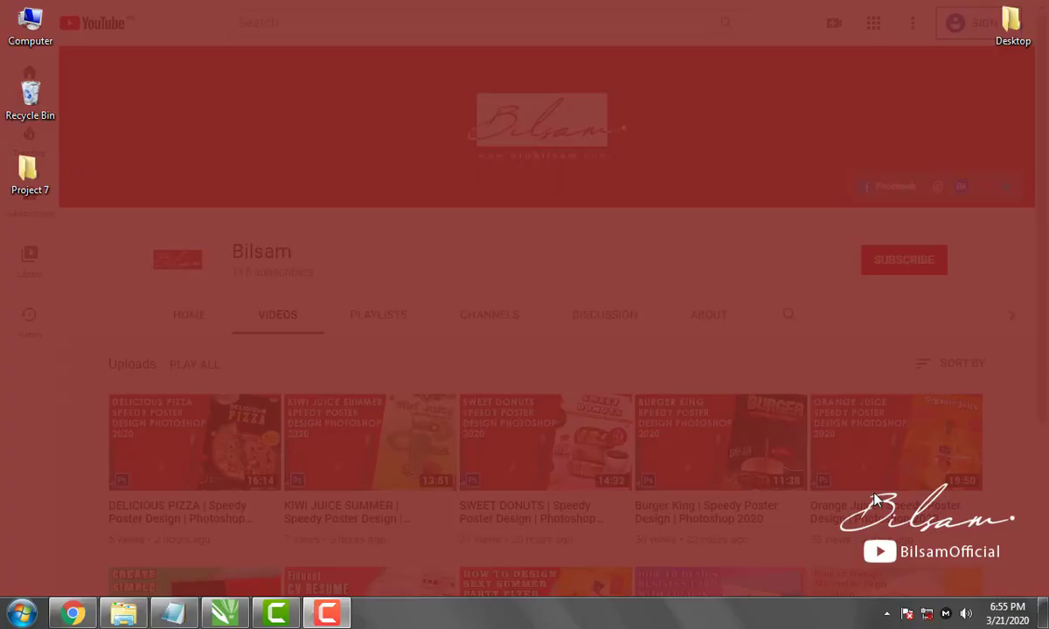
Create a new blank A4 drawing and add a page-sized rectangle
{"action": "left_click", "coordinate": [231, 615]}
{"action": "left_click", "coordinate": [14, 27]}
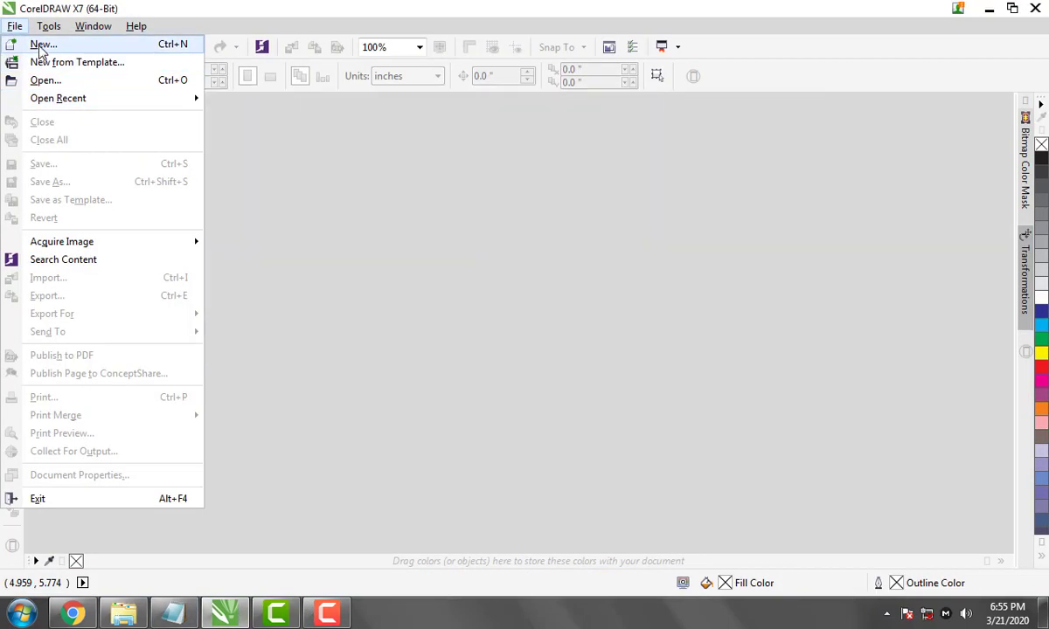
{"action": "left_click", "coordinate": [36, 45]}
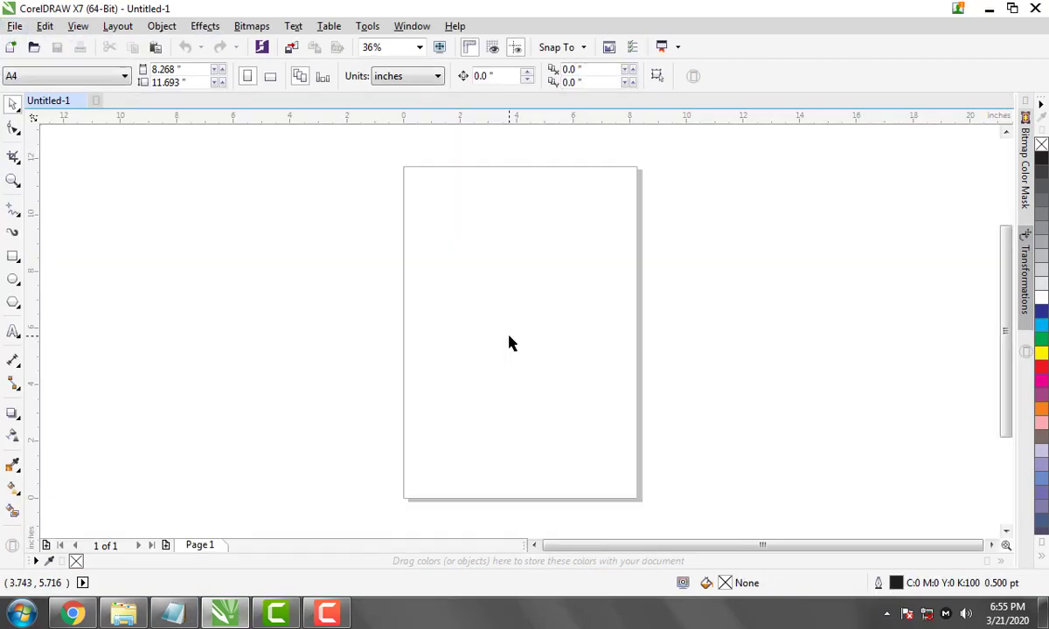
{"action": "double_click", "coordinate": [14, 256]}
{"action": "left_click", "coordinate": [712, 210]}
Save the drawing into the Desktop > Project 7 folder as 'Hosting & Domain Landing Page'
{"action": "key", "text": "ctrl+s"}
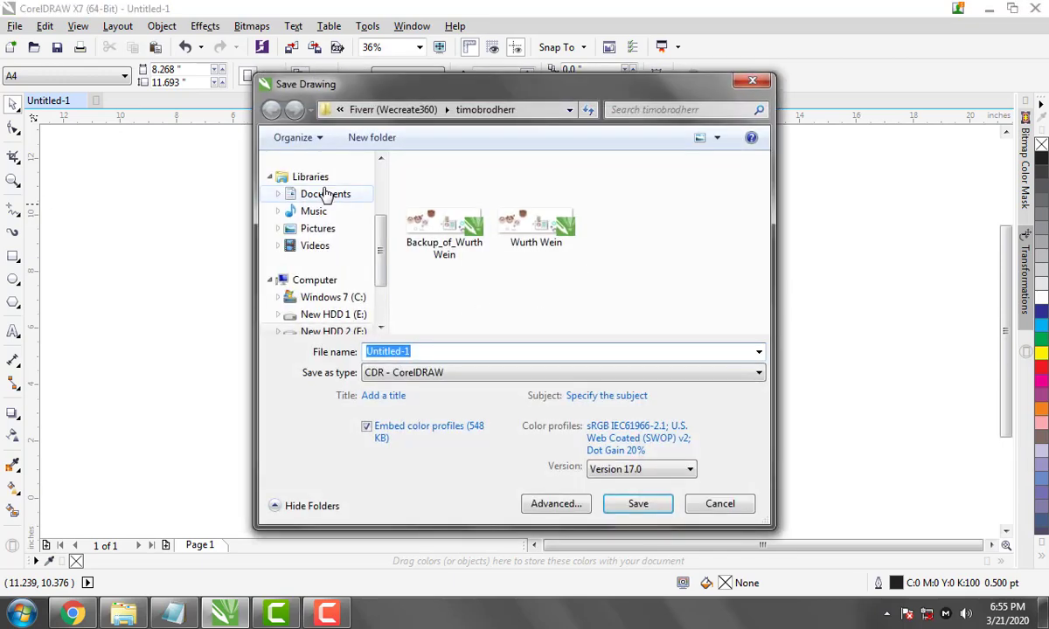
{"action": "left_click", "coordinate": [297, 195]}
{"action": "left_click", "coordinate": [292, 179]}
{"action": "scroll", "coordinate": [320, 227], "scroll_direction": "up", "scroll_amount": 3}
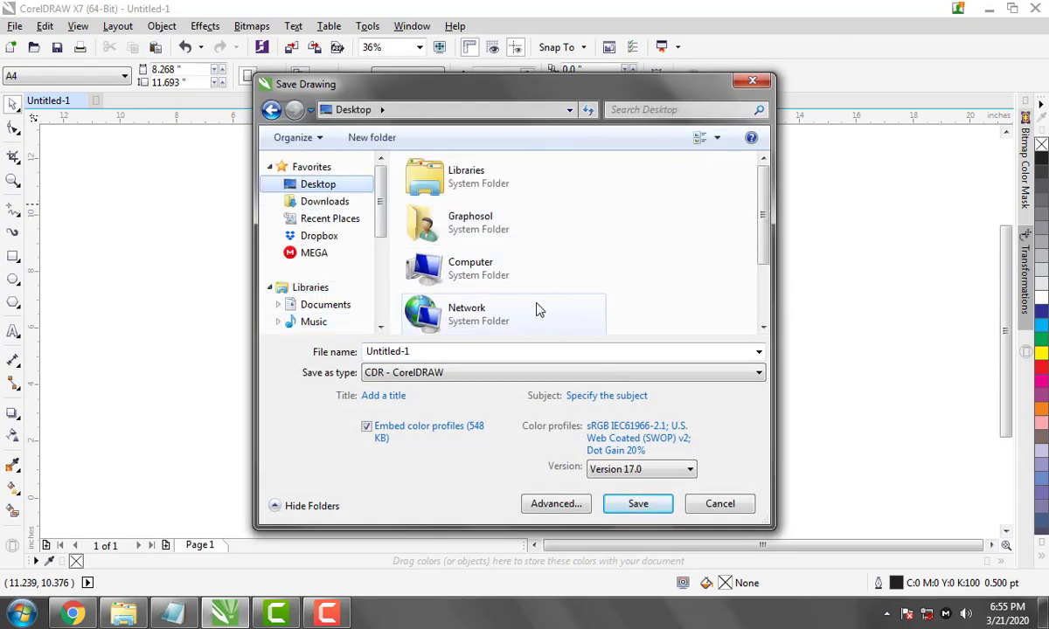
{"action": "scroll", "coordinate": [758, 295], "scroll_direction": "down", "scroll_amount": 2}
{"action": "double_click", "coordinate": [480, 302]}
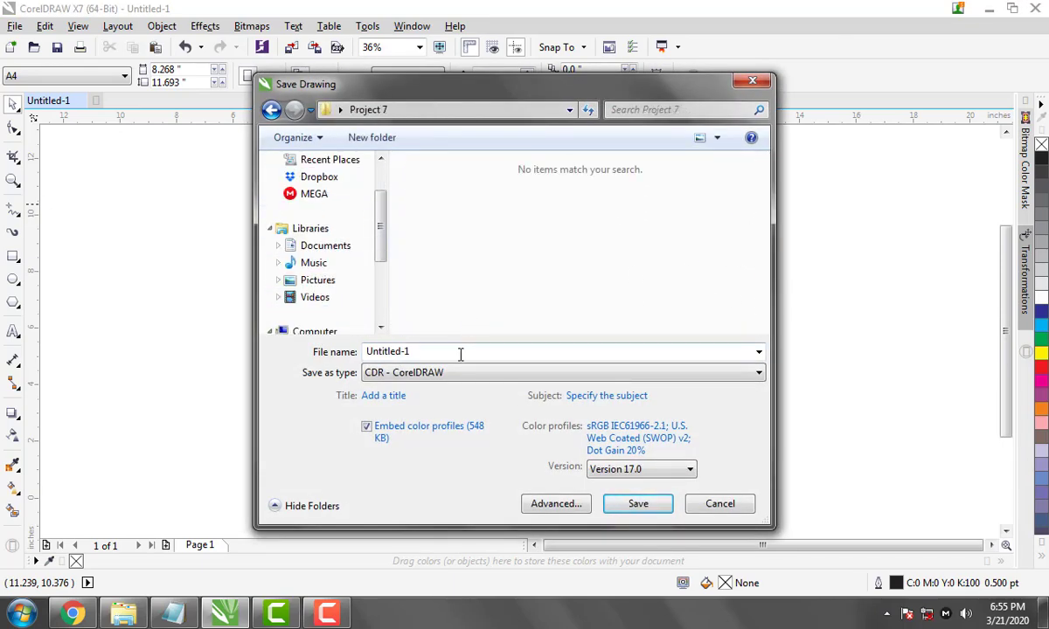
{"action": "left_click", "coordinate": [460, 353]}
{"action": "type", "text": "Hosting & Domain Landing Page"}
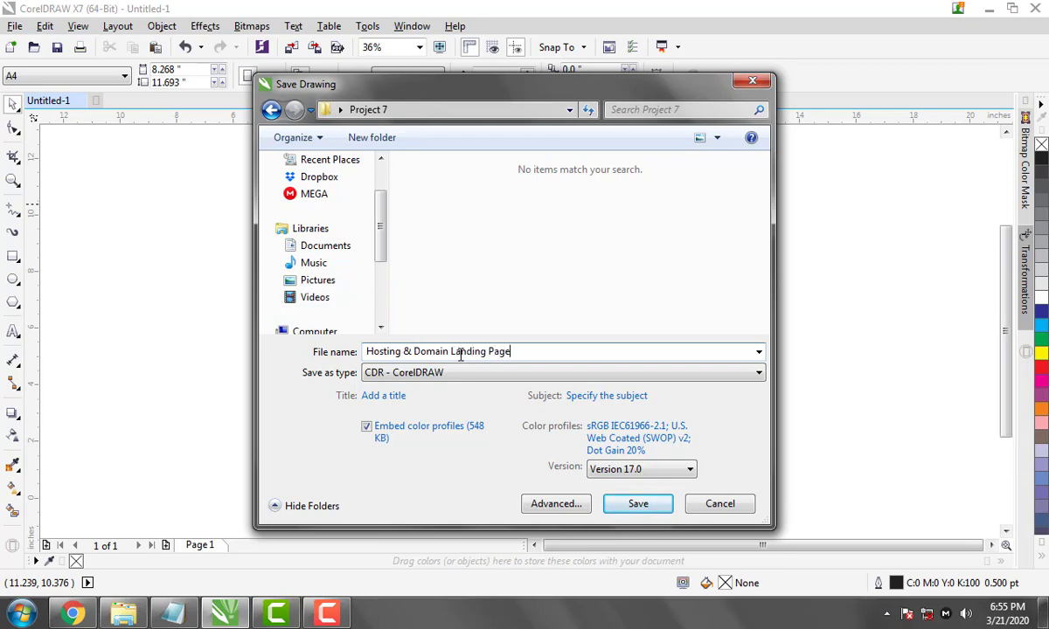
{"action": "key", "text": "Return"}
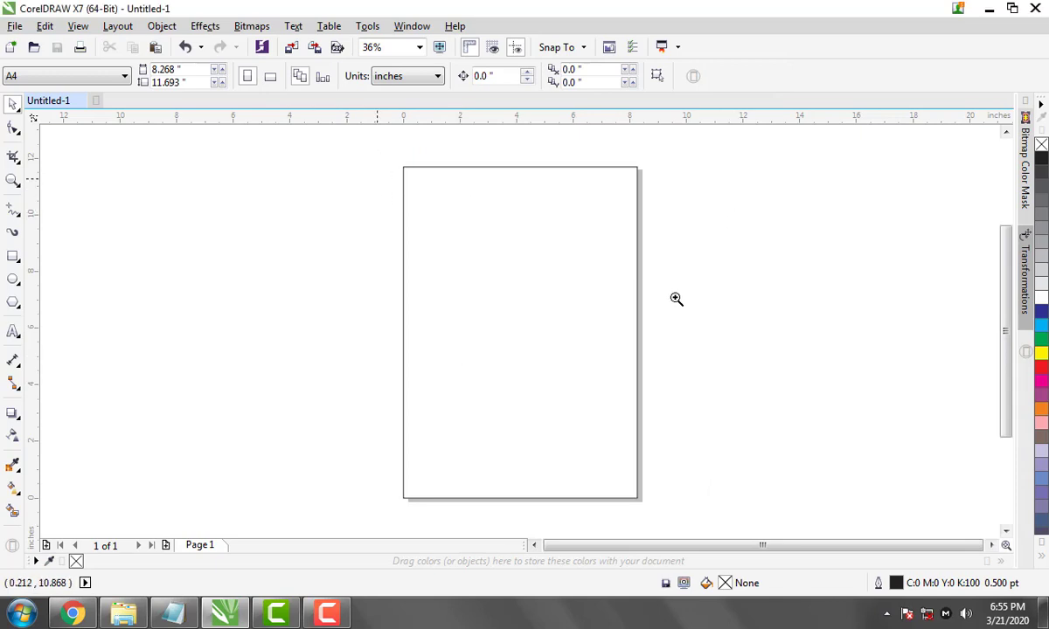
Rotate the page rectangle a quarter turn and switch the page to landscape
{"action": "left_click_drag", "start_coordinate": [374, 157], "coordinate": [695, 330]}
{"action": "scroll", "coordinate": [667, 310], "scroll_direction": "down", "scroll_amount": 4}
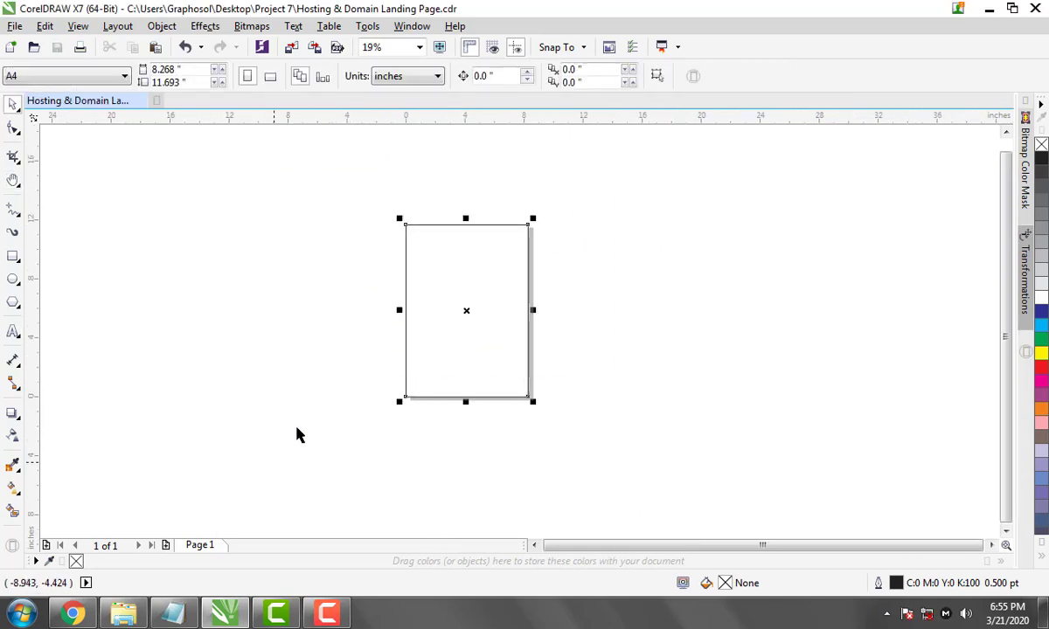
{"action": "left_click", "coordinate": [517, 222]}
{"action": "mouse_move", "coordinate": [535, 220]}
{"action": "left_mouse_down"}
{"action": "mouse_move", "coordinate": [565, 215]}
{"action": "mouse_move", "coordinate": [499, 260]}
{"action": "left_mouse_up"}
{"action": "left_click", "coordinate": [270, 76]}
{"action": "scroll", "coordinate": [667, 389], "scroll_direction": "up", "scroll_amount": 1}
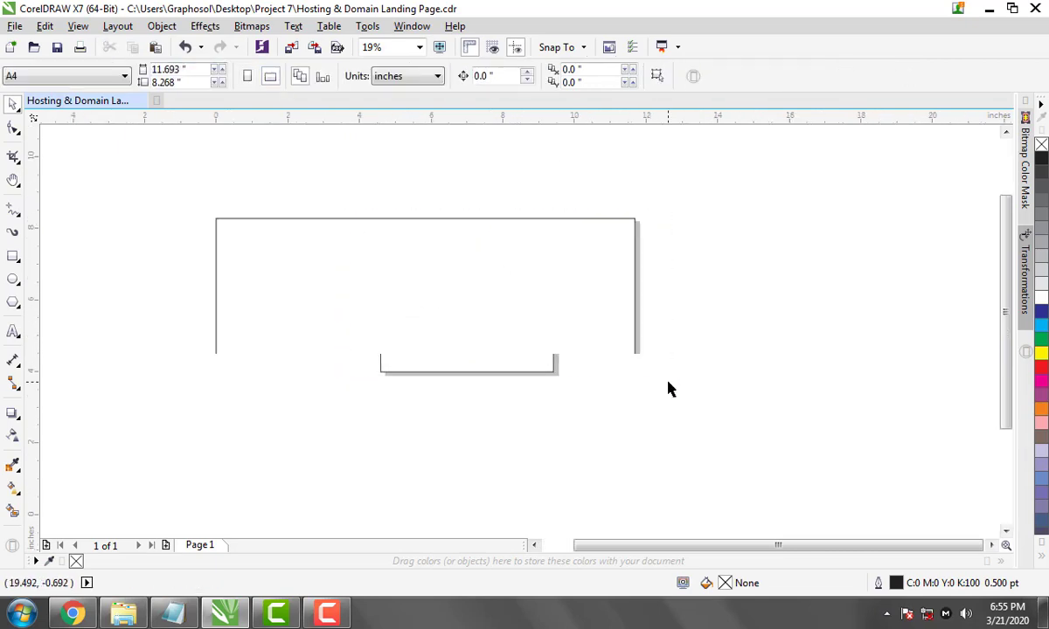
Draw a small square beside the page and duplicate it into a column of four
{"action": "key", "text": "F6"}
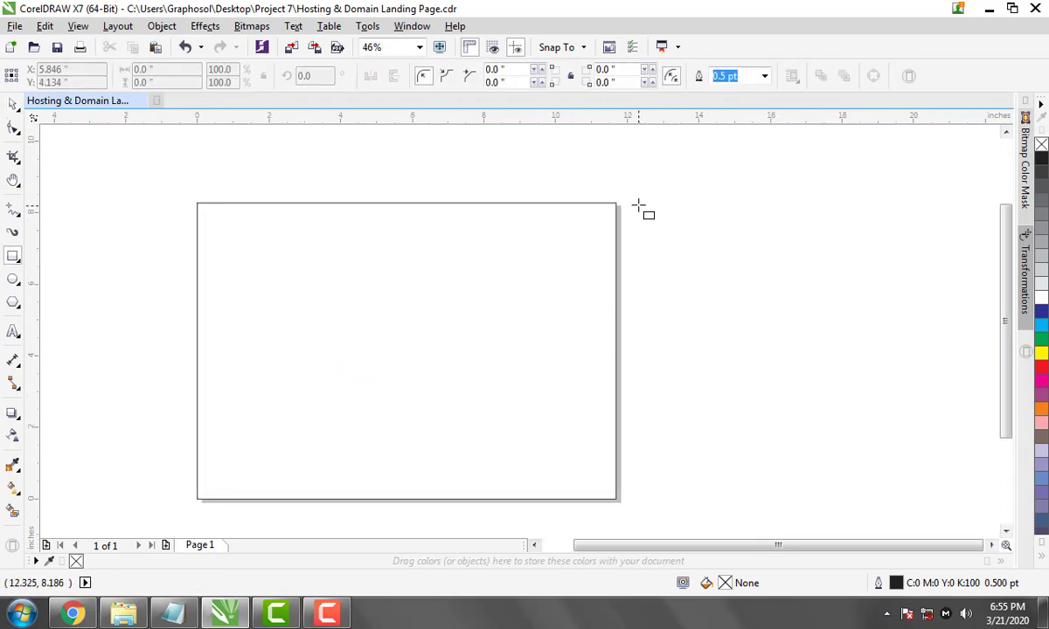
{"action": "mouse_move", "coordinate": [638, 205]}
{"action": "left_mouse_down"}
{"action": "mouse_move", "coordinate": [674, 241]}
{"action": "mouse_move", "coordinate": [656, 282]}
{"action": "left_mouse_up"}
{"action": "key", "text": "space"}
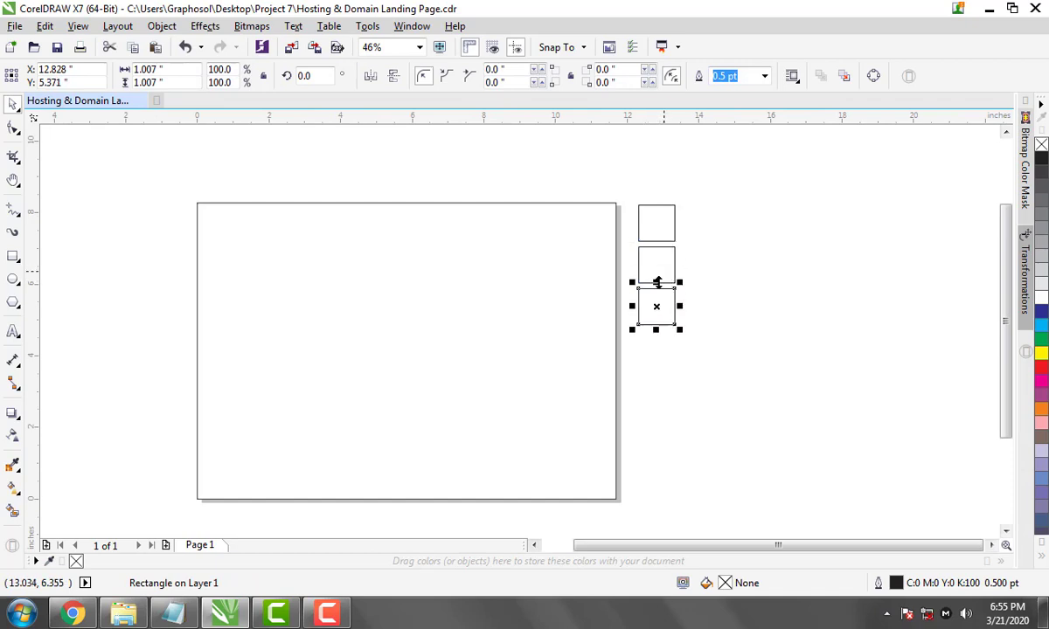
{"action": "key", "text": "ctrl+r"}
{"action": "left_click", "coordinate": [590, 290]}
{"action": "scroll", "coordinate": [590, 290], "scroll_direction": "up", "scroll_amount": 2}
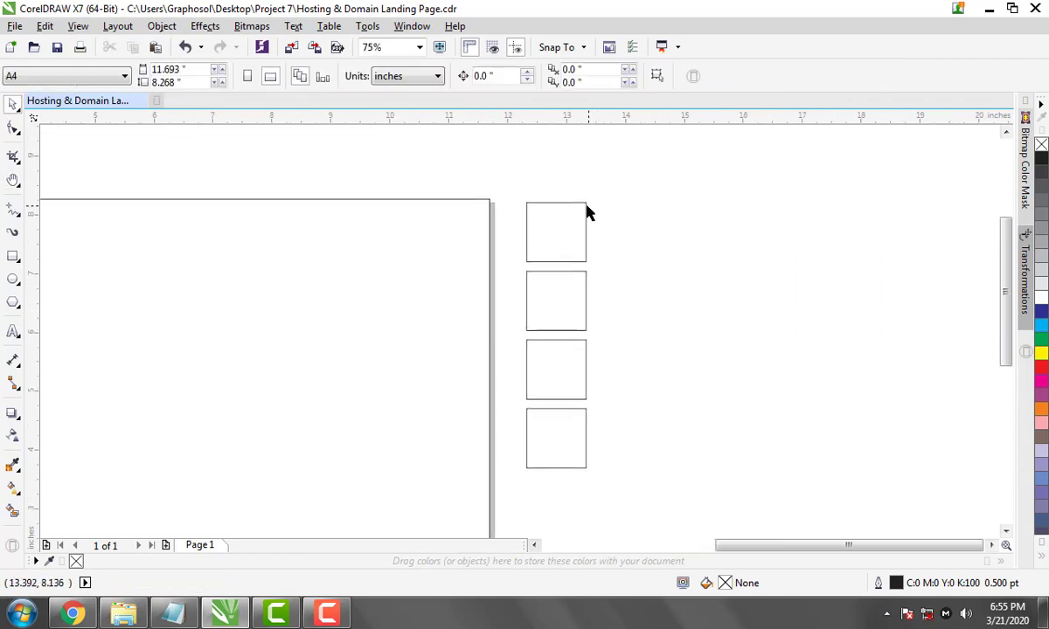
Fill the top square dark blue and the third and fourth squares light blue
{"action": "left_click", "coordinate": [586, 209]}
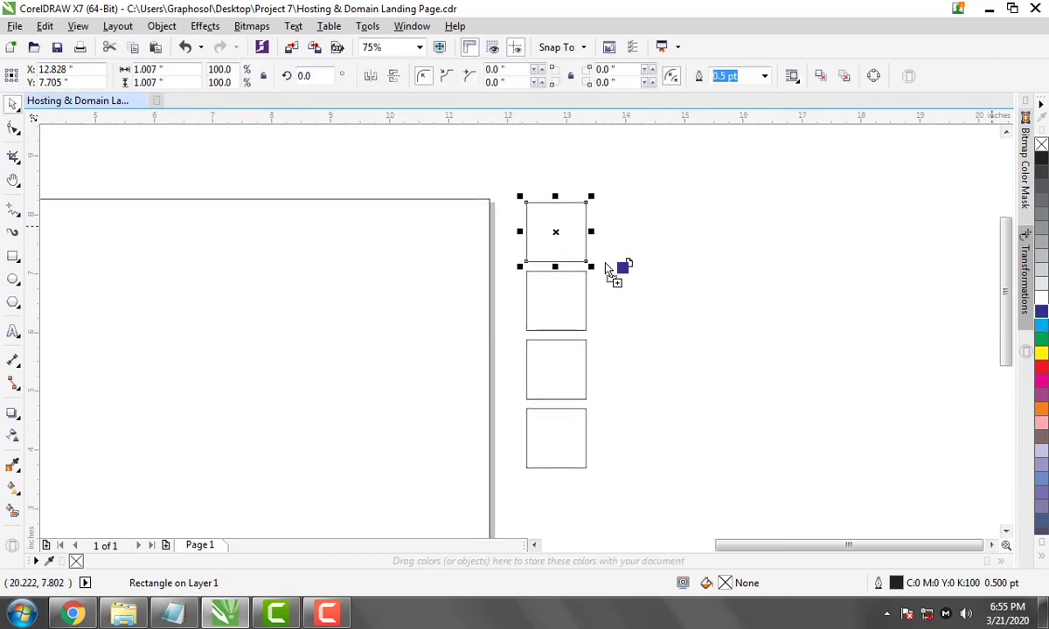
{"action": "mouse_move", "coordinate": [609, 271]}
{"action": "left_mouse_down"}
{"action": "mouse_move", "coordinate": [555, 231]}
{"action": "mouse_move", "coordinate": [590, 271]}
{"action": "left_mouse_up"}
{"action": "key", "text": "Escape"}
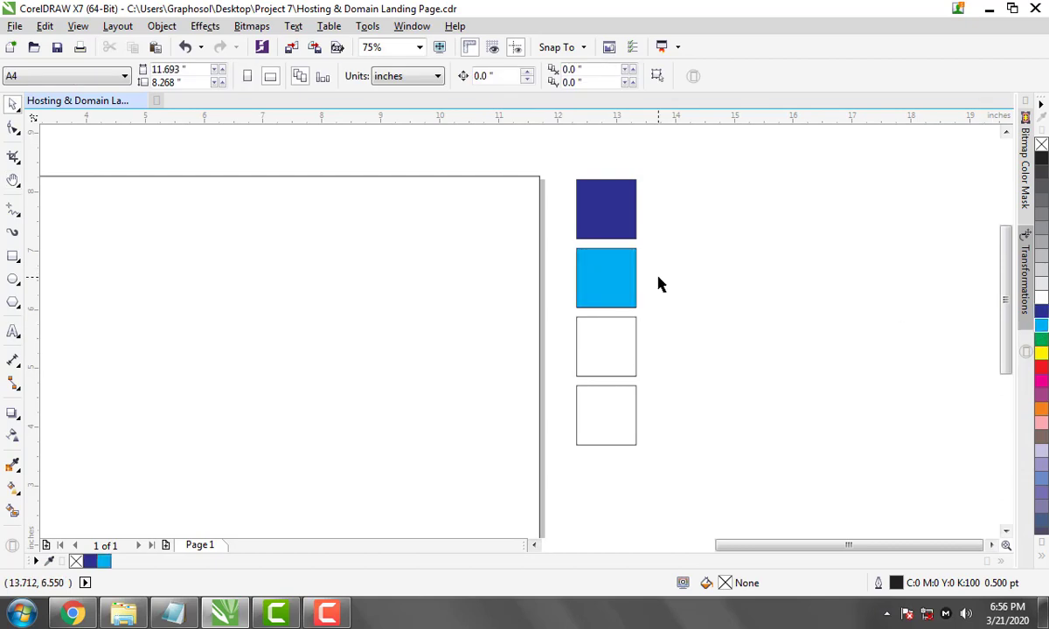
{"action": "key", "text": "h"}
{"action": "left_click_drag", "start_coordinate": [735, 342], "coordinate": [764, 335]}
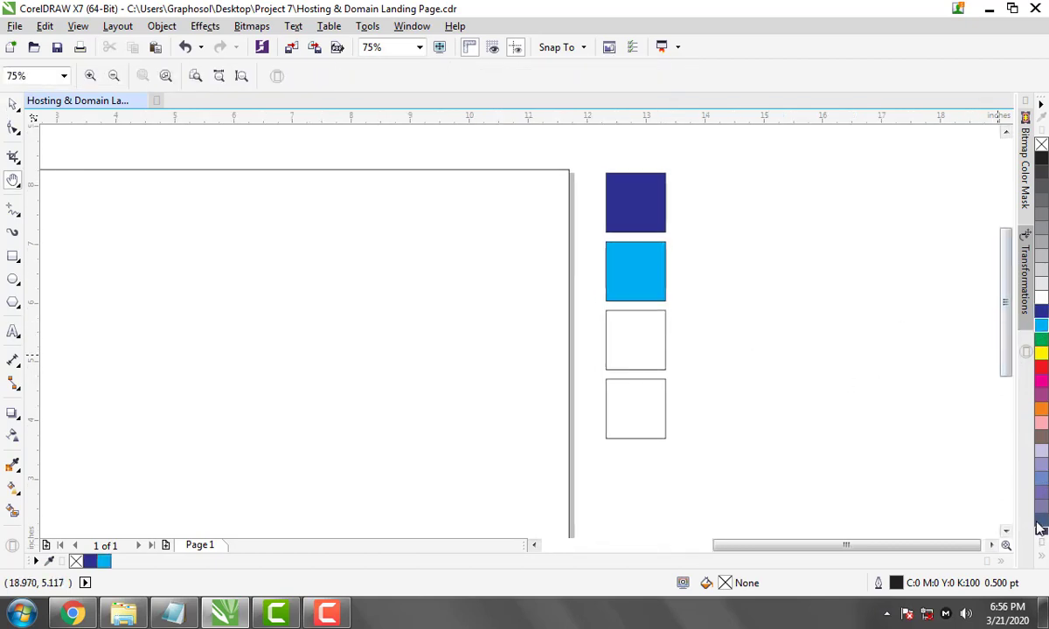
{"action": "left_click", "coordinate": [1043, 561]}
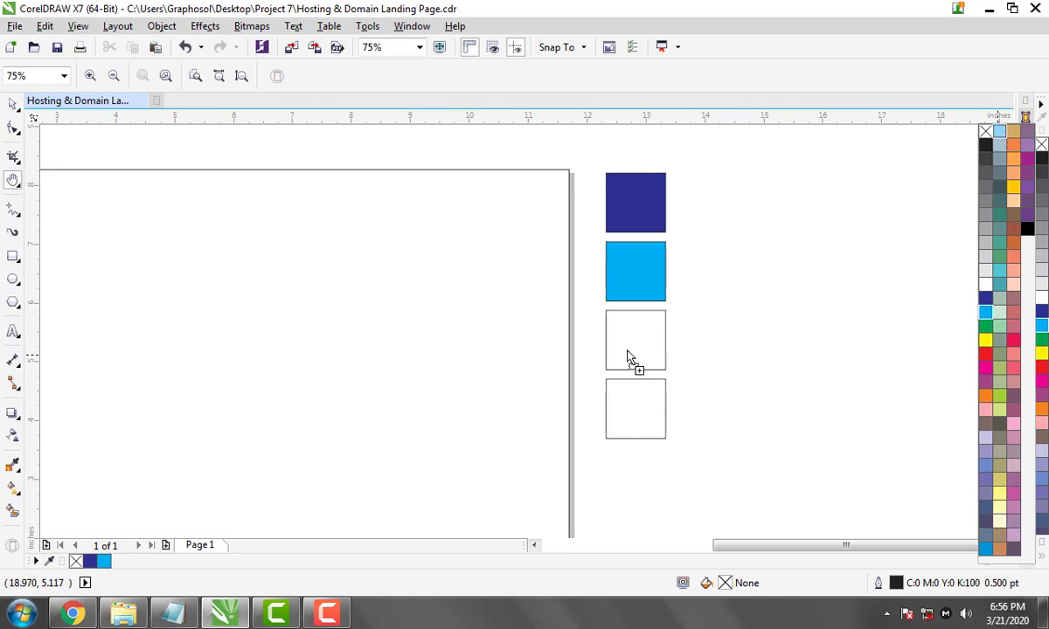
{"action": "left_click_drag", "start_coordinate": [629, 359], "coordinate": [629, 358]}
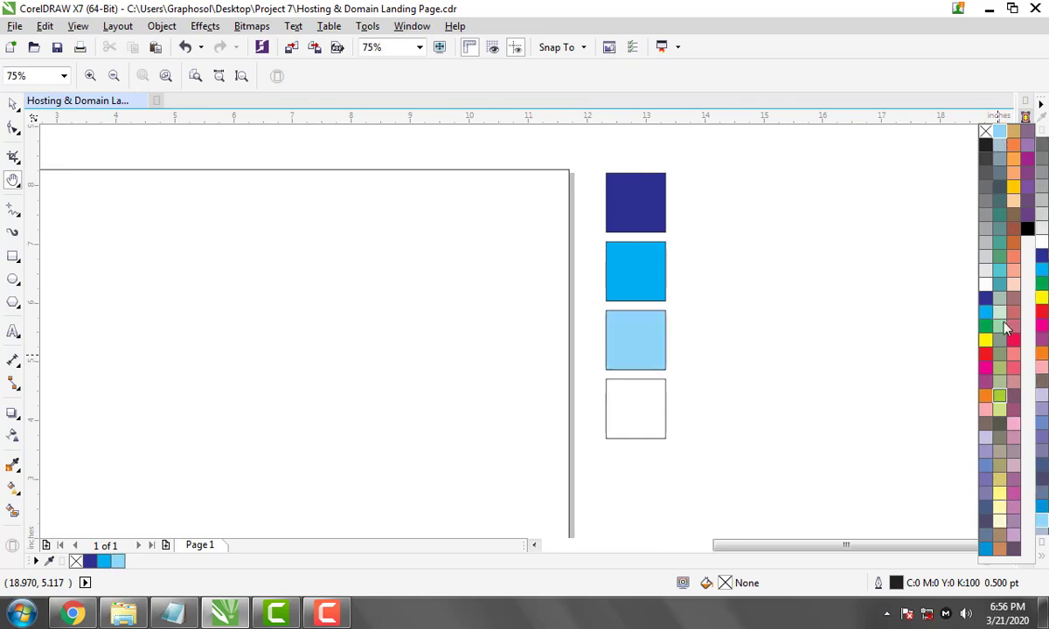
{"action": "left_click_drag", "start_coordinate": [1001, 138], "coordinate": [636, 408]}
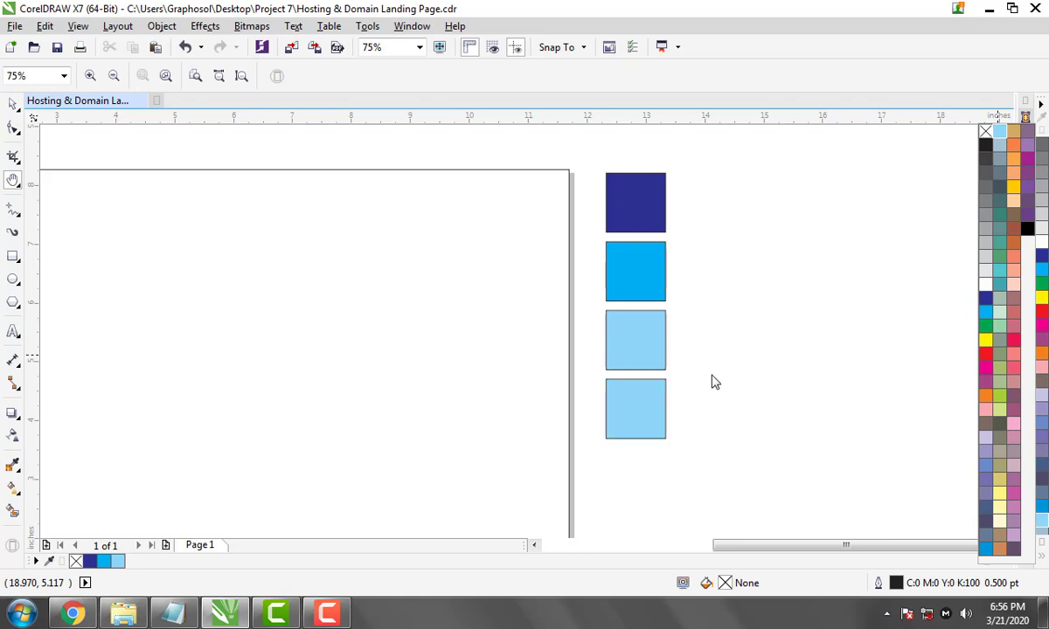
{"action": "scroll", "coordinate": [819, 235], "scroll_direction": "down", "scroll_amount": 2}
{"action": "key", "text": "z"}
{"action": "left_click_drag", "start_coordinate": [362, 187], "coordinate": [884, 469]}
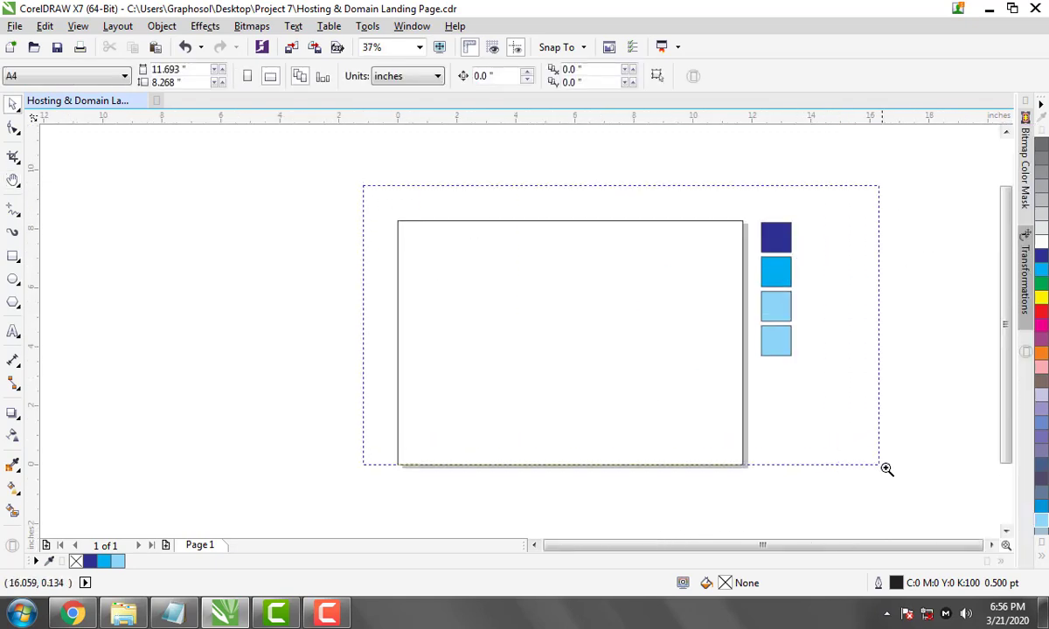
{"action": "key", "text": "space"}
Duplicate the dark-blue square to its right and give the copy a lighter blue fill
{"action": "left_click", "coordinate": [784, 218]}
{"action": "left_click_drag", "start_coordinate": [819, 225], "coordinate": [820, 225]}
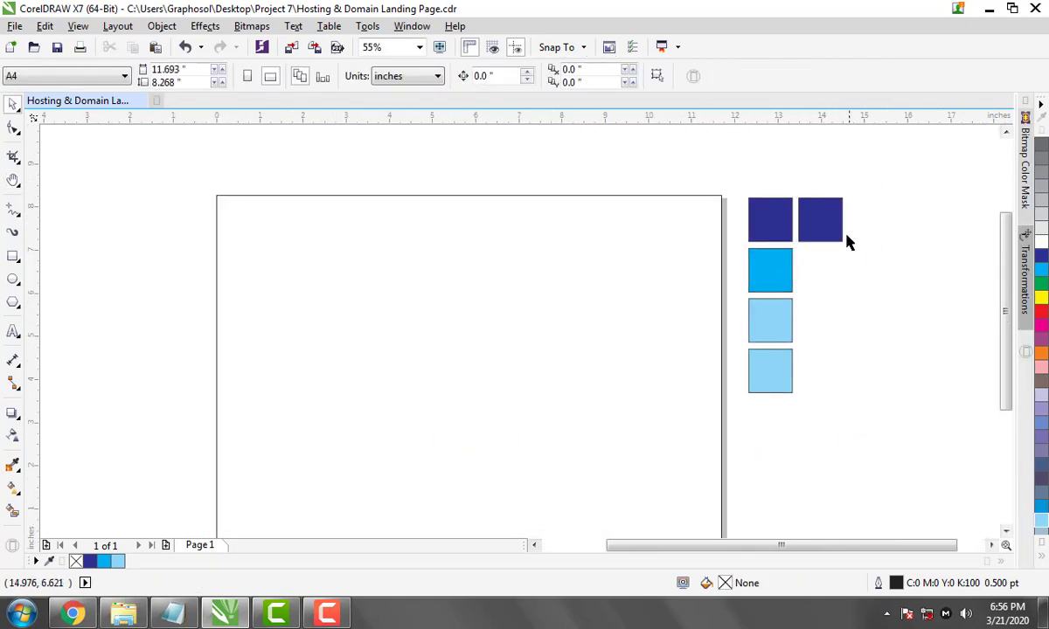
{"action": "double_click", "coordinate": [726, 583]}
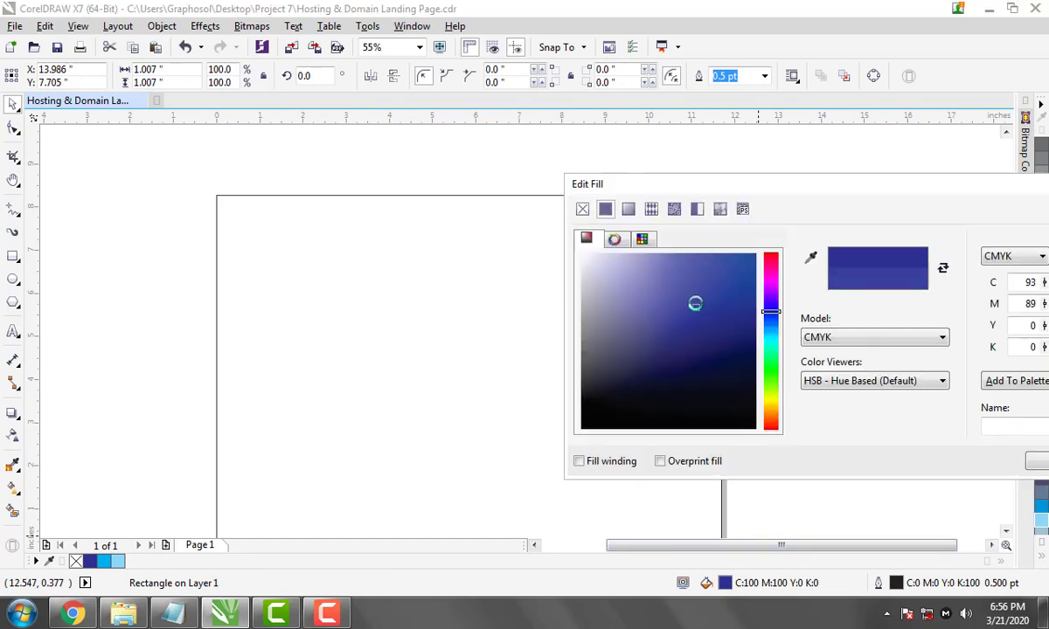
{"action": "left_click", "coordinate": [1038, 463]}
{"action": "left_click", "coordinate": [453, 238]}
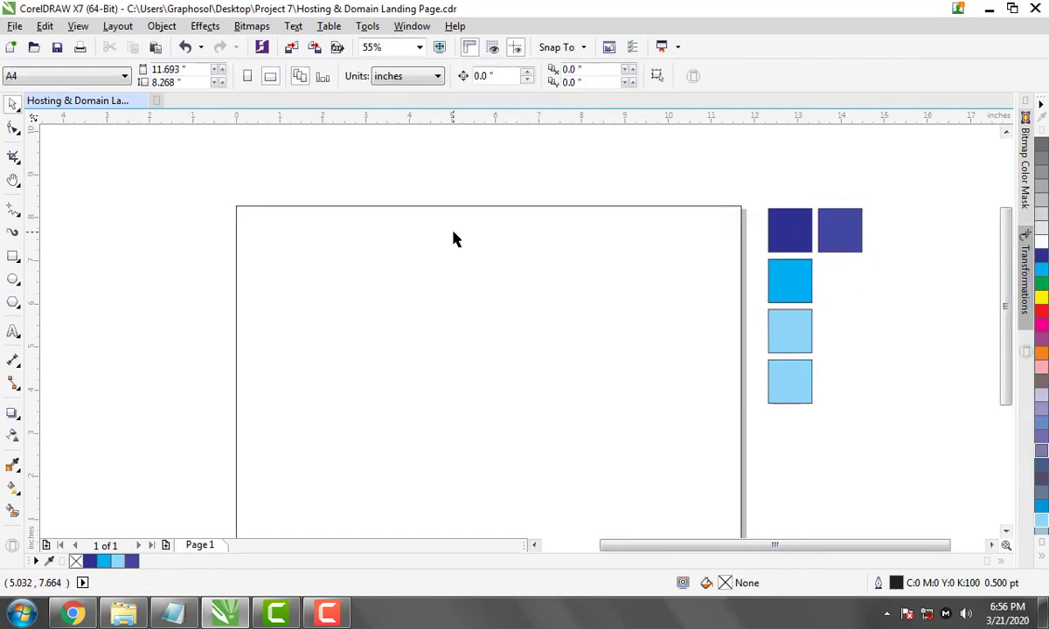
{"action": "scroll", "coordinate": [716, 289], "scroll_direction": "up", "scroll_amount": 1}
{"action": "key", "text": "space"}
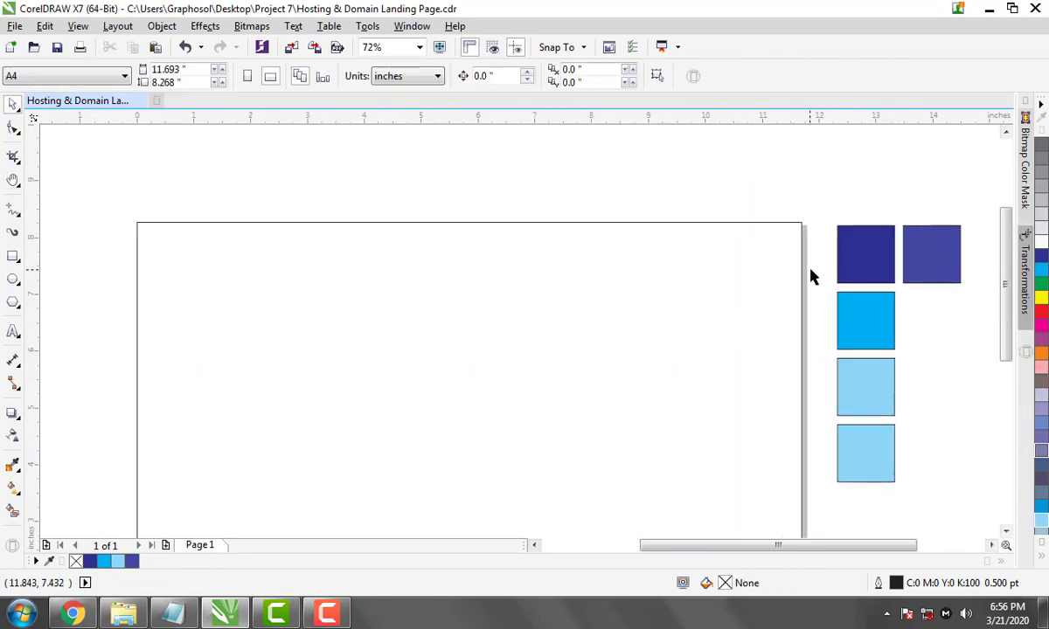
{"action": "left_click", "coordinate": [852, 262]}
{"action": "scroll", "coordinate": [564, 367], "scroll_direction": "down", "scroll_amount": 2}
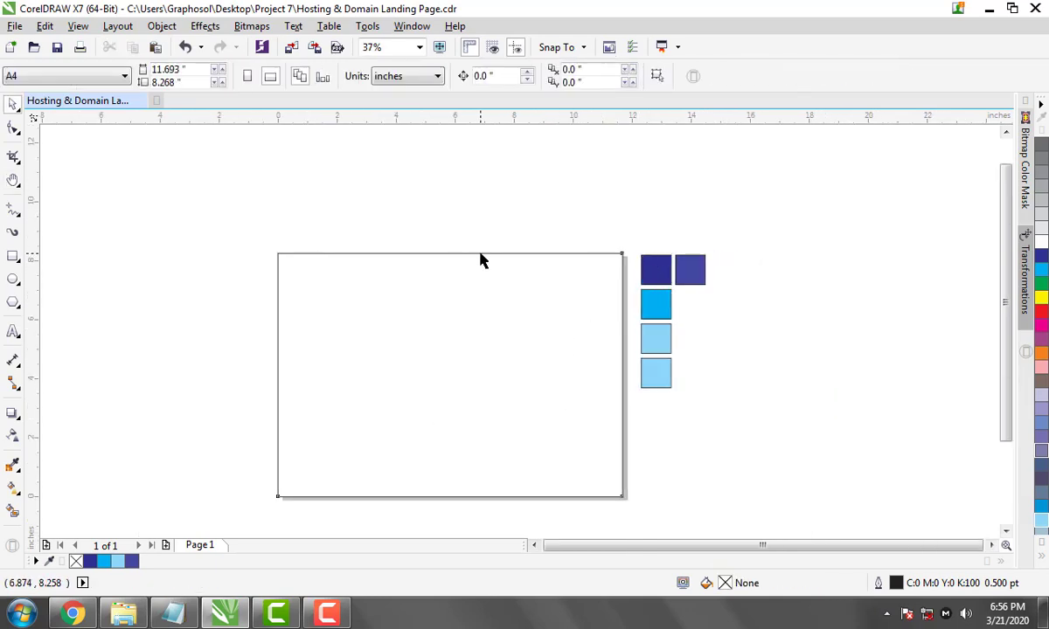
Fill the page rectangle with a diagonal dark-blue fountain gradient ending in dark blue
{"action": "left_click_drag", "start_coordinate": [725, 588], "coordinate": [472, 306]}
{"action": "key", "text": "g"}
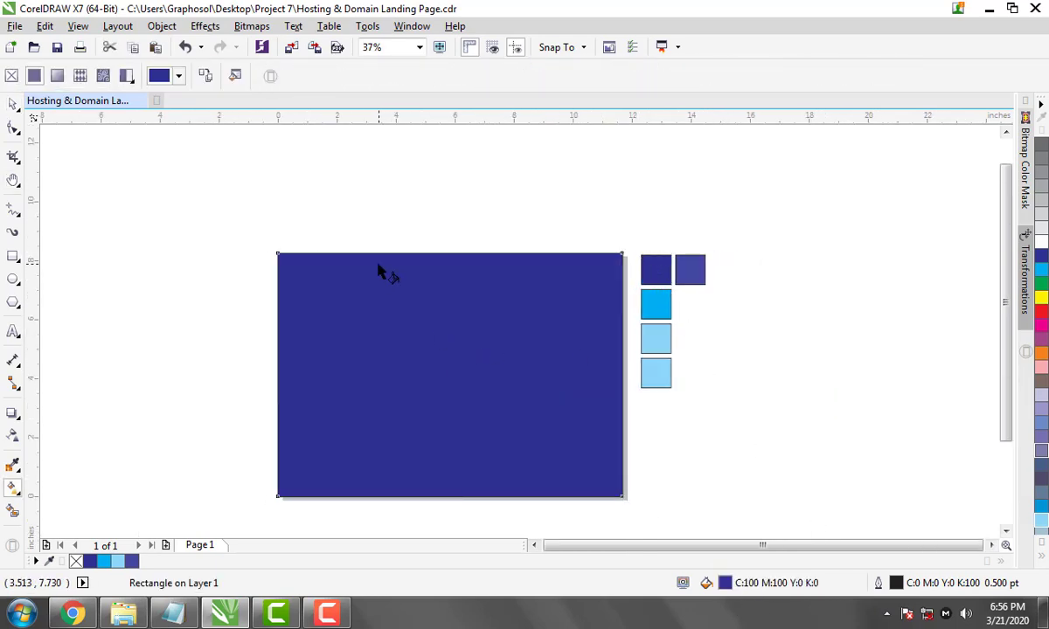
{"action": "left_click_drag", "start_coordinate": [377, 263], "coordinate": [561, 496]}
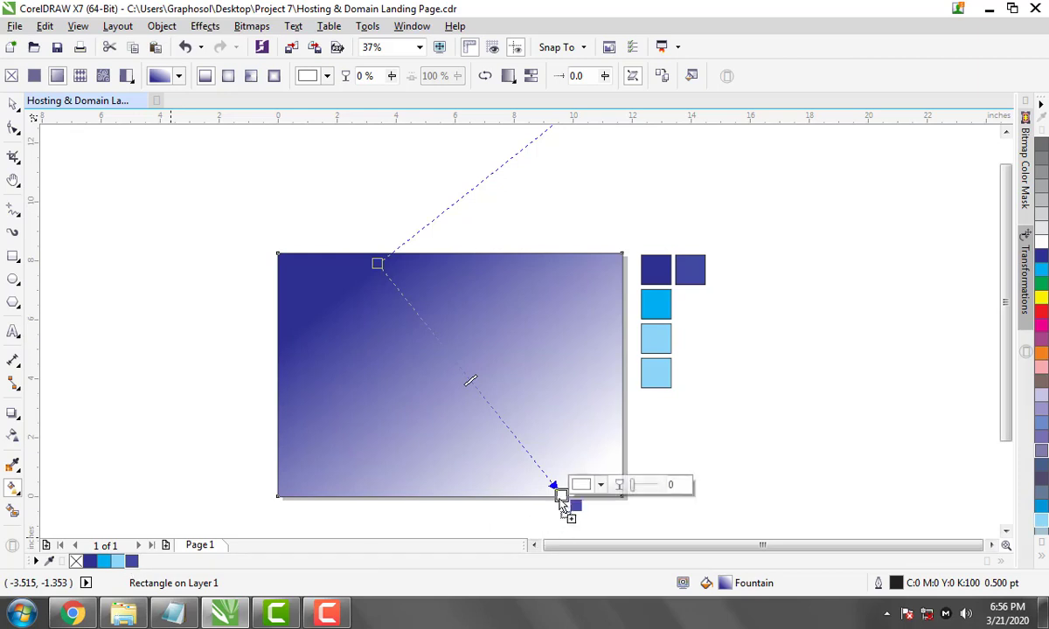
{"action": "left_click_drag", "start_coordinate": [129, 564], "coordinate": [561, 493]}
{"action": "left_click", "coordinate": [636, 412]}
{"action": "scroll", "coordinate": [710, 382], "scroll_direction": "up", "scroll_amount": 3}
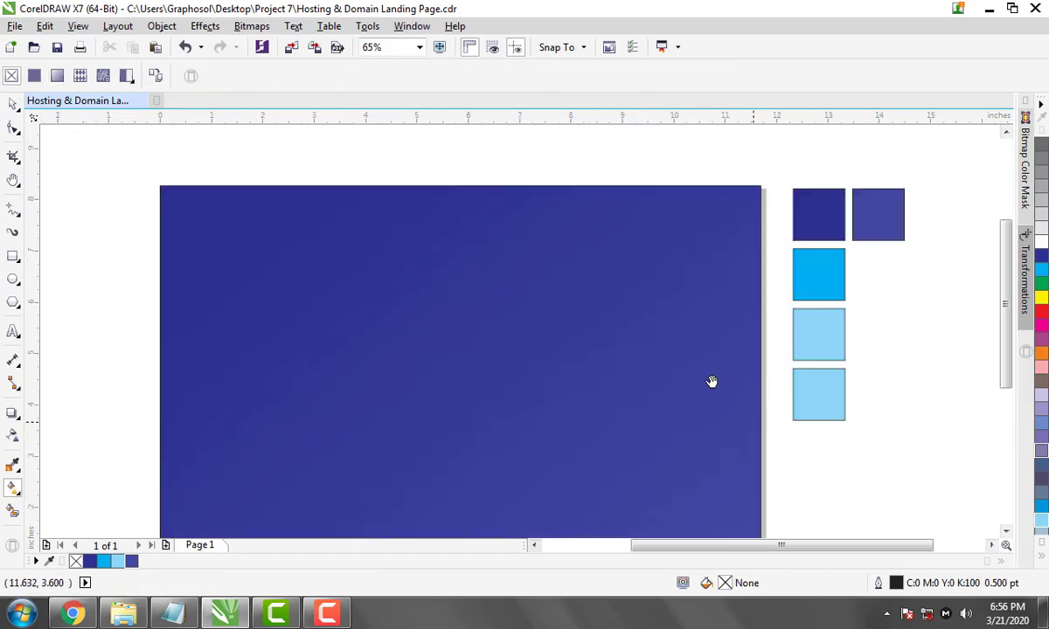
{"action": "scroll", "coordinate": [630, 302], "scroll_direction": "down", "scroll_amount": 3}
{"action": "scroll", "coordinate": [507, 344], "scroll_direction": "up", "scroll_amount": 2}
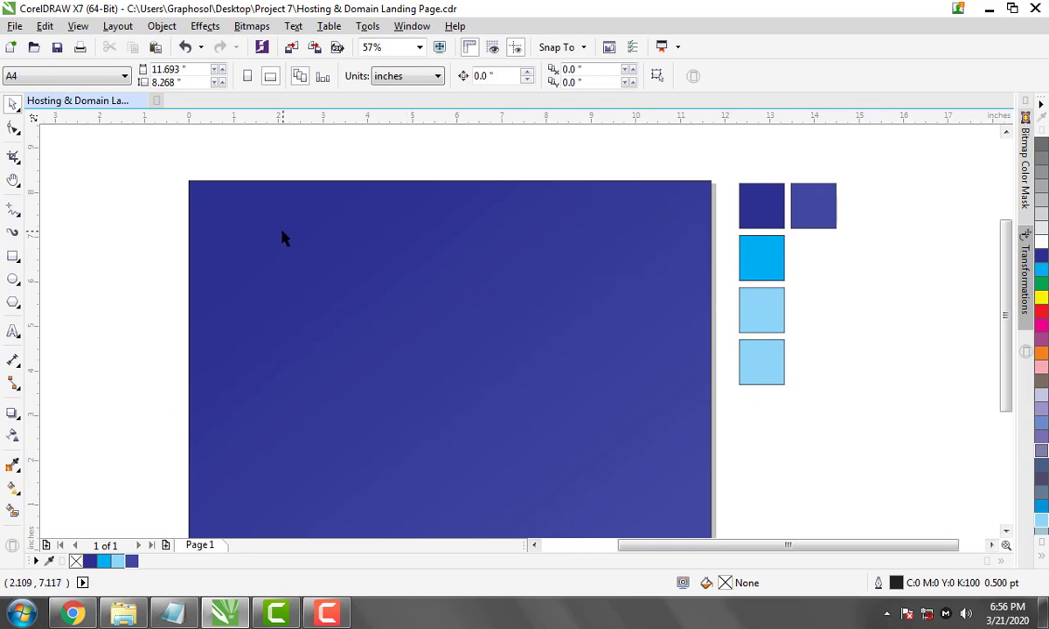
{"action": "left_click", "coordinate": [324, 210]}
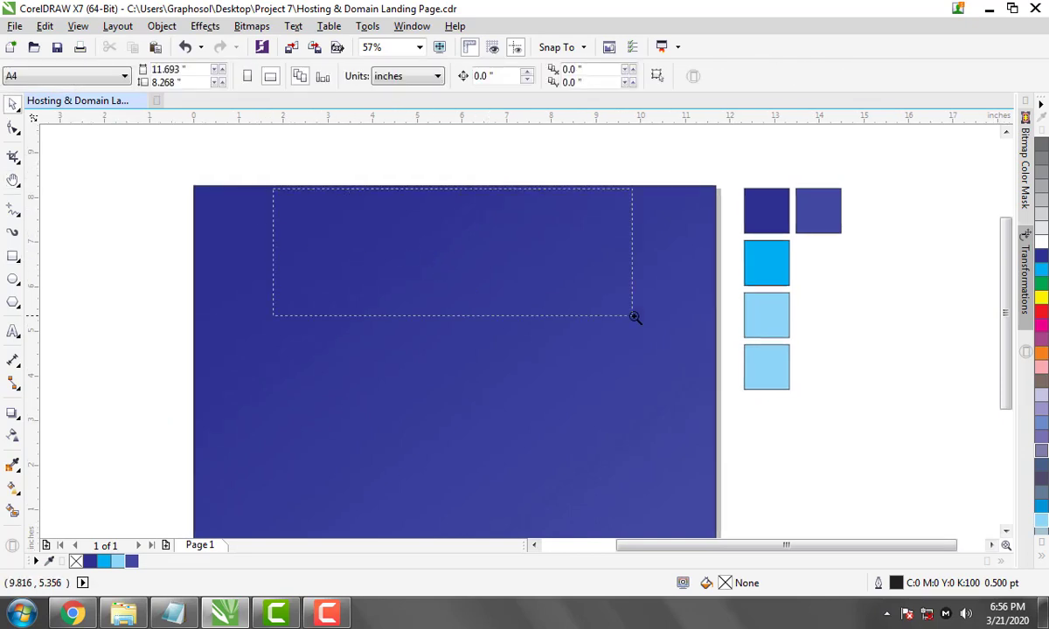
{"action": "left_click_drag", "start_coordinate": [273, 189], "coordinate": [634, 317]}
Copy the menu lines About Us through Contact from Notepad back into CorelDRAW
{"action": "left_click", "coordinate": [173, 614]}
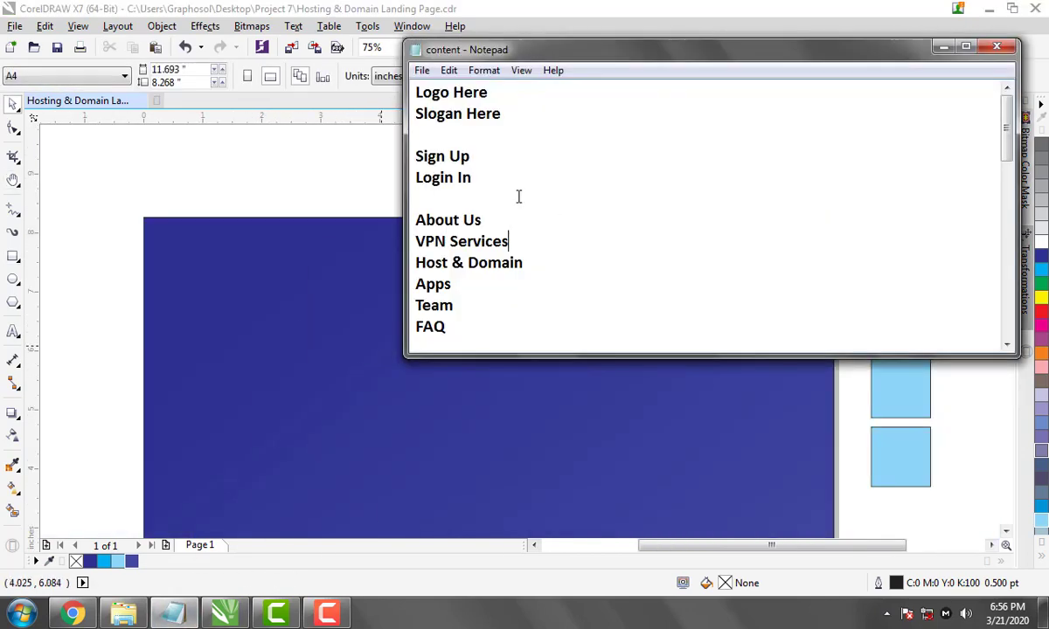
{"action": "left_click_drag", "start_coordinate": [416, 219], "coordinate": [479, 278]}
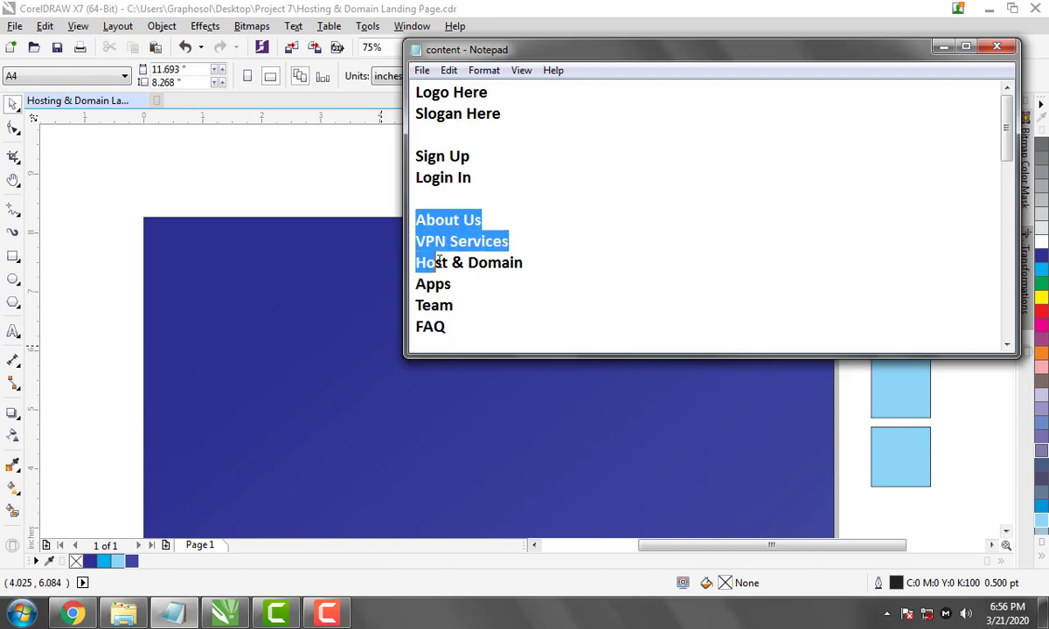
{"action": "left_click", "coordinate": [314, 200]}
{"action": "key", "text": "F8"}
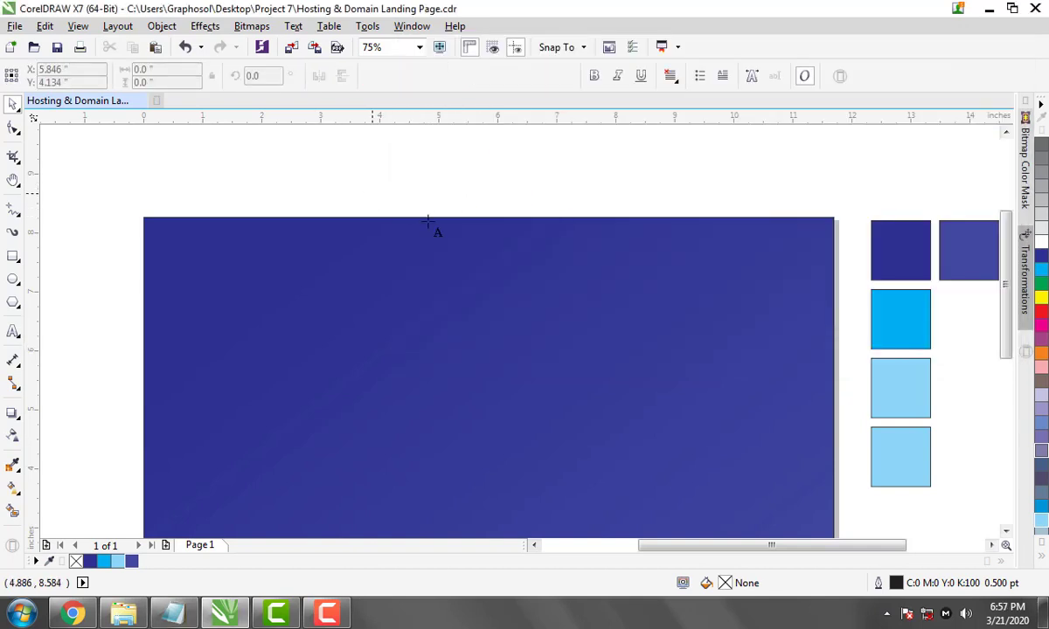
Paste the menu items above the banner and make them 14 pt bold
{"action": "left_click", "coordinate": [367, 180]}
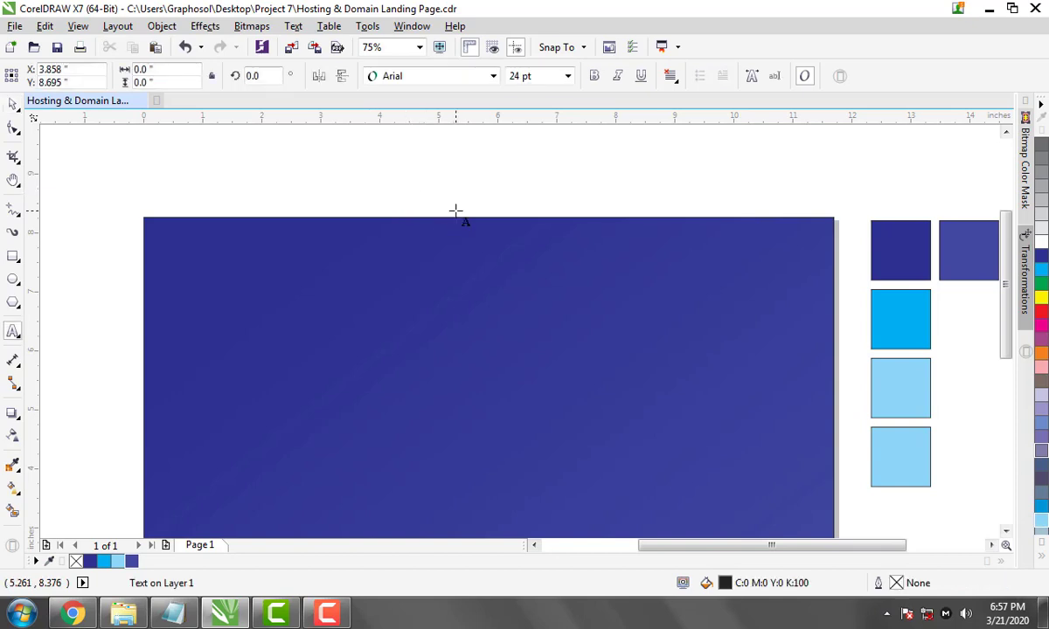
{"action": "key", "text": "ctrl+v"}
{"action": "key", "text": "Escape"}
{"action": "left_click", "coordinate": [444, 190]}
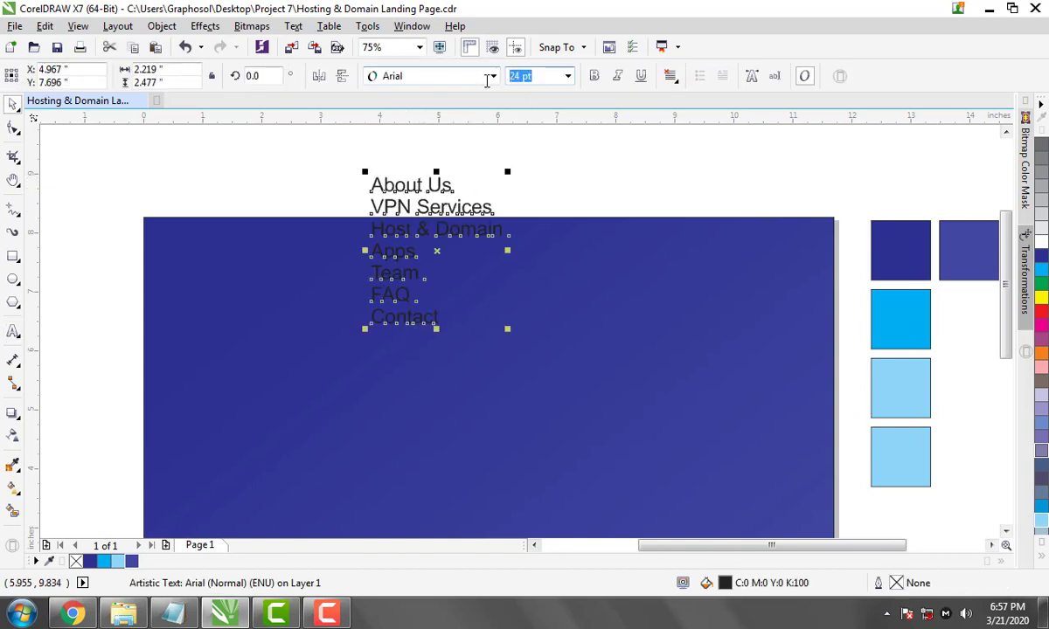
{"action": "type", "text": "12"}
{"action": "key", "text": "Return"}
{"action": "type", "text": "14"}
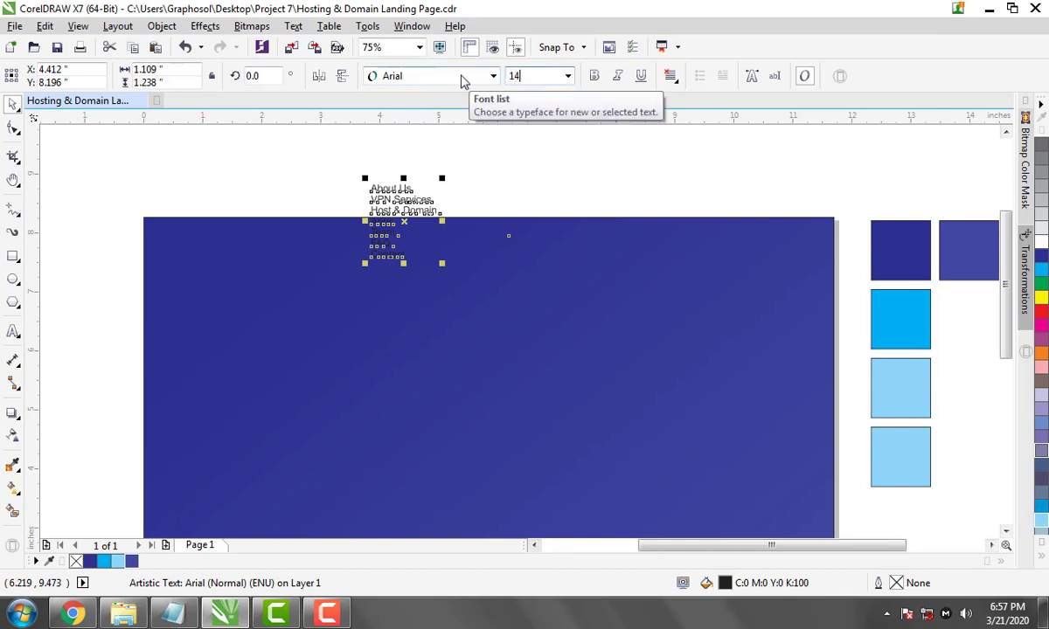
{"action": "key", "text": "Return"}
{"action": "key", "text": "ctrl+b"}
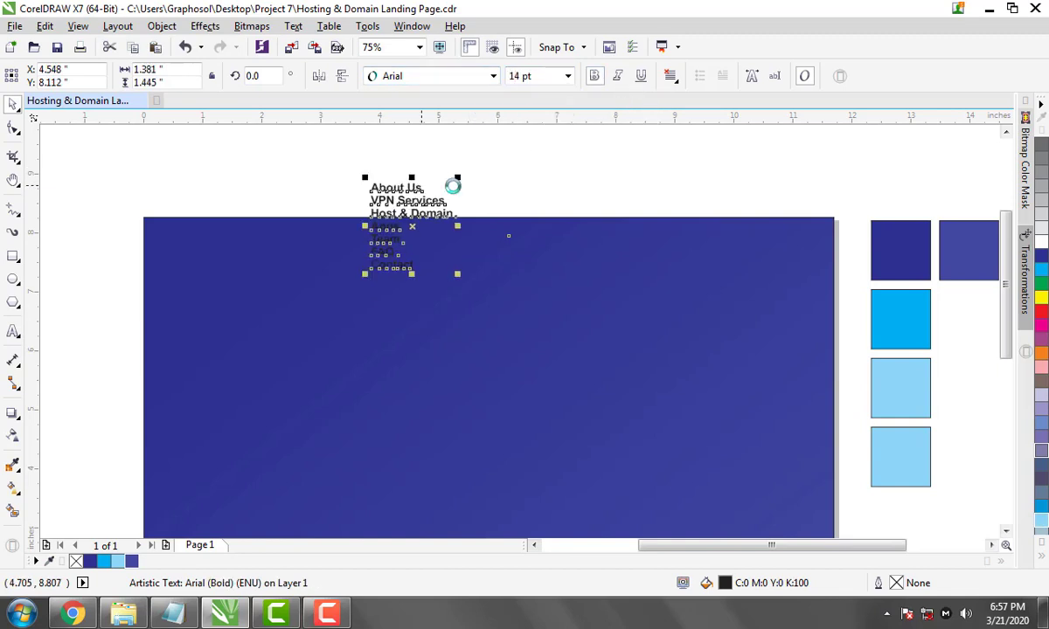
Break the menu apart into seven labels, align them in one row, and move it into the banner
{"action": "left_click", "coordinate": [453, 186]}
{"action": "left_click_drag", "start_coordinate": [403, 269], "coordinate": [774, 269]}
{"action": "left_click_drag", "start_coordinate": [394, 187], "coordinate": [249, 187]}
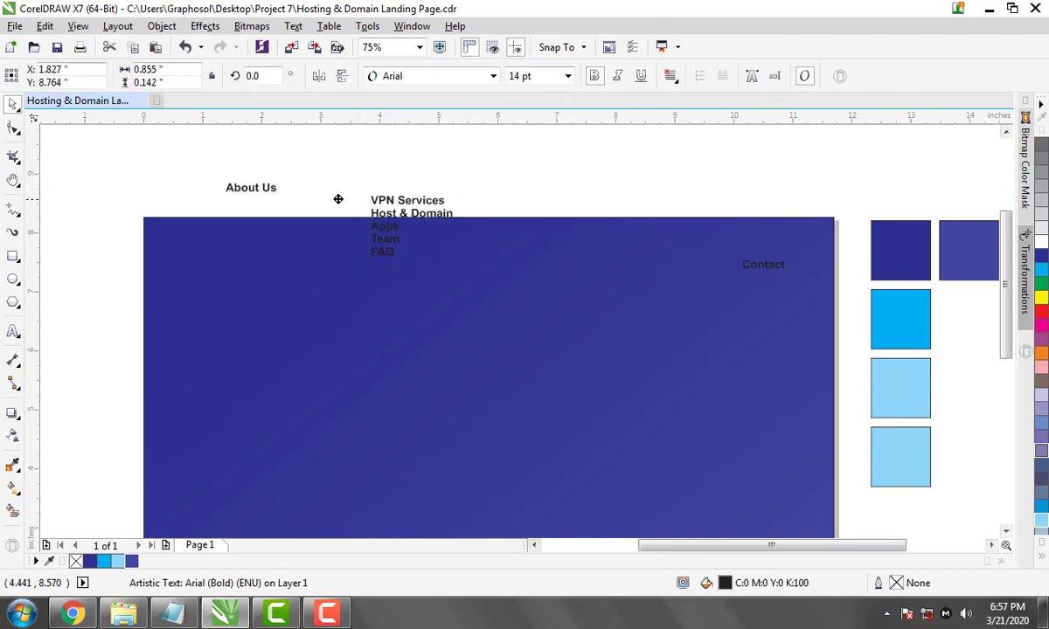
{"action": "left_click_drag", "start_coordinate": [337, 199], "coordinate": [269, 201]}
{"action": "left_click_drag", "start_coordinate": [367, 212], "coordinate": [342, 212]}
{"action": "left_click", "coordinate": [382, 234]}
{"action": "mouse_move", "coordinate": [398, 243]}
{"action": "left_mouse_down"}
{"action": "mouse_move", "coordinate": [517, 243]}
{"action": "mouse_move", "coordinate": [564, 259]}
{"action": "left_mouse_up"}
{"action": "left_click_drag", "start_coordinate": [386, 227], "coordinate": [456, 229]}
{"action": "left_click_drag", "start_coordinate": [206, 149], "coordinate": [825, 332]}
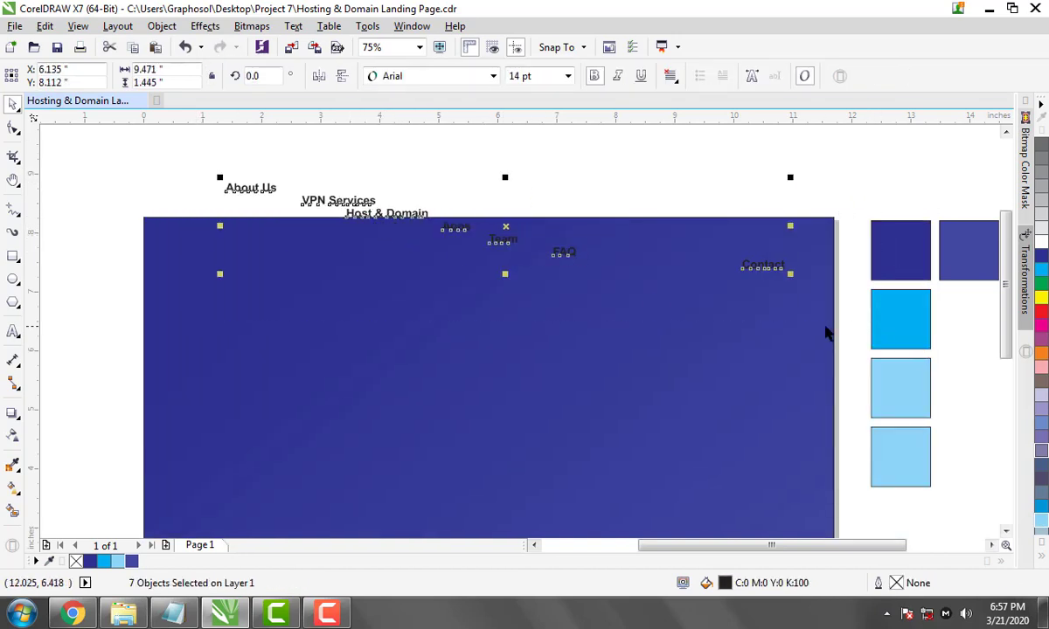
{"action": "key", "text": "t"}
{"action": "left_click", "coordinate": [626, 215]}
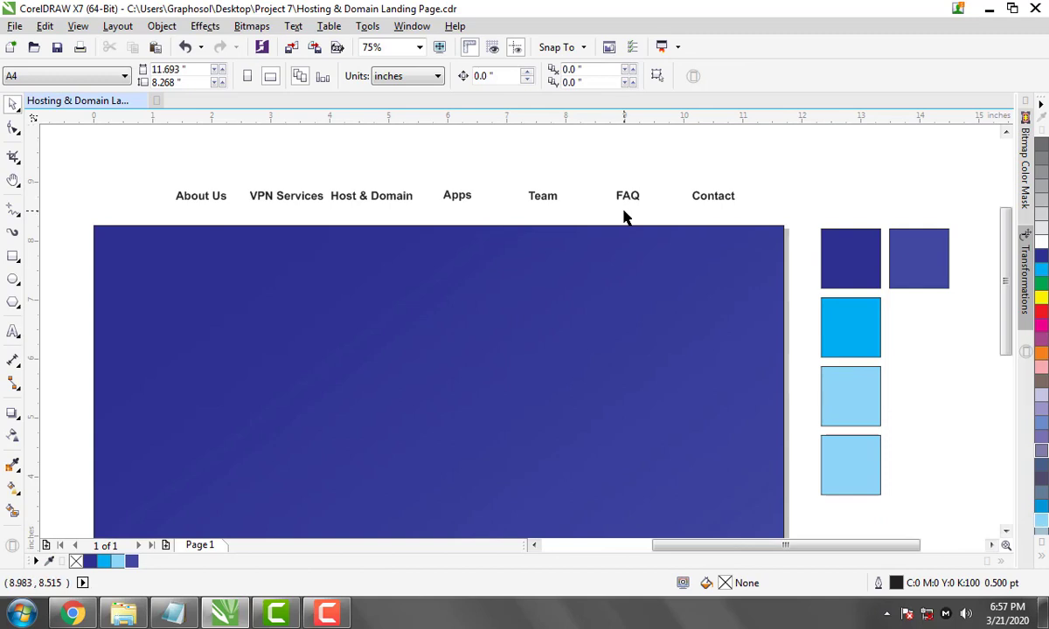
{"action": "mouse_move", "coordinate": [149, 162]}
{"action": "left_mouse_down"}
{"action": "mouse_move", "coordinate": [760, 214]}
{"action": "mouse_move", "coordinate": [745, 250]}
{"action": "left_mouse_up"}
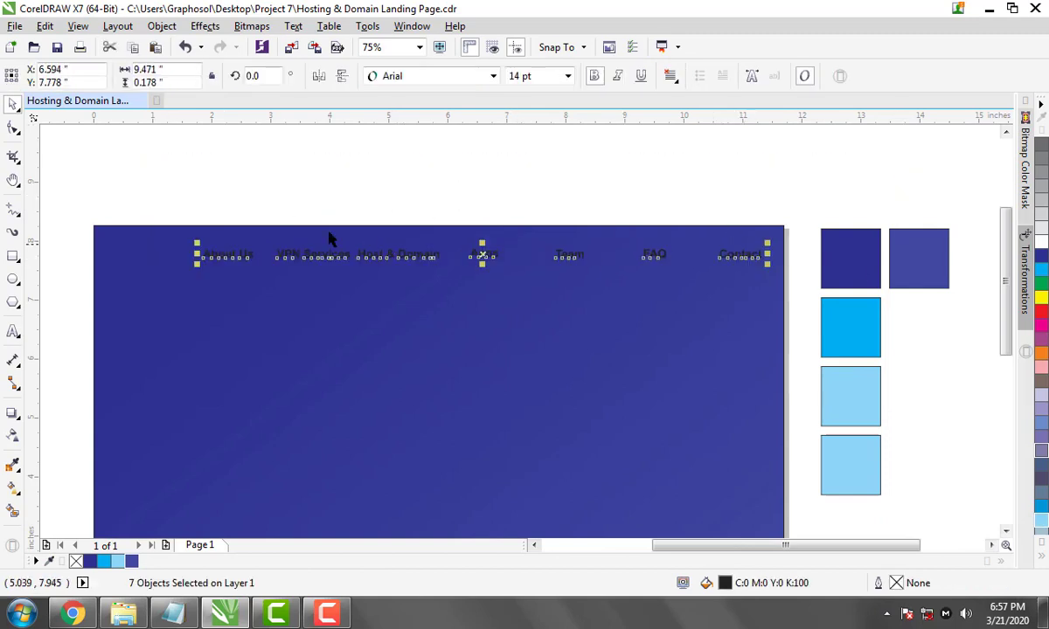
Colour the menu labels white and tighten About Us, VPN Services, Host & Domain and Apps
{"action": "key", "text": "z"}
{"action": "scroll", "coordinate": [826, 317], "scroll_direction": "up", "scroll_amount": 2}
{"action": "key", "text": "space"}
{"action": "left_click", "coordinate": [531, 250]}
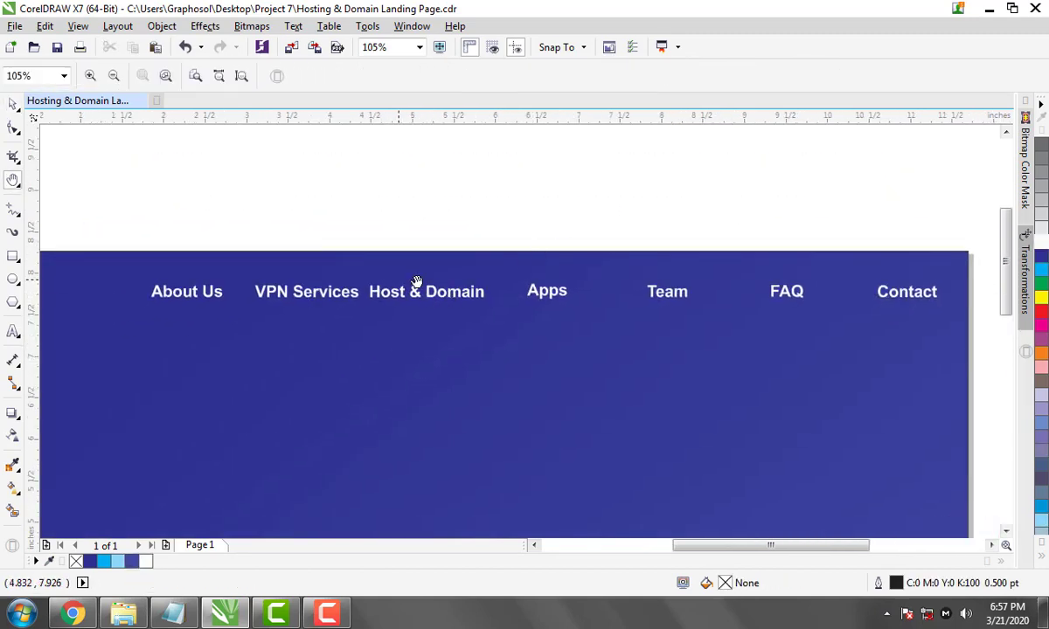
{"action": "left_click", "coordinate": [455, 306]}
{"action": "left_click", "coordinate": [455, 306]}
{"action": "left_click_drag", "start_coordinate": [551, 299], "coordinate": [576, 299]}
{"action": "left_click_drag", "start_coordinate": [477, 306], "coordinate": [519, 306]}
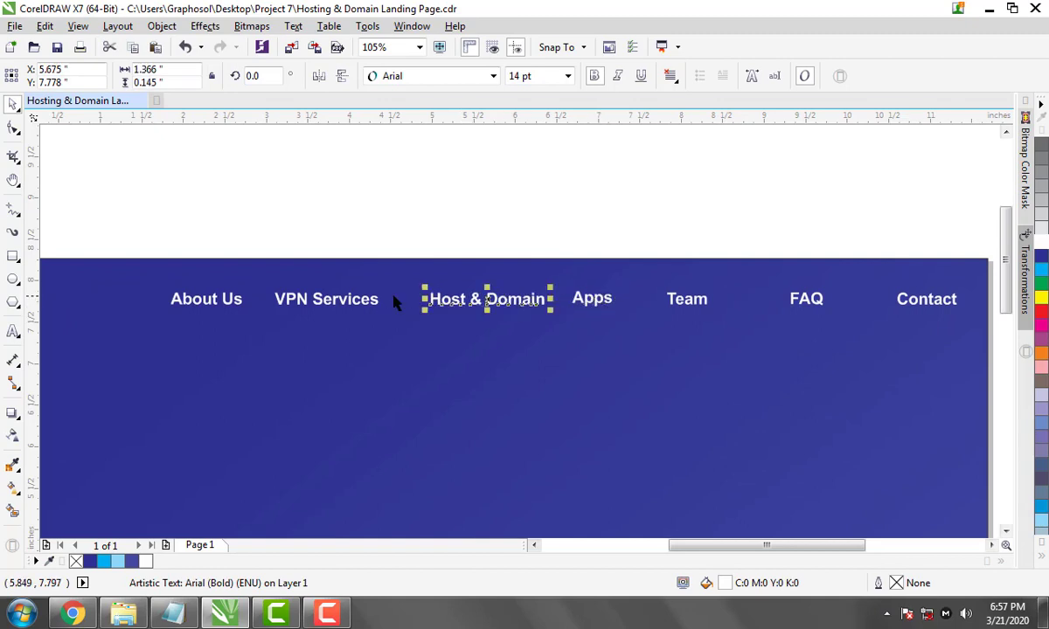
{"action": "left_click_drag", "start_coordinate": [367, 301], "coordinate": [388, 301]}
{"action": "left_click_drag", "start_coordinate": [210, 301], "coordinate": [252, 302]}
Resize all seven menu labels to 11 pt
{"action": "left_click_drag", "start_coordinate": [180, 232], "coordinate": [969, 358]}
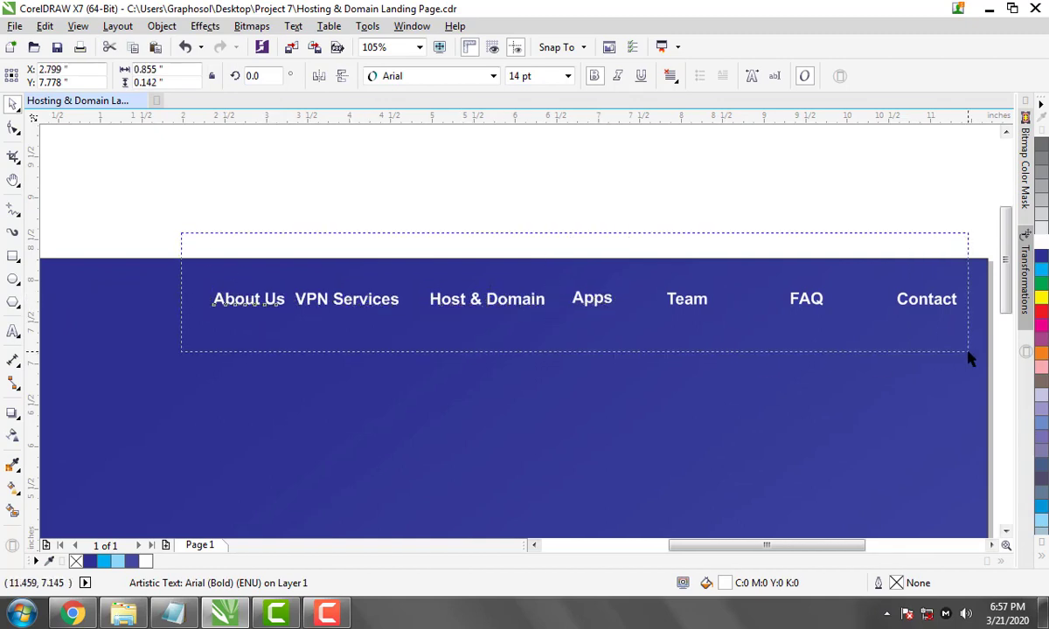
{"action": "key", "text": "ctrl+l"}
{"action": "key", "text": "ctrl+KP_2"}
{"action": "key", "text": "ctrl+KP_2"}
{"action": "key", "text": "ctrl+KP_2"}
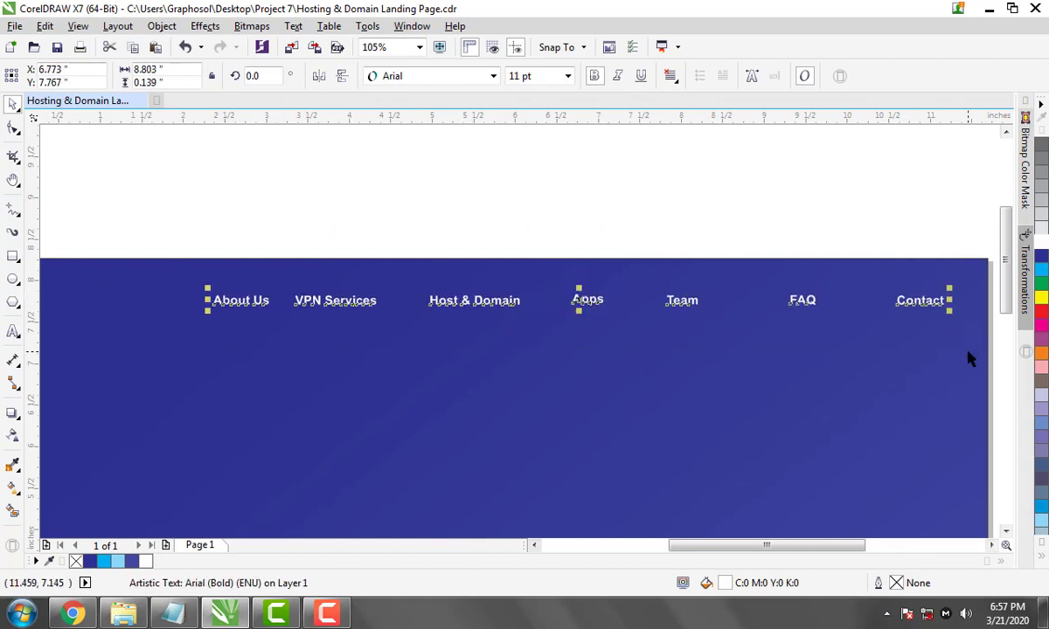
{"action": "key", "text": "ctrl+KP_2"}
{"action": "key", "text": "ctrl+KP_8"}
{"action": "left_click", "coordinate": [482, 199]}
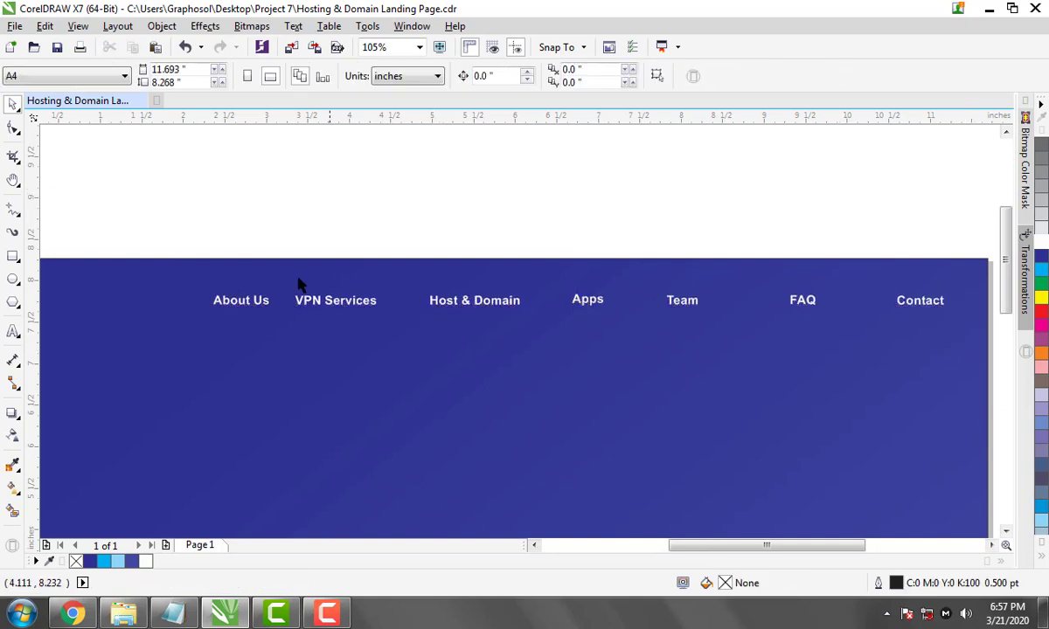
{"action": "scroll", "coordinate": [297, 281], "scroll_direction": "up", "scroll_amount": 3}
Move Apps next to Host & Domain and Team beside Apps
{"action": "left_click", "coordinate": [569, 354]}
{"action": "right_click", "coordinate": [577, 166]}
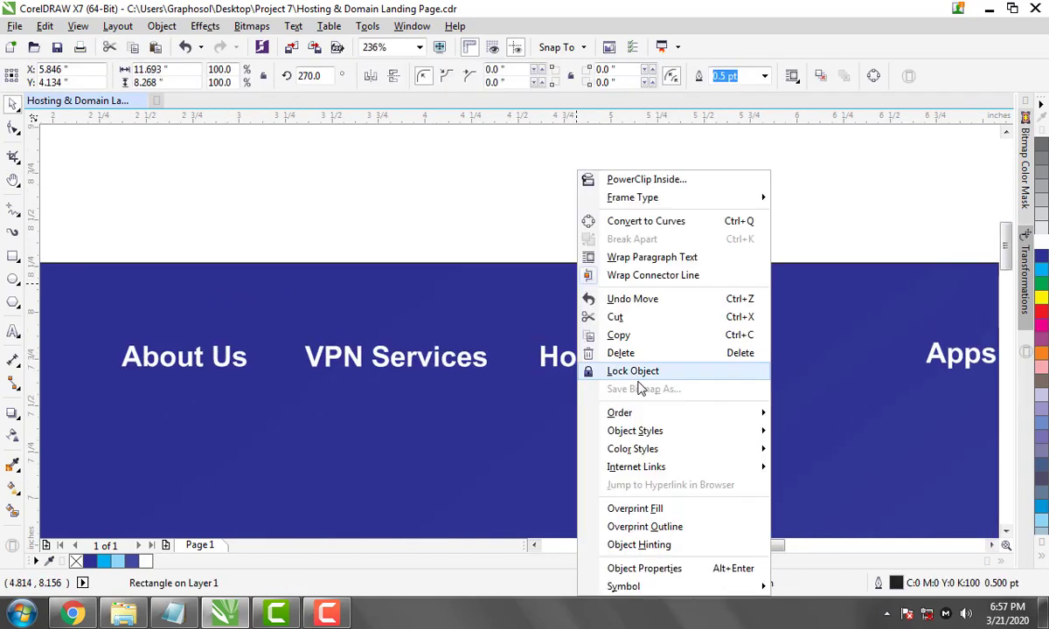
{"action": "left_click", "coordinate": [603, 435]}
{"action": "key", "text": "h"}
{"action": "left_click_drag", "start_coordinate": [833, 319], "coordinate": [758, 326]}
{"action": "key", "text": "space"}
{"action": "left_click_drag", "start_coordinate": [879, 360], "coordinate": [744, 361]}
{"action": "scroll", "coordinate": [485, 350], "scroll_direction": "down", "scroll_amount": 3}
{"action": "key", "text": "ctrl+a"}
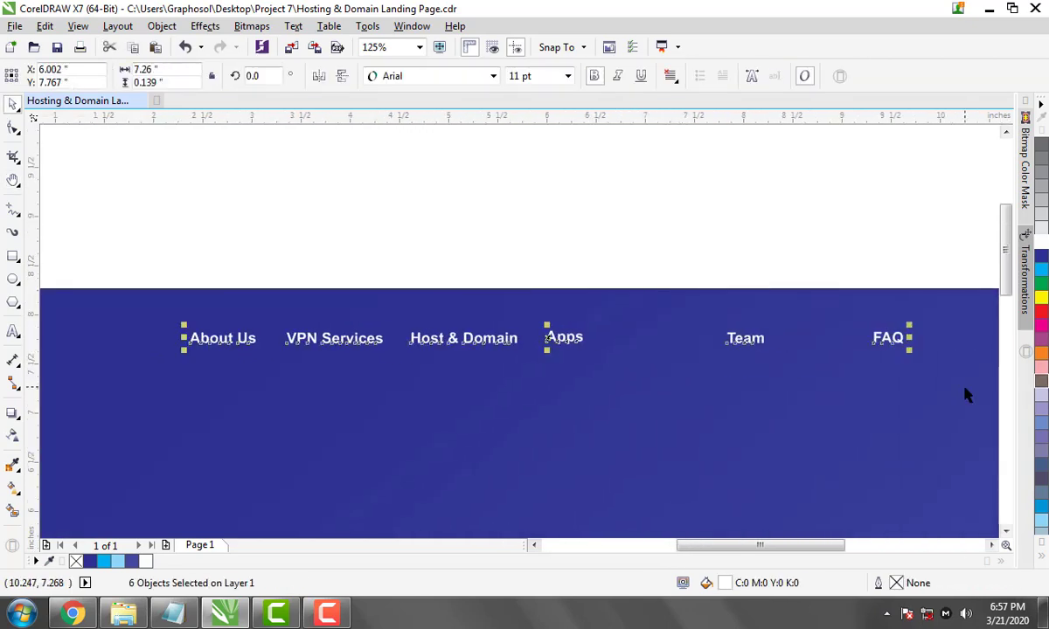
{"action": "left_click", "coordinate": [651, 211]}
{"action": "left_click_drag", "start_coordinate": [470, 293], "coordinate": [660, 379]}
{"action": "scroll", "coordinate": [652, 268], "scroll_direction": "down", "scroll_amount": 3}
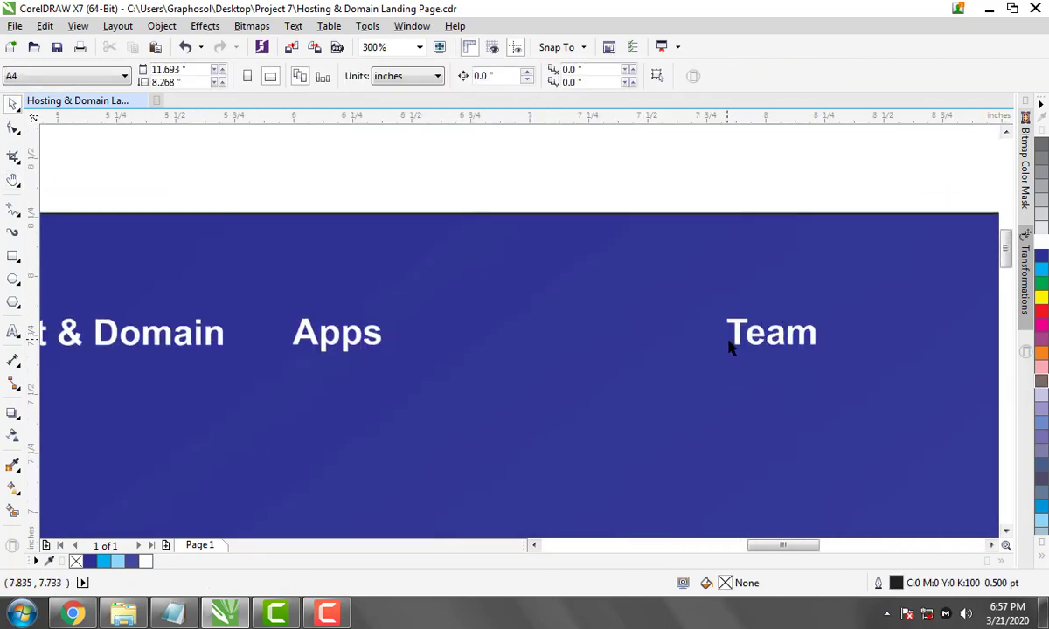
{"action": "left_click_drag", "start_coordinate": [731, 341], "coordinate": [441, 341]}
Move FAQ beside Team and Contact beside FAQ, and nudge About Us right
{"action": "key", "text": "h"}
{"action": "scroll", "coordinate": [511, 250], "scroll_direction": "down", "scroll_amount": 2}
{"action": "key", "text": "space"}
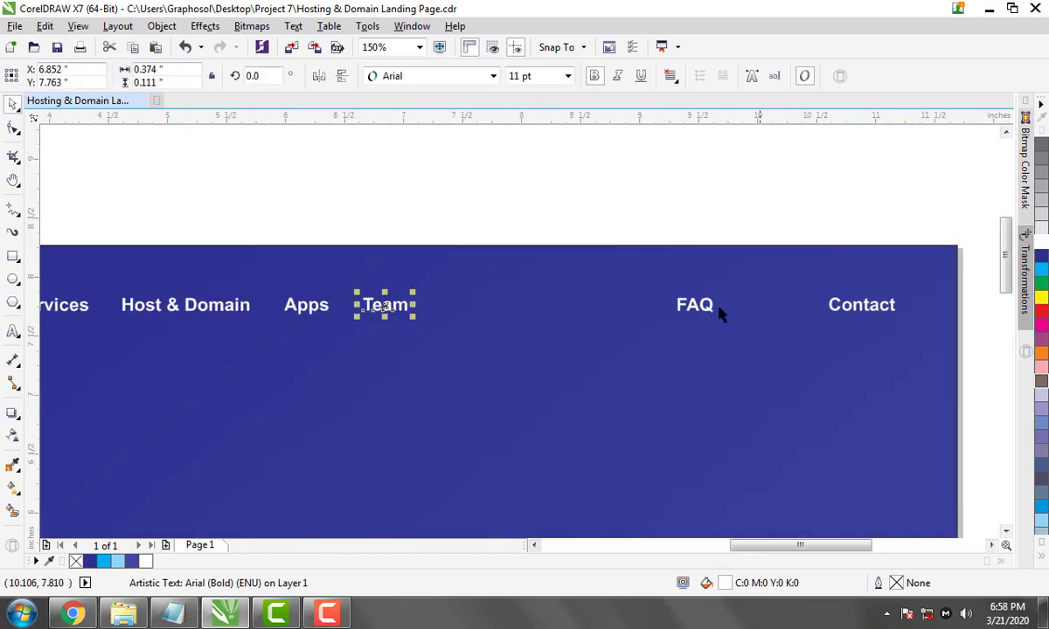
{"action": "left_click_drag", "start_coordinate": [718, 306], "coordinate": [478, 306]}
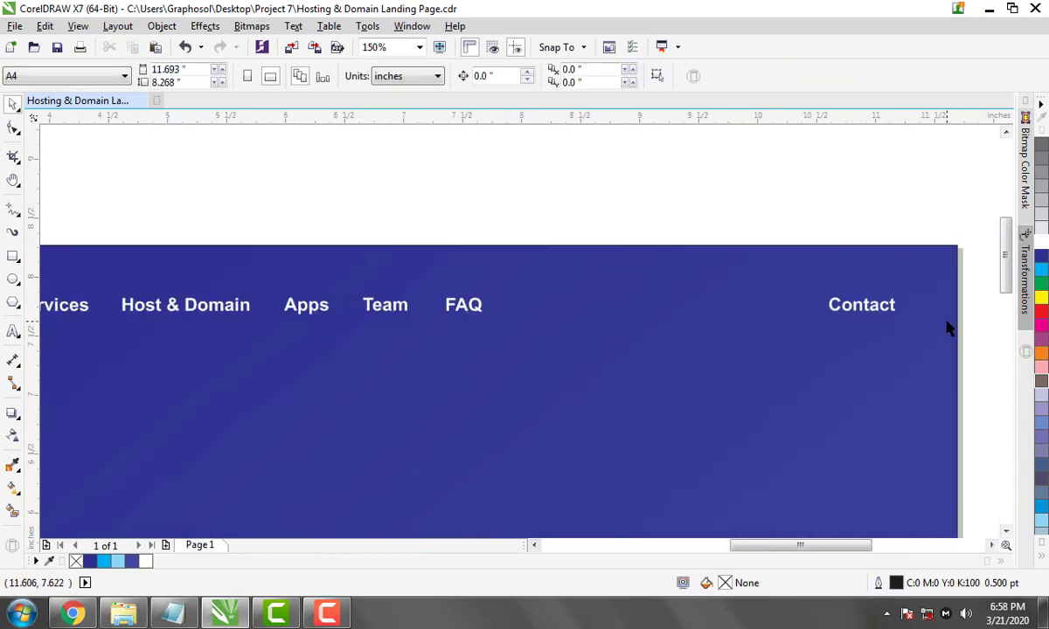
{"action": "left_click_drag", "start_coordinate": [887, 306], "coordinate": [567, 308]}
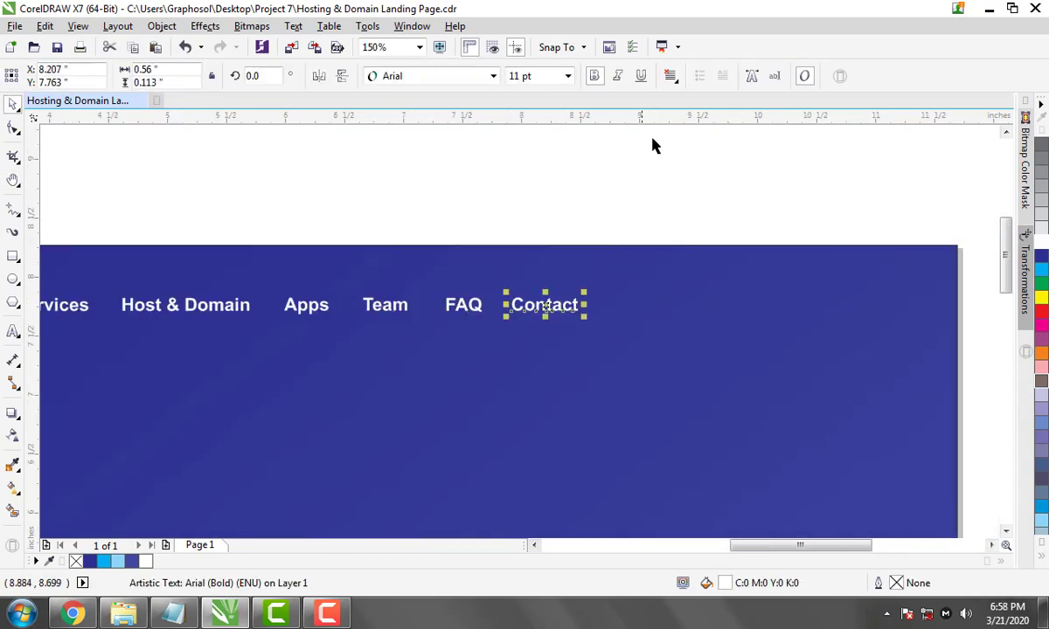
{"action": "key", "text": "h"}
{"action": "left_click_drag", "start_coordinate": [437, 239], "coordinate": [698, 220]}
{"action": "key", "text": "space"}
{"action": "scroll", "coordinate": [223, 255], "scroll_direction": "up", "scroll_amount": 4}
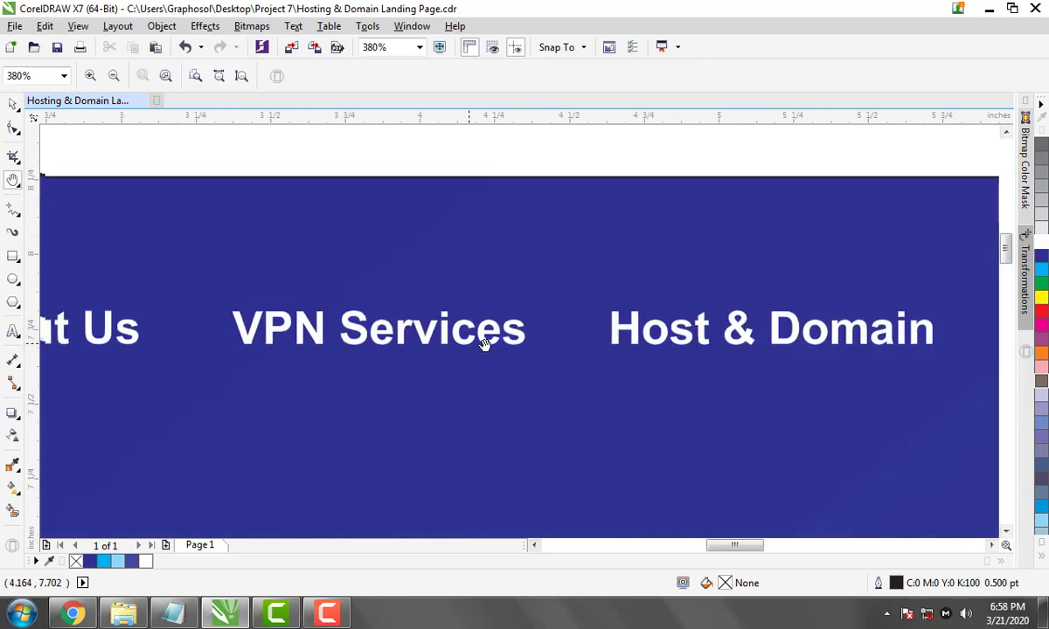
{"action": "left_click", "coordinate": [511, 339]}
{"action": "left_click_drag", "start_coordinate": [155, 347], "coordinate": [169, 335]}
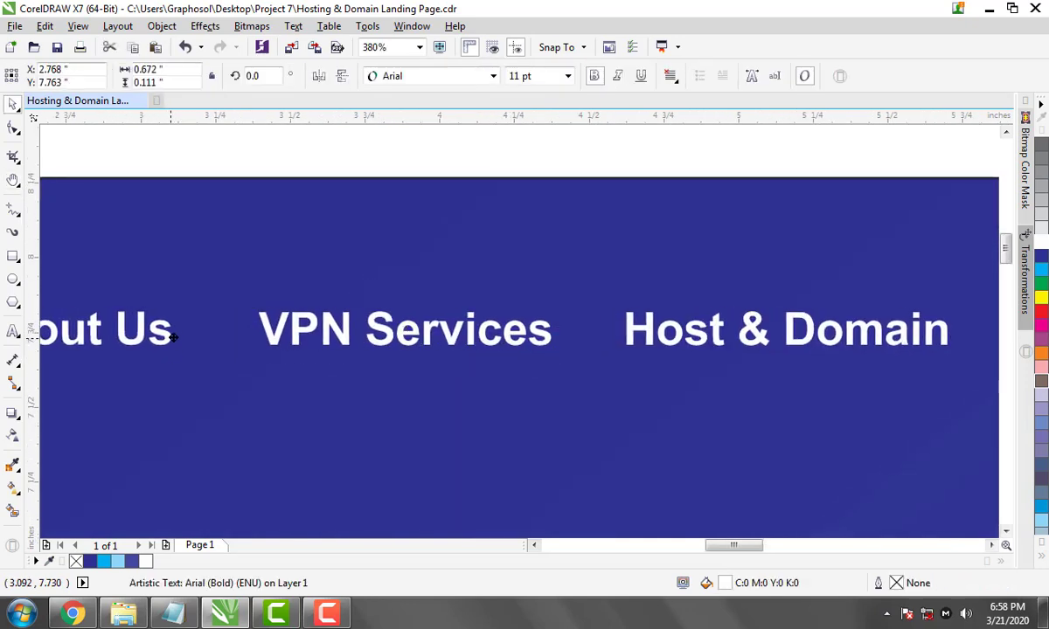
Move the whole menu row to the top right of the banner
{"action": "key", "text": "h"}
{"action": "scroll", "coordinate": [636, 221], "scroll_direction": "down", "scroll_amount": 4}
{"action": "mouse_move", "coordinate": [637, 222]}
{"action": "left_mouse_down"}
{"action": "mouse_move", "coordinate": [106, 206]}
{"action": "mouse_move", "coordinate": [155, 206]}
{"action": "left_mouse_up"}
{"action": "key", "text": "space"}
{"action": "left_click_drag", "start_coordinate": [92, 258], "coordinate": [641, 343]}
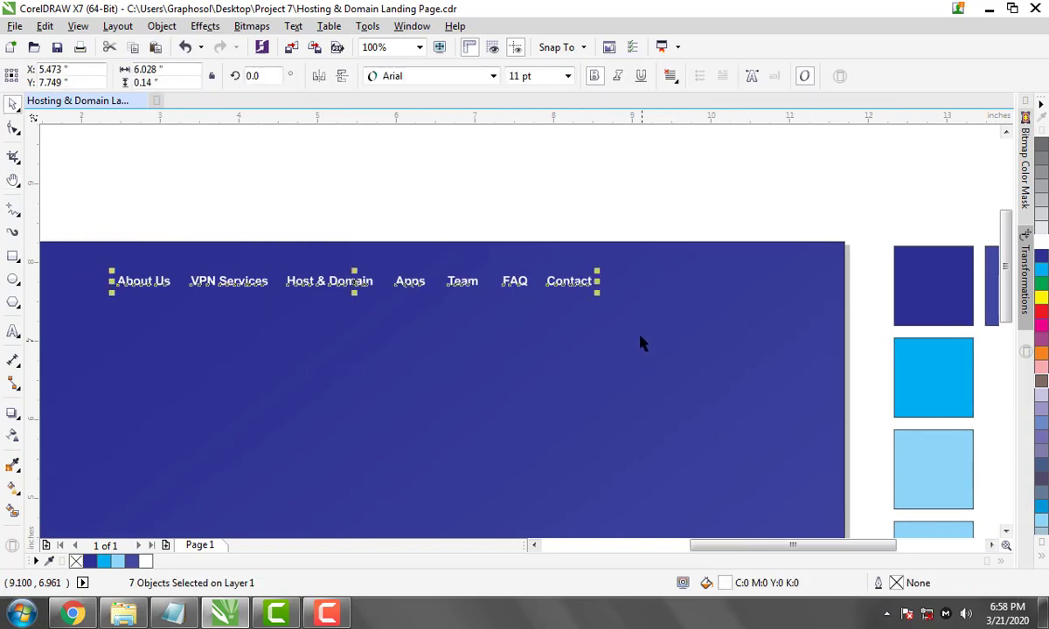
{"action": "left_click_drag", "start_coordinate": [579, 282], "coordinate": [799, 283]}
{"action": "left_click_drag", "start_coordinate": [690, 199], "coordinate": [698, 159]}
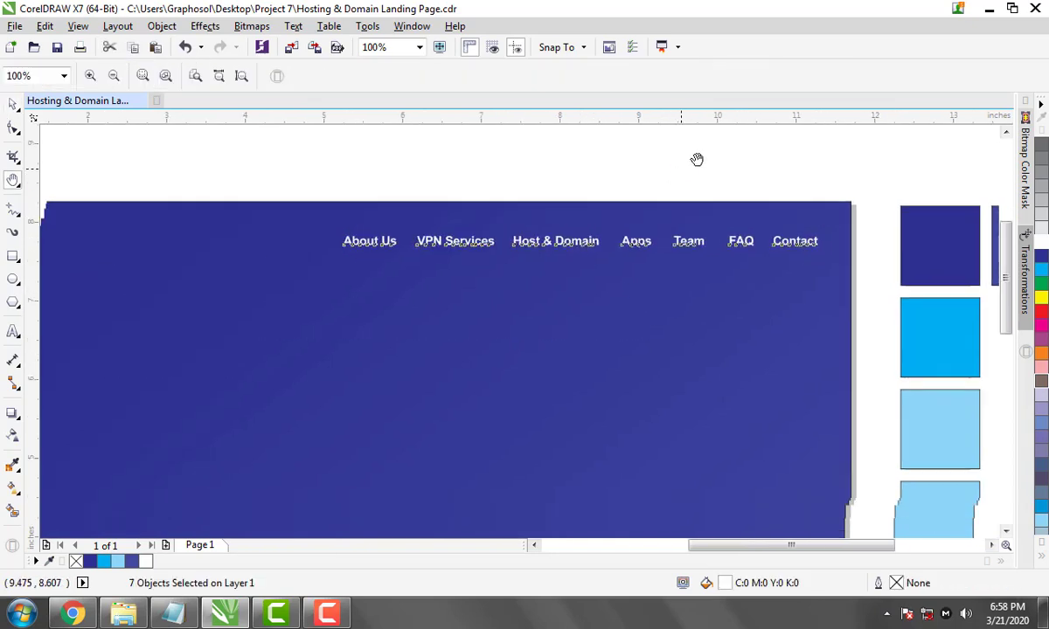
{"action": "left_click_drag", "start_coordinate": [212, 142], "coordinate": [831, 321]}
Draw a straight line beneath VPN Services in the navigation menu
{"action": "scroll", "coordinate": [767, 269], "scroll_direction": "down", "scroll_amount": 1}
{"action": "mouse_move", "coordinate": [838, 215]}
{"action": "left_mouse_down"}
{"action": "mouse_move", "coordinate": [437, 297]}
{"action": "mouse_move", "coordinate": [634, 310]}
{"action": "left_mouse_up"}
{"action": "scroll", "coordinate": [610, 298], "scroll_direction": "up", "scroll_amount": 5}
{"action": "key", "text": "F5"}
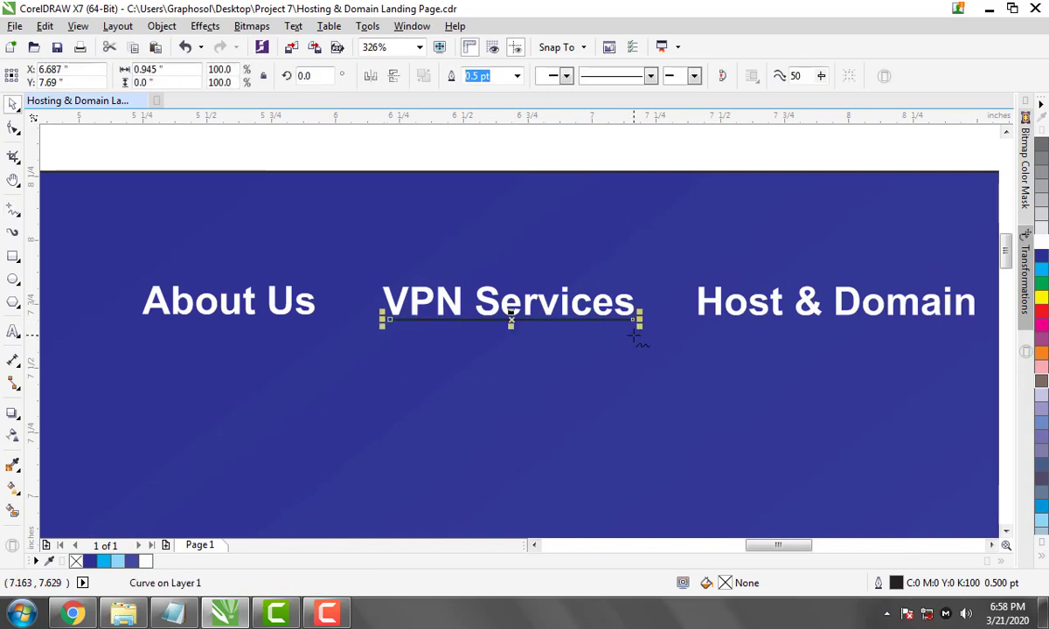
{"action": "scroll", "coordinate": [603, 319], "scroll_direction": "up", "scroll_amount": 2}
Give the underline a 1 pt white outline
{"action": "key", "text": "F12"}
{"action": "type", "text": "1"}
{"action": "key", "text": "Return"}
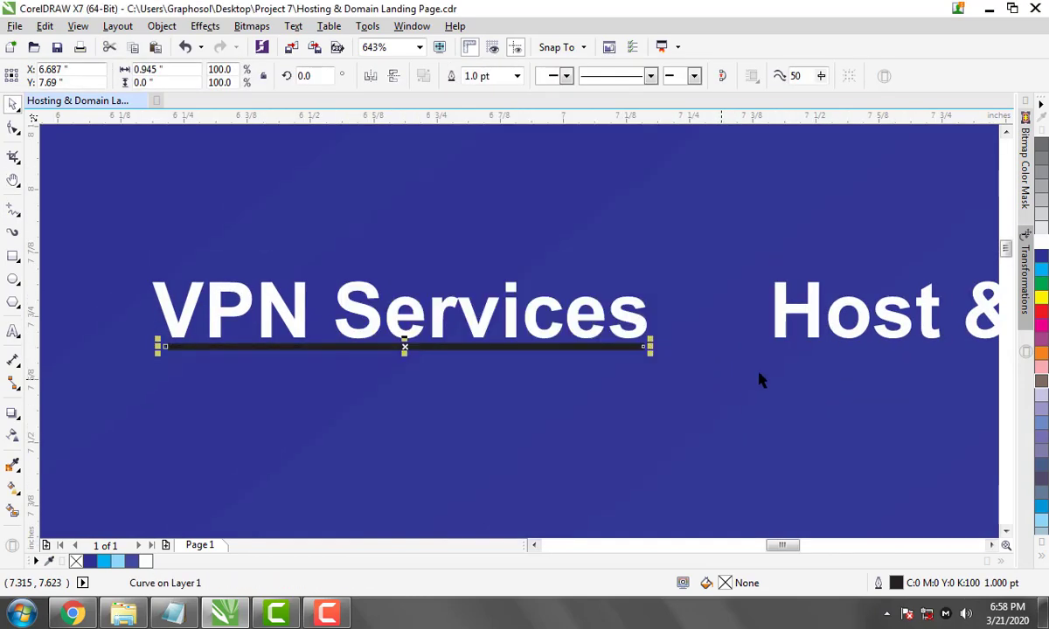
{"action": "right_click", "coordinate": [1035, 241]}
{"action": "key", "text": "Escape"}
Reselect the white underline and pan the view to check it
{"action": "left_click", "coordinate": [539, 350]}
{"action": "left_click", "coordinate": [633, 365]}
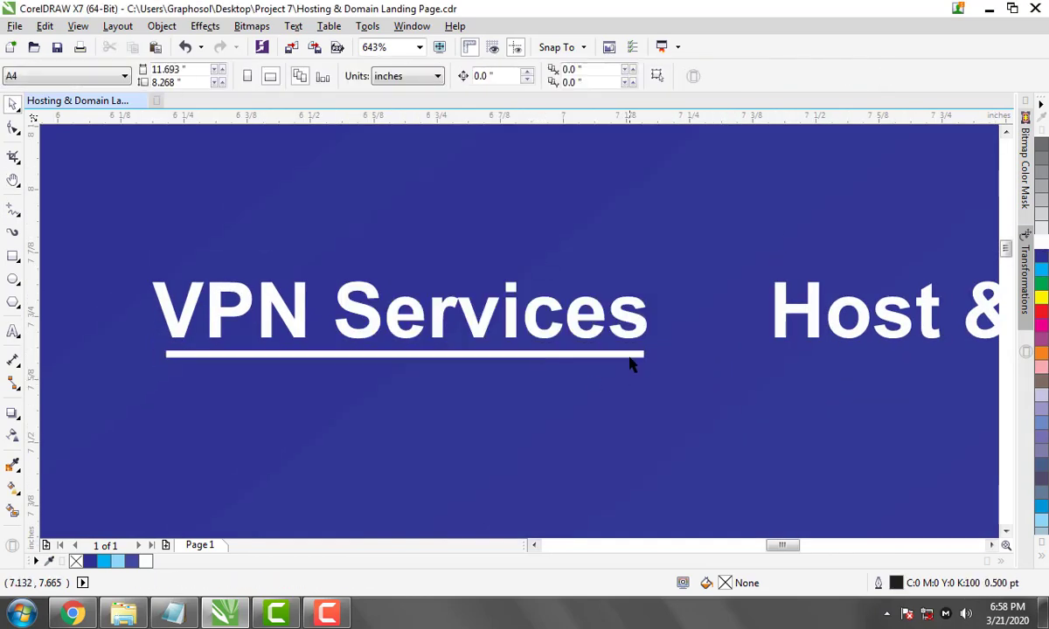
{"action": "left_click", "coordinate": [642, 350]}
{"action": "key", "text": "h"}
{"action": "scroll", "coordinate": [417, 309], "scroll_direction": "down", "scroll_amount": 2}
{"action": "scroll", "coordinate": [646, 365], "scroll_direction": "down", "scroll_amount": 4}
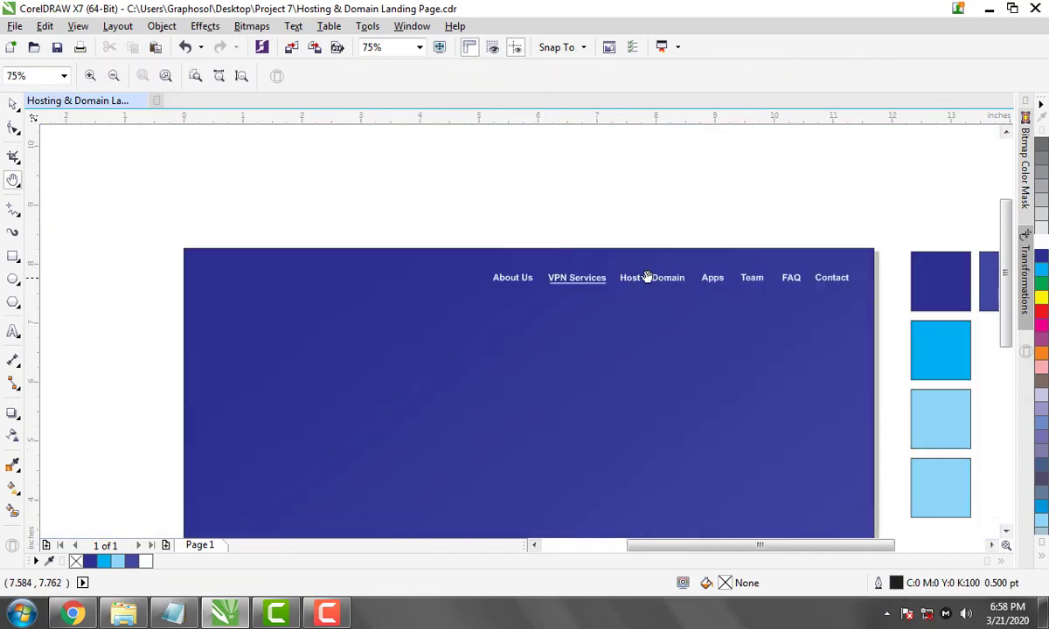
{"action": "scroll", "coordinate": [538, 318], "scroll_direction": "down", "scroll_amount": 2}
{"action": "key", "text": "F6"}
{"action": "scroll", "coordinate": [697, 415], "scroll_direction": "up", "scroll_amount": 2}
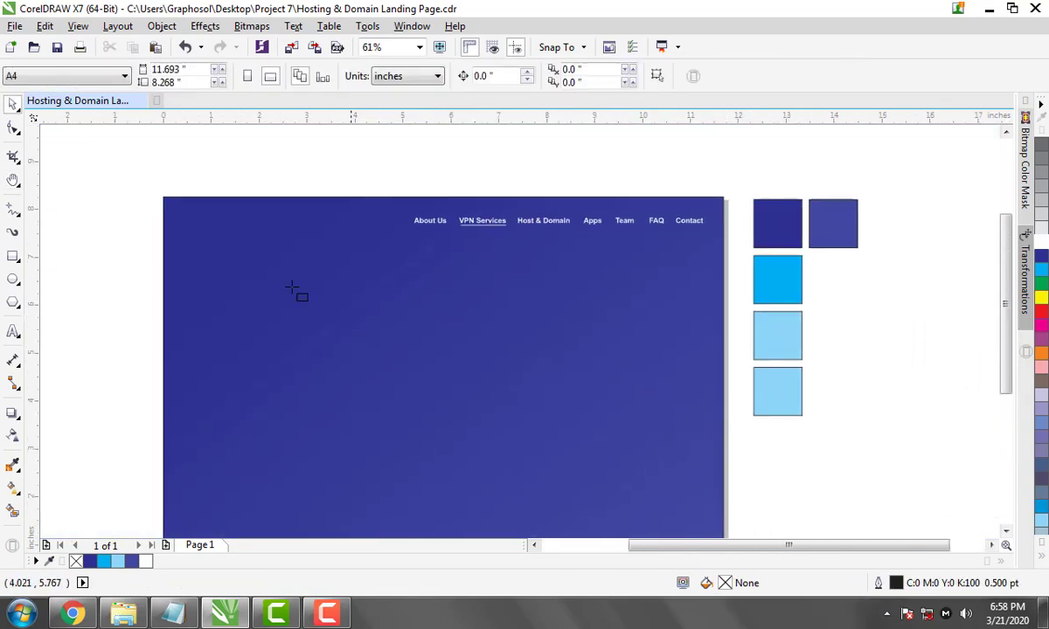
Draw a rectangle in the banner's upper left, then cancel the trial gradient fill
{"action": "mouse_move", "coordinate": [237, 243]}
{"action": "left_mouse_down"}
{"action": "mouse_move", "coordinate": [400, 408]}
{"action": "mouse_move", "coordinate": [402, 431]}
{"action": "left_mouse_up"}
{"action": "scroll", "coordinate": [880, 445], "scroll_direction": "down", "scroll_amount": 1}
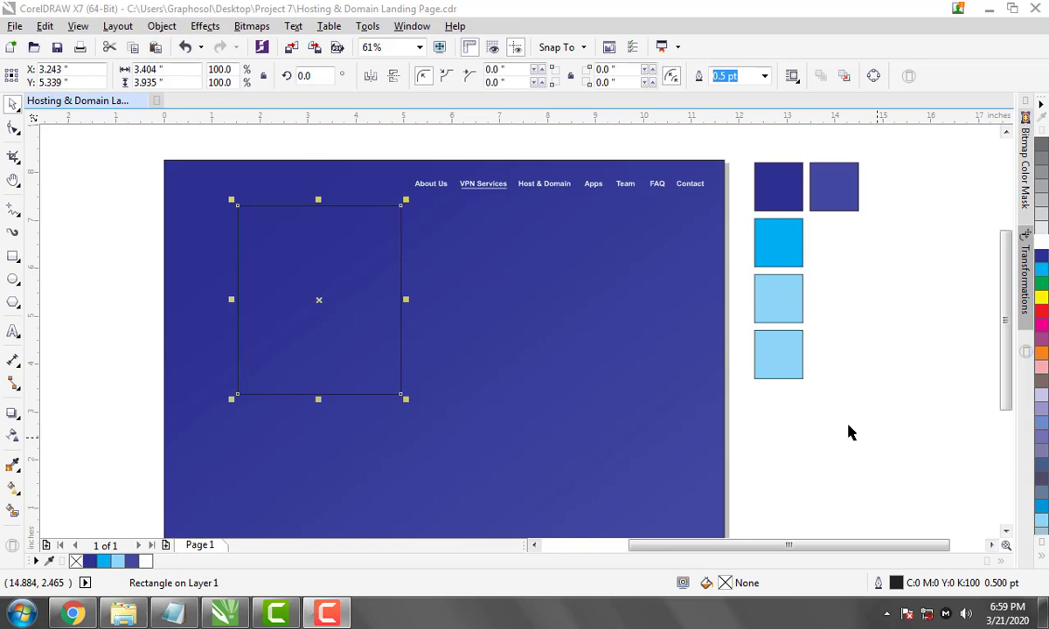
{"action": "left_click", "coordinate": [785, 364]}
{"action": "left_click", "coordinate": [400, 229]}
{"action": "left_click_drag", "start_coordinate": [375, 198], "coordinate": [402, 227]}
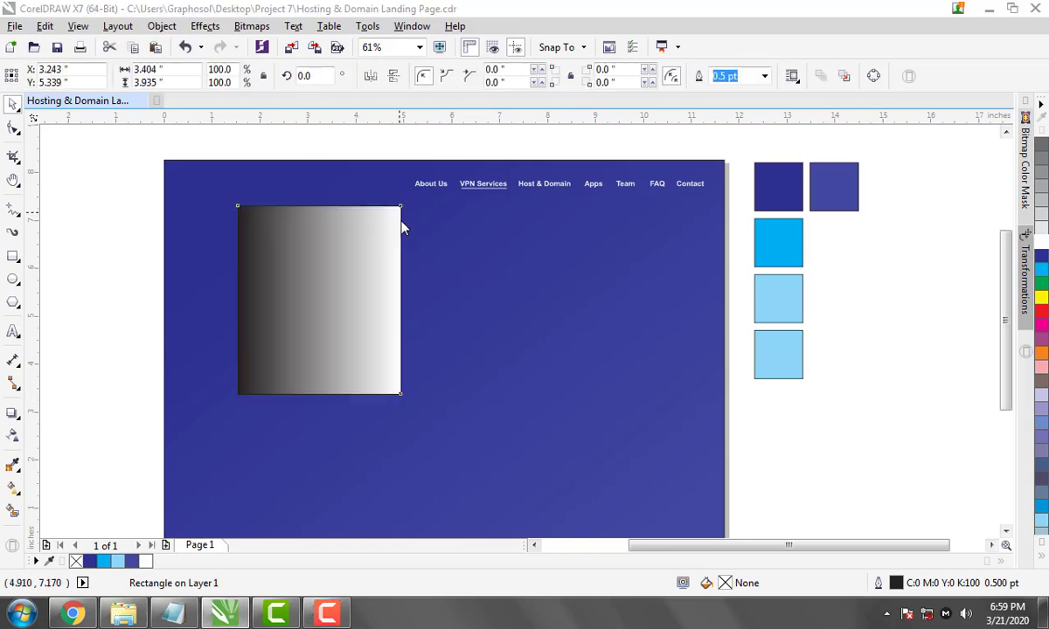
{"action": "key", "text": "F11"}
{"action": "left_click_drag", "start_coordinate": [939, 190], "coordinate": [639, 186]}
{"action": "left_click", "coordinate": [822, 463]}
Round the rectangle's corners and fill it Ice Blue
{"action": "key", "text": "F10"}
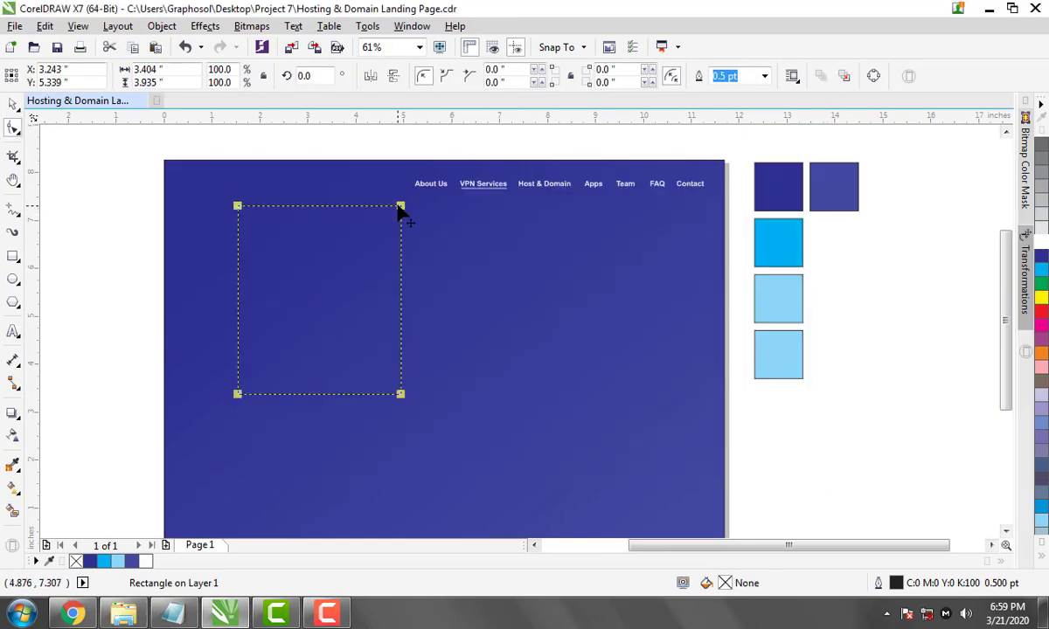
{"action": "left_click_drag", "start_coordinate": [389, 225], "coordinate": [456, 227]}
{"action": "key", "text": "space"}
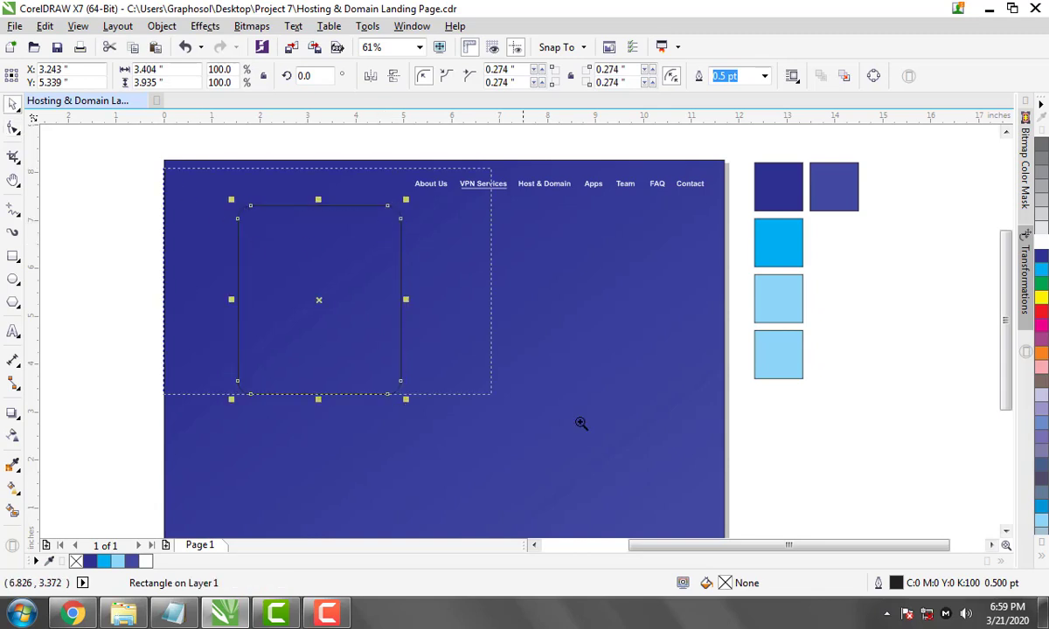
{"action": "scroll", "coordinate": [578, 421], "scroll_direction": "up", "scroll_amount": 3}
{"action": "left_click", "coordinate": [1041, 242]}
{"action": "scroll", "coordinate": [258, 347], "scroll_direction": "down", "scroll_amount": 1}
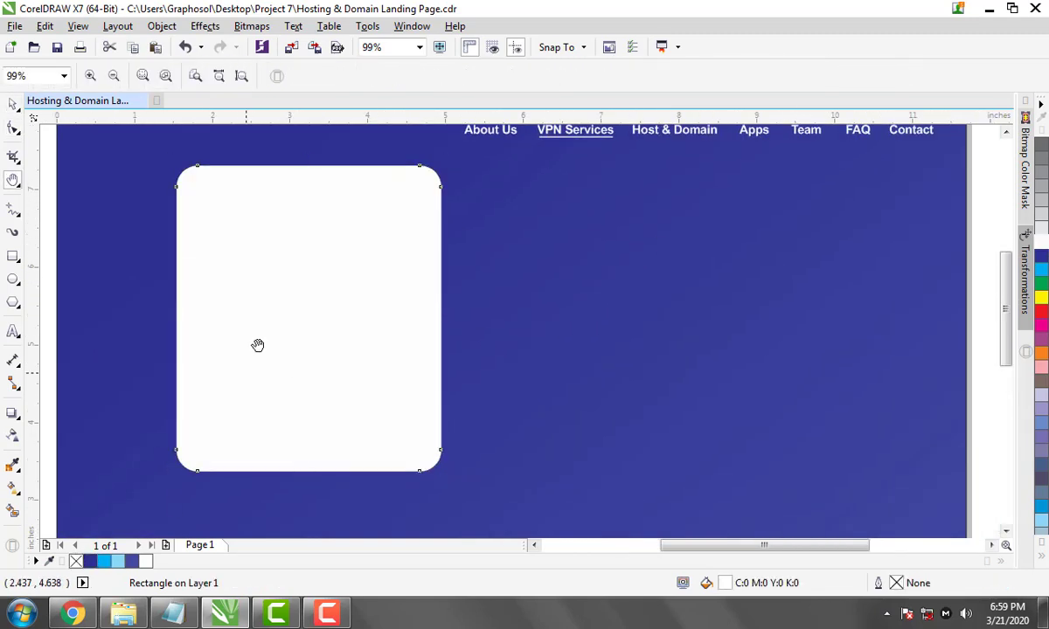
{"action": "scroll", "coordinate": [258, 341], "scroll_direction": "down", "scroll_amount": 4}
{"action": "left_click", "coordinate": [118, 561]}
Apply a linear transparency fade and rotate the rounded rectangle to 210°
{"action": "left_click", "coordinate": [11, 435]}
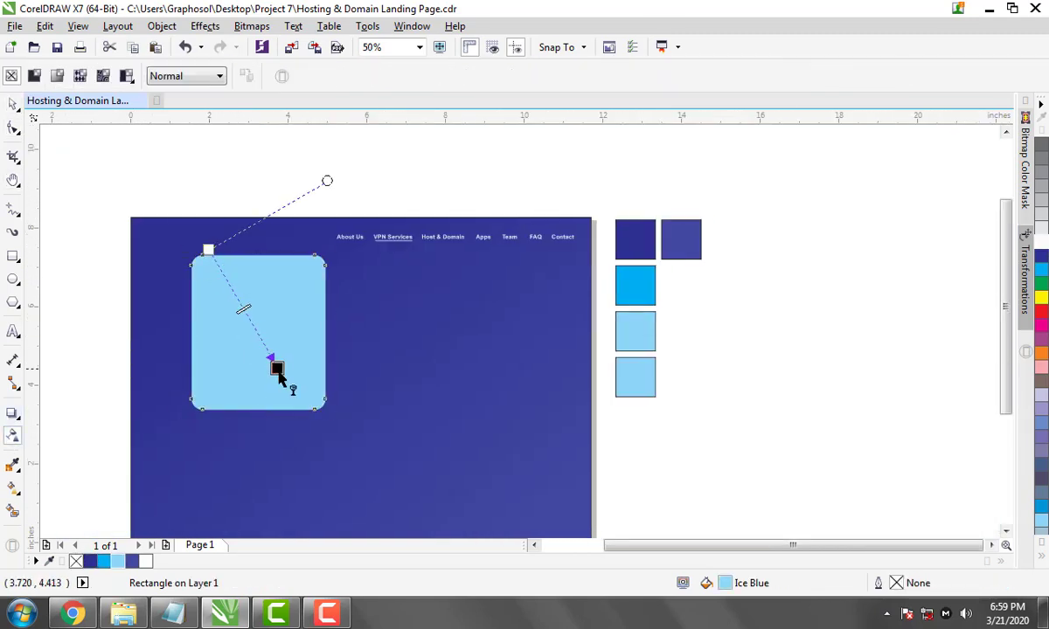
{"action": "left_click_drag", "start_coordinate": [208, 246], "coordinate": [276, 386]}
{"action": "key", "text": "space"}
{"action": "left_click", "coordinate": [289, 332]}
{"action": "mouse_move", "coordinate": [363, 272]}
{"action": "left_mouse_down"}
{"action": "mouse_move", "coordinate": [328, 466]}
{"action": "mouse_move", "coordinate": [294, 209]}
{"action": "left_mouse_up"}
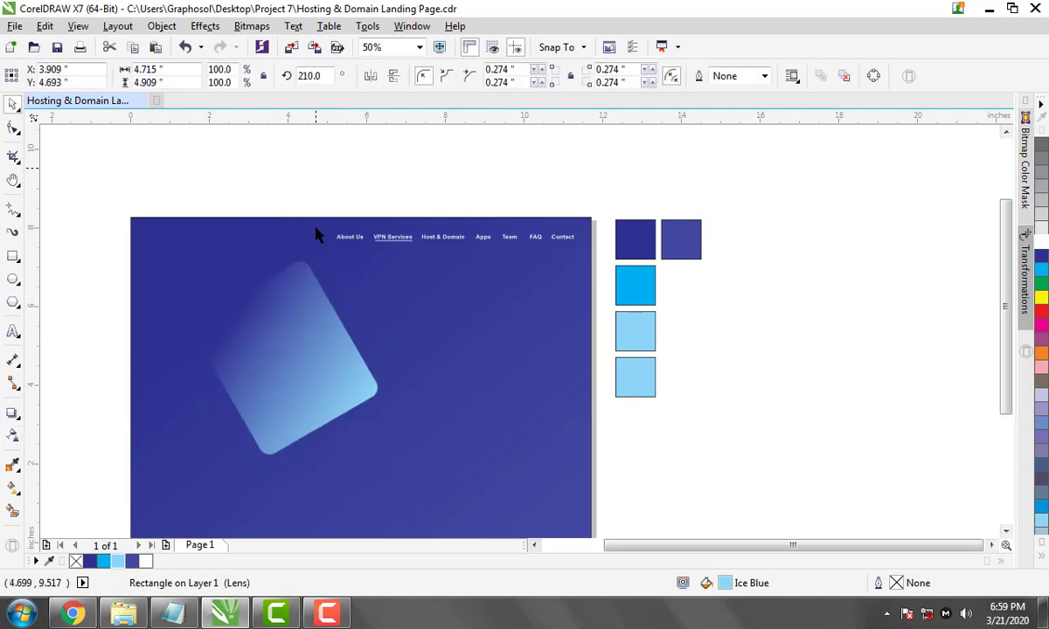
{"action": "left_click", "coordinate": [276, 344]}
Adjust the transparency fade's start and end points so it blends into the background
{"action": "left_click", "coordinate": [14, 435]}
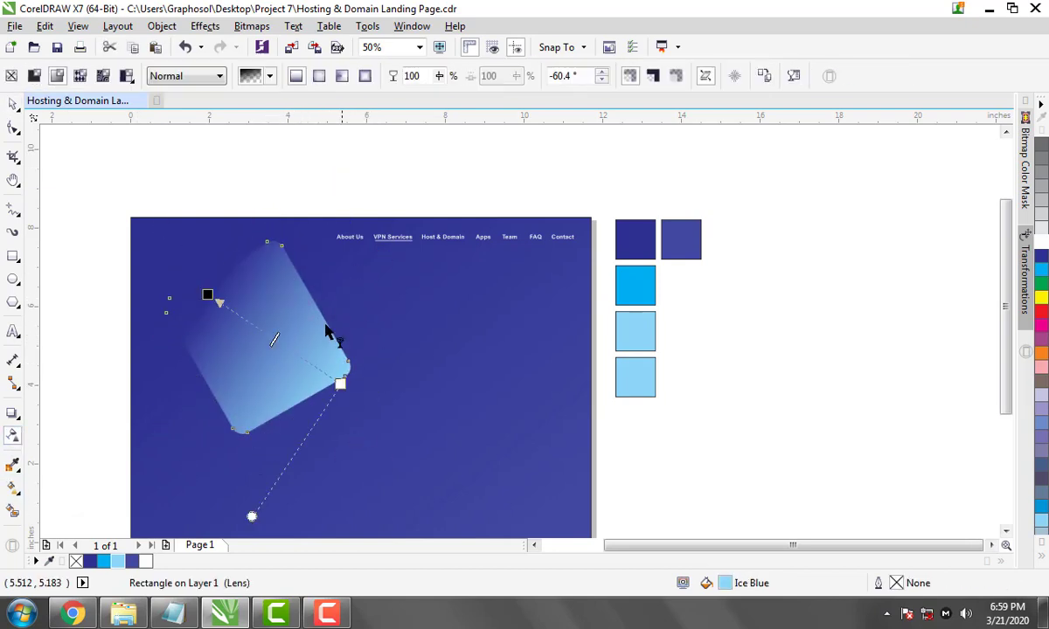
{"action": "left_click_drag", "start_coordinate": [340, 382], "coordinate": [350, 427]}
{"action": "left_click_drag", "start_coordinate": [210, 295], "coordinate": [238, 284]}
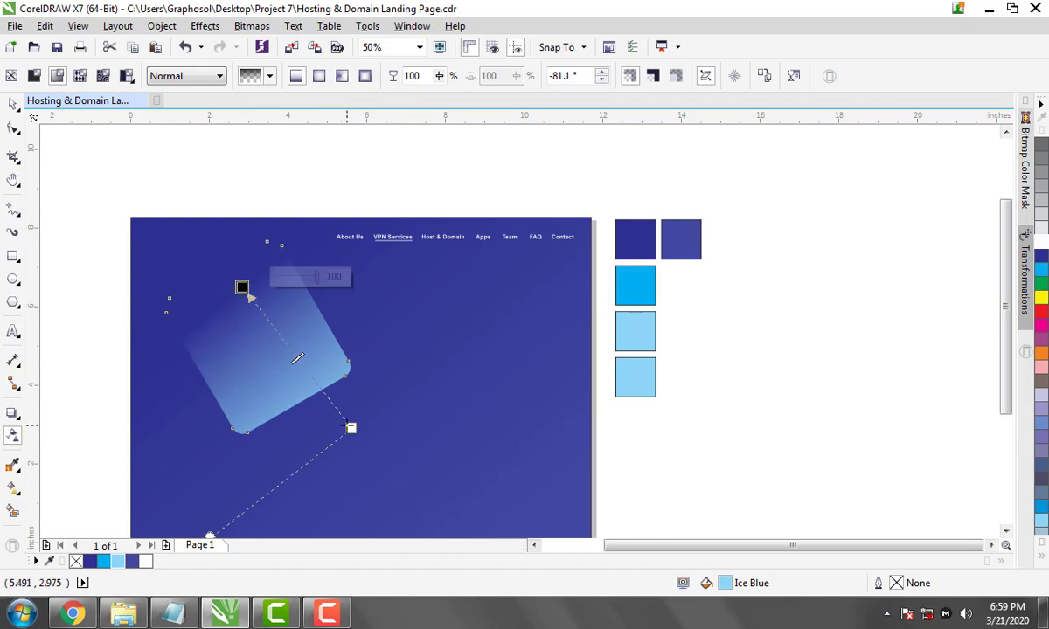
{"action": "left_click_drag", "start_coordinate": [350, 427], "coordinate": [357, 443]}
{"action": "mouse_move", "coordinate": [241, 288]}
{"action": "left_mouse_down"}
{"action": "mouse_move", "coordinate": [251, 322]}
{"action": "mouse_move", "coordinate": [235, 289]}
{"action": "left_mouse_up"}
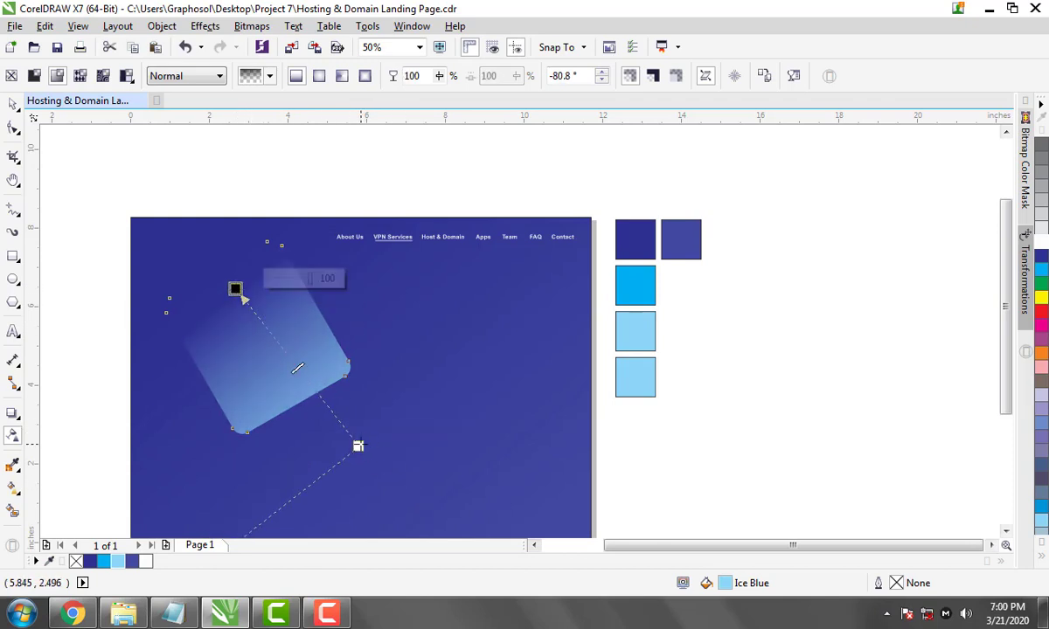
{"action": "mouse_move", "coordinate": [357, 446]}
{"action": "left_mouse_down"}
{"action": "mouse_move", "coordinate": [311, 398]}
{"action": "mouse_move", "coordinate": [324, 436]}
{"action": "left_mouse_up"}
{"action": "left_click_drag", "start_coordinate": [283, 370], "coordinate": [300, 394]}
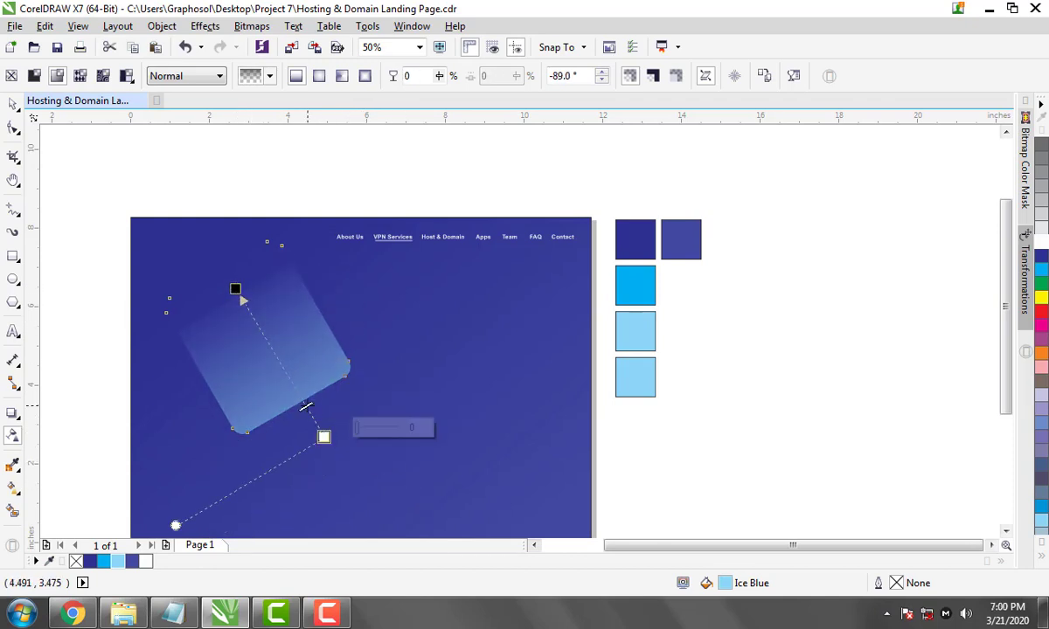
{"action": "key", "text": "space"}
Scale the rounded rectangle to about 144%, rotate it further and move it up-left
{"action": "left_click_drag", "start_coordinate": [406, 217], "coordinate": [379, 293]}
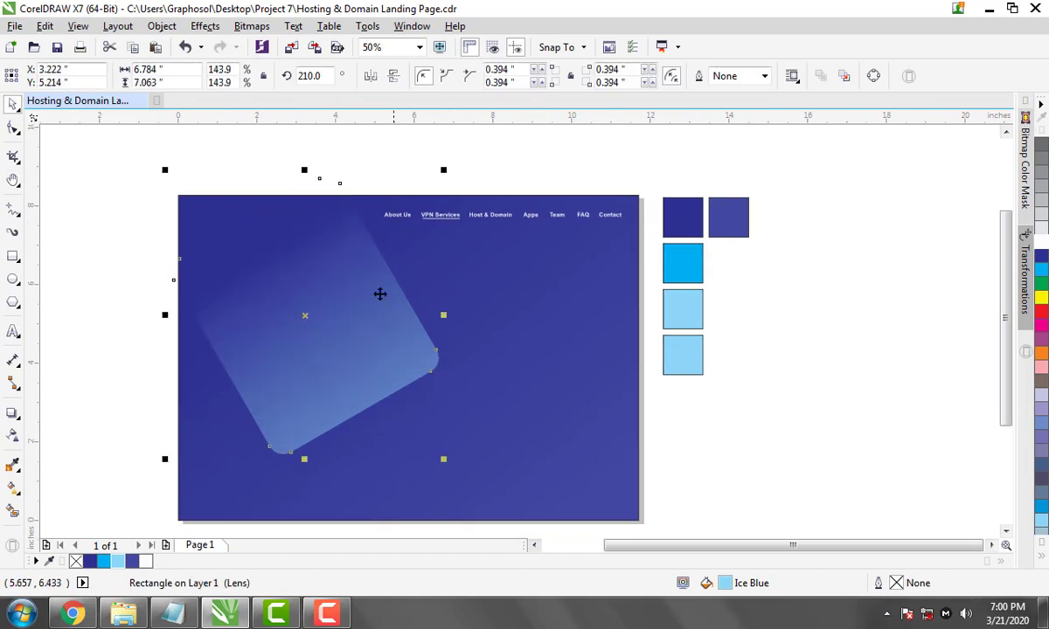
{"action": "left_click", "coordinate": [323, 317]}
{"action": "left_click_drag", "start_coordinate": [128, 446], "coordinate": [86, 413]}
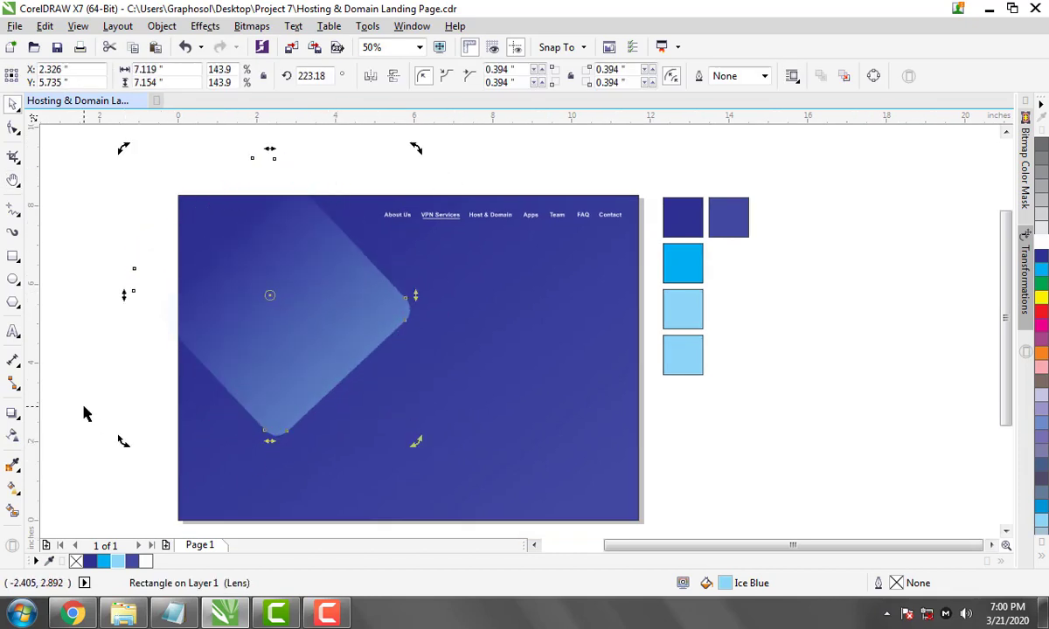
{"action": "left_click", "coordinate": [356, 321]}
{"action": "left_click_drag", "start_coordinate": [347, 316], "coordinate": [210, 419]}
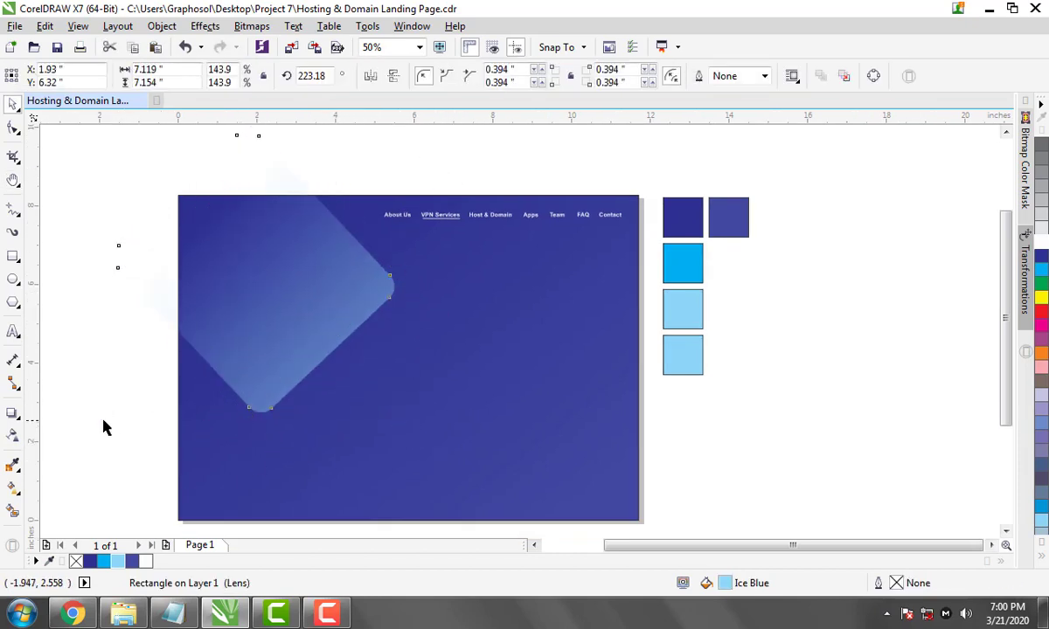
{"action": "left_click", "coordinate": [262, 341]}
{"action": "left_click_drag", "start_coordinate": [109, 420], "coordinate": [96, 436]}
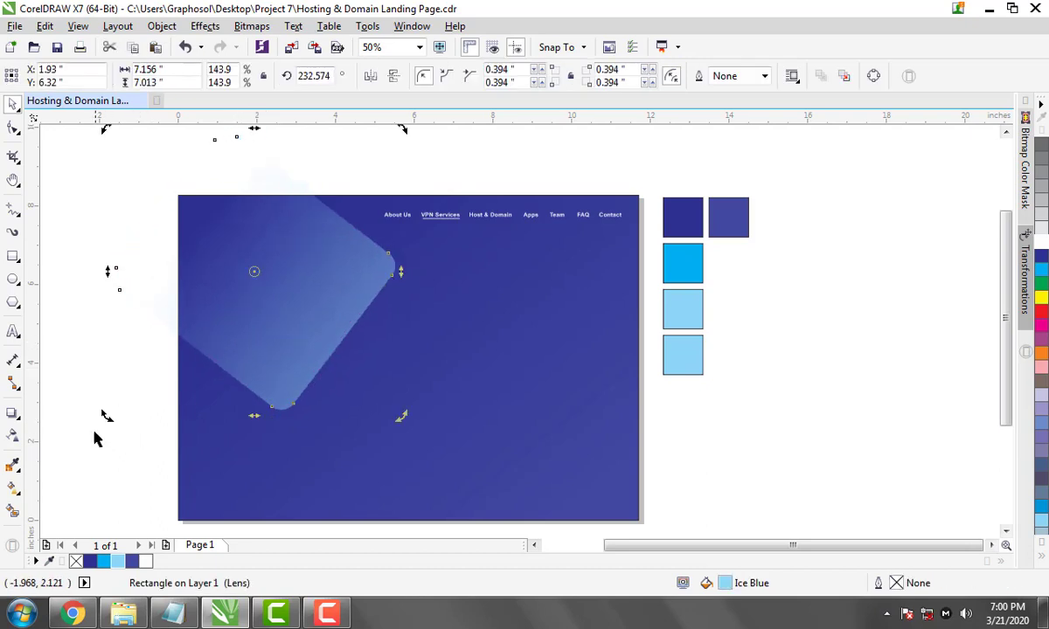
Set a uniform transparency of 80 on the rounded rectangle
{"action": "left_click", "coordinate": [13, 434]}
{"action": "left_click", "coordinate": [34, 75]}
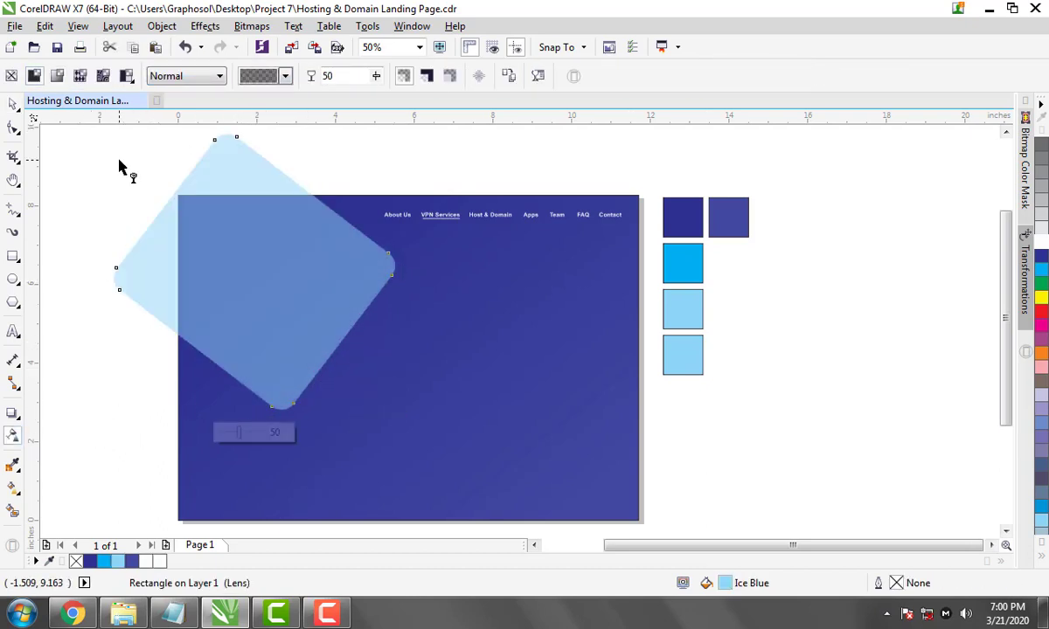
{"action": "double_click", "coordinate": [338, 76]}
{"action": "type", "text": "80"}
{"action": "key", "text": "Return"}
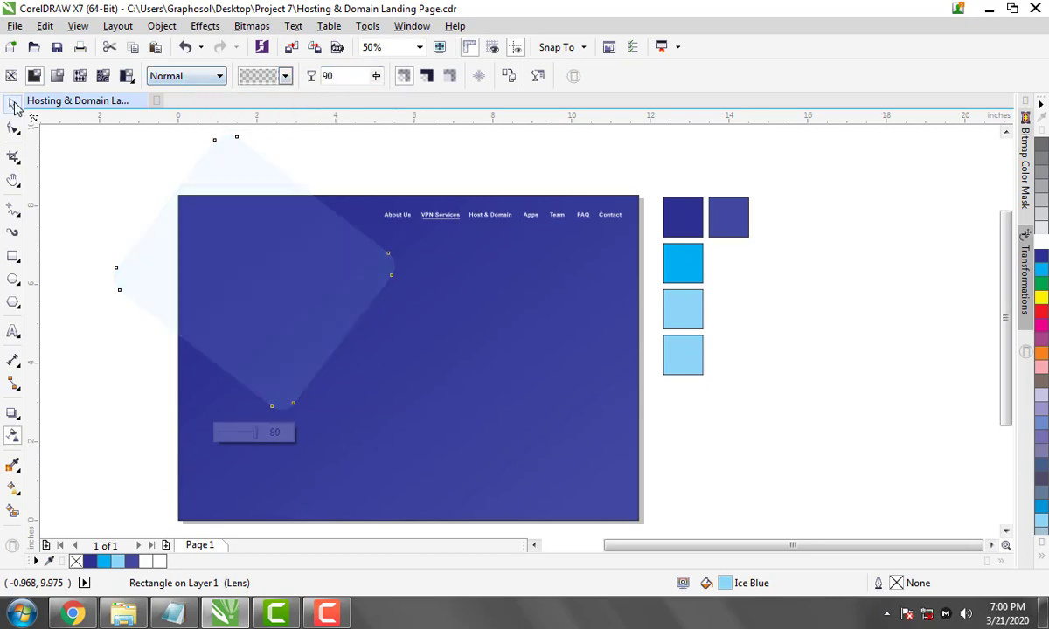
{"action": "key", "text": "space"}
Rotate a copy to about 128° and place it at the page's lower right
{"action": "left_click", "coordinate": [507, 380]}
{"action": "left_click_drag", "start_coordinate": [632, 183], "coordinate": [594, 503]}
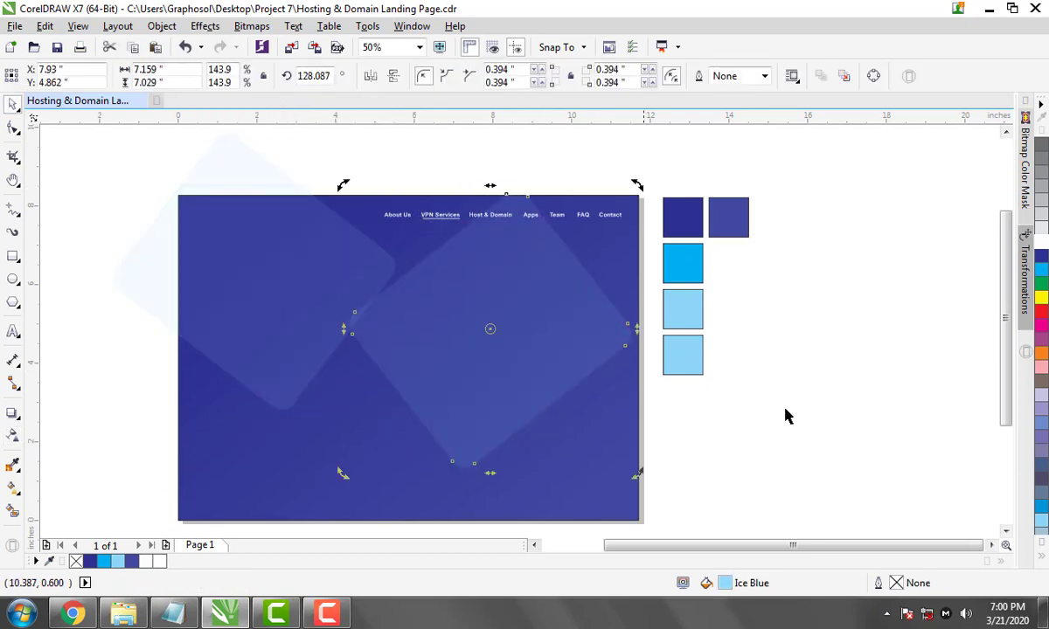
{"action": "left_click_drag", "start_coordinate": [525, 333], "coordinate": [627, 467]}
{"action": "left_click", "coordinate": [777, 367]}
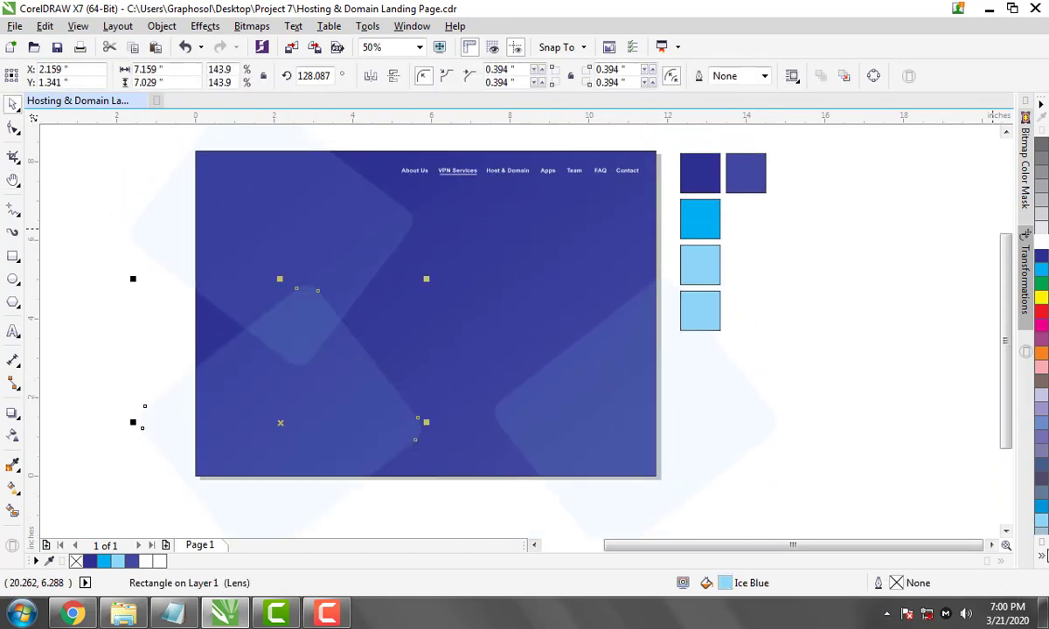
Recolour one copy mauve (C0 M60 Y0 K40) and move it lower
{"action": "left_click", "coordinate": [1041, 556]}
{"action": "left_click", "coordinate": [1011, 420]}
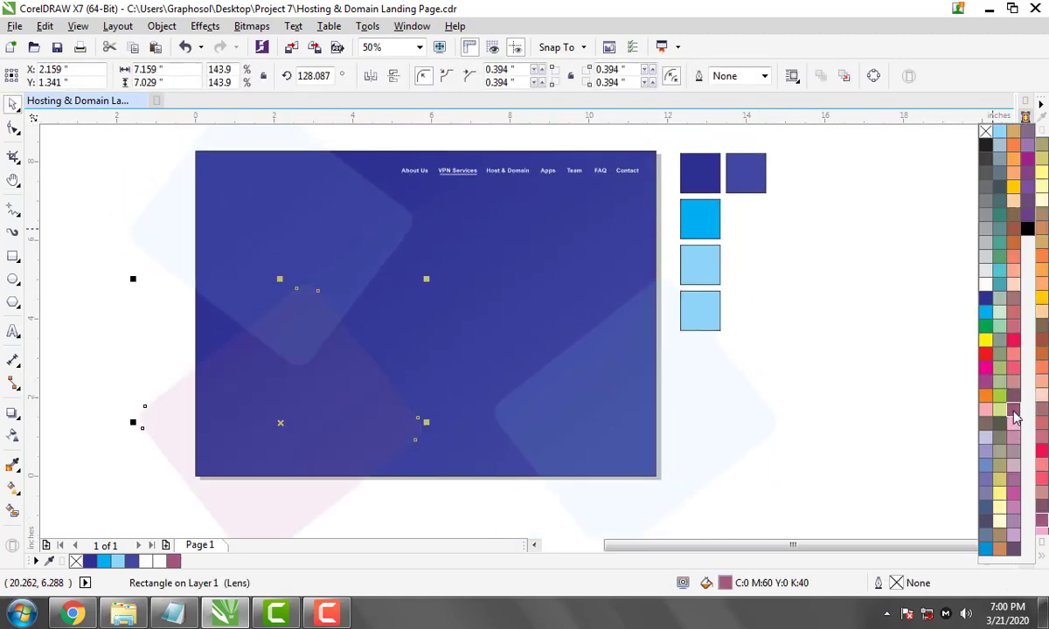
{"action": "left_click_drag", "start_coordinate": [321, 371], "coordinate": [321, 402]}
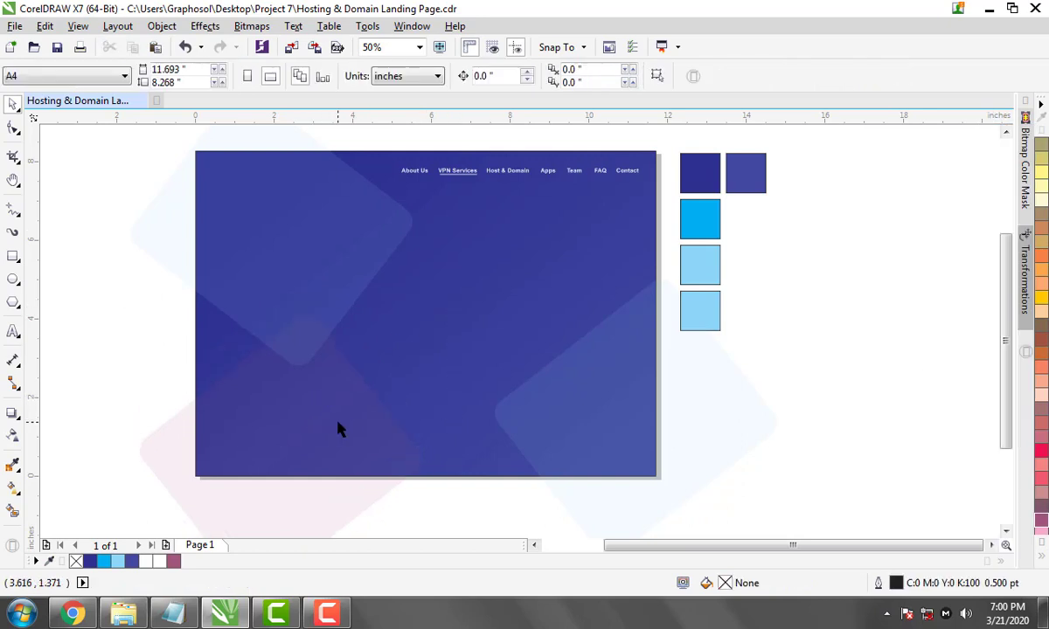
{"action": "key", "text": "Tab"}
{"action": "key", "text": "ctrl+z"}
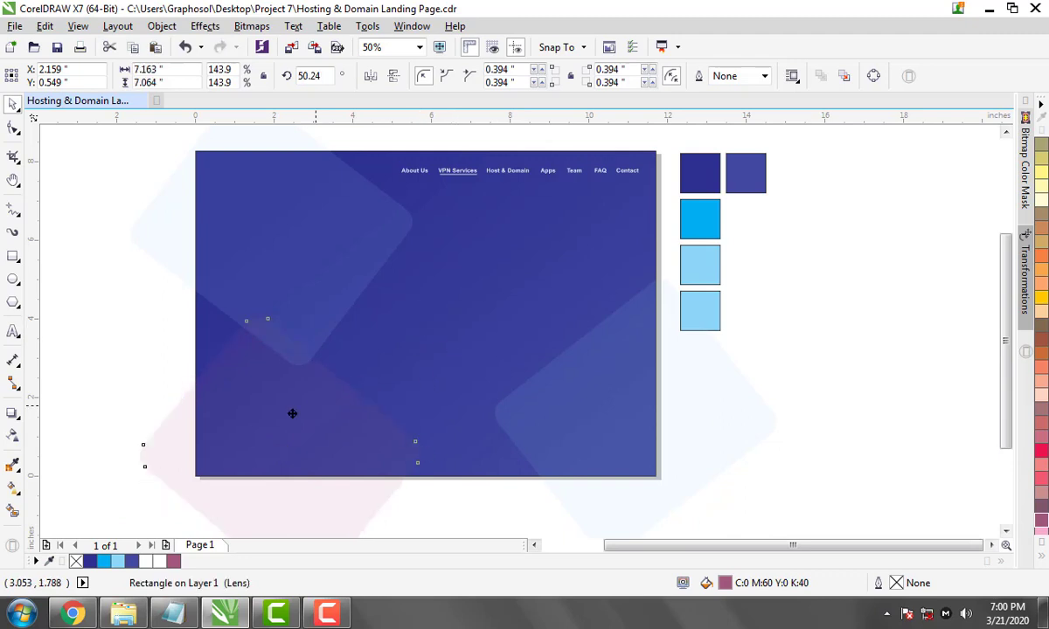
Rotate a shape to 230° and move it to the upper left
{"action": "left_click_drag", "start_coordinate": [419, 337], "coordinate": [269, 412]}
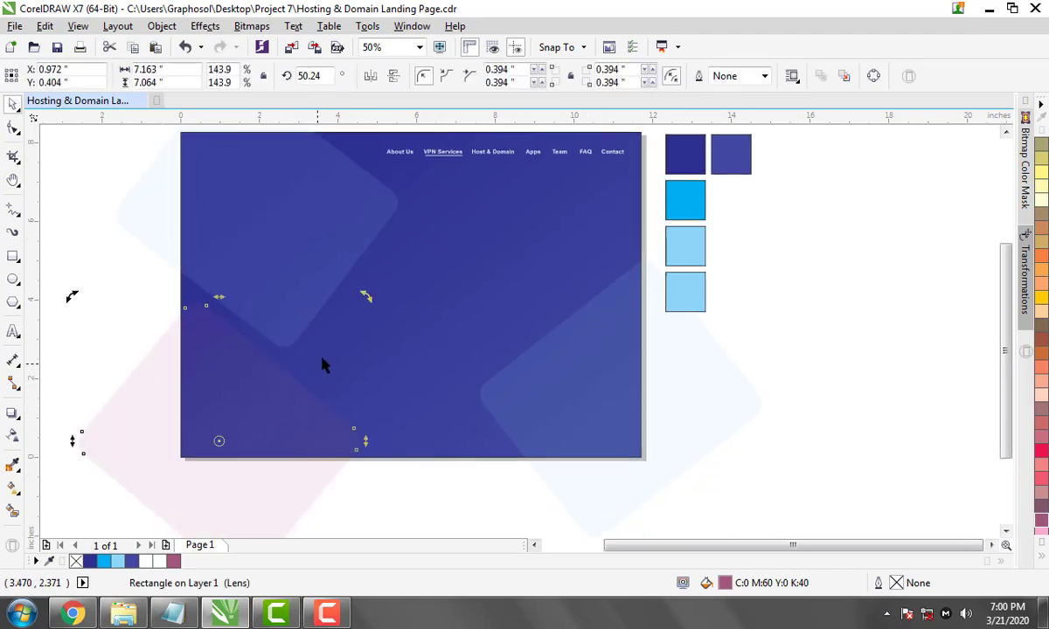
{"action": "left_click_drag", "start_coordinate": [322, 366], "coordinate": [286, 293]}
{"action": "key", "text": "Escape"}
{"action": "key", "text": "h"}
{"action": "left_click_drag", "start_coordinate": [726, 350], "coordinate": [731, 382]}
{"action": "key", "text": "ctrl+z"}
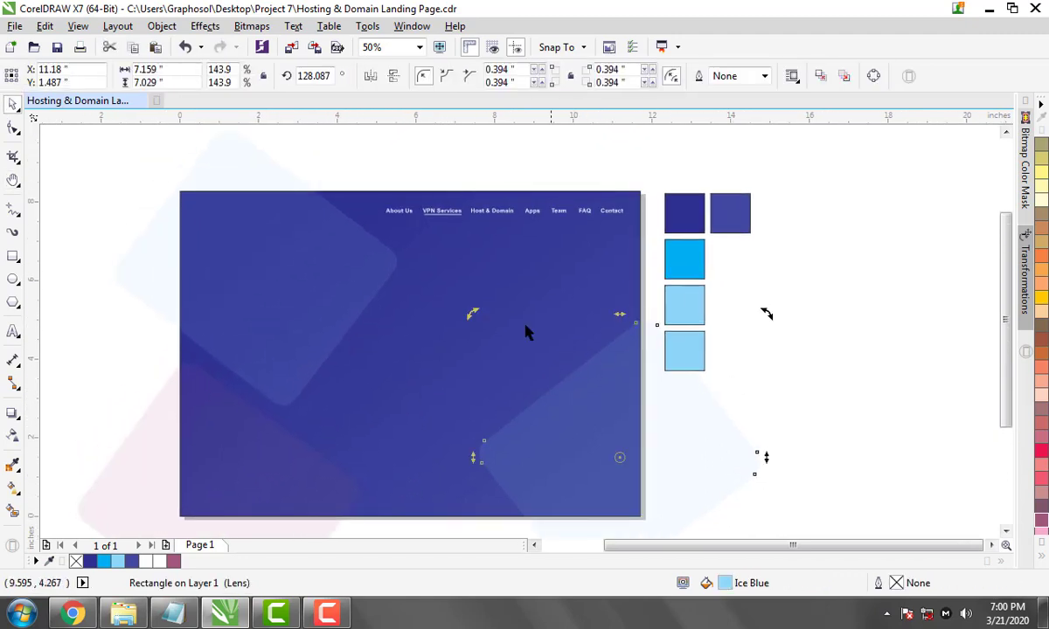
{"action": "left_click_drag", "start_coordinate": [473, 315], "coordinate": [273, 147]}
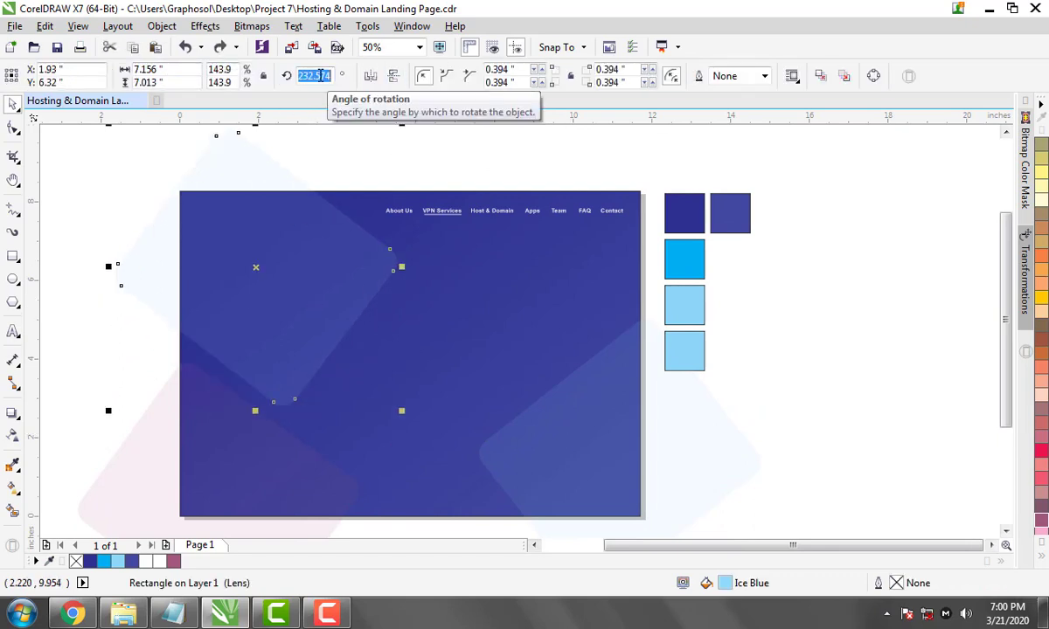
{"action": "type", "text": "230"}
{"action": "key", "text": "Return"}
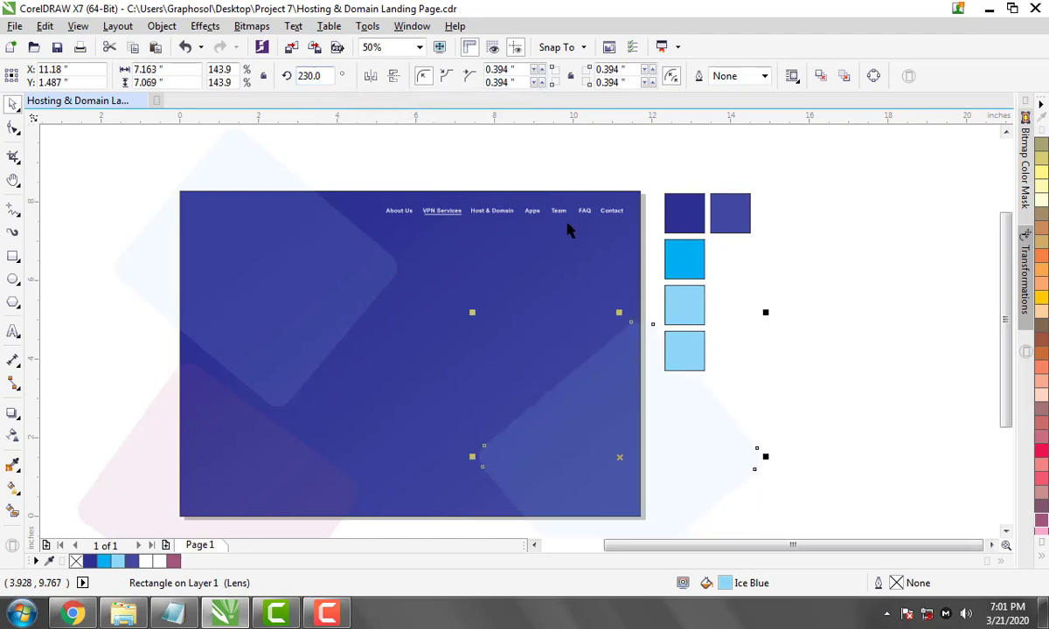
Leave the pale blue shape partly off the lower right and rotate the mauve one to 230°
{"action": "left_click", "coordinate": [583, 443]}
{"action": "left_click_drag", "start_coordinate": [584, 443], "coordinate": [714, 425]}
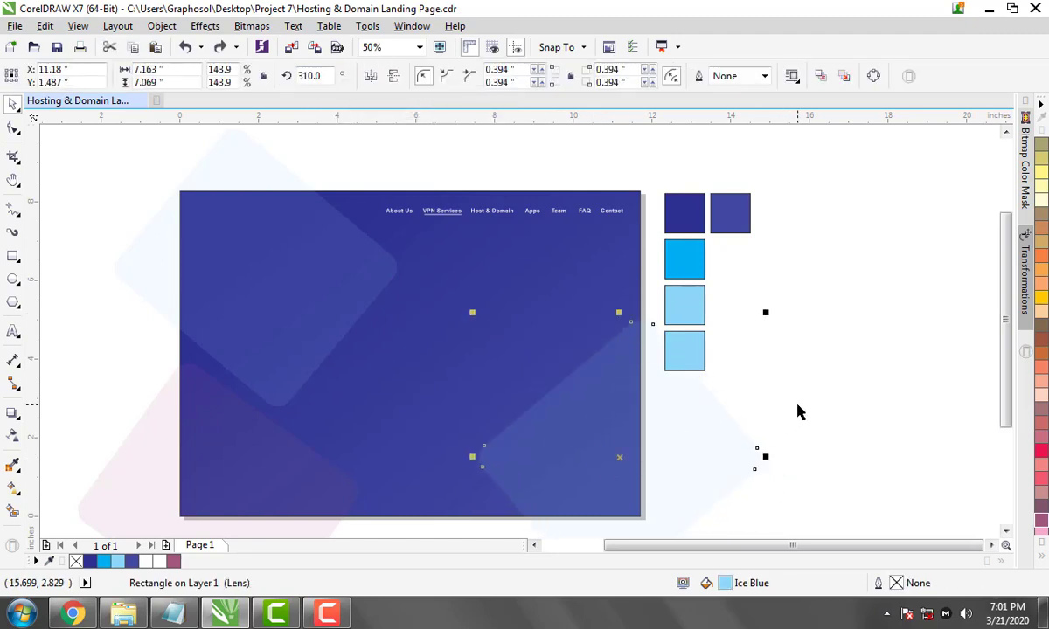
{"action": "mouse_move", "coordinate": [577, 411]}
{"action": "left_mouse_down"}
{"action": "mouse_move", "coordinate": [534, 418]}
{"action": "mouse_move", "coordinate": [603, 450]}
{"action": "left_mouse_up"}
{"action": "left_click", "coordinate": [276, 429]}
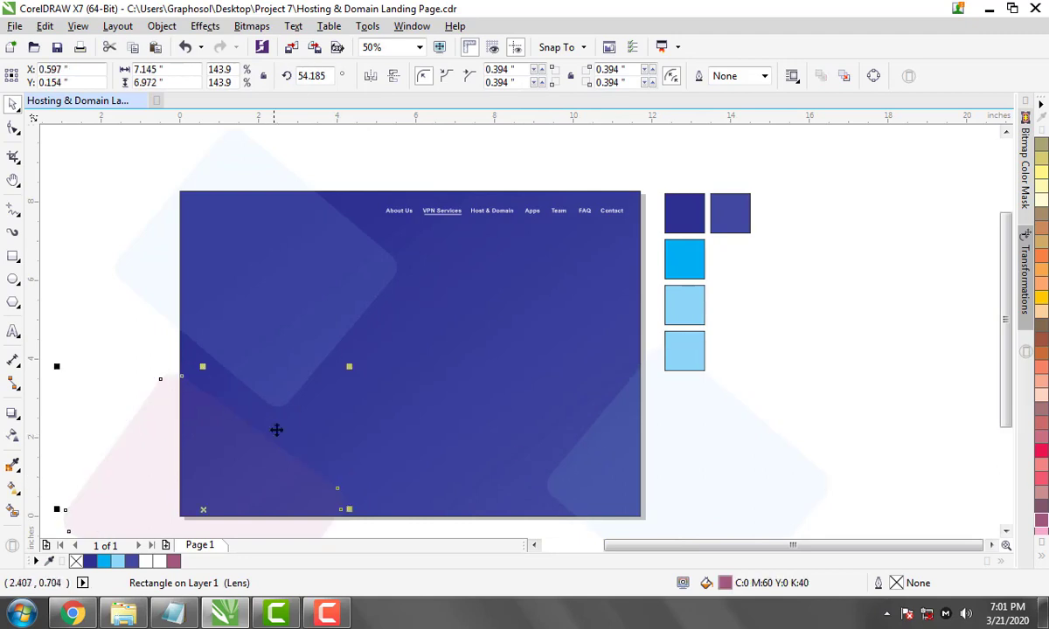
{"action": "type", "text": "230"}
{"action": "key", "text": "Return"}
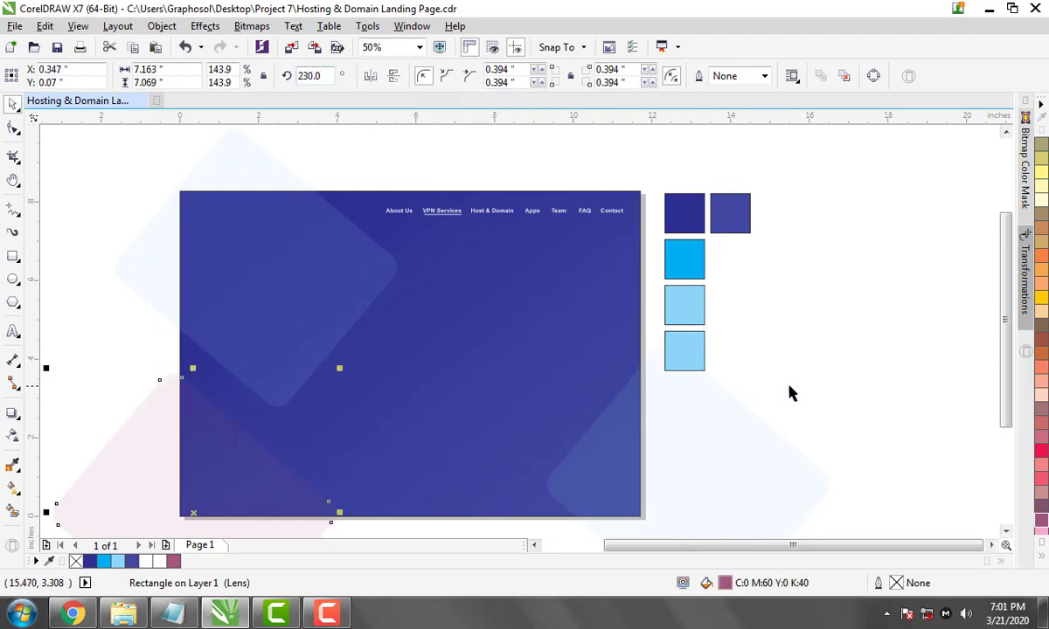
{"action": "left_click", "coordinate": [790, 391]}
Draw a small circle near the page's top-left, filled white with no outline
{"action": "key", "text": "h"}
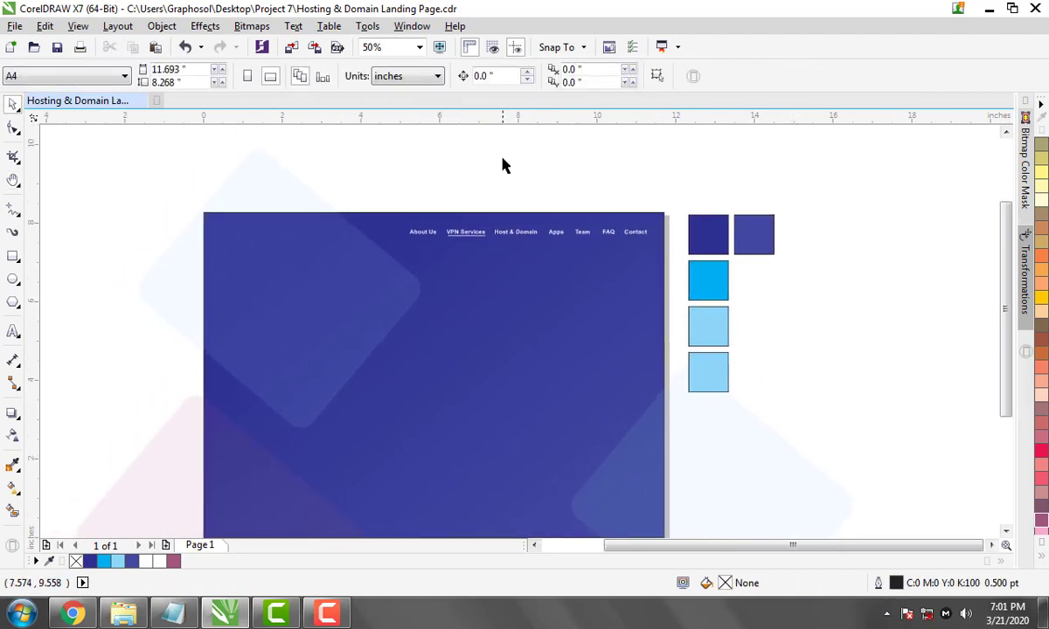
{"action": "key", "text": "space"}
{"action": "scroll", "coordinate": [260, 182], "scroll_direction": "up", "scroll_amount": 3}
{"action": "key", "text": "F7"}
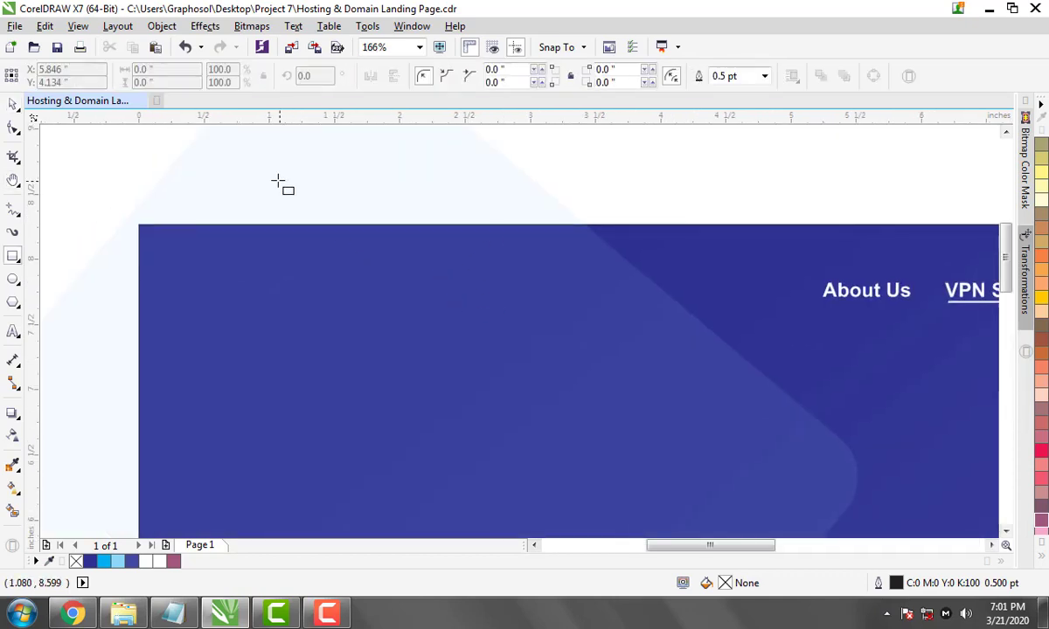
{"action": "left_click_drag", "start_coordinate": [229, 315], "coordinate": [251, 333]}
{"action": "scroll", "coordinate": [252, 320], "scroll_direction": "up", "scroll_amount": 4}
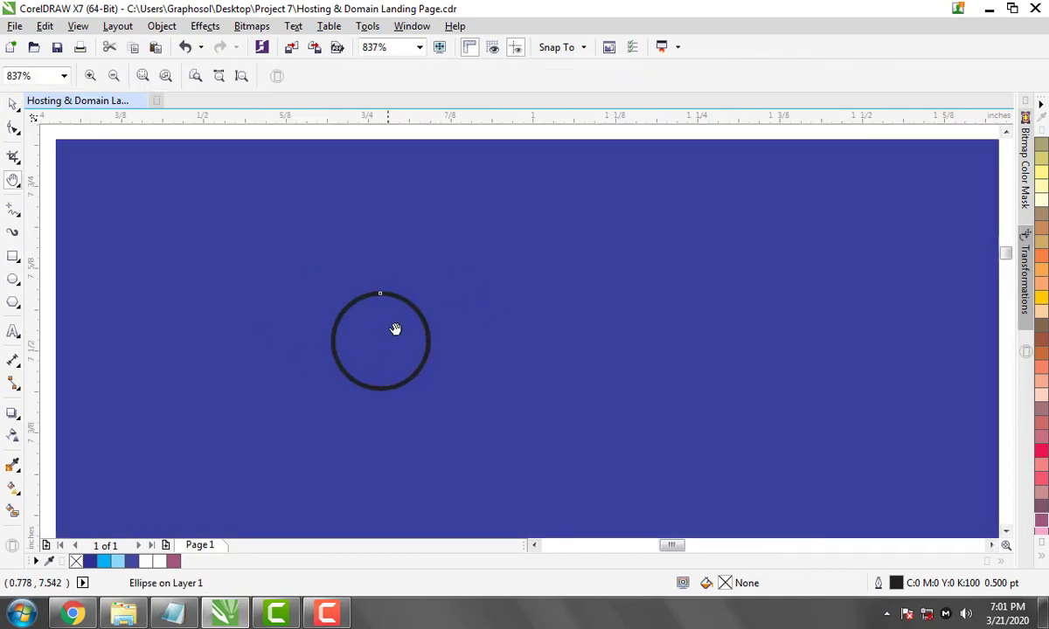
{"action": "left_click", "coordinate": [148, 561]}
{"action": "right_click", "coordinate": [76, 562]}
Shrink the white circle to about half size
{"action": "left_click", "coordinate": [494, 307]}
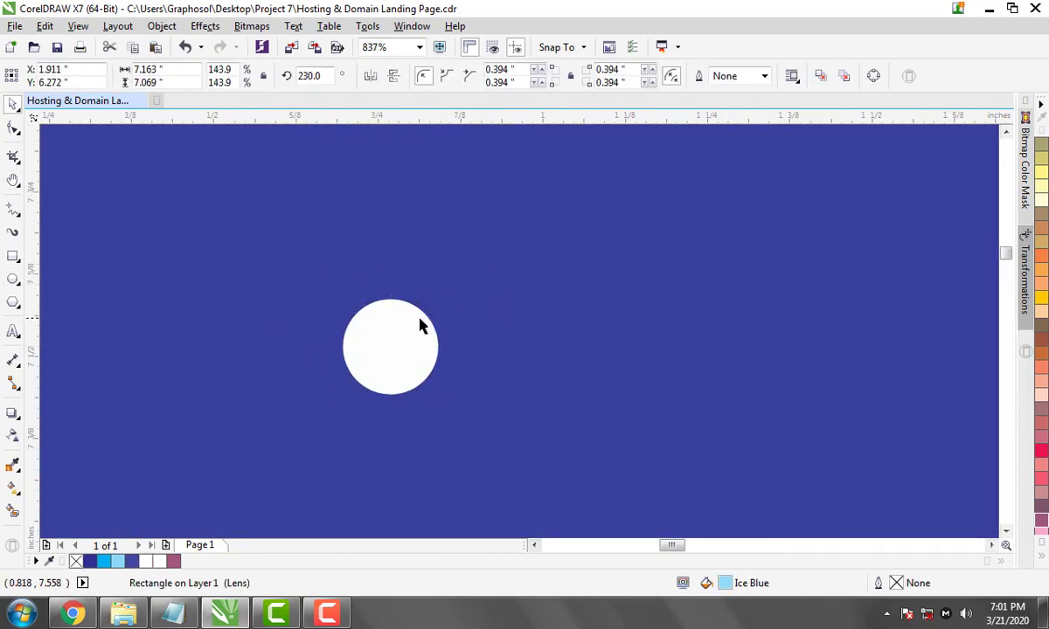
{"action": "left_click", "coordinate": [423, 335]}
{"action": "left_click_drag", "start_coordinate": [439, 301], "coordinate": [408, 332]}
{"action": "scroll", "coordinate": [395, 327], "scroll_direction": "down", "scroll_amount": 2}
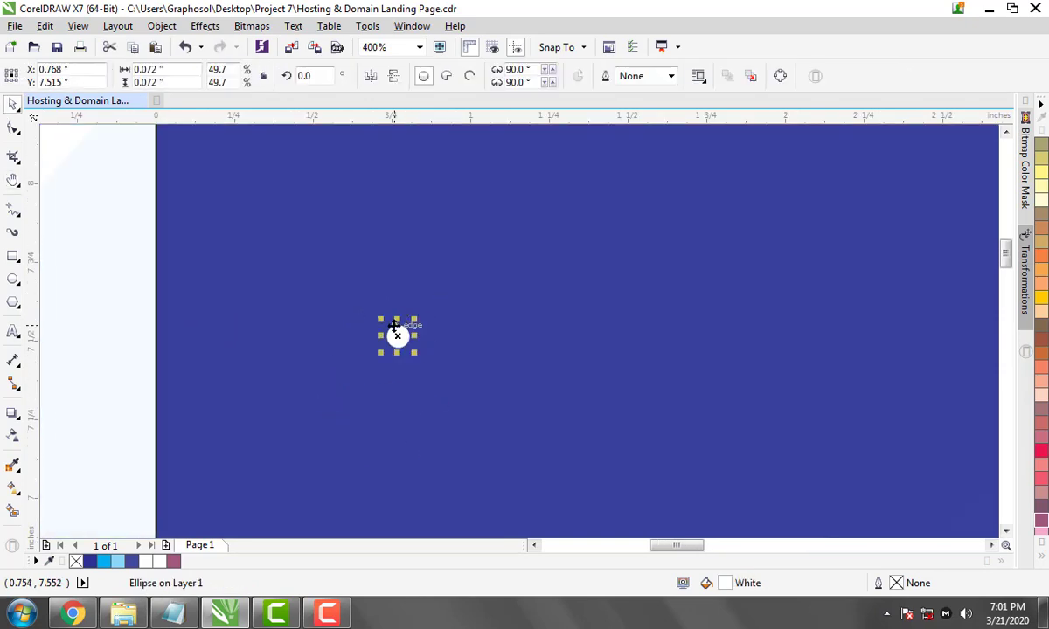
{"action": "scroll", "coordinate": [391, 371], "scroll_direction": "up", "scroll_amount": 2}
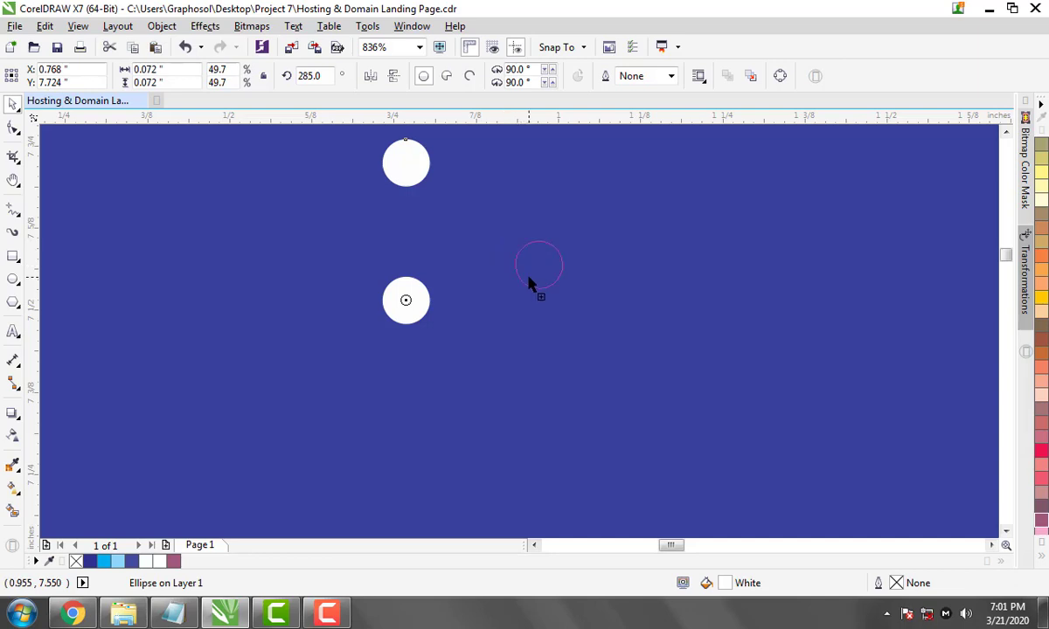
Rotate-copy the dot 45° around the centre dot repeatedly to form a ring of eight
{"action": "left_click_drag", "start_coordinate": [528, 283], "coordinate": [527, 282]}
{"action": "key", "text": "ctrl+r"}
{"action": "key", "text": "ctrl+r"}
{"action": "key", "text": "ctrl+r"}
{"action": "key", "text": "ctrl+z"}
{"action": "key", "text": "ctrl+z"}
{"action": "key", "text": "ctrl+z"}
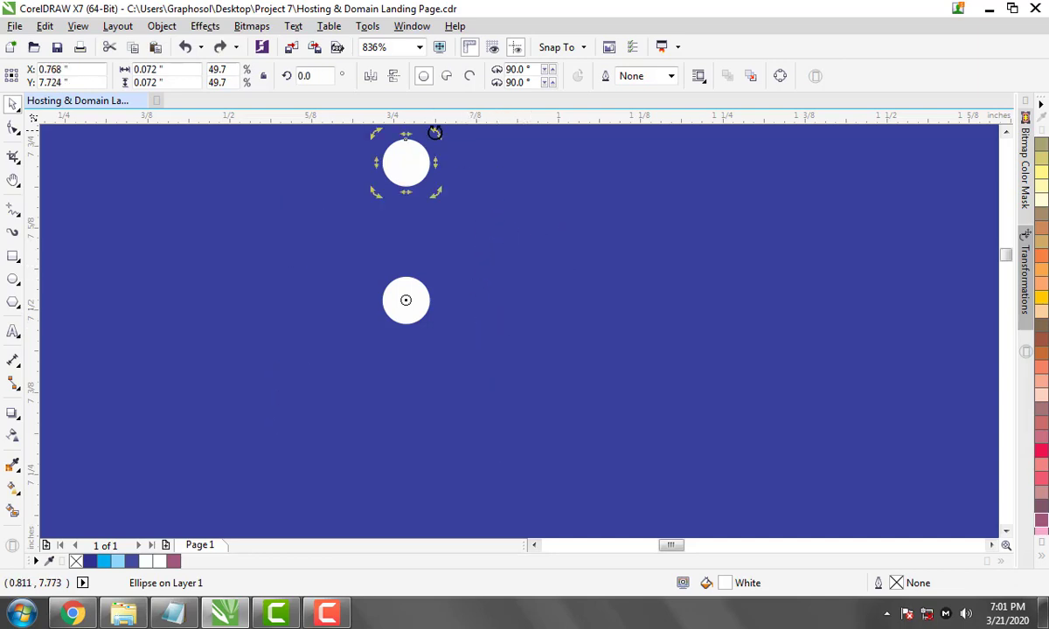
{"action": "left_click_drag", "start_coordinate": [527, 204], "coordinate": [527, 204]}
{"action": "key", "text": "ctrl+r"}
{"action": "key", "text": "ctrl+r"}
{"action": "key", "text": "ctrl+r"}
{"action": "key", "text": "ctrl+r"}
{"action": "key", "text": "ctrl+r"}
{"action": "key", "text": "ctrl+r"}
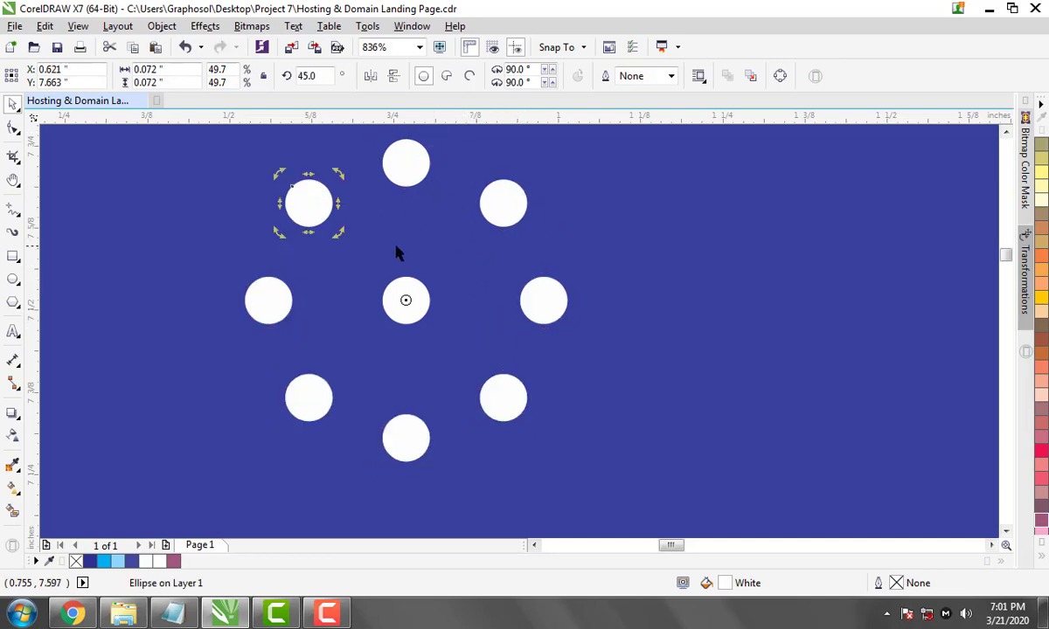
{"action": "key", "text": "h"}
{"action": "scroll", "coordinate": [476, 295], "scroll_direction": "down", "scroll_amount": 4}
Select all nine white dots and group them
{"action": "left_click_drag", "start_coordinate": [475, 294], "coordinate": [490, 314]}
{"action": "key", "text": "ctrl+a"}
{"action": "key", "text": "ctrl+g"}
{"action": "scroll", "coordinate": [473, 286], "scroll_direction": "up", "scroll_amount": 3}
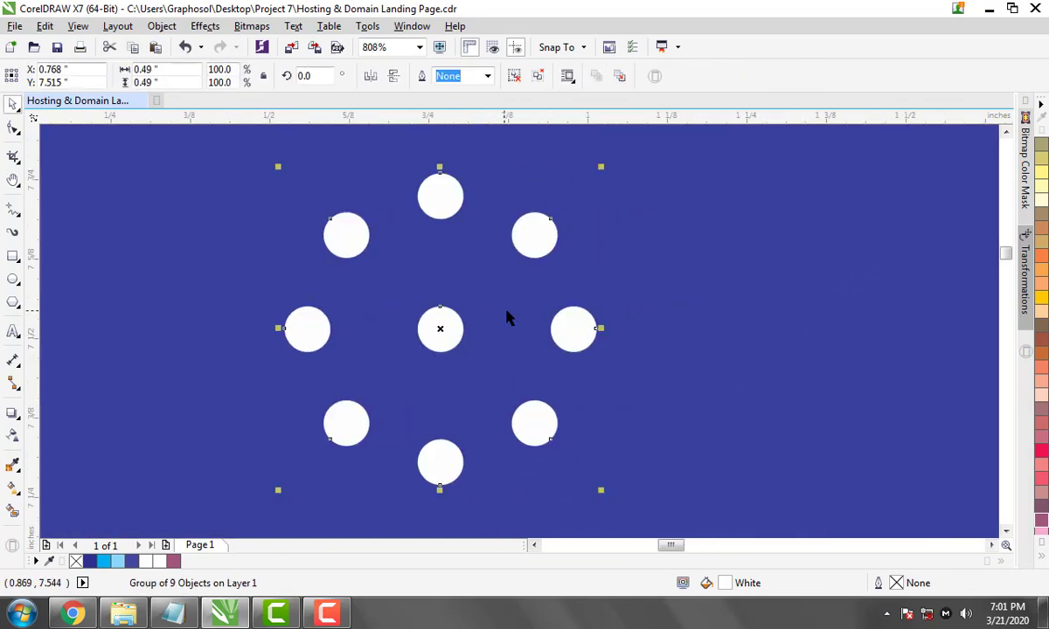
{"action": "key", "text": "alt+x"}
{"action": "key", "text": "Escape"}
{"action": "key", "text": "F6"}
Draw a thin bar from the top dot to the centre dot and rotate-copy it into eight spokes
{"action": "left_click_drag", "start_coordinate": [439, 195], "coordinate": [449, 275]}
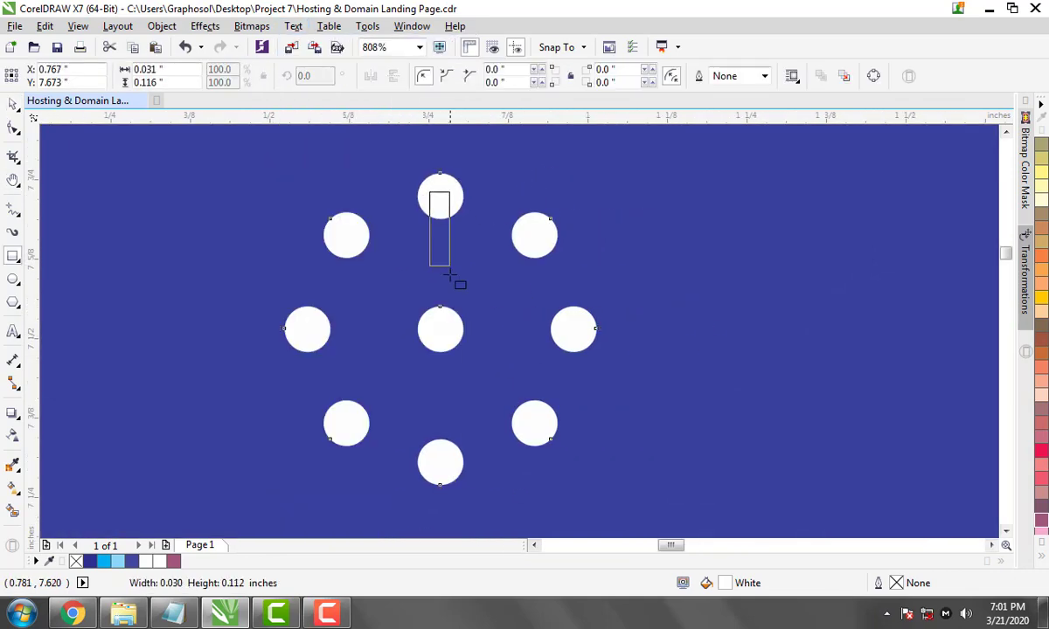
{"action": "left_click_drag", "start_coordinate": [439, 329], "coordinate": [440, 333]}
{"action": "key", "text": "space"}
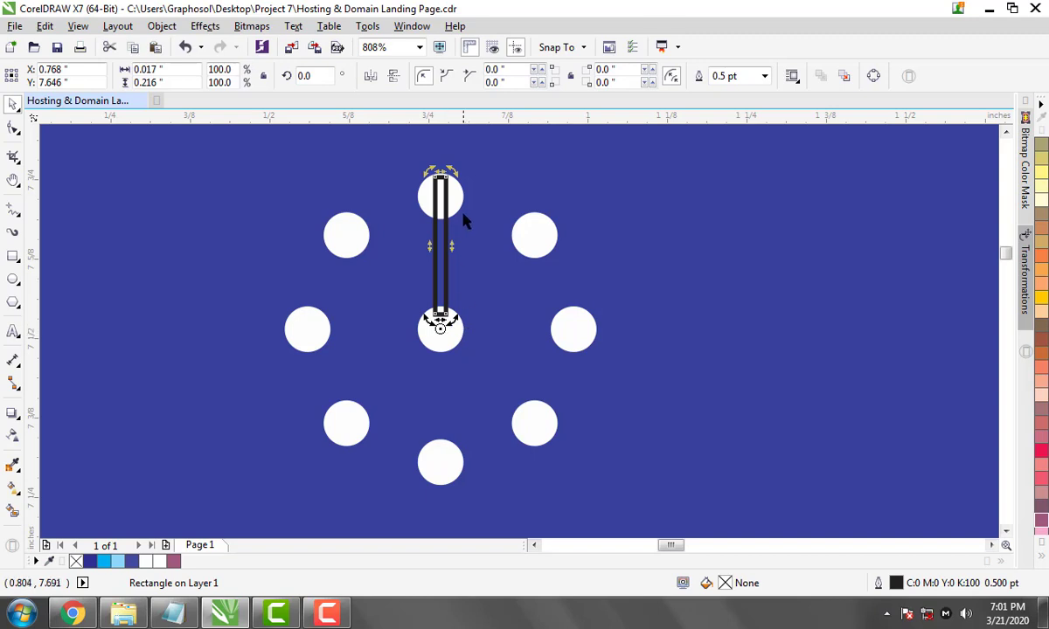
{"action": "left_click_drag", "start_coordinate": [537, 251], "coordinate": [538, 253]}
{"action": "key", "text": "ctrl+r"}
{"action": "key", "text": "ctrl+r"}
{"action": "key", "text": "ctrl+r"}
{"action": "key", "text": "ctrl+r"}
{"action": "key", "text": "ctrl+r"}
{"action": "key", "text": "ctrl+r"}
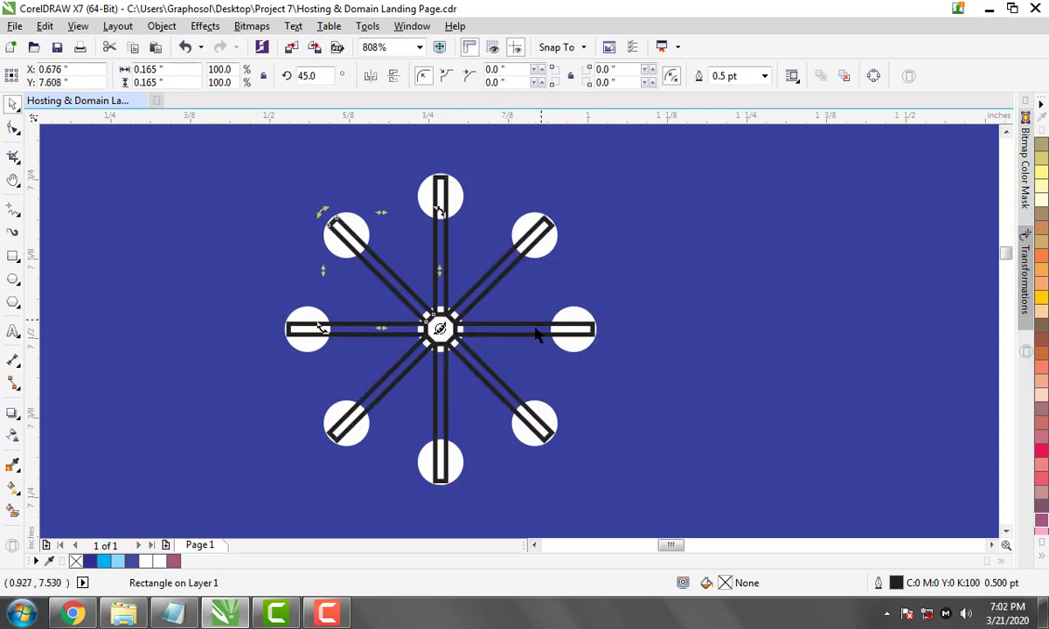
Lock the page-sized background rectangle in place
{"action": "scroll", "coordinate": [373, 342], "scroll_direction": "down", "scroll_amount": 2}
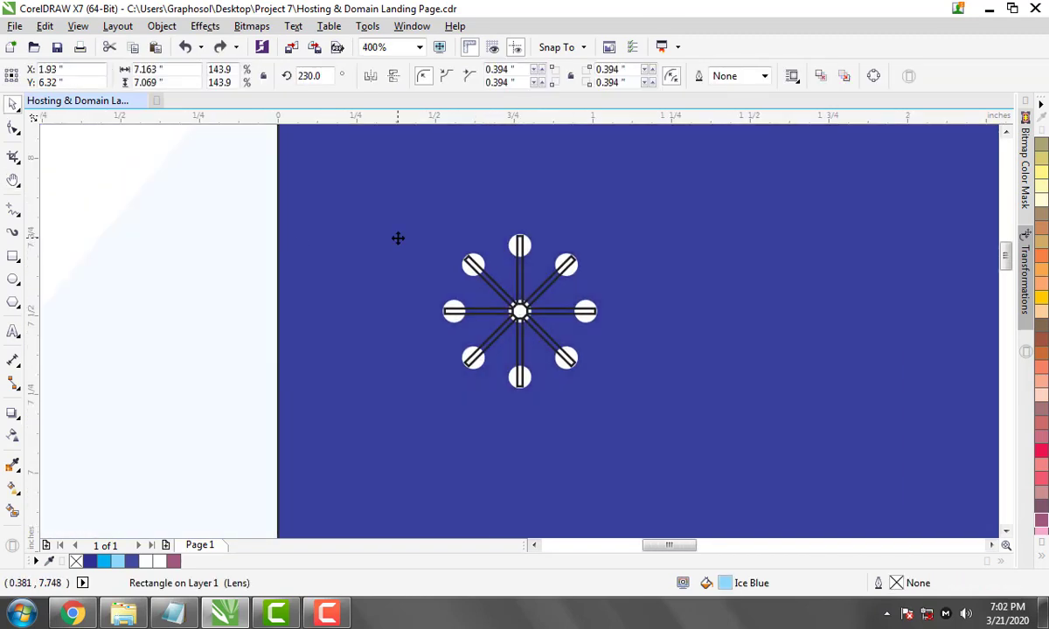
{"action": "scroll", "coordinate": [398, 237], "scroll_direction": "down", "scroll_amount": 2}
{"action": "right_click", "coordinate": [505, 302]}
{"action": "left_click", "coordinate": [462, 222]}
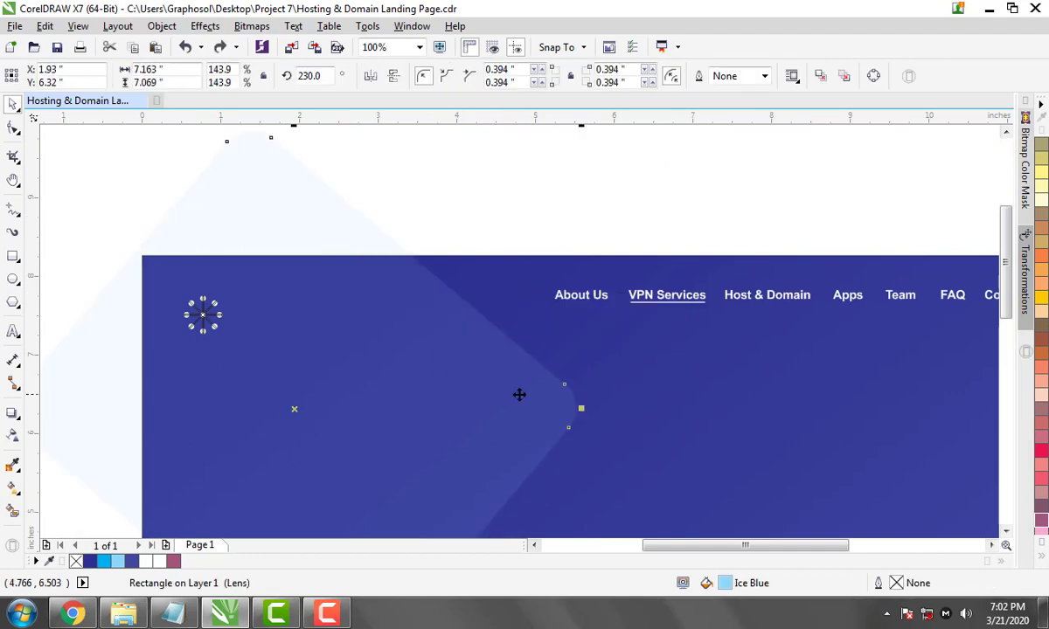
{"action": "right_click", "coordinate": [486, 311]}
{"action": "left_click", "coordinate": [489, 369]}
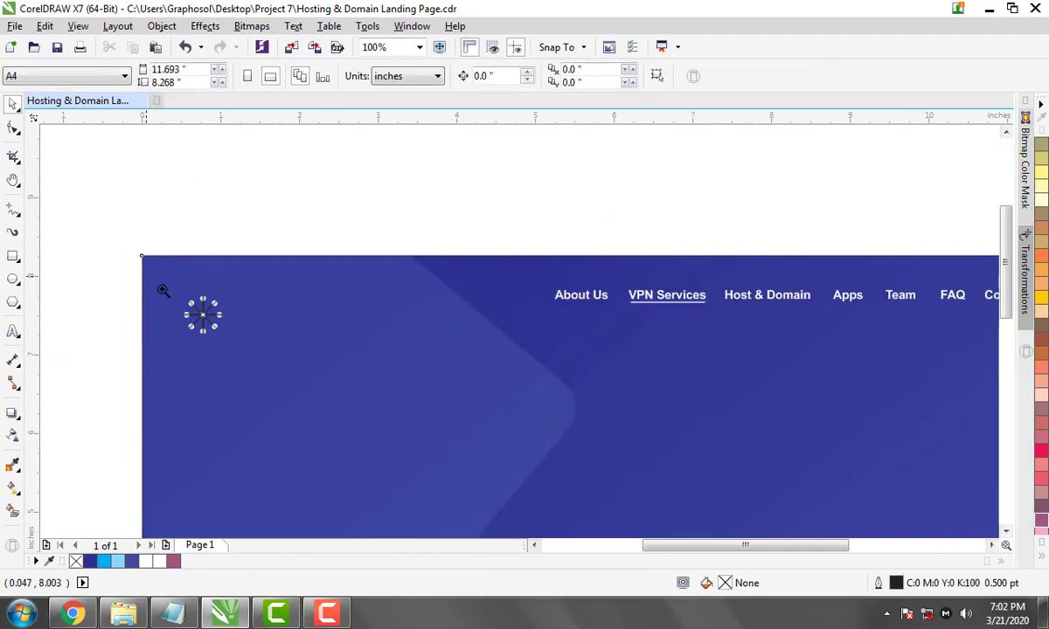
Group the eight spokes, fill them ice blue with no outline, and group them with the dots
{"action": "scroll", "coordinate": [166, 297], "scroll_direction": "up", "scroll_amount": 3}
{"action": "left_click_drag", "start_coordinate": [328, 284], "coordinate": [439, 385]}
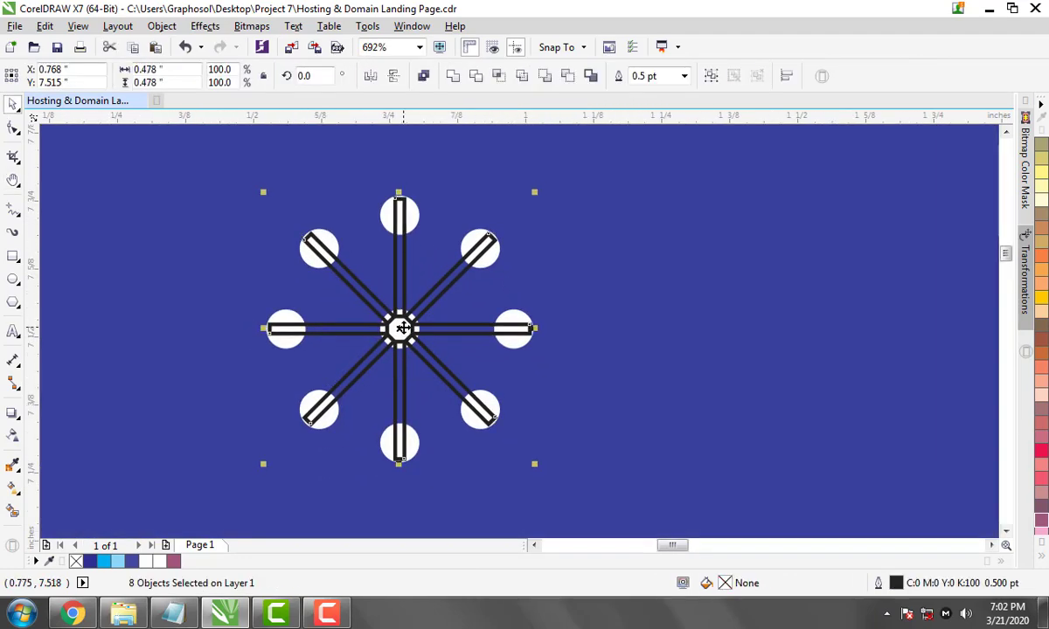
{"action": "key", "text": "ctrl+g"}
{"action": "left_click", "coordinate": [118, 561]}
{"action": "right_click", "coordinate": [76, 561]}
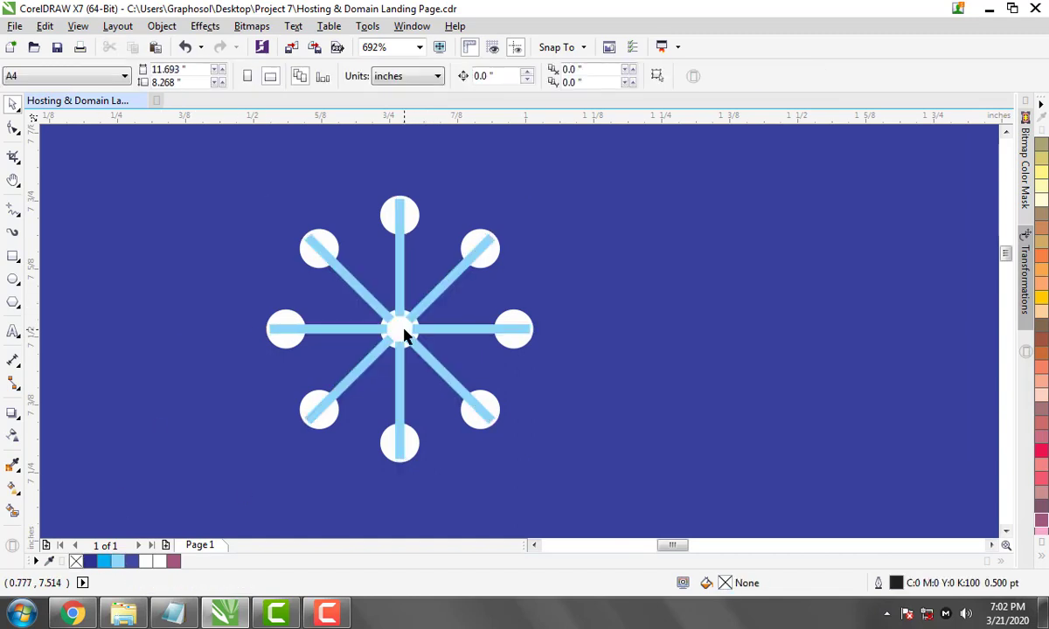
{"action": "key", "text": "ctrl+g"}
Select the grouped star logo
{"action": "scroll", "coordinate": [442, 316], "scroll_direction": "down", "scroll_amount": 5}
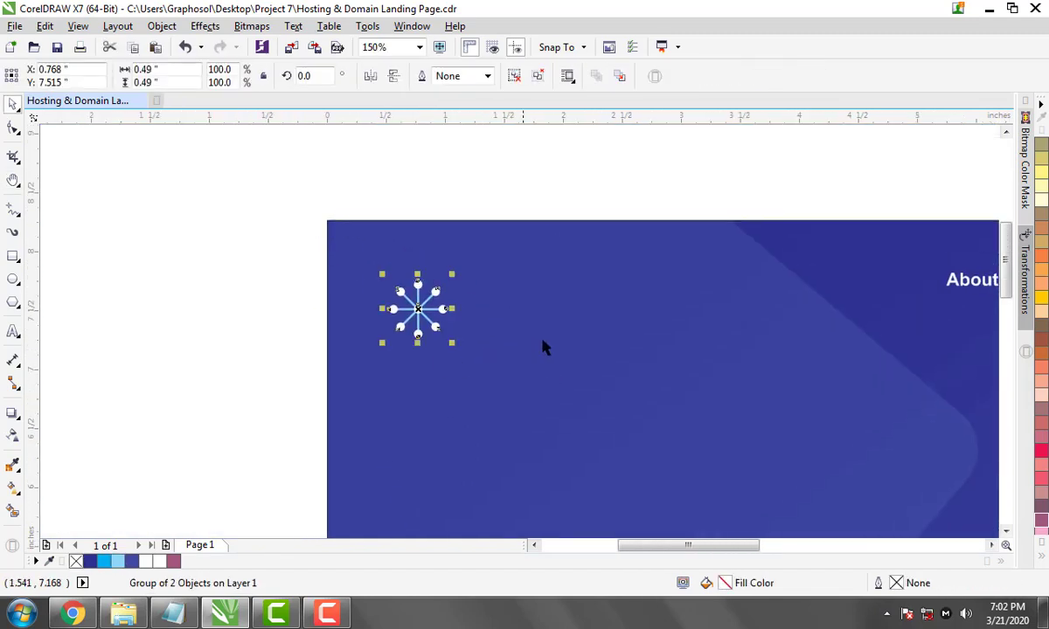
{"action": "scroll", "coordinate": [553, 311], "scroll_direction": "up", "scroll_amount": 3}
{"action": "key", "text": "space"}
{"action": "key", "text": "space"}
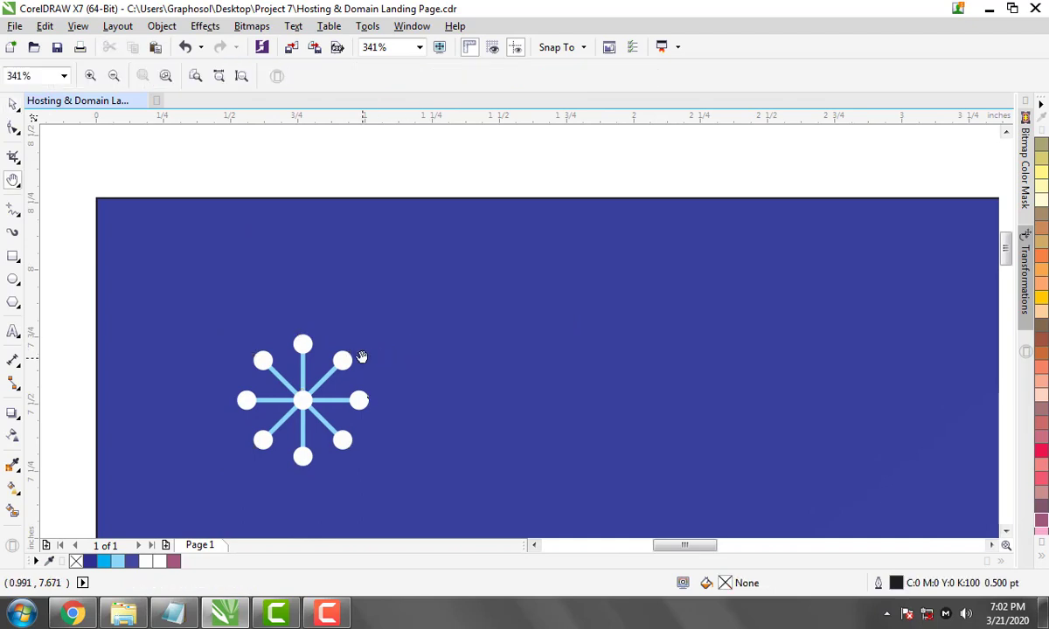
{"action": "scroll", "coordinate": [363, 356], "scroll_direction": "down", "scroll_amount": 3}
{"action": "key", "text": "space"}
{"action": "key", "text": "Tab"}
{"action": "left_click", "coordinate": [846, 320], "text": "shift"}
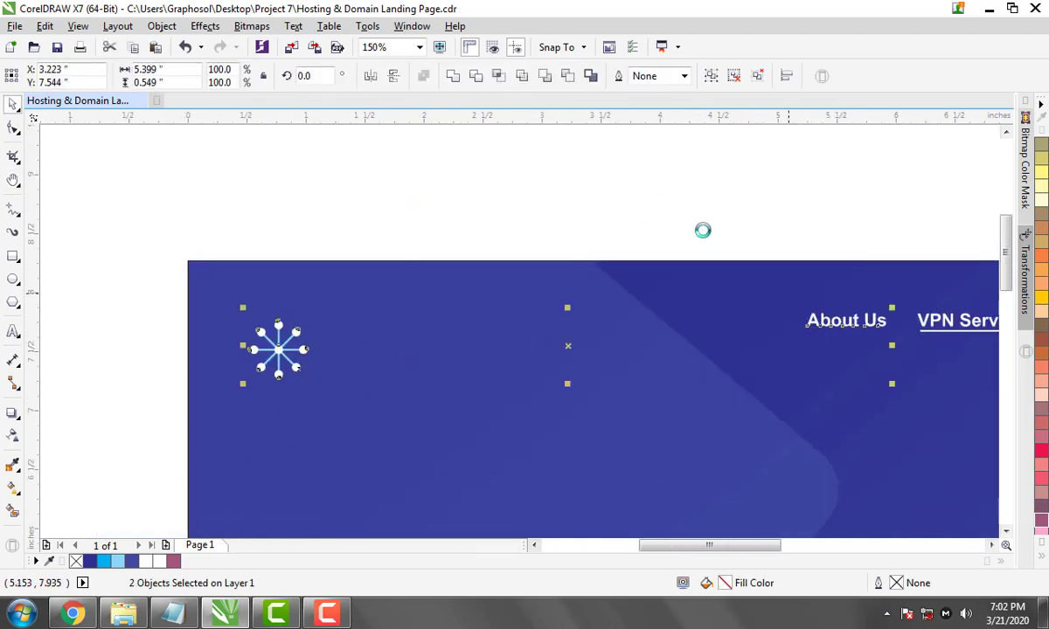
{"action": "key", "text": "Escape"}
{"action": "left_click", "coordinate": [294, 356]}
{"action": "scroll", "coordinate": [294, 357], "scroll_direction": "up", "scroll_amount": 4}
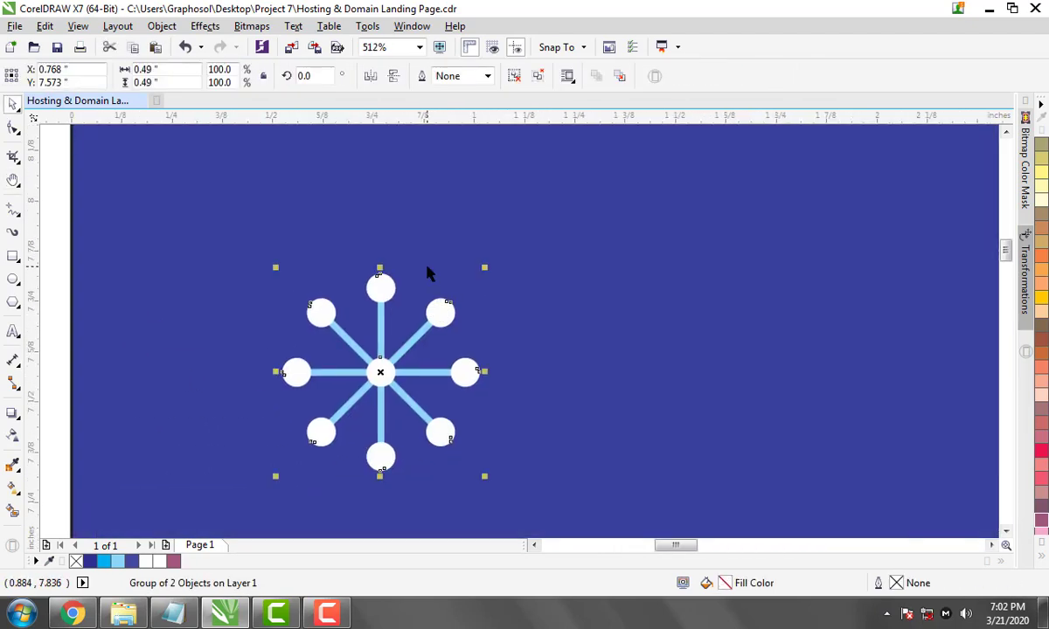
{"action": "scroll", "coordinate": [408, 328], "scroll_direction": "down", "scroll_amount": 2}
{"action": "scroll", "coordinate": [489, 277], "scroll_direction": "down", "scroll_amount": 2}
Select the 'Logo Here' line in the Notepad content notes and return to the drawing
{"action": "key", "text": "Escape"}
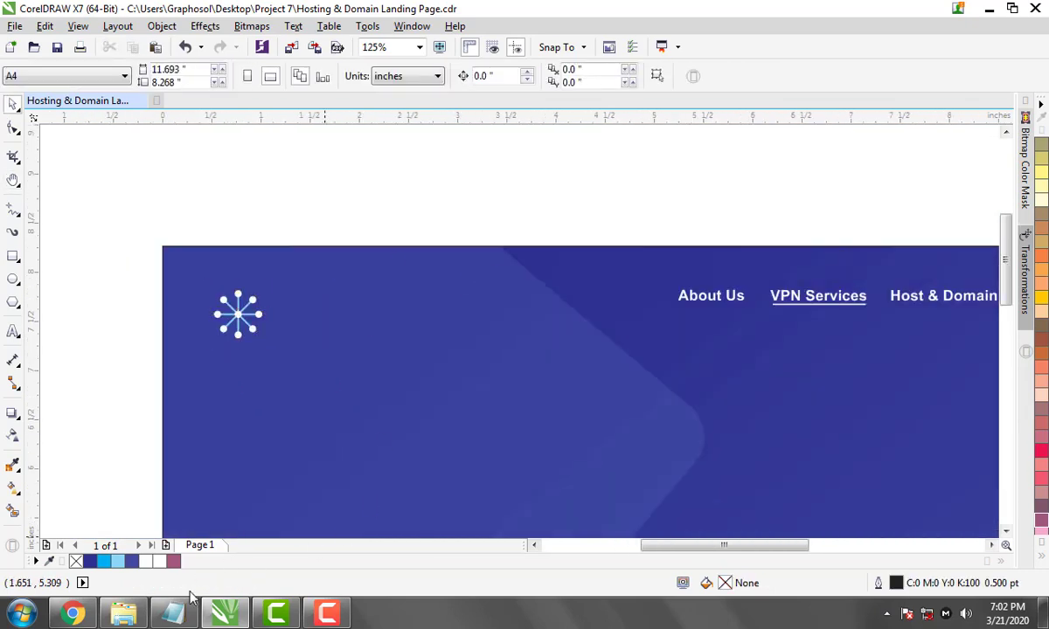
{"action": "key", "text": "alt+Tab"}
{"action": "scroll", "coordinate": [439, 156], "scroll_direction": "up", "scroll_amount": 1}
{"action": "left_click", "coordinate": [473, 178]}
{"action": "left_click_drag", "start_coordinate": [416, 91], "coordinate": [505, 118]}
{"action": "left_click", "coordinate": [505, 125]}
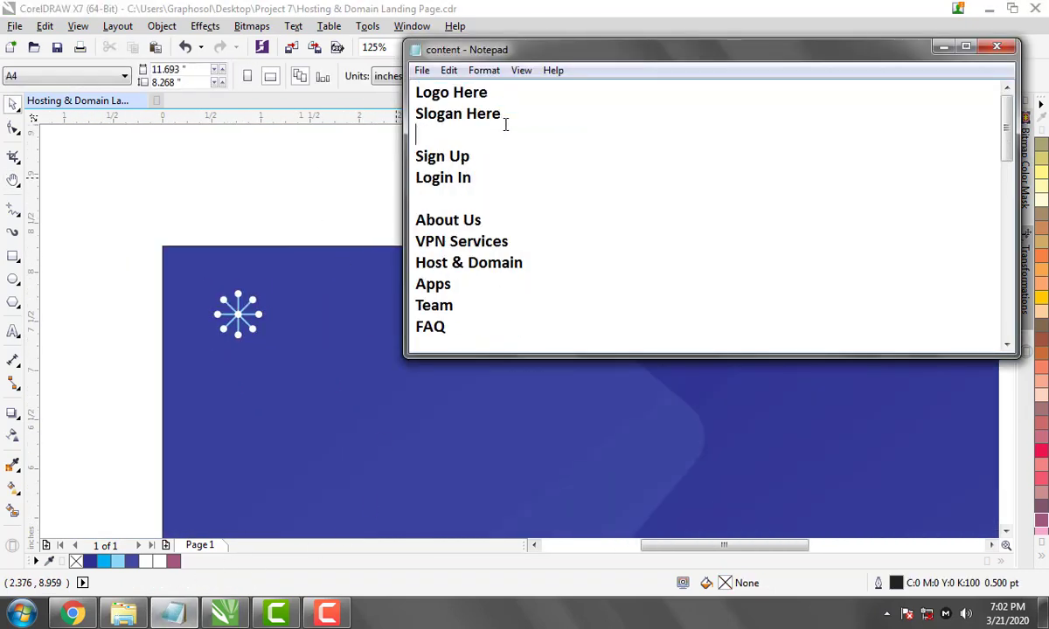
{"action": "left_click", "coordinate": [256, 233]}
{"action": "scroll", "coordinate": [305, 357], "scroll_direction": "up", "scroll_amount": 2}
{"action": "key", "text": "F8"}
Paste 'Logo Here' as text beside the icon and try the Ariendezze and Arnprior fonts
{"action": "left_click", "coordinate": [308, 262]}
{"action": "key", "text": "ctrl+v"}
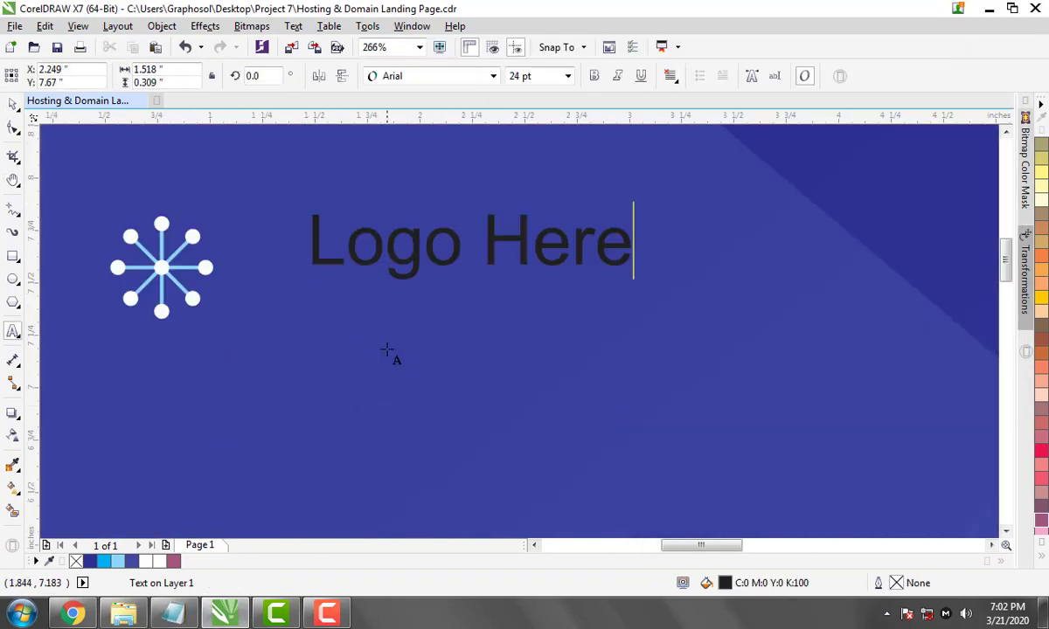
{"action": "left_click", "coordinate": [494, 77]}
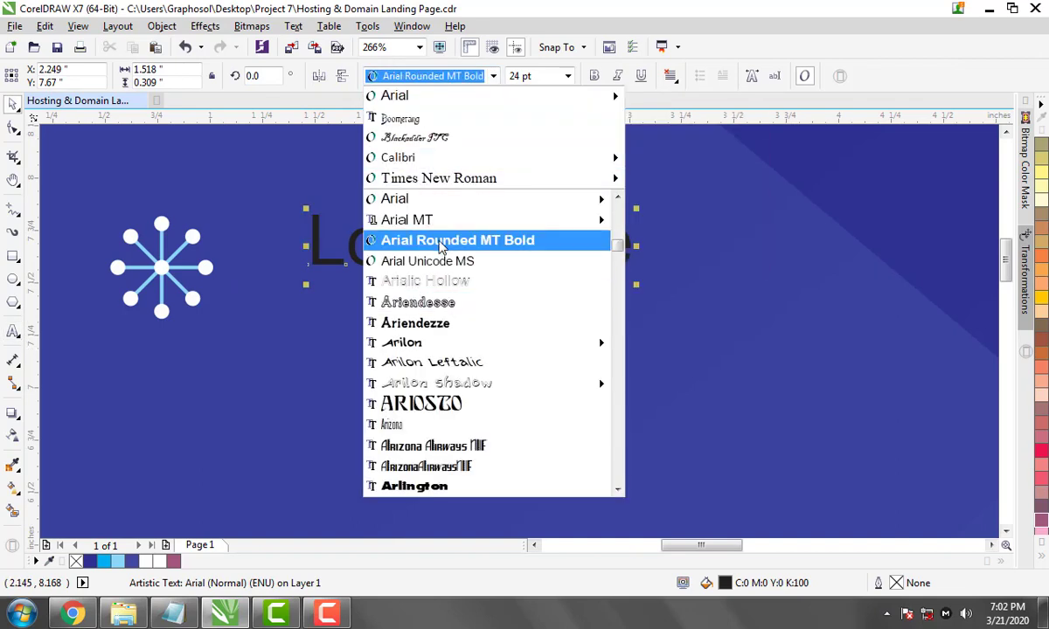
{"action": "left_click", "coordinate": [431, 324]}
{"action": "left_click_drag", "start_coordinate": [463, 236], "coordinate": [424, 349]}
{"action": "left_click", "coordinate": [494, 76]}
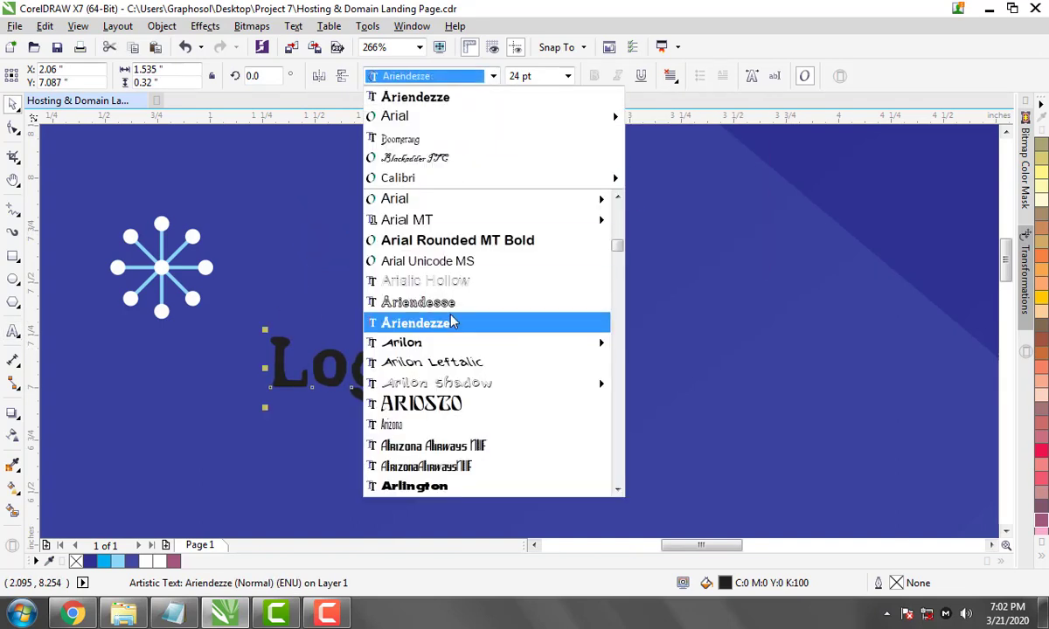
{"action": "scroll", "coordinate": [452, 321], "scroll_direction": "down", "scroll_amount": 3}
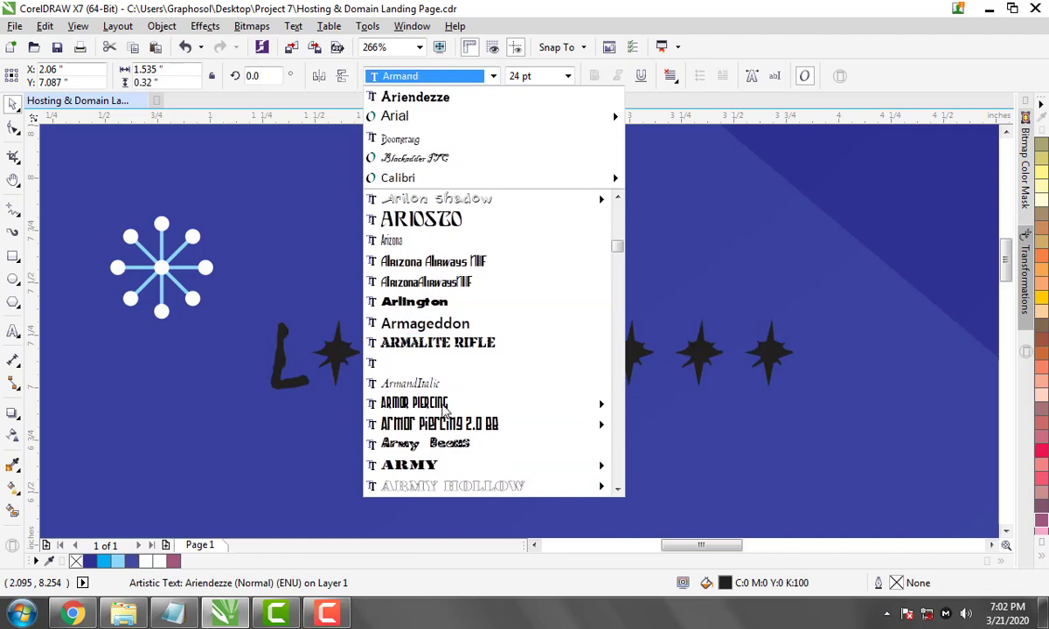
{"action": "scroll", "coordinate": [443, 407], "scroll_direction": "down", "scroll_amount": 3}
{"action": "left_click", "coordinate": [412, 375]}
Set the logo text to the Arwing font and move LOGO HERE beside the star icon
{"action": "left_click", "coordinate": [494, 76]}
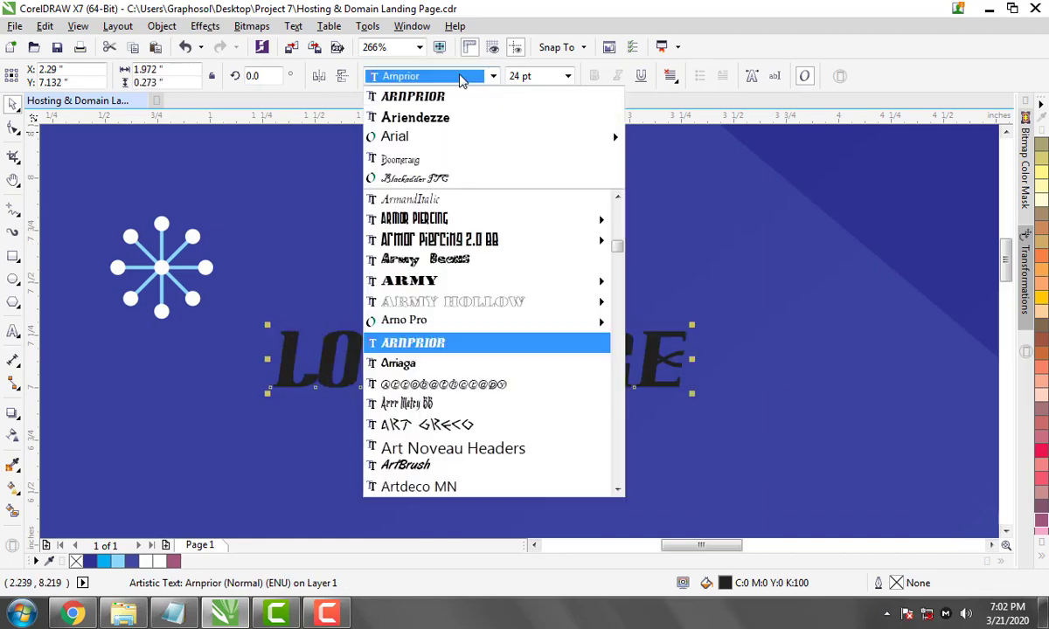
{"action": "scroll", "coordinate": [440, 367], "scroll_direction": "down", "scroll_amount": 3}
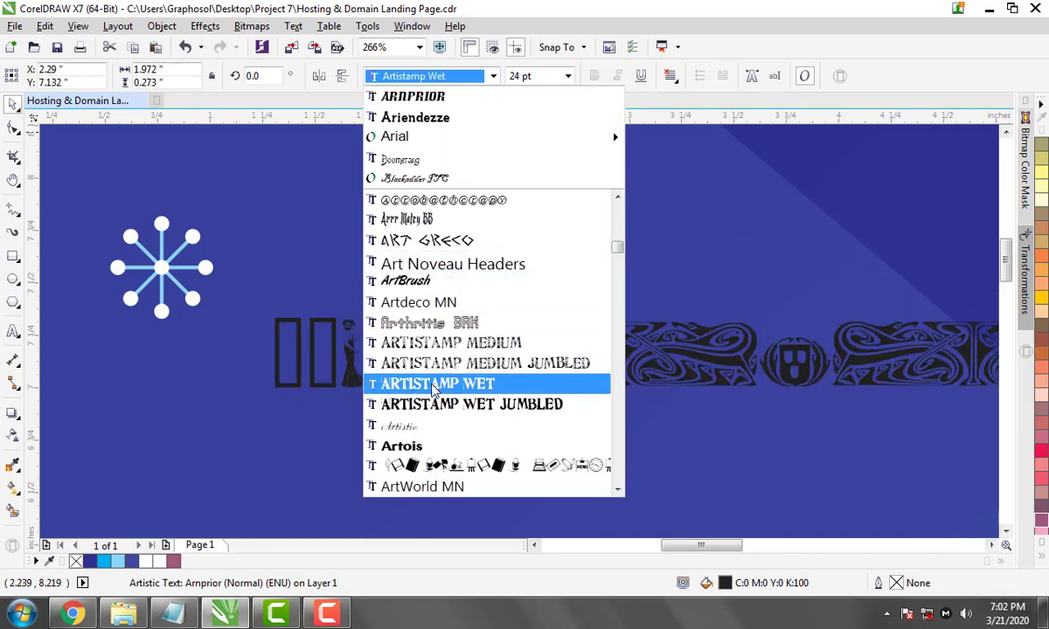
{"action": "scroll", "coordinate": [431, 389], "scroll_direction": "down", "scroll_amount": 1}
{"action": "scroll", "coordinate": [421, 384], "scroll_direction": "down", "scroll_amount": 2}
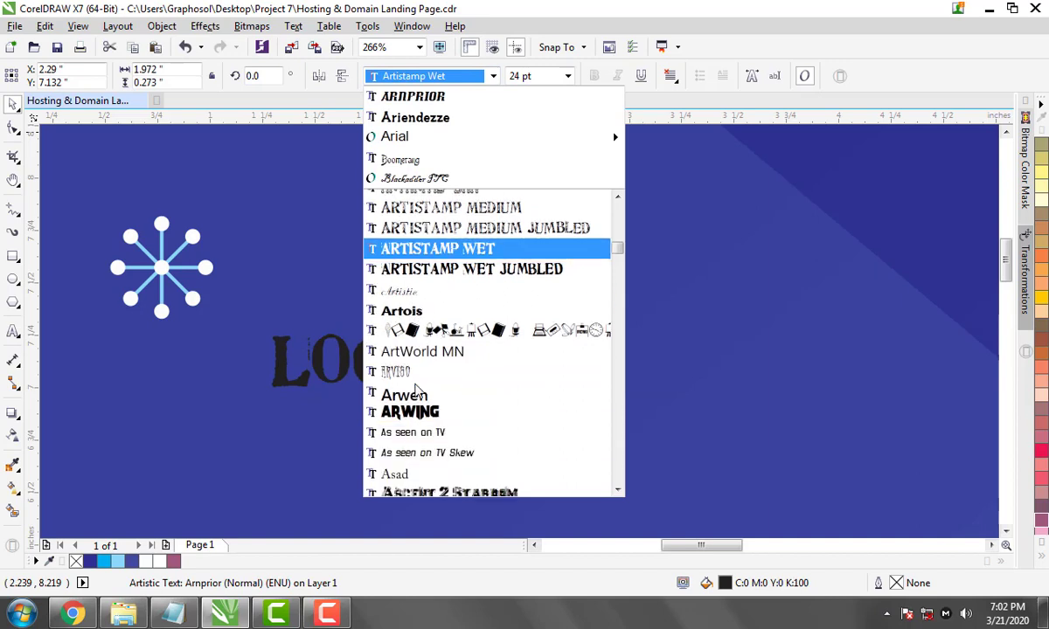
{"action": "scroll", "coordinate": [422, 376], "scroll_direction": "down", "scroll_amount": 1}
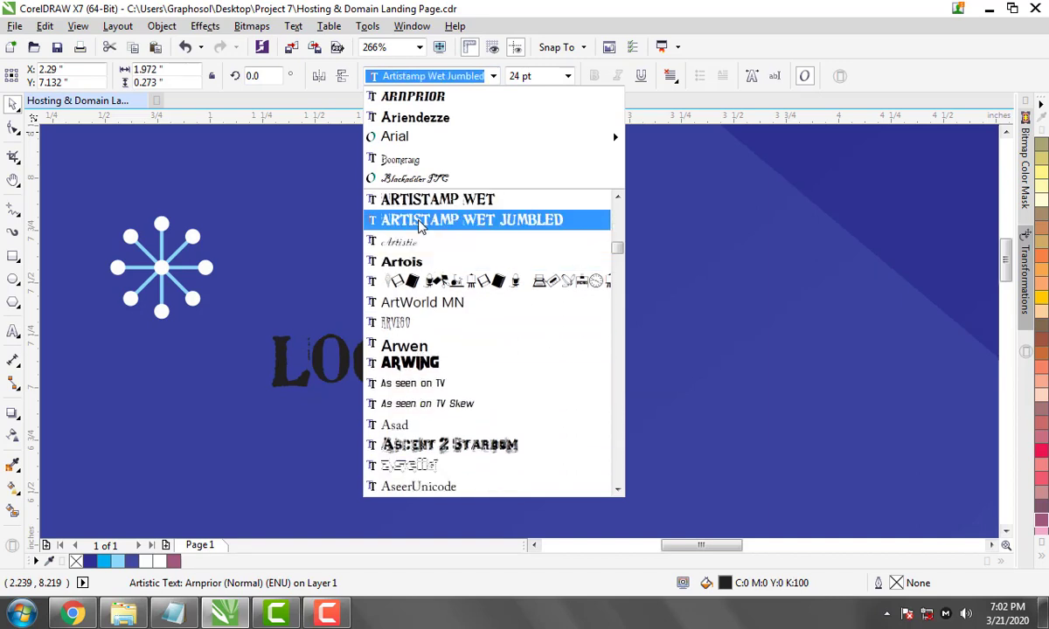
{"action": "left_click", "coordinate": [424, 366]}
{"action": "left_click_drag", "start_coordinate": [567, 347], "coordinate": [534, 228]}
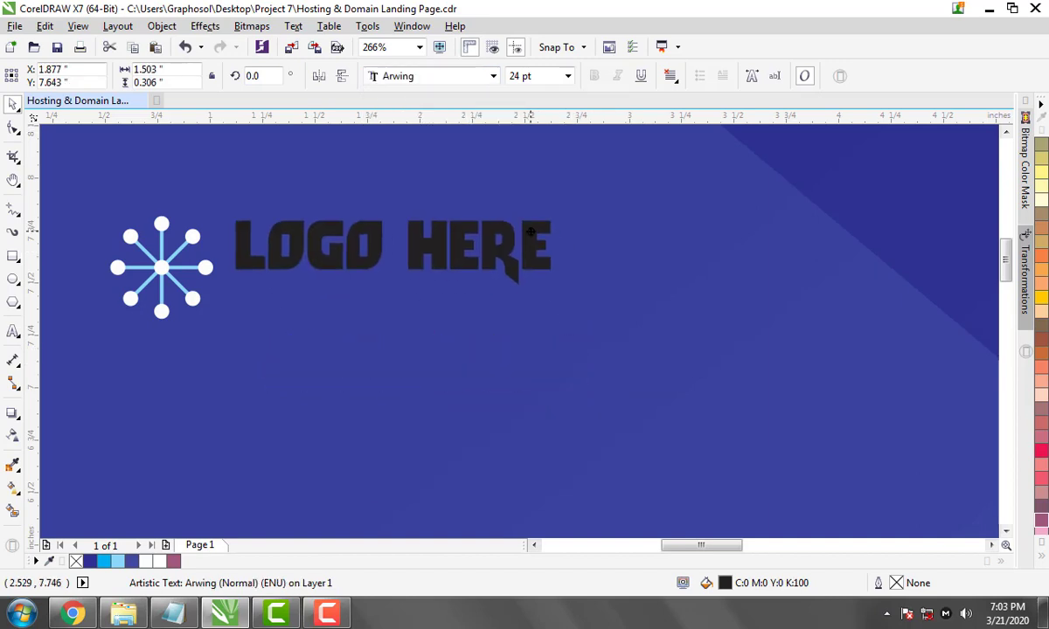
Copy 'Slogan Here' from the notes and paste it as text below the logo
{"action": "key", "text": "alt+Tab"}
{"action": "left_click_drag", "start_coordinate": [513, 114], "coordinate": [415, 114]}
{"action": "key", "text": "ctrl+c"}
{"action": "key", "text": "alt+Tab"}
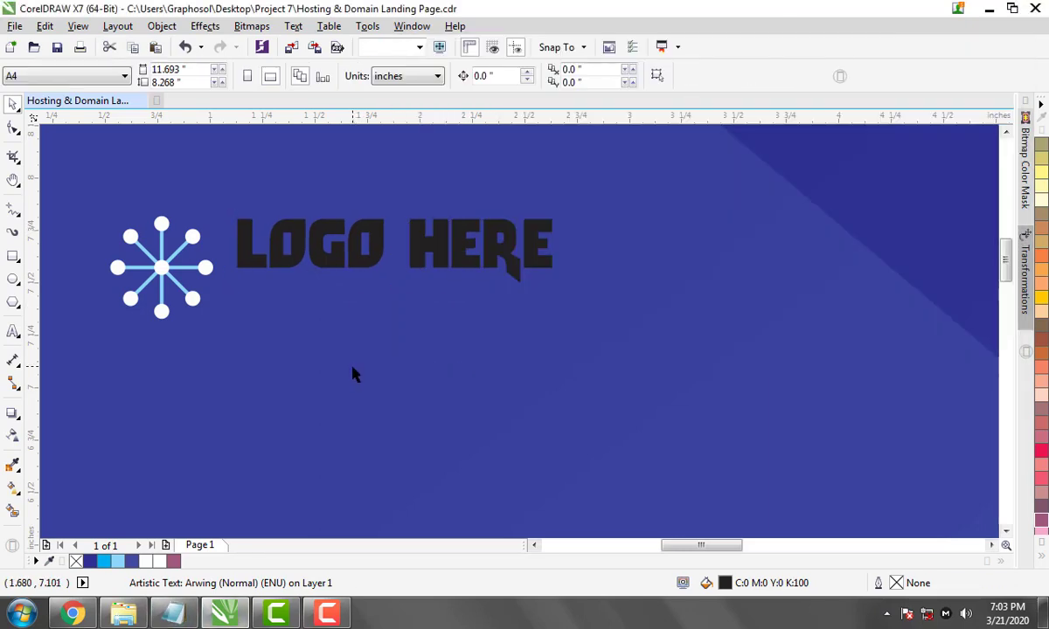
{"action": "key", "text": "F8"}
{"action": "left_click", "coordinate": [358, 369]}
{"action": "key", "text": "ctrl+v"}
Widen Slogan Here's letter spacing, then shrink it and place it under LOGO HERE
{"action": "left_click", "coordinate": [492, 76]}
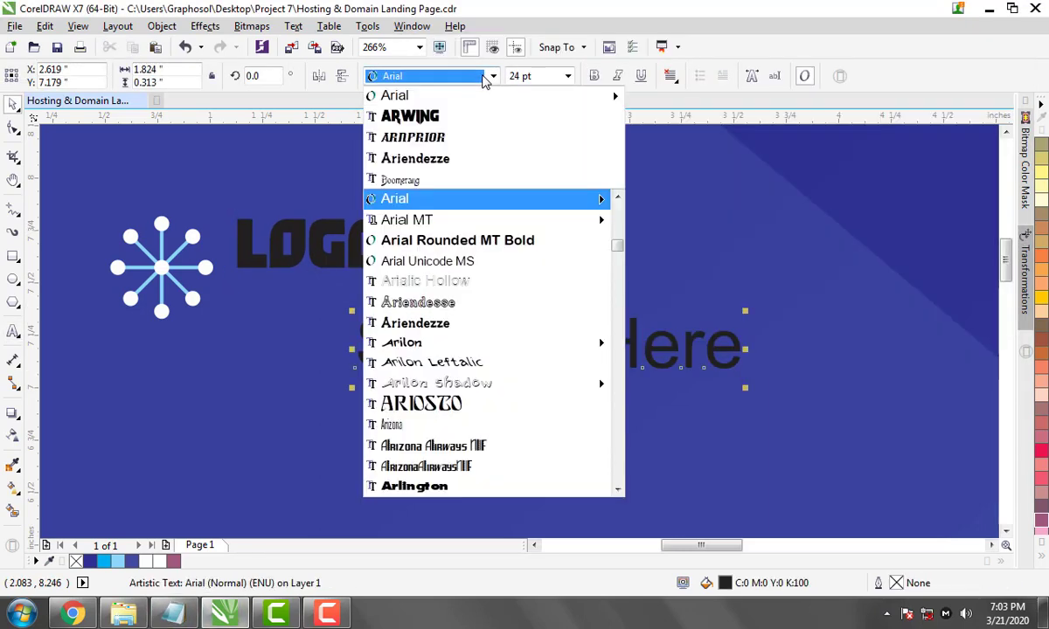
{"action": "left_click", "coordinate": [672, 341]}
{"action": "key", "text": "F10"}
{"action": "left_click_drag", "start_coordinate": [744, 388], "coordinate": [871, 387]}
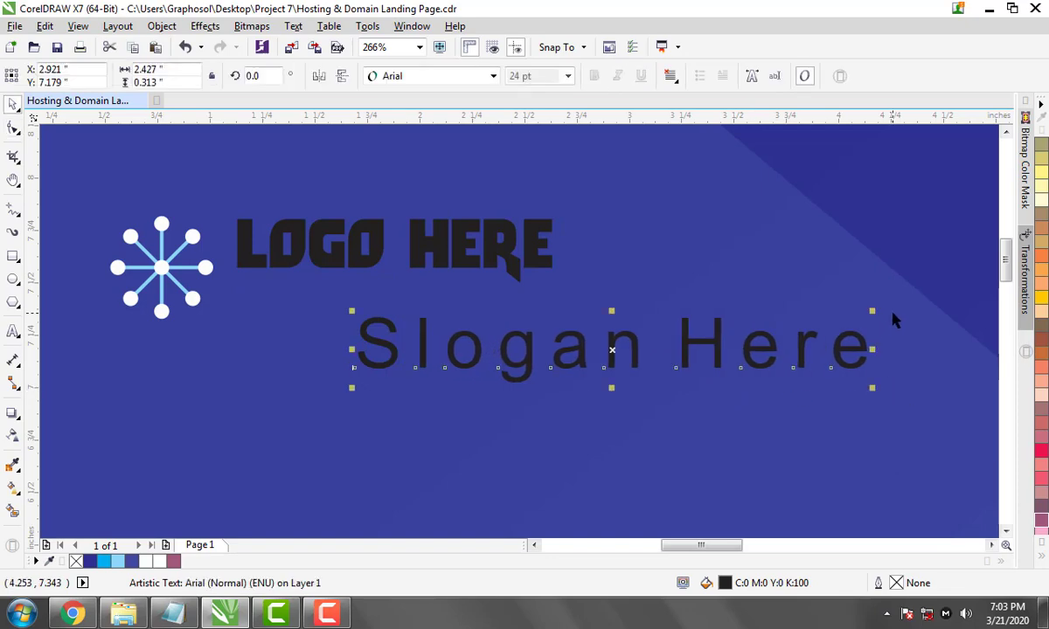
{"action": "mouse_move", "coordinate": [874, 310]}
{"action": "left_mouse_down"}
{"action": "mouse_move", "coordinate": [593, 351]}
{"action": "mouse_move", "coordinate": [528, 300]}
{"action": "left_mouse_up"}
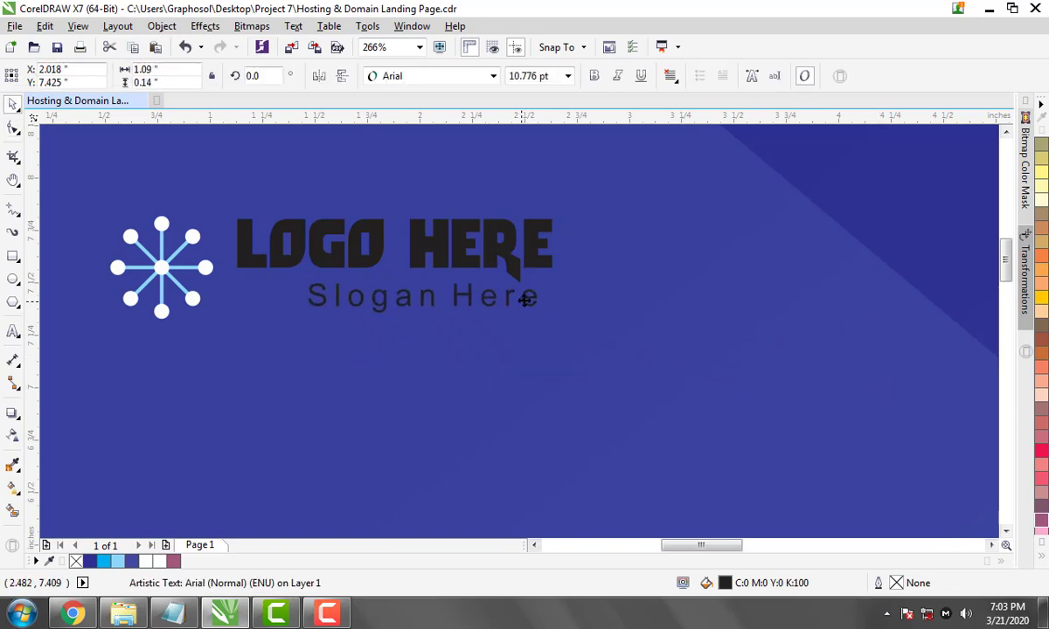
Colour LOGO HERE light blue and Slogan Here white
{"action": "left_click", "coordinate": [507, 253], "text": "shift"}
{"action": "left_click", "coordinate": [501, 254]}
{"action": "left_click", "coordinate": [123, 561]}
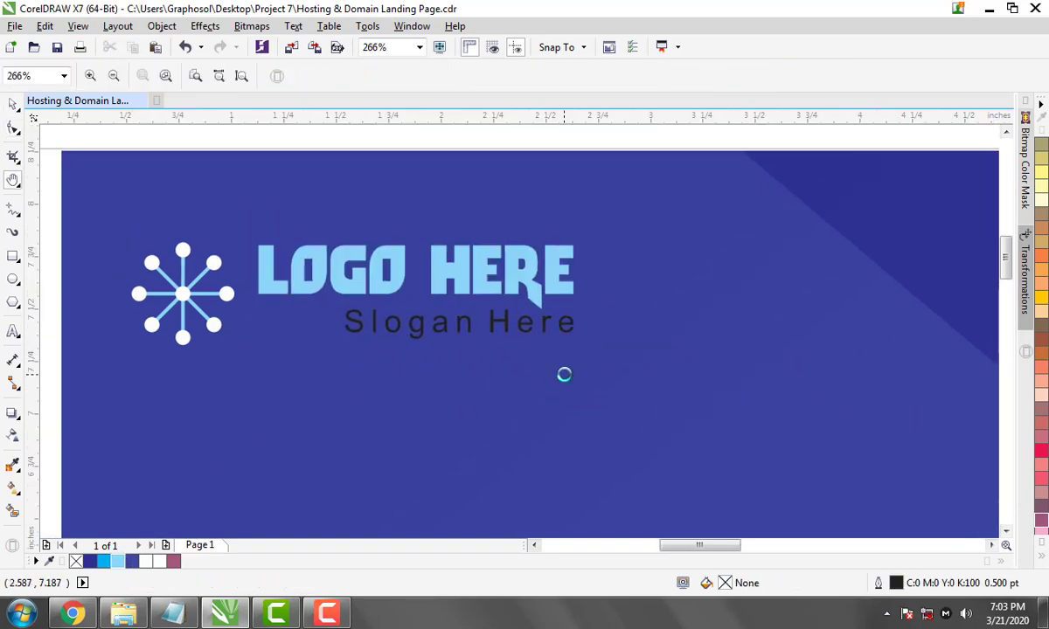
{"action": "left_click", "coordinate": [550, 323]}
{"action": "left_click", "coordinate": [157, 561]}
Enlarge the logo icon group to about 130%
{"action": "left_click", "coordinate": [251, 281]}
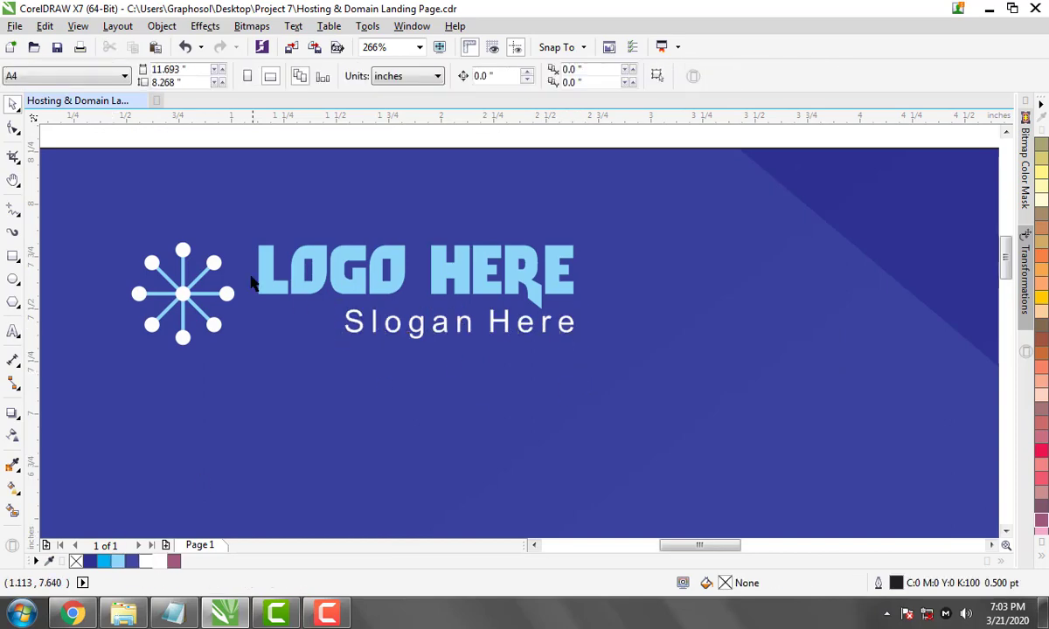
{"action": "scroll", "coordinate": [251, 282], "scroll_direction": "up", "scroll_amount": 2}
{"action": "scroll", "coordinate": [251, 351], "scroll_direction": "down", "scroll_amount": 2}
{"action": "left_click", "coordinate": [247, 353]}
{"action": "left_click_drag", "start_coordinate": [348, 260], "coordinate": [351, 235]}
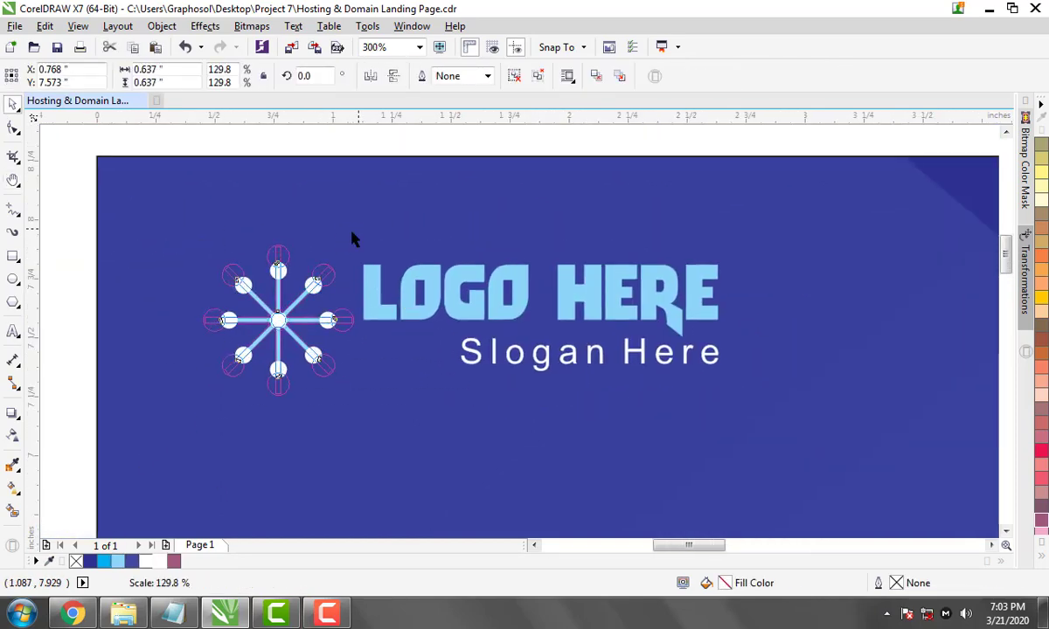
Group LOGO HERE with its slogan
{"action": "left_click", "coordinate": [374, 291]}
{"action": "scroll", "coordinate": [290, 229], "scroll_direction": "right", "scroll_amount": 1}
{"action": "left_click", "coordinate": [567, 332]}
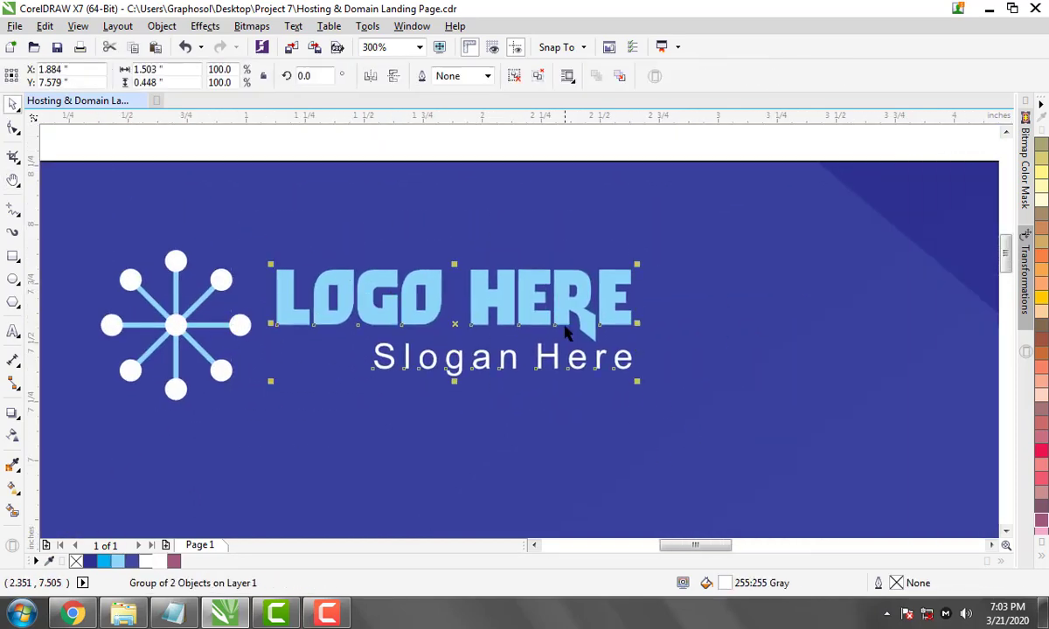
Zoom out and pan around the logo to view the whole page and header
{"action": "key", "text": "h"}
{"action": "scroll", "coordinate": [466, 253], "scroll_direction": "down", "scroll_amount": 2}
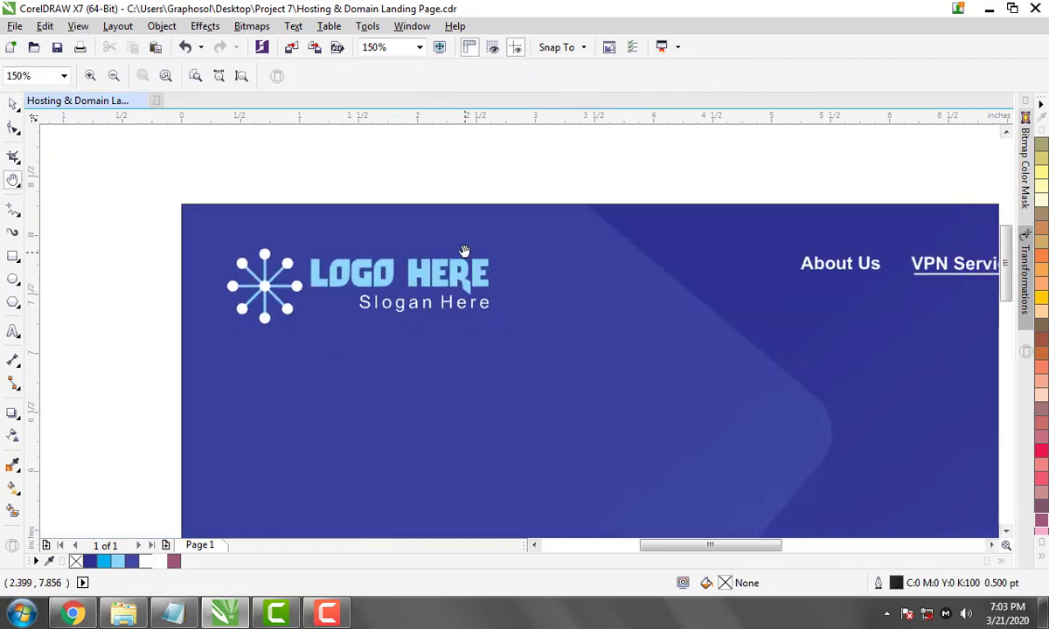
{"action": "scroll", "coordinate": [458, 238], "scroll_direction": "down", "scroll_amount": 1}
{"action": "key", "text": "space"}
{"action": "scroll", "coordinate": [518, 311], "scroll_direction": "right", "scroll_amount": 1}
{"action": "left_click", "coordinate": [414, 137]}
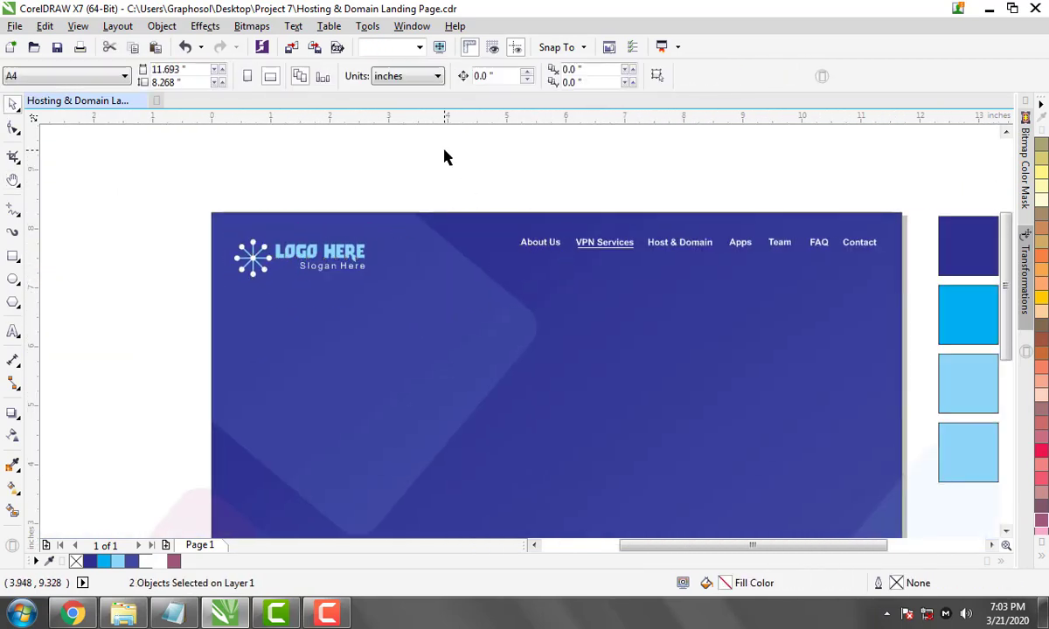
{"action": "key", "text": "h"}
{"action": "mouse_move", "coordinate": [593, 233]}
{"action": "left_mouse_down"}
{"action": "mouse_move", "coordinate": [552, 351]}
{"action": "mouse_move", "coordinate": [534, 330]}
{"action": "mouse_move", "coordinate": [579, 381]}
{"action": "mouse_move", "coordinate": [522, 285]}
{"action": "left_mouse_up"}
{"action": "scroll", "coordinate": [522, 285], "scroll_direction": "down", "scroll_amount": 1}
{"action": "key", "text": "space"}
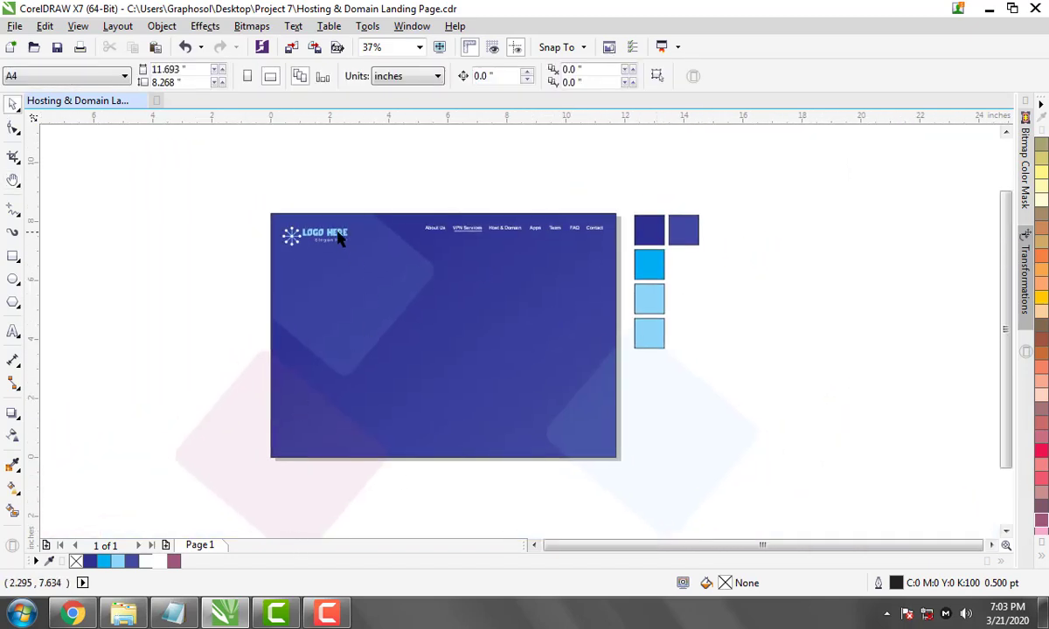
{"action": "scroll", "coordinate": [339, 238], "scroll_direction": "up", "scroll_amount": 1}
{"action": "key", "text": "space"}
{"action": "left_click_drag", "start_coordinate": [672, 426], "coordinate": [613, 370]}
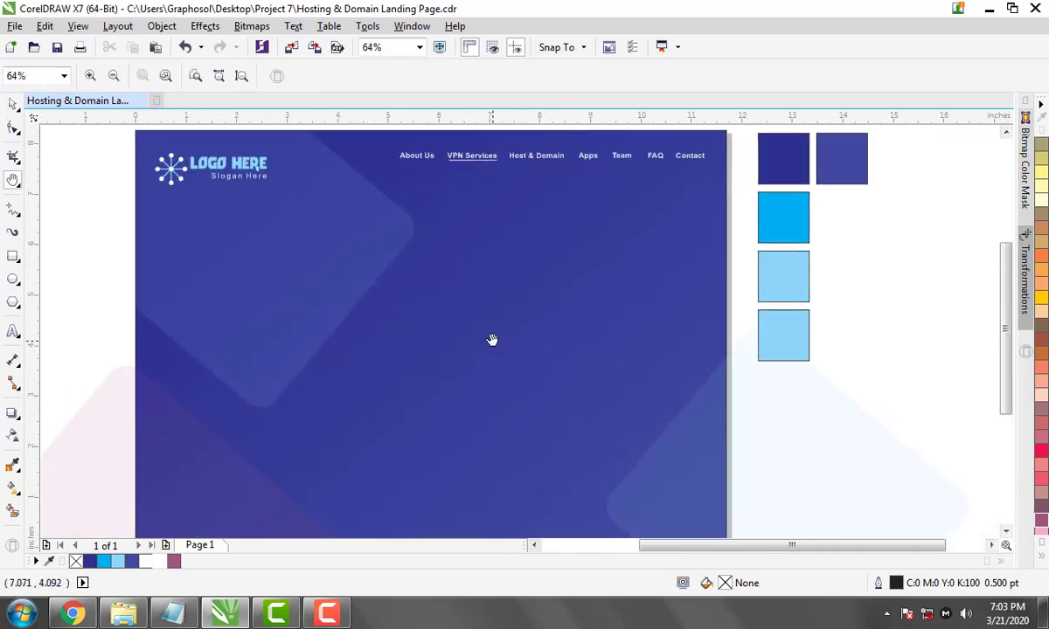
{"action": "key", "text": "space"}
Copy the Sign Up and Login In lines from the Notepad content notes
{"action": "key", "text": "alt+Tab"}
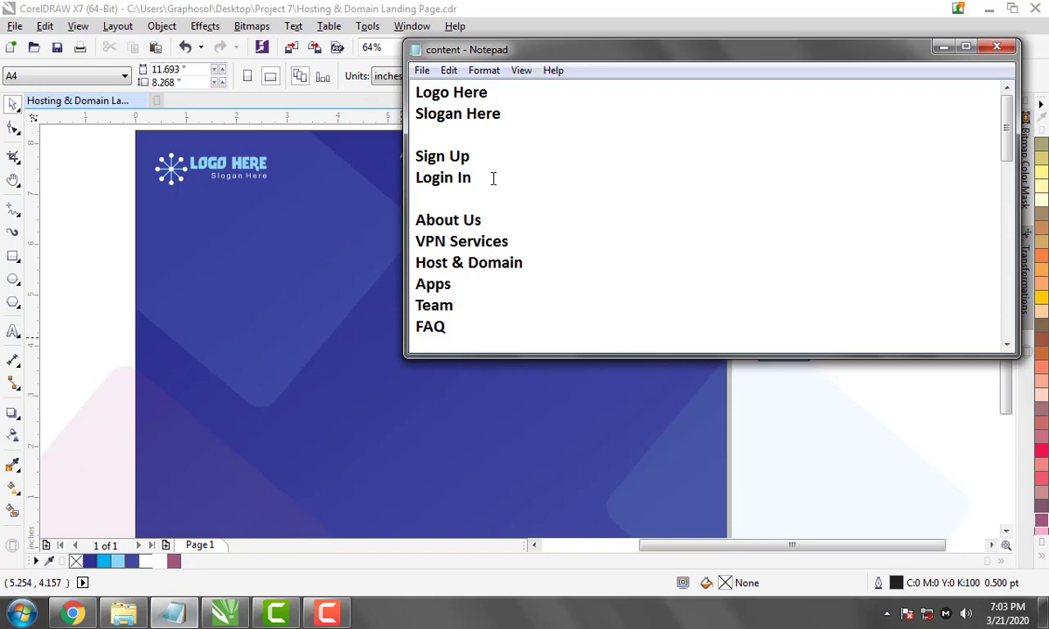
{"action": "left_click_drag", "start_coordinate": [493, 179], "coordinate": [415, 156]}
{"action": "key", "text": "ctrl+c"}
{"action": "key", "text": "alt+Tab"}
Marquee-select all seven navigation menu items and drag them left across the header
{"action": "scroll", "coordinate": [485, 201], "scroll_direction": "up", "scroll_amount": 1}
{"action": "key", "text": "space"}
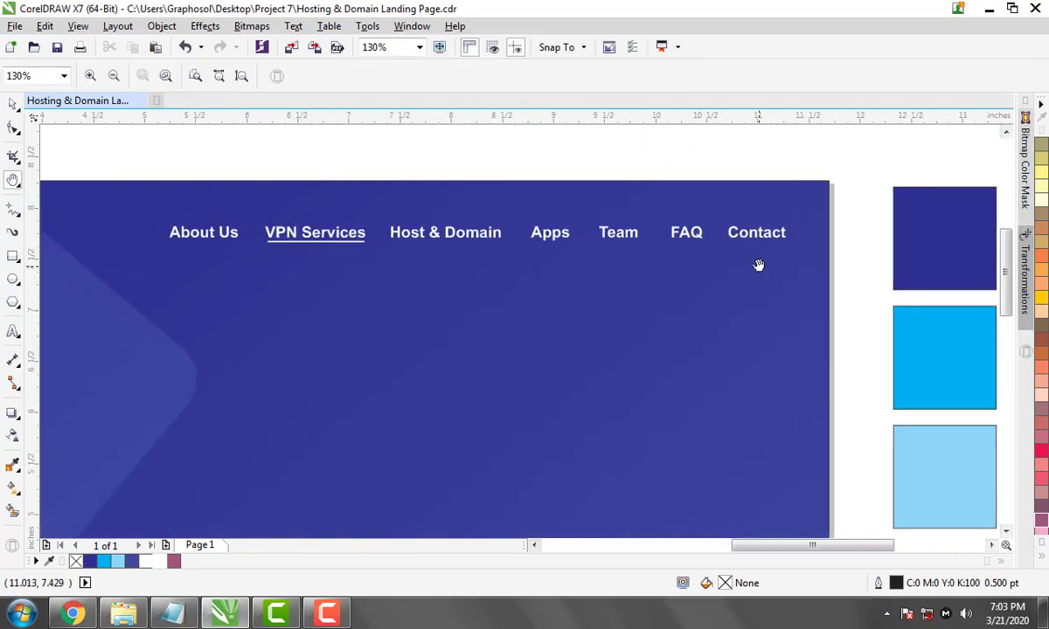
{"action": "left_click_drag", "start_coordinate": [758, 265], "coordinate": [875, 274]}
{"action": "key", "text": "space"}
{"action": "left_click_drag", "start_coordinate": [960, 149], "coordinate": [271, 288]}
{"action": "left_click_drag", "start_coordinate": [328, 236], "coordinate": [217, 229]}
{"action": "scroll", "coordinate": [698, 217], "scroll_direction": "right", "scroll_amount": 5}
{"action": "scroll", "coordinate": [694, 232], "scroll_direction": "left", "scroll_amount": 1}
{"action": "scroll", "coordinate": [760, 162], "scroll_direction": "up", "scroll_amount": 1}
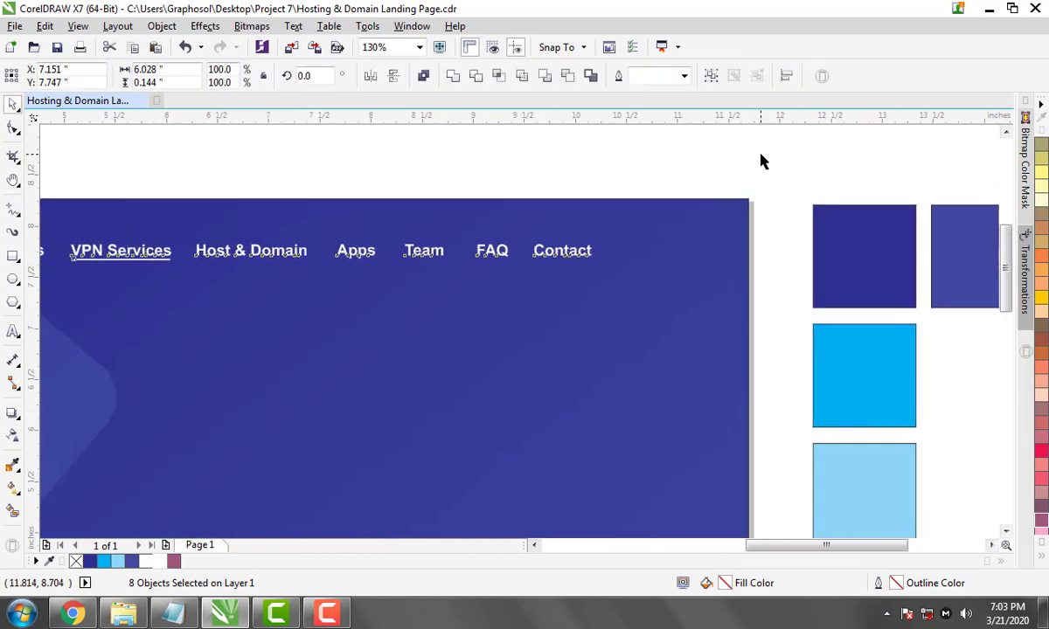
{"action": "left_click", "coordinate": [760, 161]}
Draw a rounded-corner rectangle beside Contact with a cyan outline and no fill
{"action": "scroll", "coordinate": [679, 305], "scroll_direction": "up", "scroll_amount": 2}
{"action": "key", "text": "F6"}
{"action": "left_click_drag", "start_coordinate": [363, 245], "coordinate": [438, 310]}
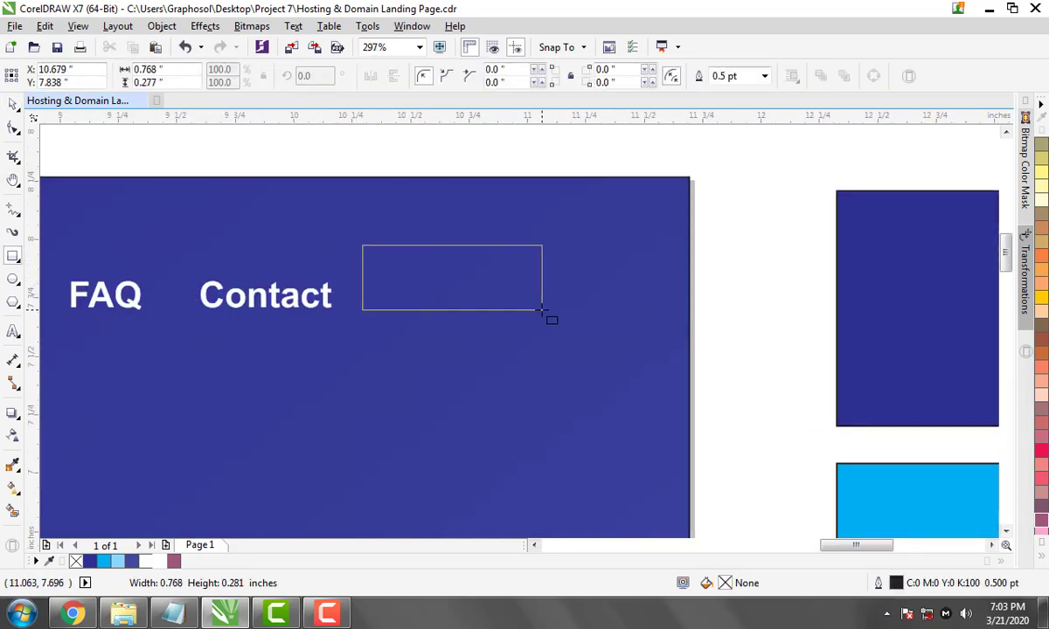
{"action": "left_click_drag", "start_coordinate": [541, 309], "coordinate": [541, 309]}
{"action": "left_click_drag", "start_coordinate": [541, 247], "coordinate": [523, 248]}
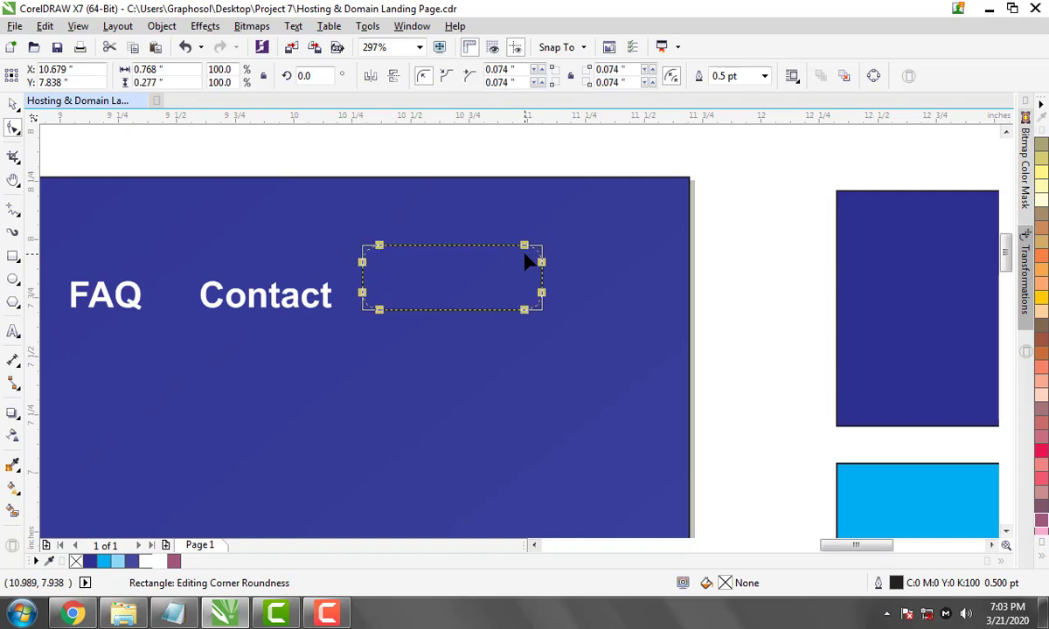
{"action": "left_click", "coordinate": [101, 562]}
{"action": "right_click", "coordinate": [106, 562]}
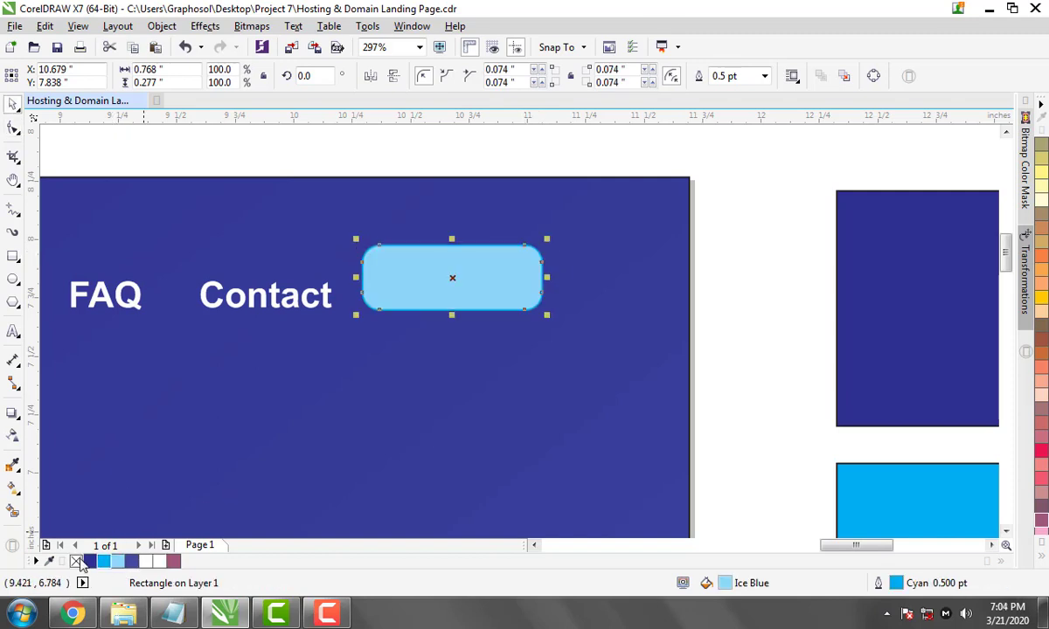
{"action": "left_click", "coordinate": [76, 562]}
Set the button rectangle's outline width to 1 pt
{"action": "key", "text": "F12"}
{"action": "key", "text": "Escape"}
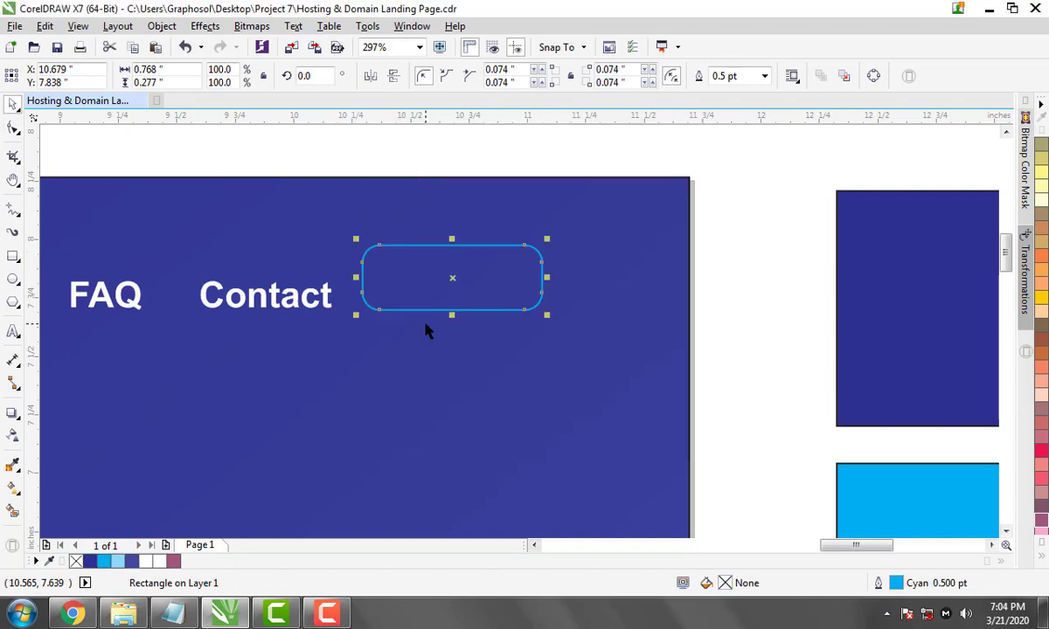
{"action": "key", "text": "F12"}
{"action": "key", "text": "Down"}
{"action": "type", "text": "1"}
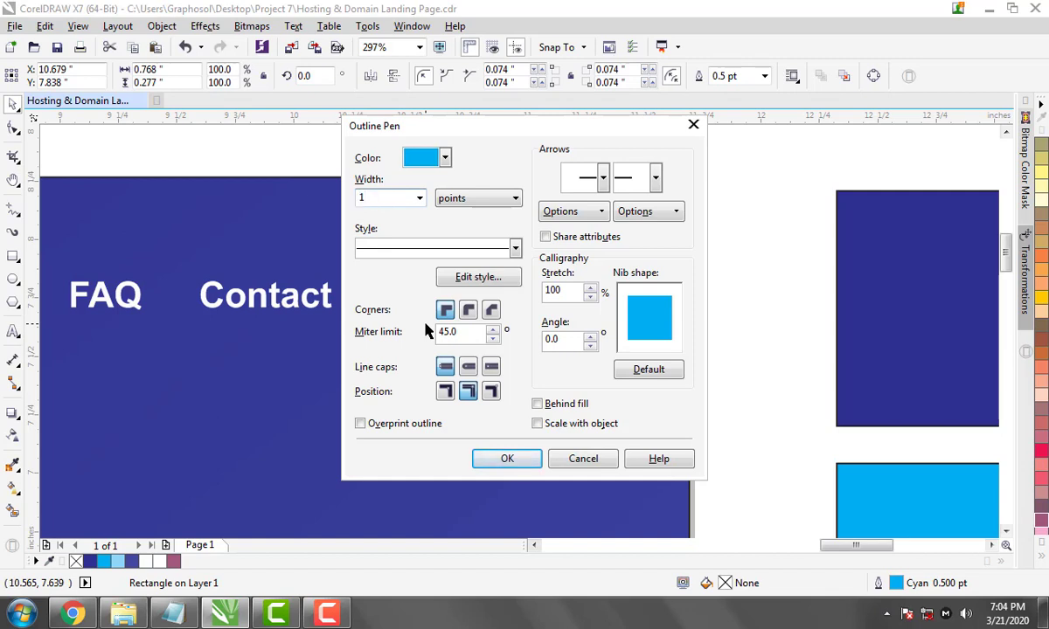
{"action": "key", "text": "Return"}
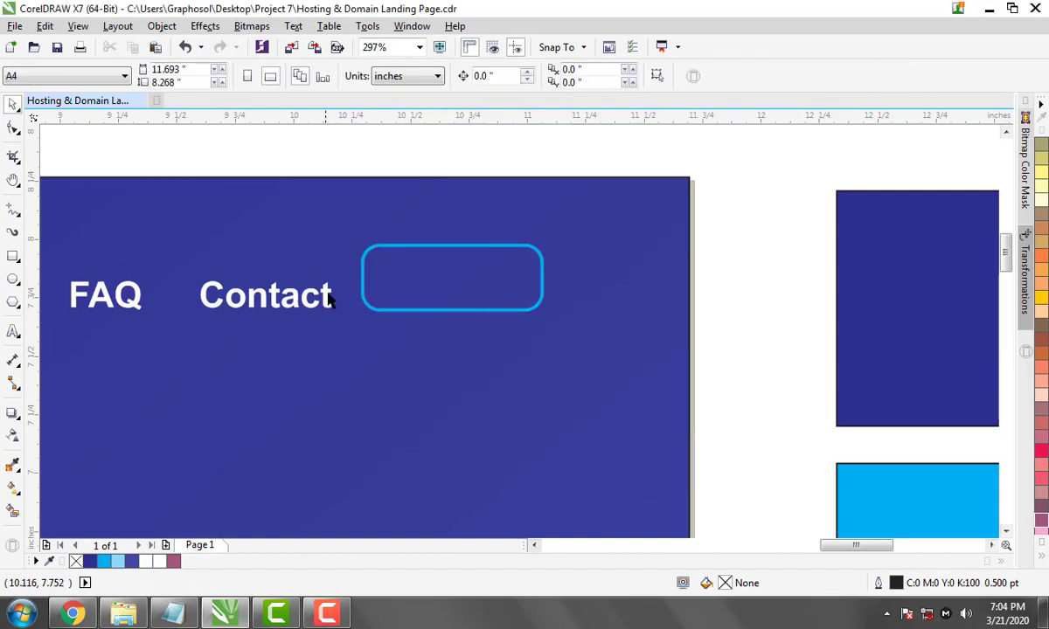
Copy the Contact text below the button as 'Sign Up' and 'Login In', split into separate objects
{"action": "left_click", "coordinate": [328, 297]}
{"action": "left_click_drag", "start_coordinate": [315, 304], "coordinate": [395, 374]}
{"action": "type", "text": "Sign Up"}
{"action": "key", "text": "Return"}
{"action": "type", "text": "Login In"}
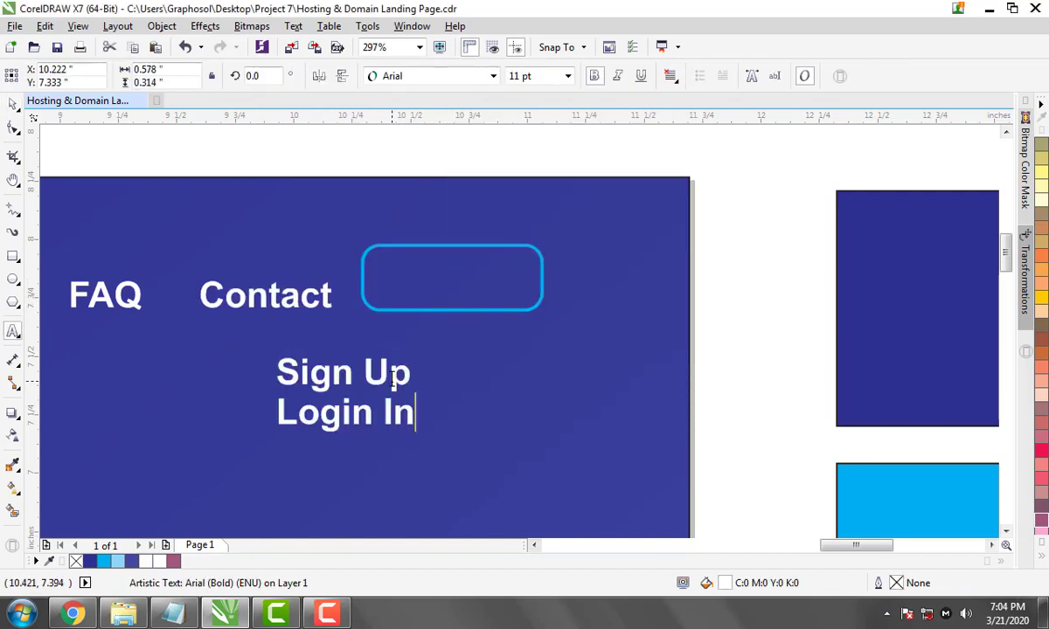
{"action": "key", "text": "Escape"}
{"action": "key", "text": "ctrl+k"}
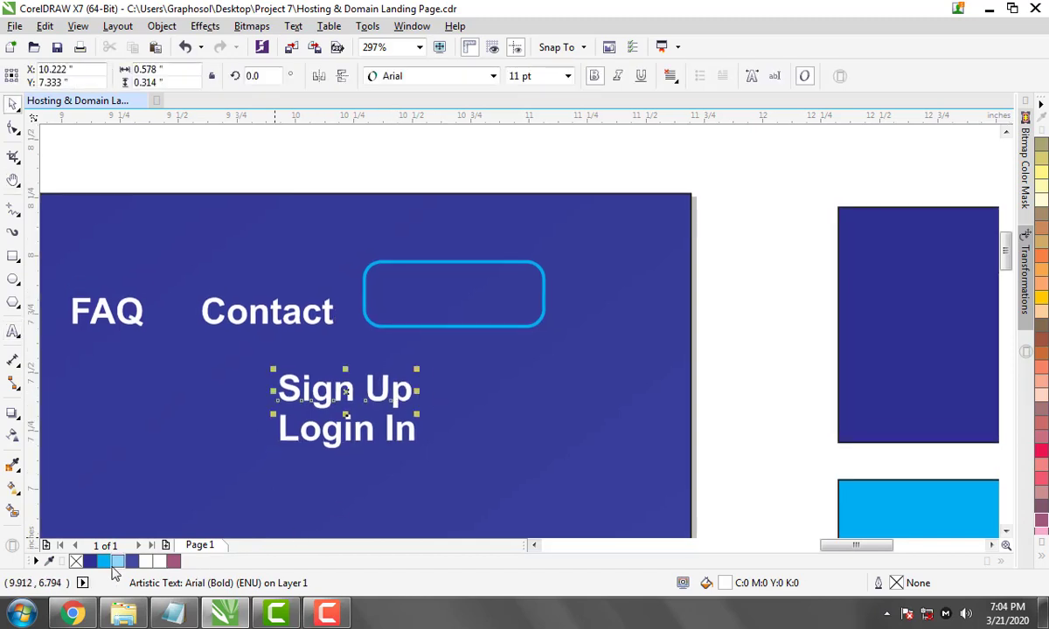
Colour Sign Up cyan, centre it on the button, then lift it off
{"action": "left_click", "coordinate": [110, 561]}
{"action": "left_click", "coordinate": [525, 319], "text": "shift"}
{"action": "key", "text": "c"}
{"action": "key", "text": "e"}
{"action": "key", "text": "Escape"}
{"action": "left_click", "coordinate": [503, 293]}
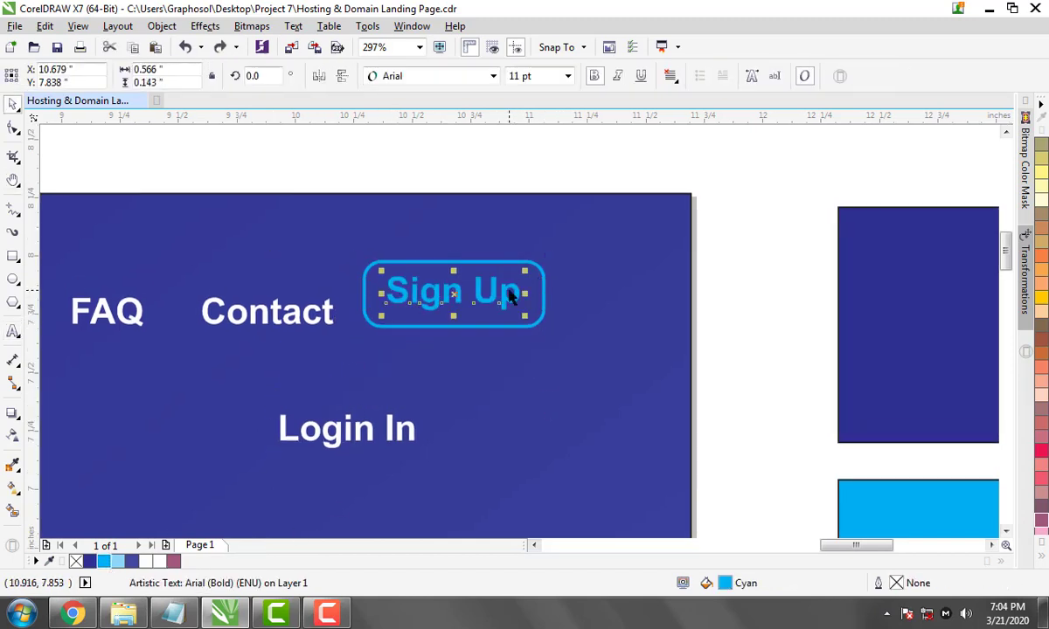
{"action": "key", "text": "Delete"}
Give the button a vertical cyan-to-dark-blue gradient and place white Sign Up text on it
{"action": "left_click", "coordinate": [496, 262]}
{"action": "key", "text": "g"}
{"action": "left_click_drag", "start_coordinate": [459, 262], "coordinate": [459, 335]}
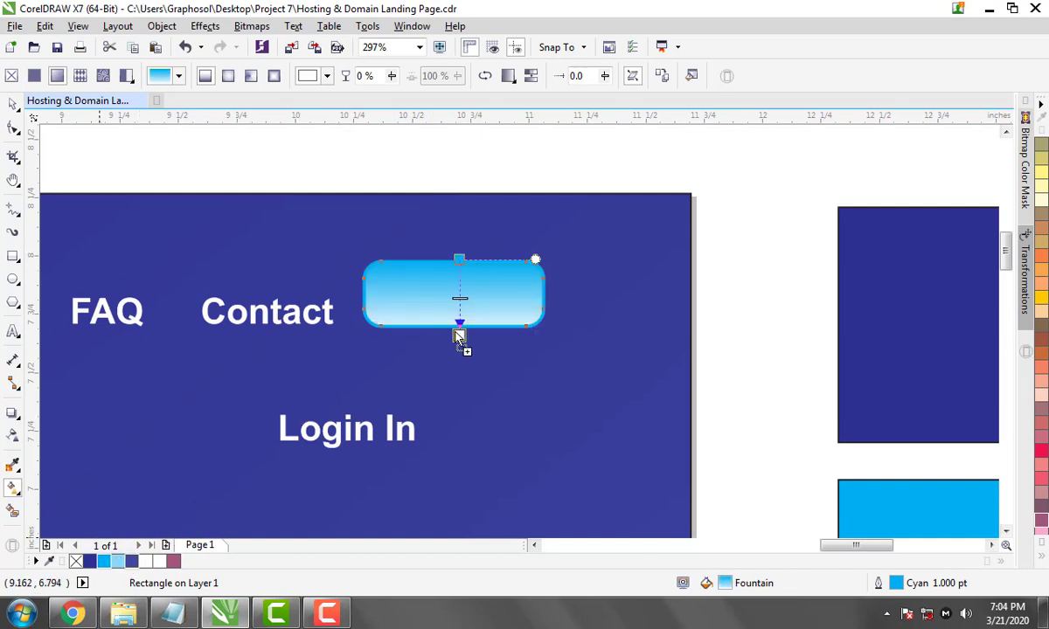
{"action": "left_click_drag", "start_coordinate": [459, 337], "coordinate": [460, 337]}
{"action": "key", "text": "space"}
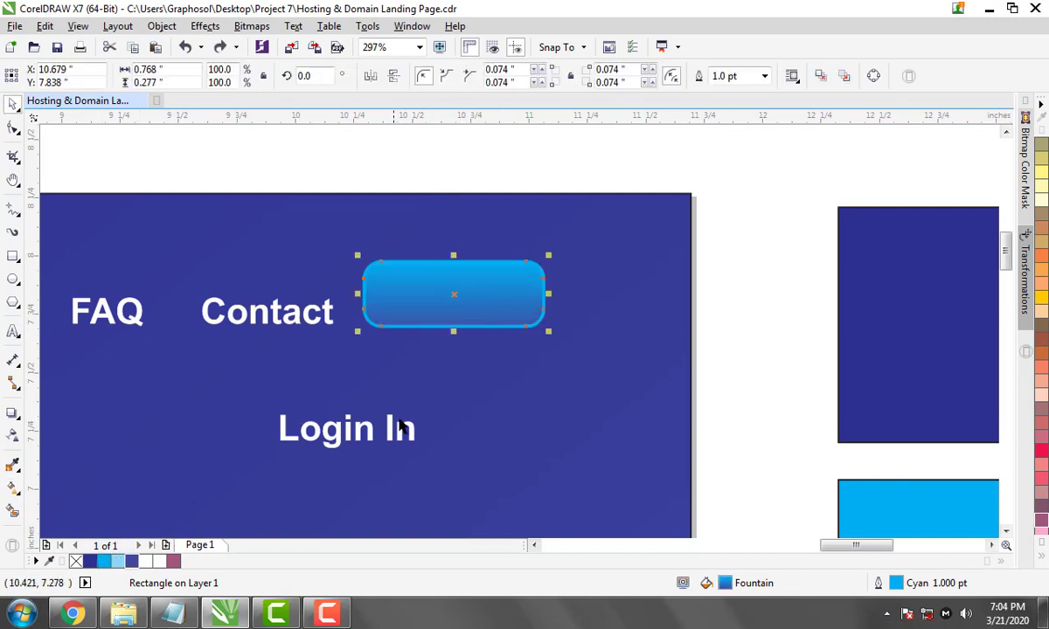
{"action": "key", "text": "ctrl+v"}
{"action": "left_click", "coordinate": [145, 561]}
Move the Sign Up button right and down, shrink it slightly, and group it
{"action": "key", "text": "Escape"}
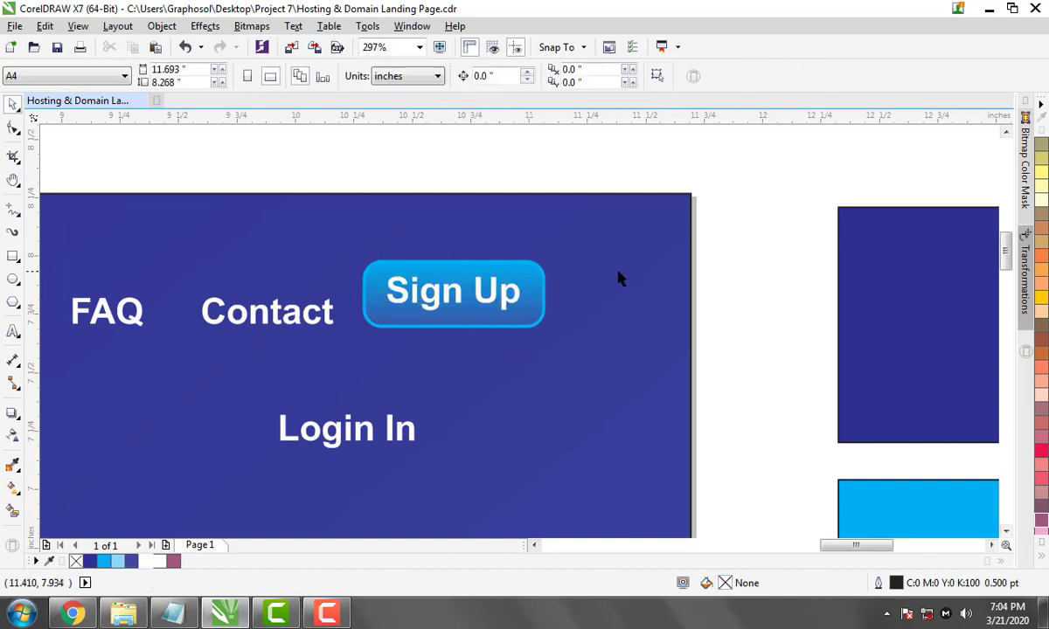
{"action": "key", "text": "h"}
{"action": "left_click_drag", "start_coordinate": [479, 414], "coordinate": [602, 285]}
{"action": "key", "text": "space"}
{"action": "left_click", "coordinate": [487, 265]}
{"action": "left_click_drag", "start_coordinate": [487, 265], "coordinate": [583, 279]}
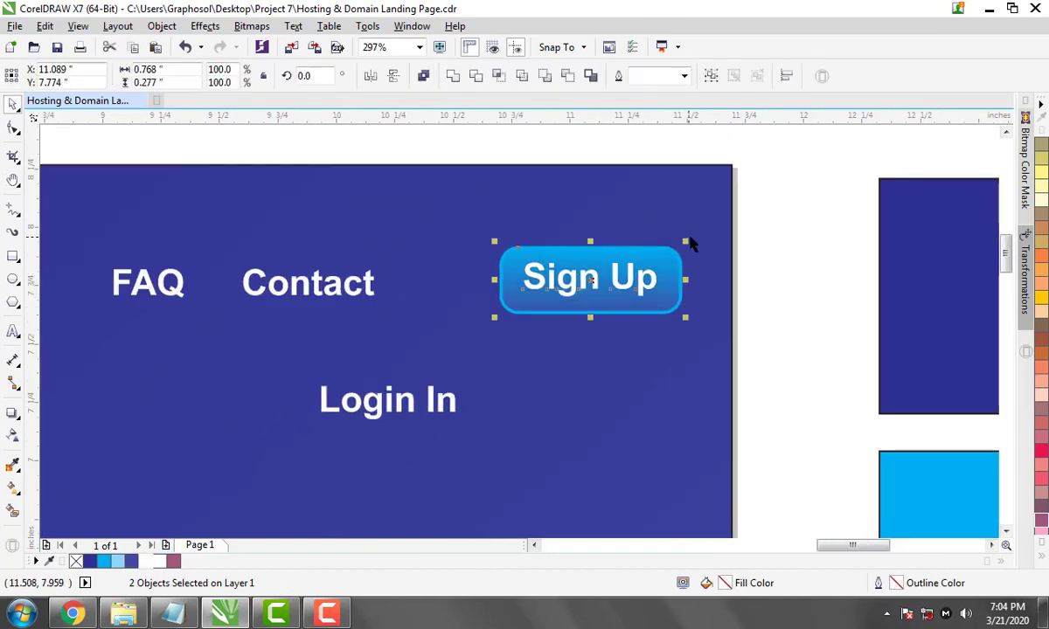
{"action": "left_click_drag", "start_coordinate": [689, 238], "coordinate": [673, 246]}
{"action": "key", "text": "ctrl+g"}
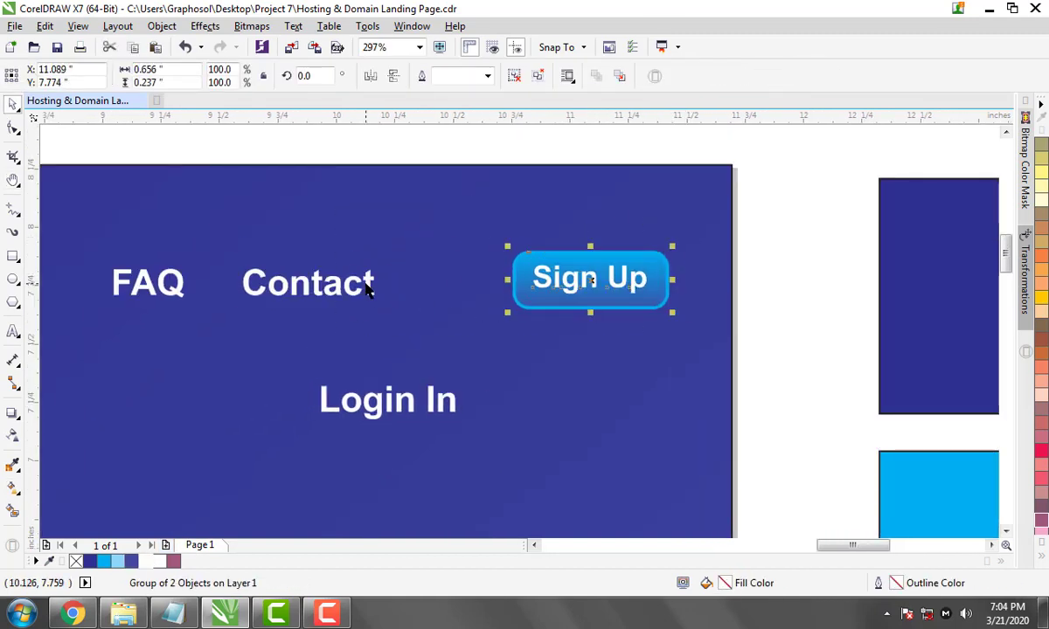
Duplicate the Sign Up button below the original
{"action": "left_click", "coordinate": [367, 286], "text": "shift"}
{"action": "left_click_drag", "start_coordinate": [594, 225], "coordinate": [594, 304]}
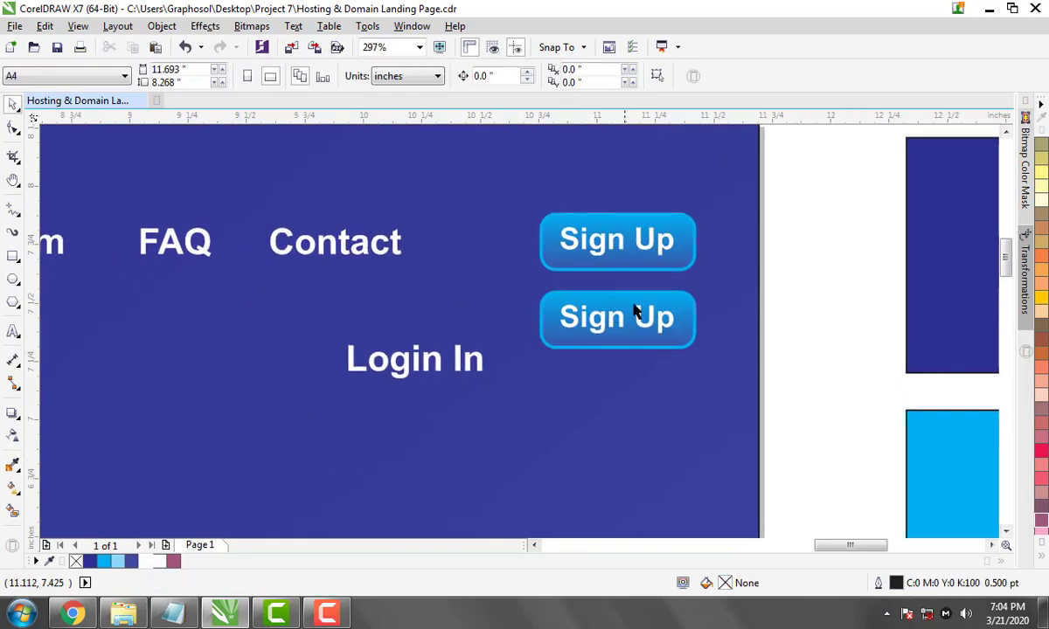
{"action": "scroll", "coordinate": [632, 304], "scroll_direction": "down", "scroll_amount": 3}
{"action": "key", "text": "h"}
{"action": "left_click_drag", "start_coordinate": [393, 251], "coordinate": [621, 317]}
{"action": "key", "text": "space"}
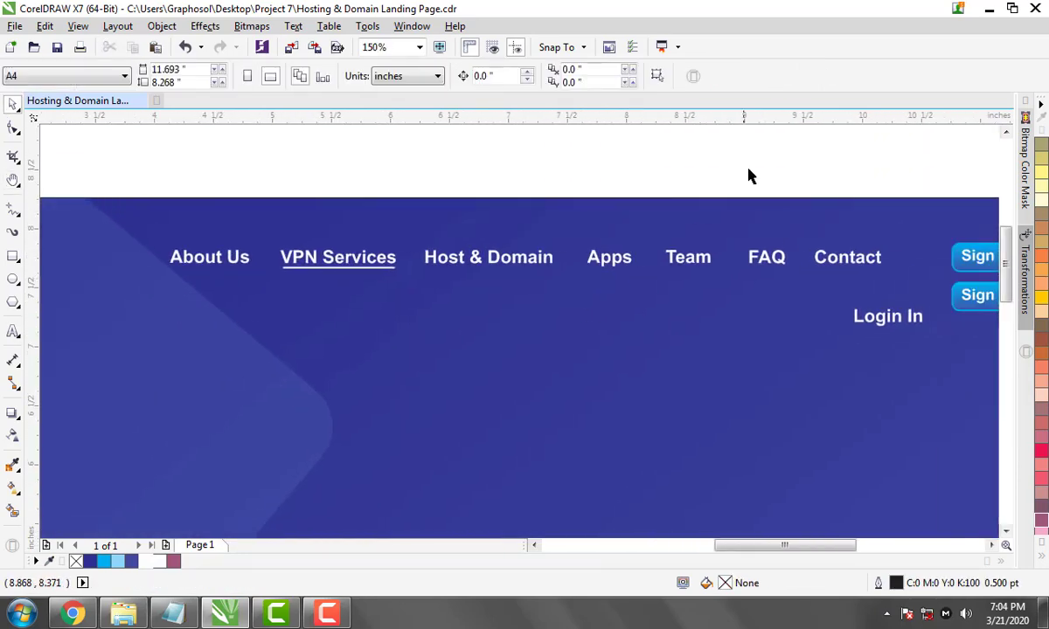
{"action": "key", "text": "space"}
{"action": "left_click_drag", "start_coordinate": [790, 277], "coordinate": [756, 276]}
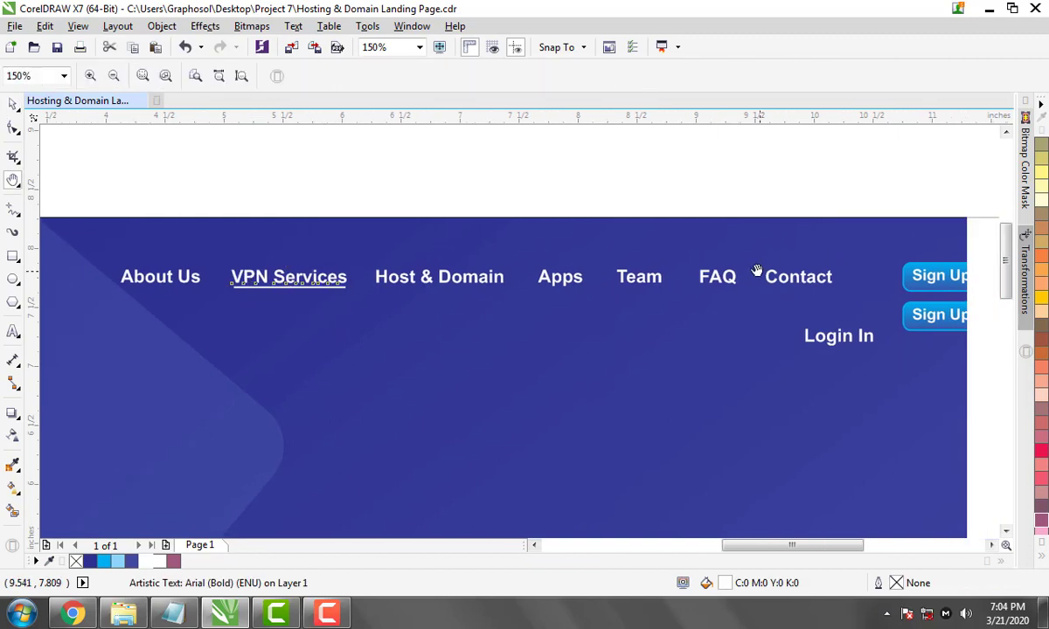
{"action": "key", "text": "space"}
Nudge the navigation items and VPN Services slightly left to tighten spacing
{"action": "left_click_drag", "start_coordinate": [877, 192], "coordinate": [114, 363]}
{"action": "left_click_drag", "start_coordinate": [346, 280], "coordinate": [326, 278]}
{"action": "key", "text": "Escape"}
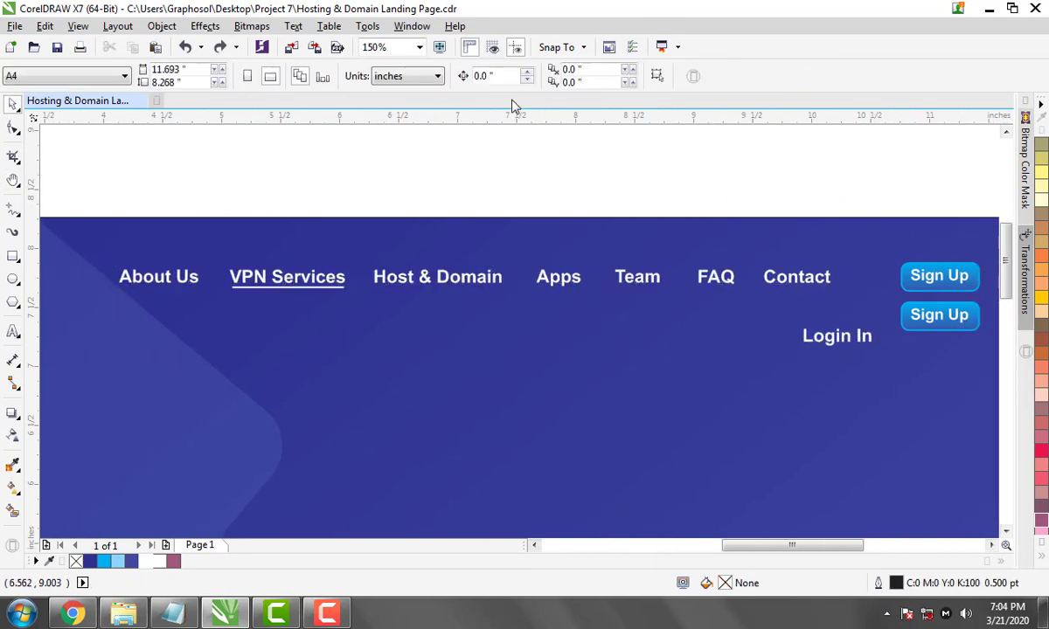
{"action": "type", "text": "0.0"}
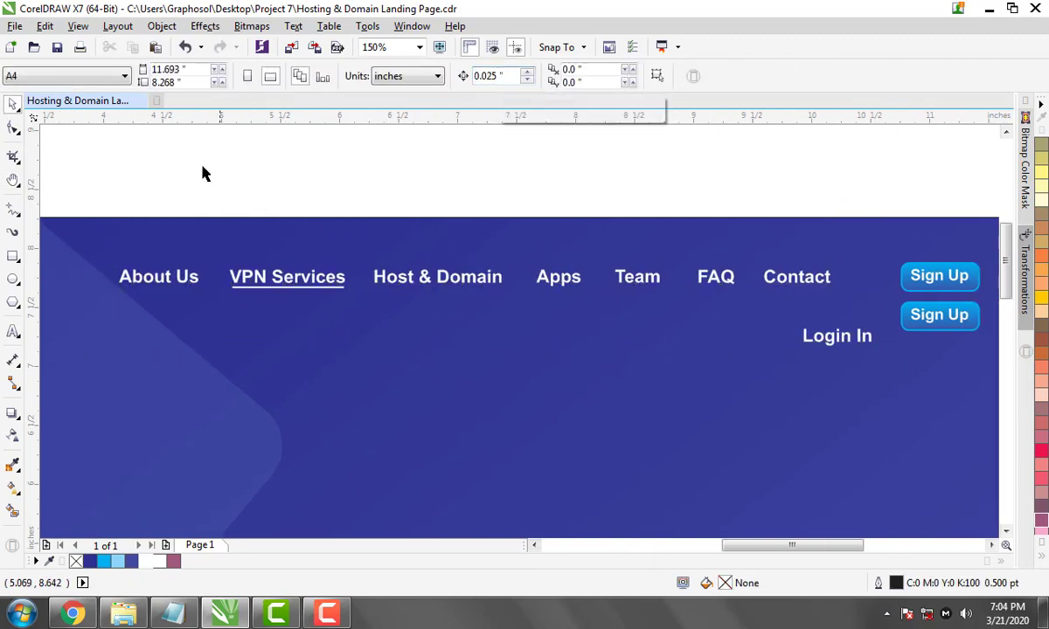
{"action": "left_click_drag", "start_coordinate": [199, 168], "coordinate": [359, 354]}
{"action": "key", "text": "Left"}
{"action": "key", "text": "Left"}
{"action": "key", "text": "Left"}
{"action": "left_click_drag", "start_coordinate": [345, 114], "coordinate": [321, 332]}
{"action": "key", "text": "Escape"}
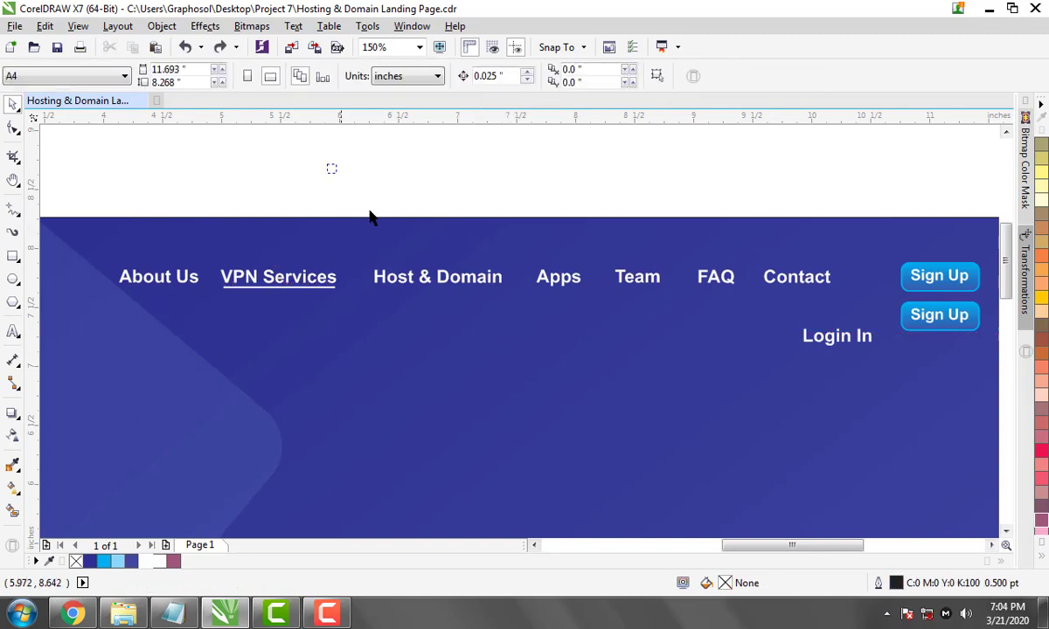
Nudge Host & Domain, Apps, FAQ and Contact left to close the gaps
{"action": "left_click_drag", "start_coordinate": [330, 168], "coordinate": [543, 330]}
{"action": "key", "text": "Left"}
{"action": "left_click_drag", "start_coordinate": [500, 169], "coordinate": [575, 359]}
{"action": "left_click", "coordinate": [570, 278]}
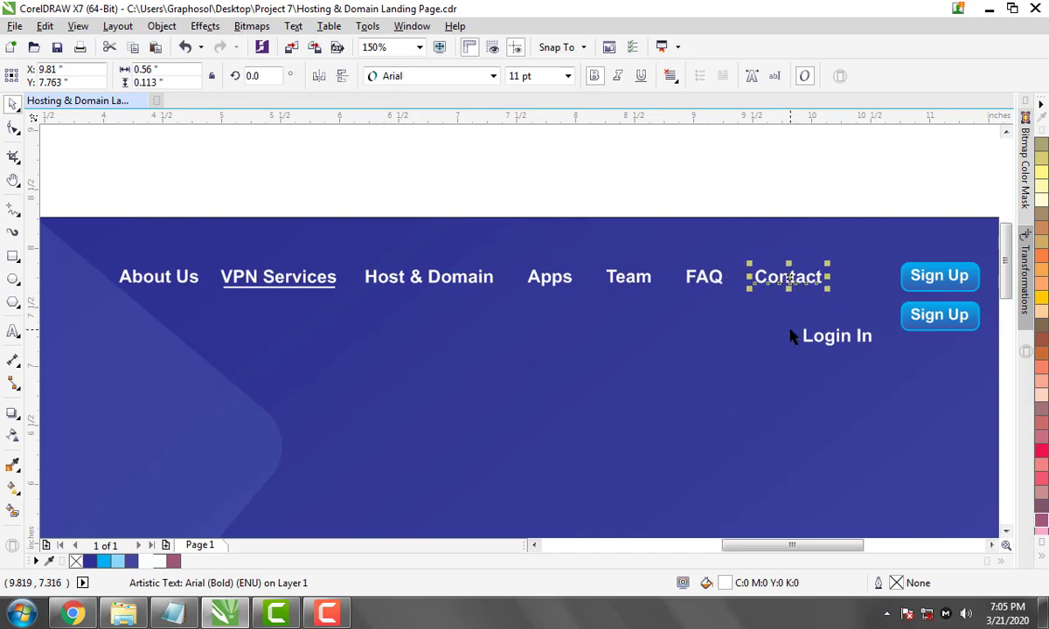
{"action": "key", "text": "Left"}
{"action": "scroll", "coordinate": [699, 263], "scroll_direction": "right", "scroll_amount": 3}
{"action": "mouse_move", "coordinate": [678, 167]}
{"action": "left_mouse_down"}
{"action": "mouse_move", "coordinate": [408, 325]}
{"action": "mouse_move", "coordinate": [418, 306]}
{"action": "left_mouse_up"}
{"action": "key", "text": "Left"}
{"action": "scroll", "coordinate": [699, 263], "scroll_direction": "right", "scroll_amount": 3}
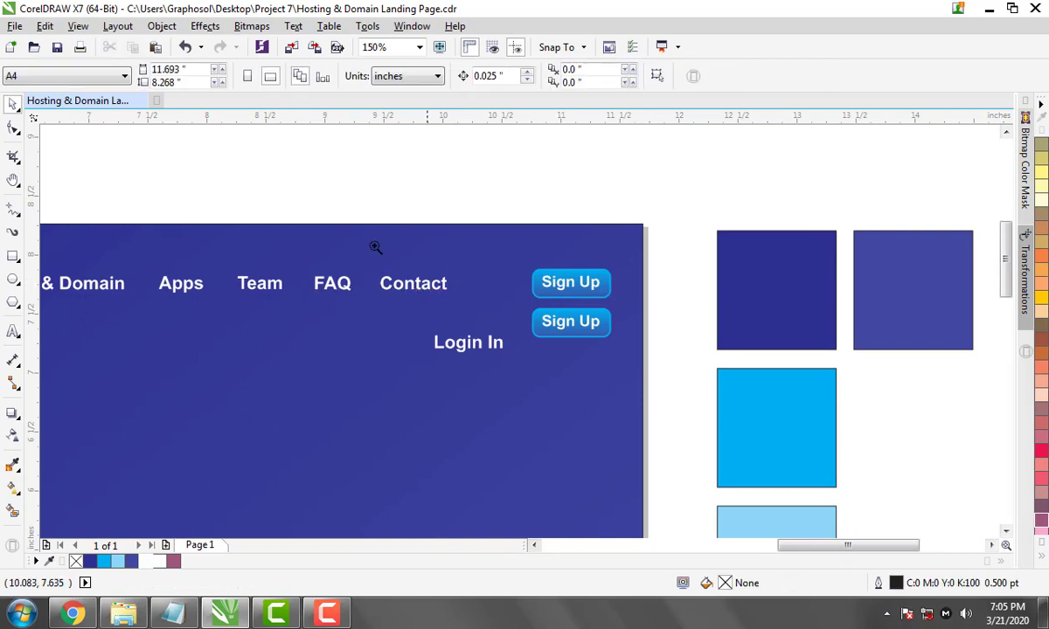
Place the two Sign Up buttons side by side, top-aligned, shrunk, with a small gap
{"action": "left_click_drag", "start_coordinate": [375, 248], "coordinate": [753, 206]}
{"action": "key", "text": "space"}
{"action": "left_click", "coordinate": [577, 328]}
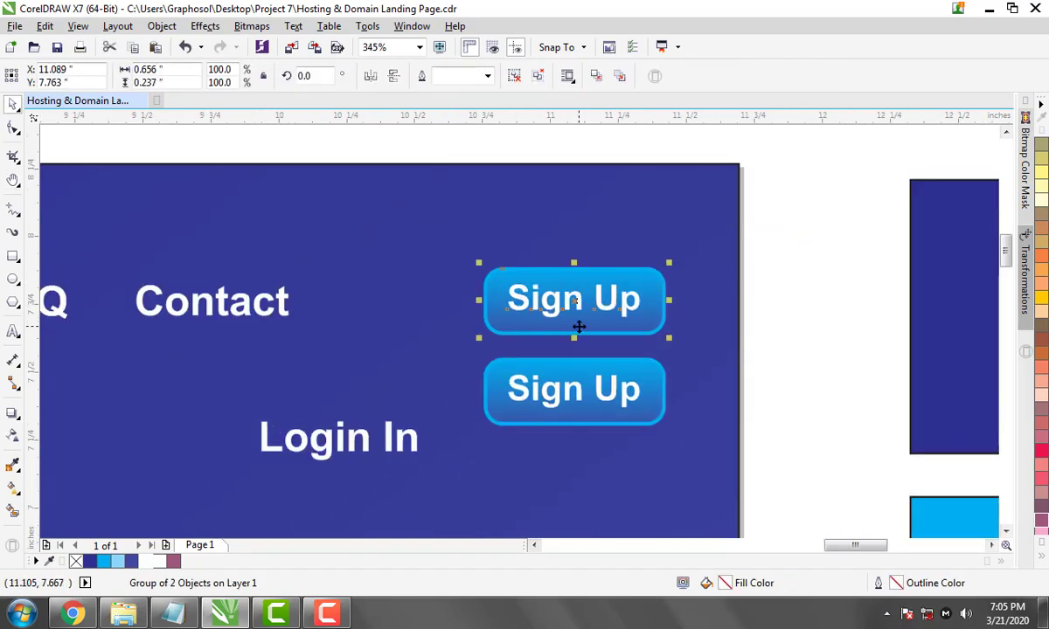
{"action": "key", "text": "Left"}
{"action": "key", "text": "Left"}
{"action": "key", "text": "Left"}
{"action": "key", "text": "Left"}
{"action": "key", "text": "Left"}
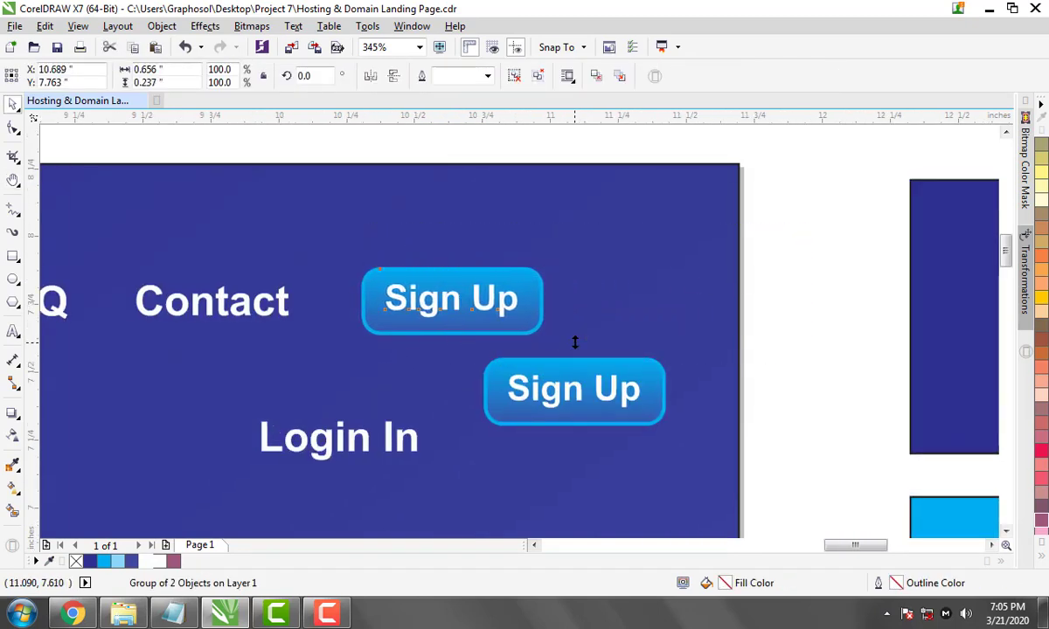
{"action": "key", "text": "Left"}
{"action": "key", "text": "Left"}
{"action": "left_click", "coordinate": [574, 391], "text": "shift"}
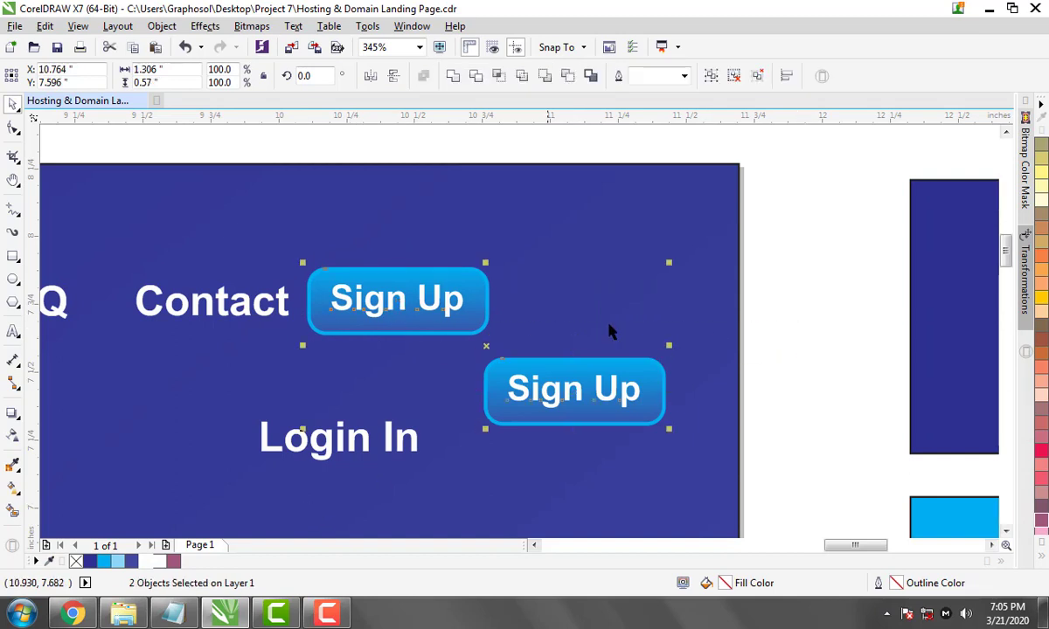
{"action": "key", "text": "t"}
{"action": "left_click_drag", "start_coordinate": [668, 263], "coordinate": [630, 270]}
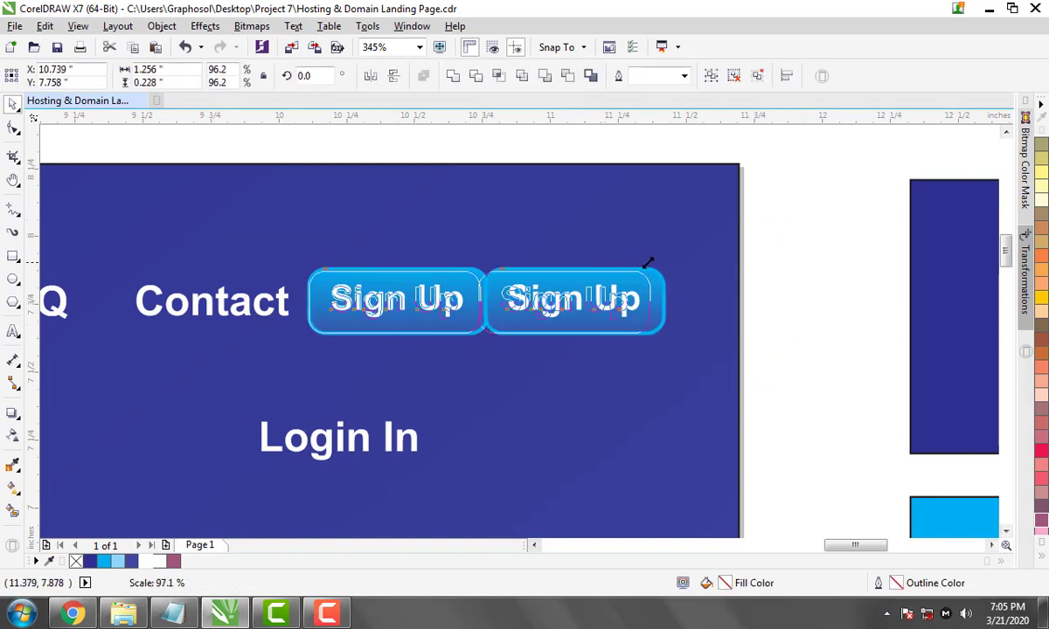
{"action": "left_click_drag", "start_coordinate": [752, 253], "coordinate": [248, 319]}
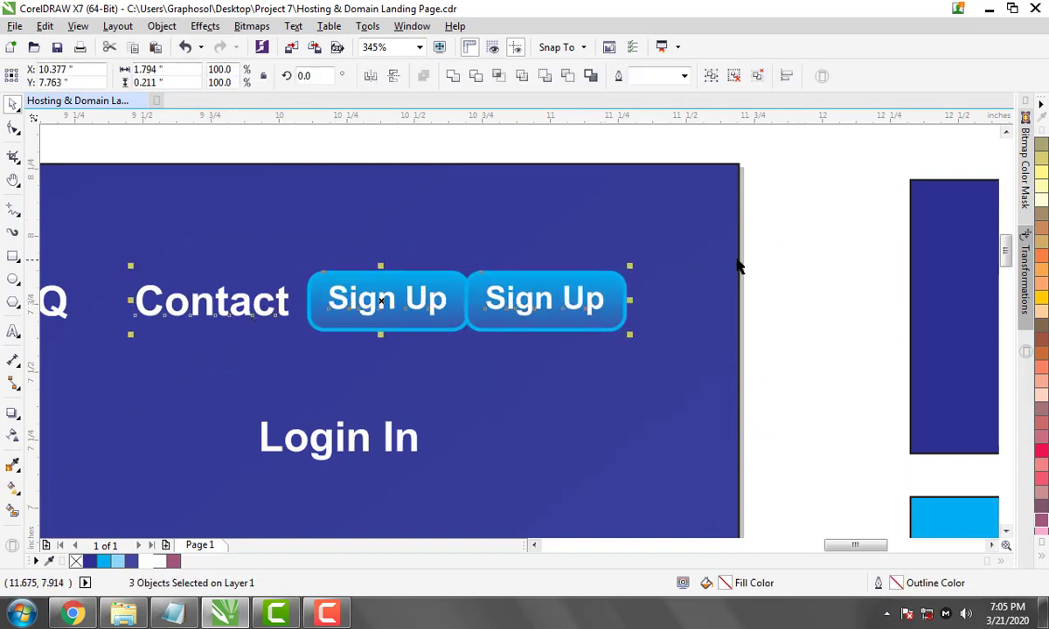
{"action": "left_click_drag", "start_coordinate": [789, 227], "coordinate": [428, 367]}
{"action": "key", "text": "Right"}
{"action": "key", "text": "Right"}
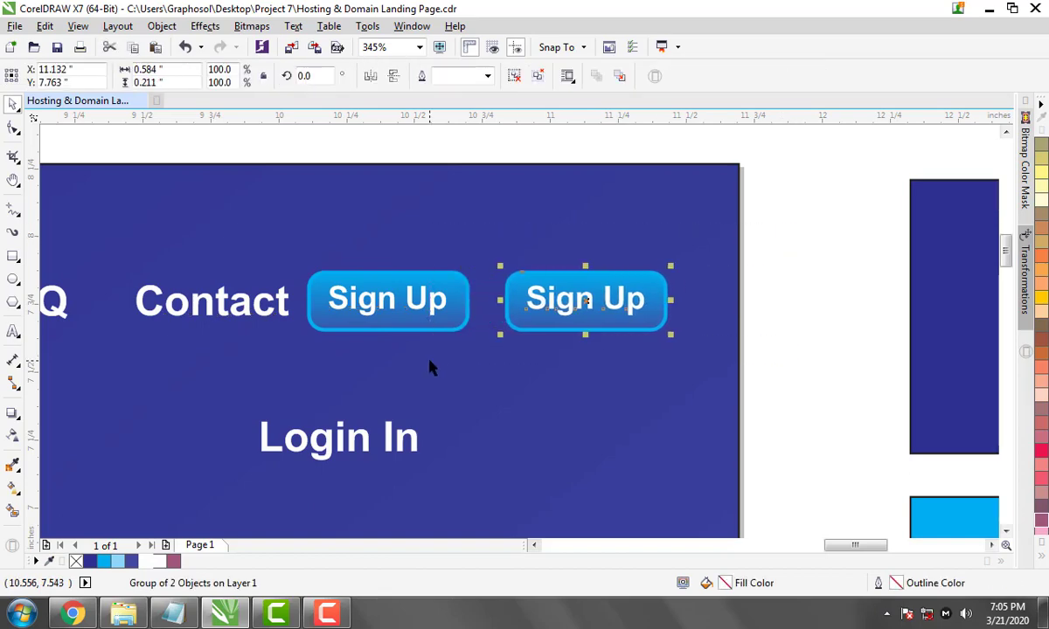
{"action": "key", "text": "Escape"}
Select the Apps, Team, FAQ and Contact menu items to review their spacing
{"action": "scroll", "coordinate": [626, 239], "scroll_direction": "down", "scroll_amount": 3}
{"action": "left_click", "coordinate": [651, 321]}
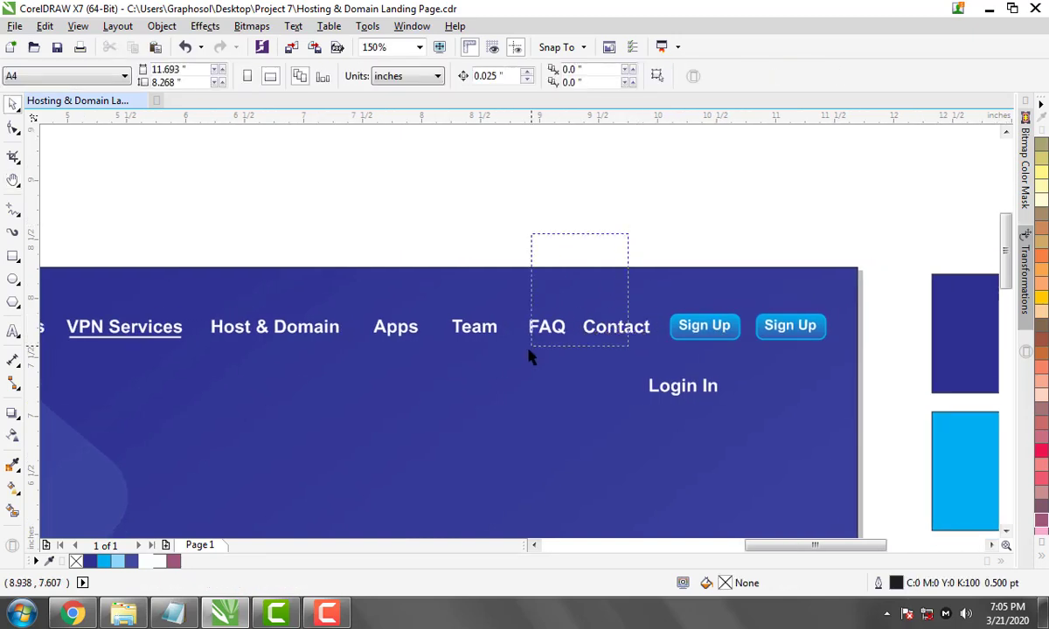
{"action": "left_click_drag", "start_coordinate": [626, 234], "coordinate": [528, 356]}
{"action": "left_click_drag", "start_coordinate": [517, 216], "coordinate": [682, 397]}
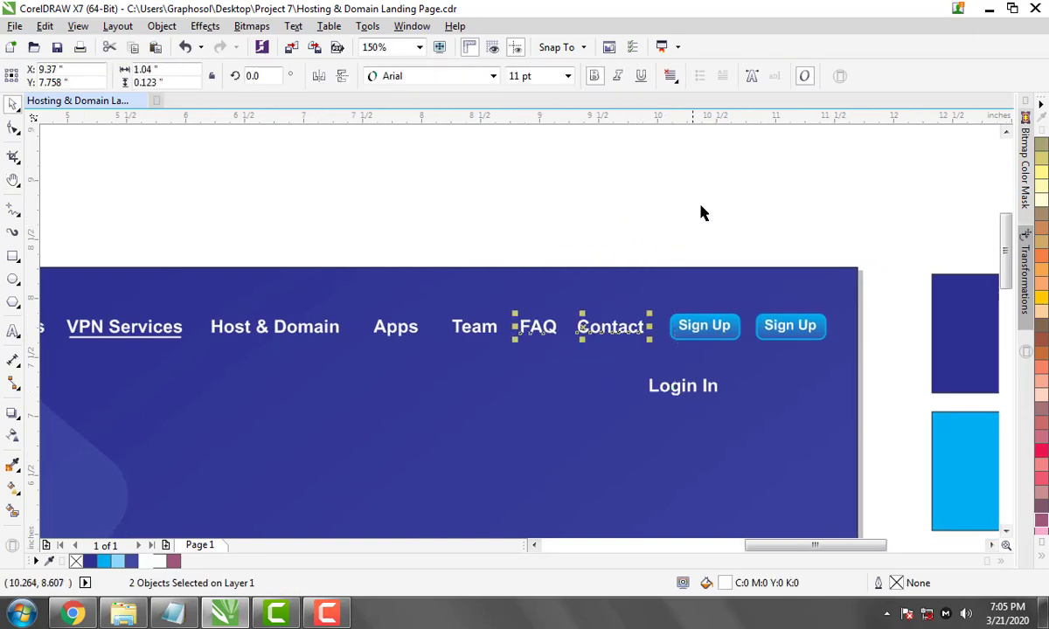
{"action": "mouse_move", "coordinate": [670, 215]}
{"action": "left_mouse_down"}
{"action": "mouse_move", "coordinate": [434, 344]}
{"action": "mouse_move", "coordinate": [367, 350]}
{"action": "left_mouse_up"}
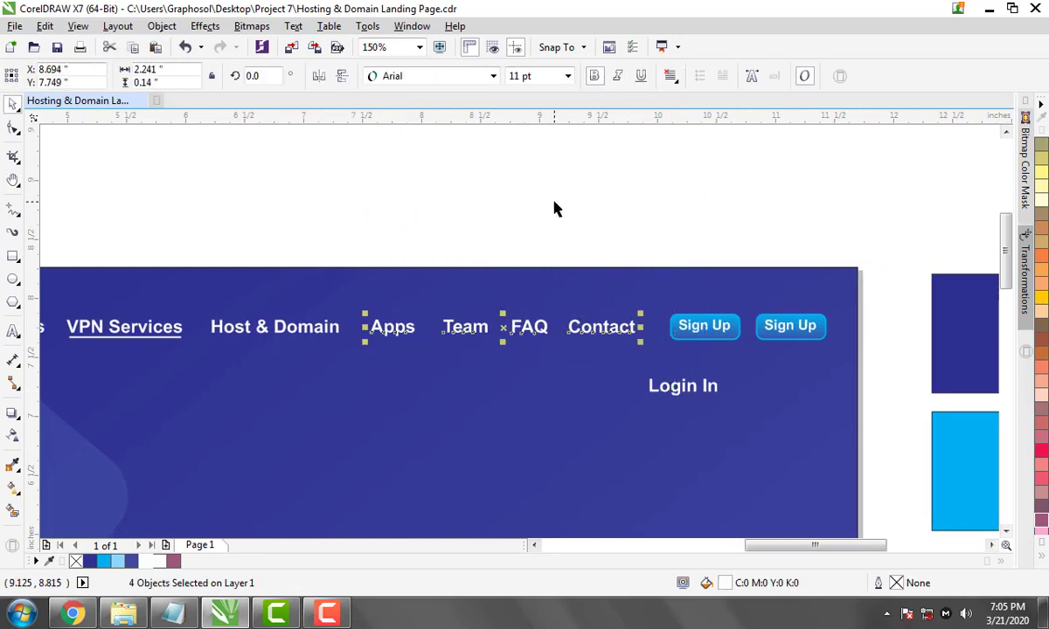
{"action": "key", "text": "h"}
{"action": "left_click_drag", "start_coordinate": [768, 216], "coordinate": [711, 207]}
{"action": "scroll", "coordinate": [798, 373], "scroll_direction": "up", "scroll_amount": 2}
Relabel the second button 'Login In' and delete the leftover Login In text
{"action": "left_click", "coordinate": [580, 302]}
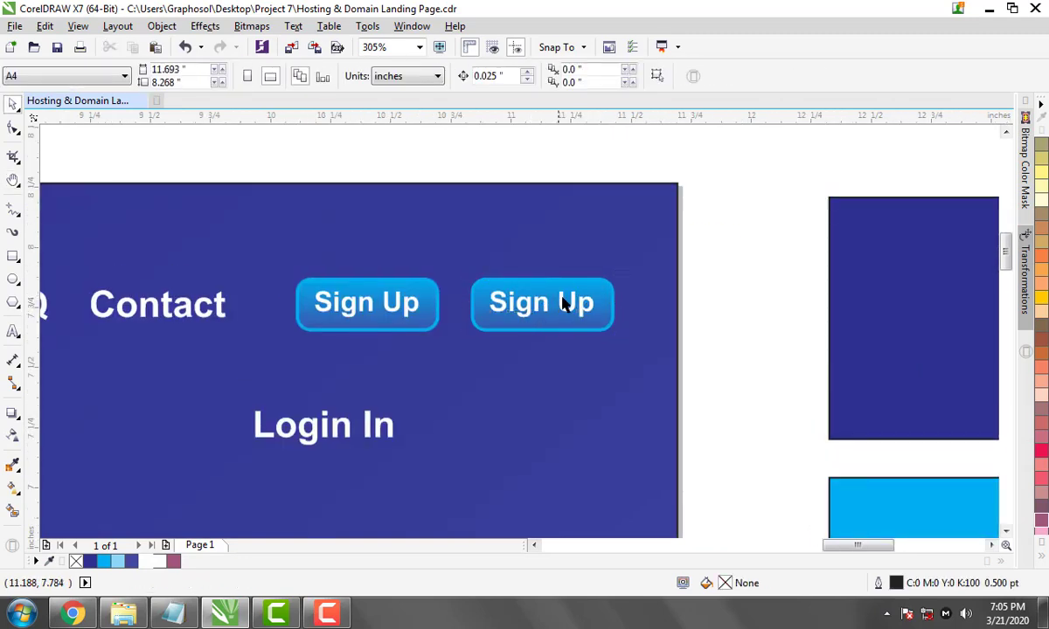
{"action": "double_click", "coordinate": [562, 302]}
{"action": "type", "text": "Login In"}
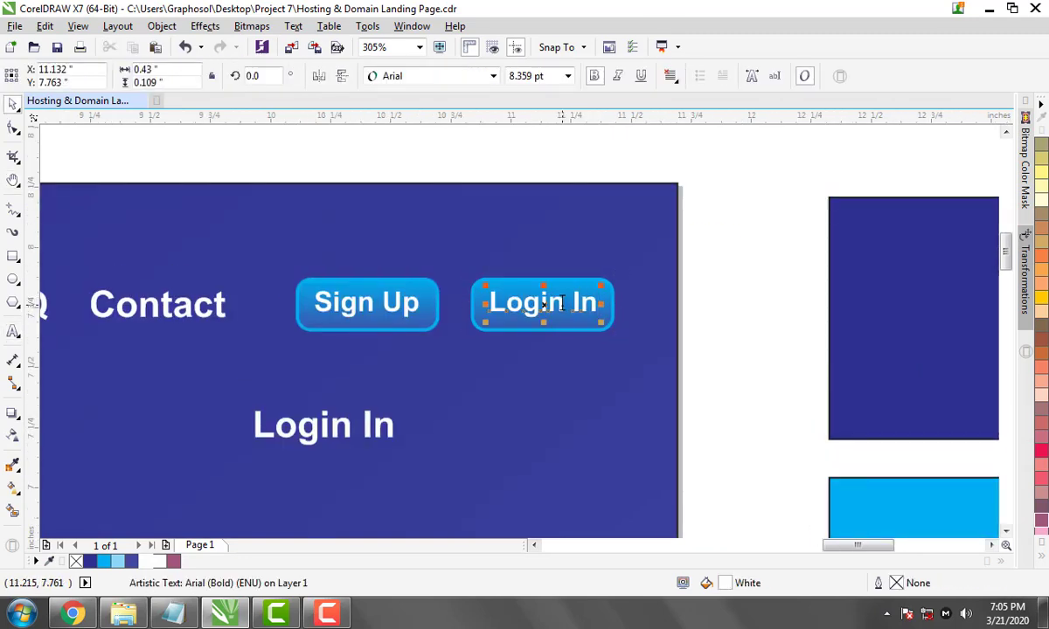
{"action": "key", "text": "ctrl+space"}
{"action": "left_click", "coordinate": [323, 425]}
{"action": "key", "text": "Delete"}
Select the eight nav menu items and pan to show more of the banner
{"action": "key", "text": "h"}
{"action": "scroll", "coordinate": [560, 295], "scroll_direction": "down", "scroll_amount": 4}
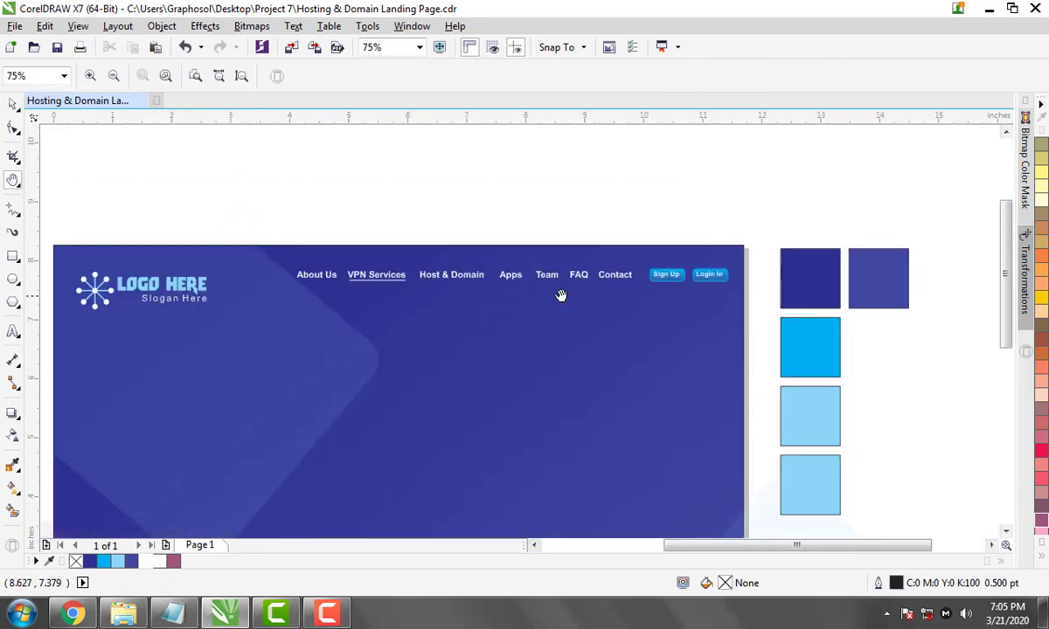
{"action": "key", "text": "space"}
{"action": "left_click_drag", "start_coordinate": [637, 206], "coordinate": [259, 317]}
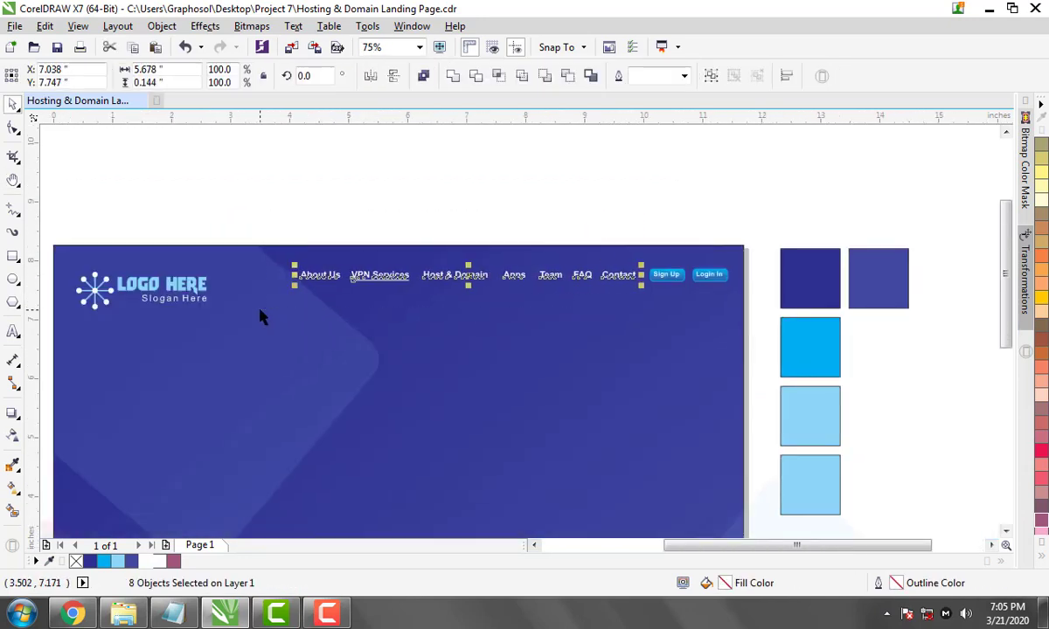
{"action": "key", "text": "h"}
{"action": "mouse_move", "coordinate": [489, 354]}
{"action": "left_mouse_down"}
{"action": "mouse_move", "coordinate": [483, 394]}
{"action": "mouse_move", "coordinate": [669, 360]}
{"action": "left_mouse_up"}
{"action": "key", "text": "space"}
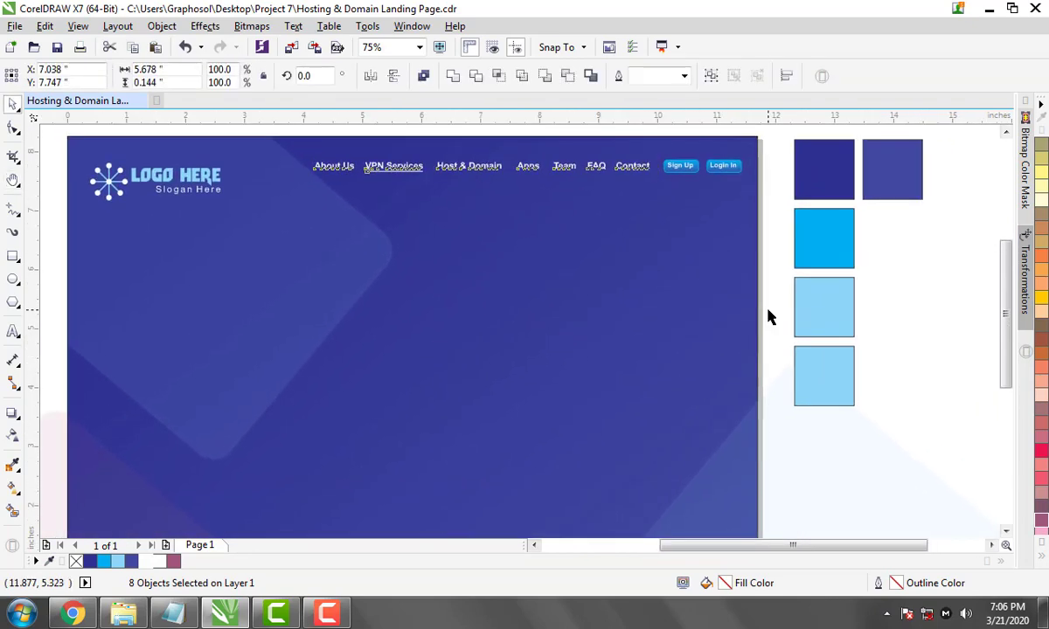
Copy the three-line heading from Notepad and paste it as text onto the banner
{"action": "key", "text": "Escape"}
{"action": "key", "text": "alt+Tab"}
{"action": "scroll", "coordinate": [477, 230], "scroll_direction": "down", "scroll_amount": 4}
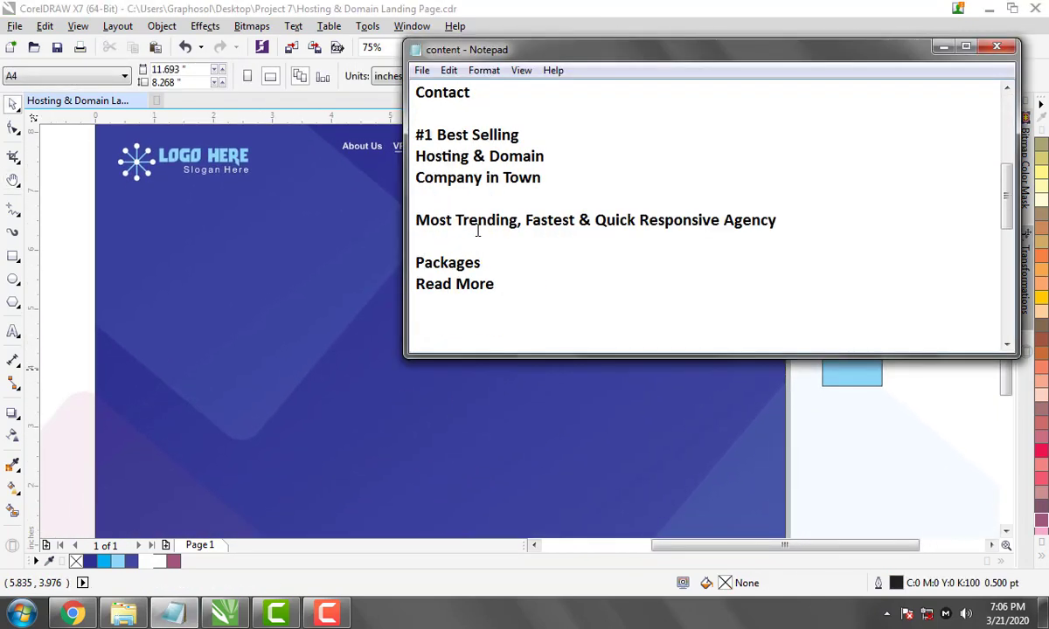
{"action": "left_click_drag", "start_coordinate": [413, 134], "coordinate": [536, 180]}
{"action": "key", "text": "ctrl+c"}
{"action": "key", "text": "alt+Tab"}
{"action": "key", "text": "F8"}
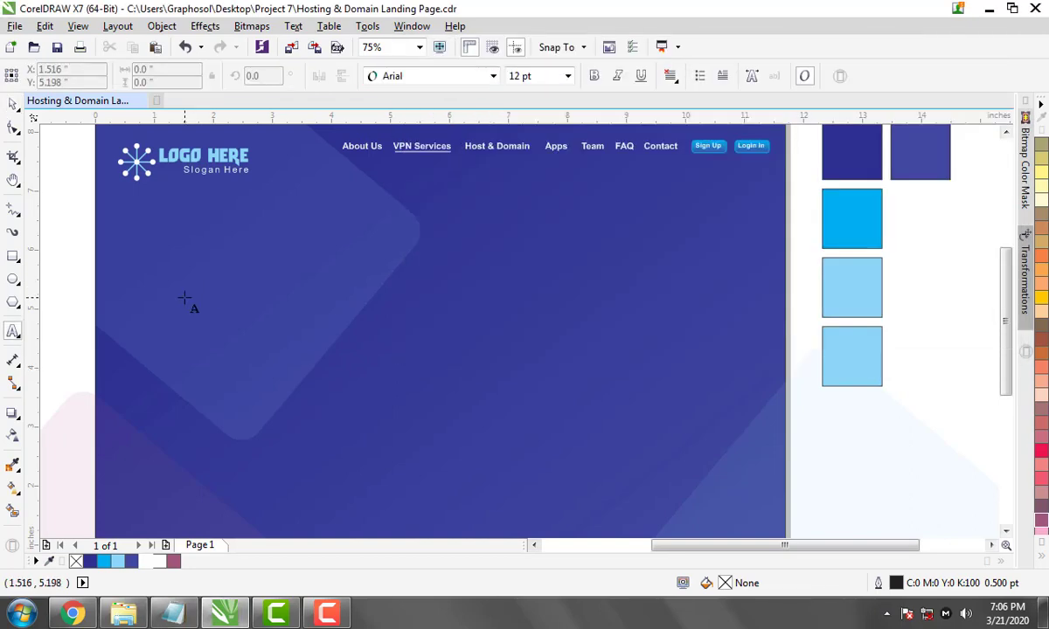
{"action": "left_click", "coordinate": [185, 297]}
{"action": "key", "text": "ctrl+v"}
{"action": "key", "text": "ctrl+space"}
Try the Arnprior font, then the Arwen font, on the heading
{"action": "left_click", "coordinate": [493, 76]}
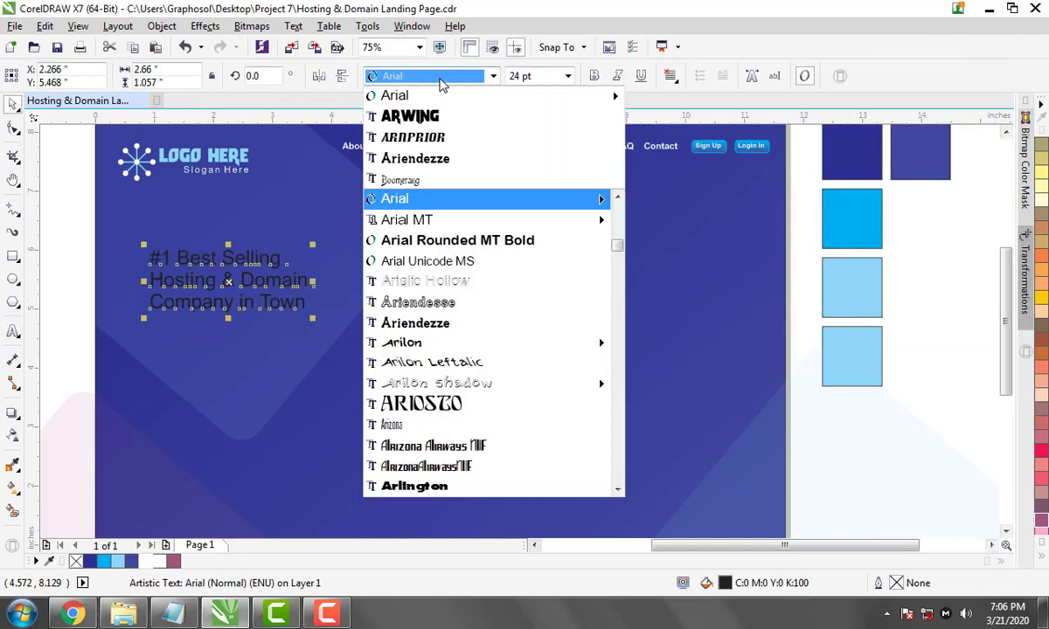
{"action": "left_click", "coordinate": [429, 137]}
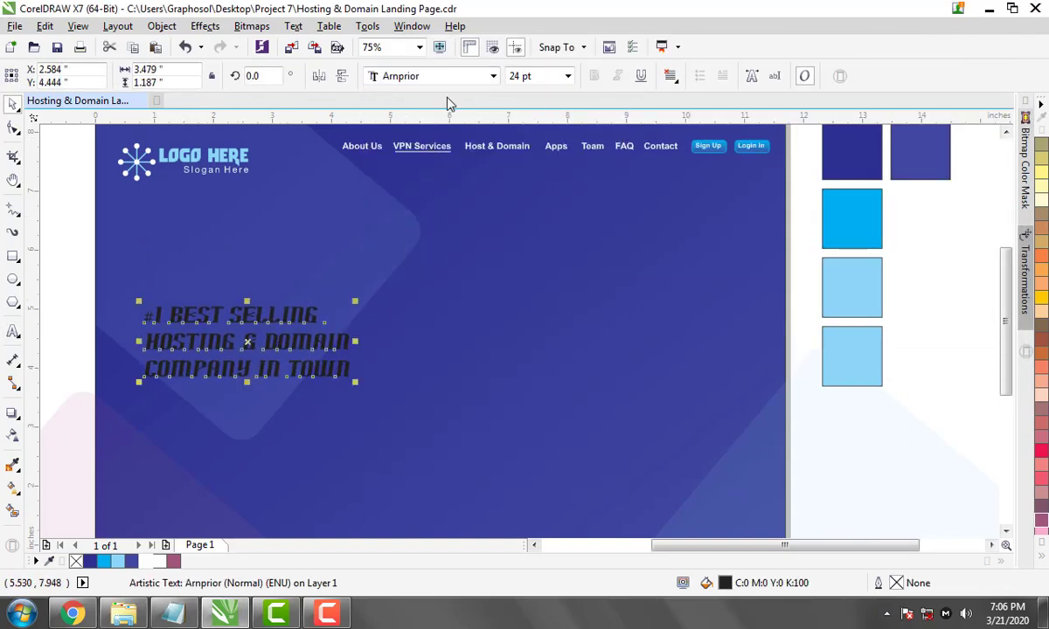
{"action": "left_click", "coordinate": [437, 76]}
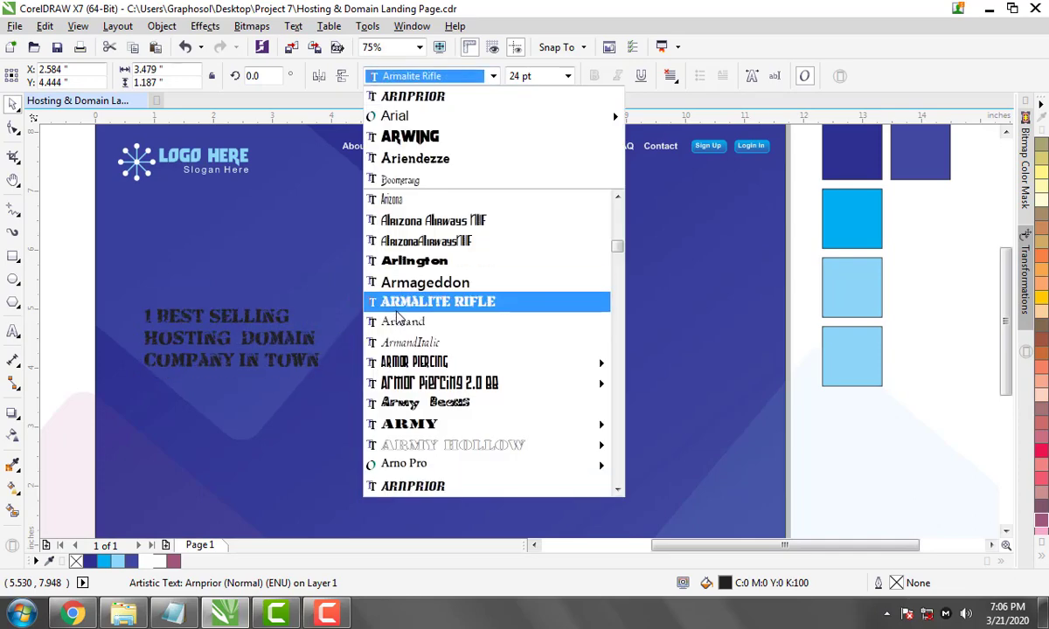
{"action": "scroll", "coordinate": [398, 315], "scroll_direction": "down", "scroll_amount": 1}
{"action": "scroll", "coordinate": [397, 315], "scroll_direction": "down", "scroll_amount": 3}
{"action": "scroll", "coordinate": [398, 314], "scroll_direction": "down", "scroll_amount": 3}
{"action": "scroll", "coordinate": [398, 262], "scroll_direction": "down", "scroll_amount": 3}
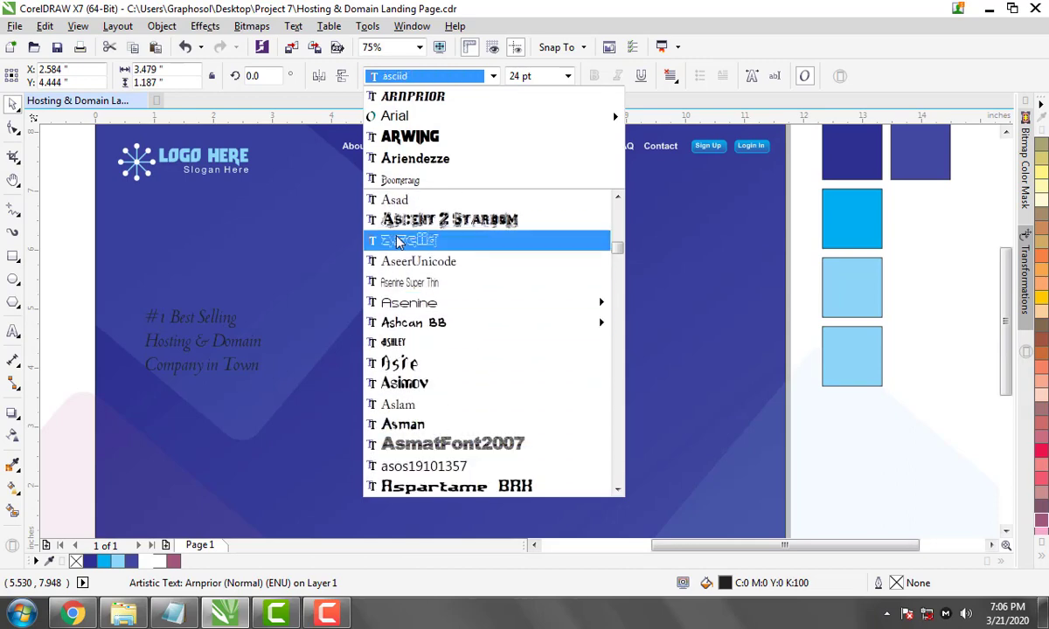
{"action": "scroll", "coordinate": [398, 242], "scroll_direction": "up", "scroll_amount": 3}
{"action": "left_click", "coordinate": [390, 277]}
Try the Athletic font on the heading
{"action": "left_click", "coordinate": [411, 77]}
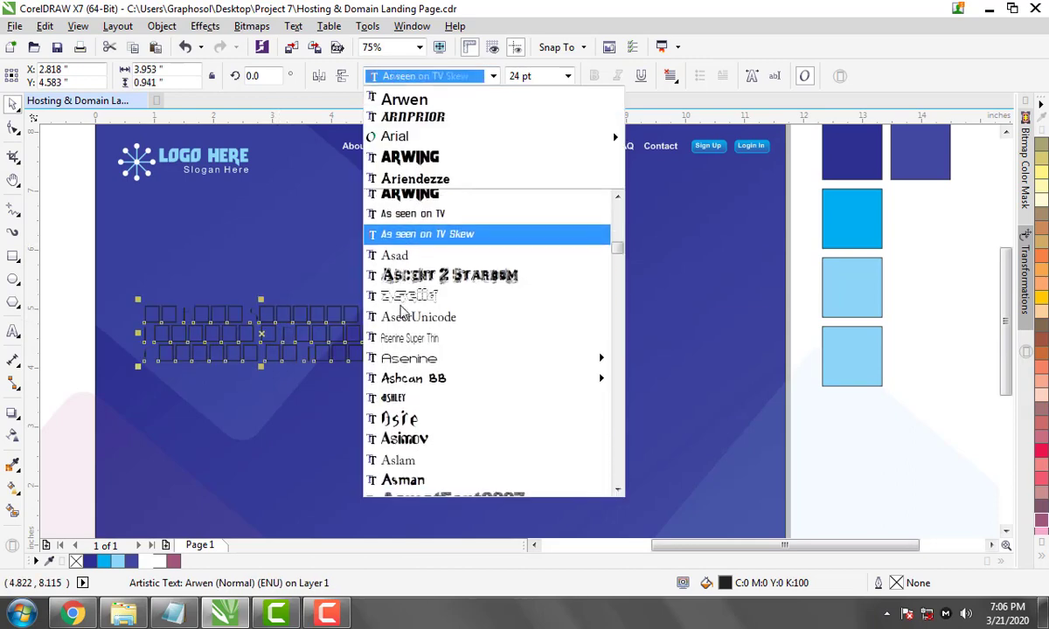
{"action": "scroll", "coordinate": [411, 301], "scroll_direction": "down", "scroll_amount": 2}
{"action": "scroll", "coordinate": [415, 341], "scroll_direction": "down", "scroll_amount": 2}
{"action": "scroll", "coordinate": [415, 341], "scroll_direction": "down", "scroll_amount": 2}
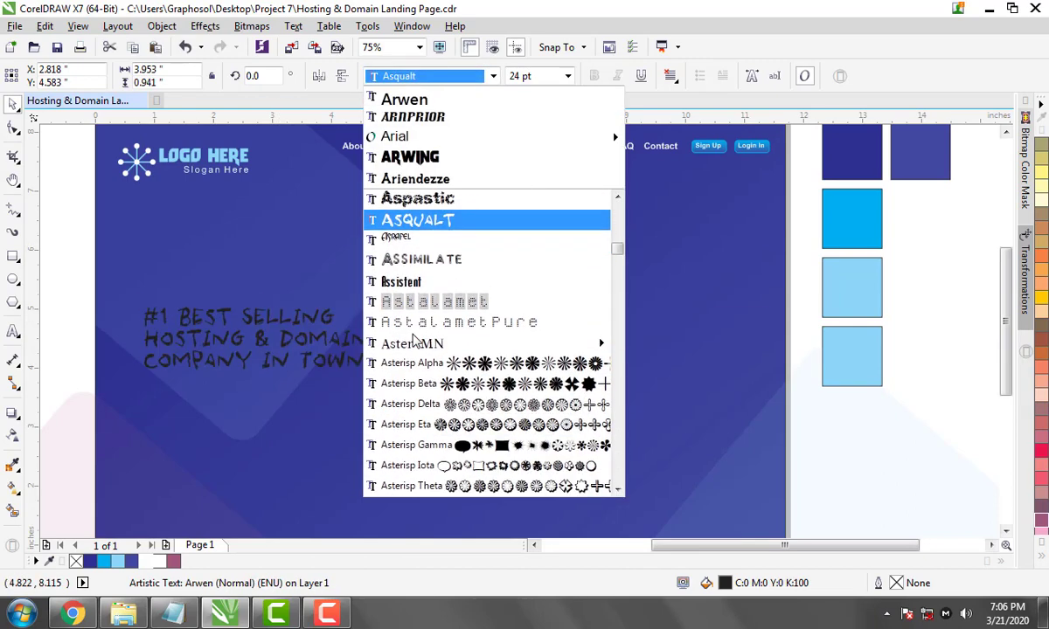
{"action": "scroll", "coordinate": [415, 341], "scroll_direction": "down", "scroll_amount": 2}
{"action": "scroll", "coordinate": [415, 341], "scroll_direction": "down", "scroll_amount": 2}
{"action": "scroll", "coordinate": [416, 341], "scroll_direction": "down", "scroll_amount": 1}
{"action": "scroll", "coordinate": [415, 341], "scroll_direction": "down", "scroll_amount": 1}
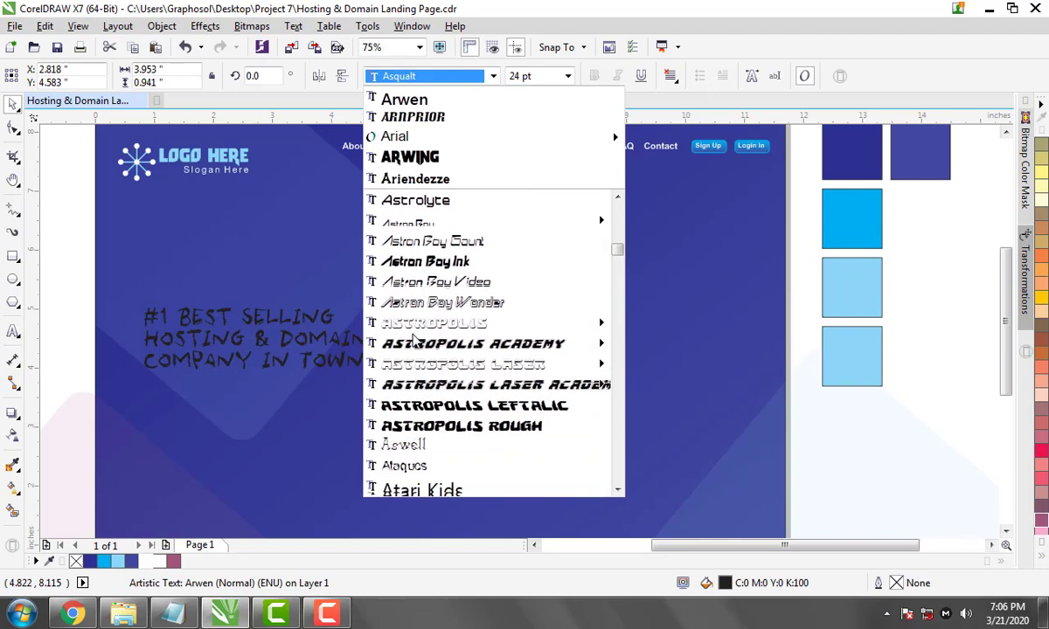
{"action": "scroll", "coordinate": [415, 341], "scroll_direction": "down", "scroll_amount": 3}
{"action": "scroll", "coordinate": [415, 341], "scroll_direction": "down", "scroll_amount": 1}
{"action": "scroll", "coordinate": [417, 295], "scroll_direction": "down", "scroll_amount": 1}
{"action": "left_click", "coordinate": [418, 295]}
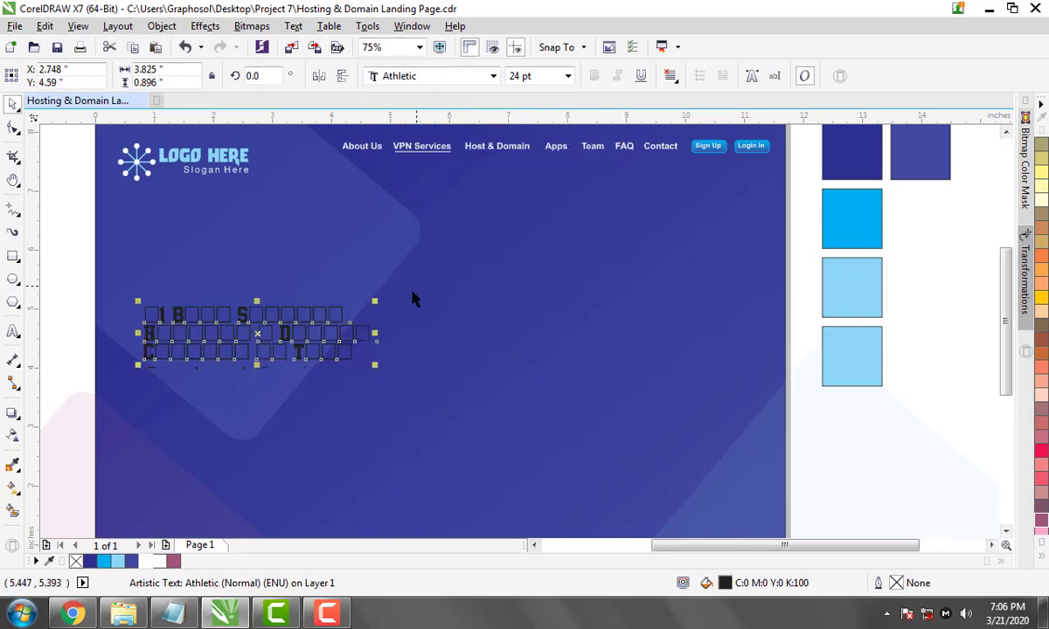
Set the headline in the Bengasi font and fill it white
{"action": "left_click", "coordinate": [428, 76]}
{"action": "scroll", "coordinate": [437, 338], "scroll_direction": "down", "scroll_amount": 3}
{"action": "scroll", "coordinate": [437, 339], "scroll_direction": "down", "scroll_amount": 5}
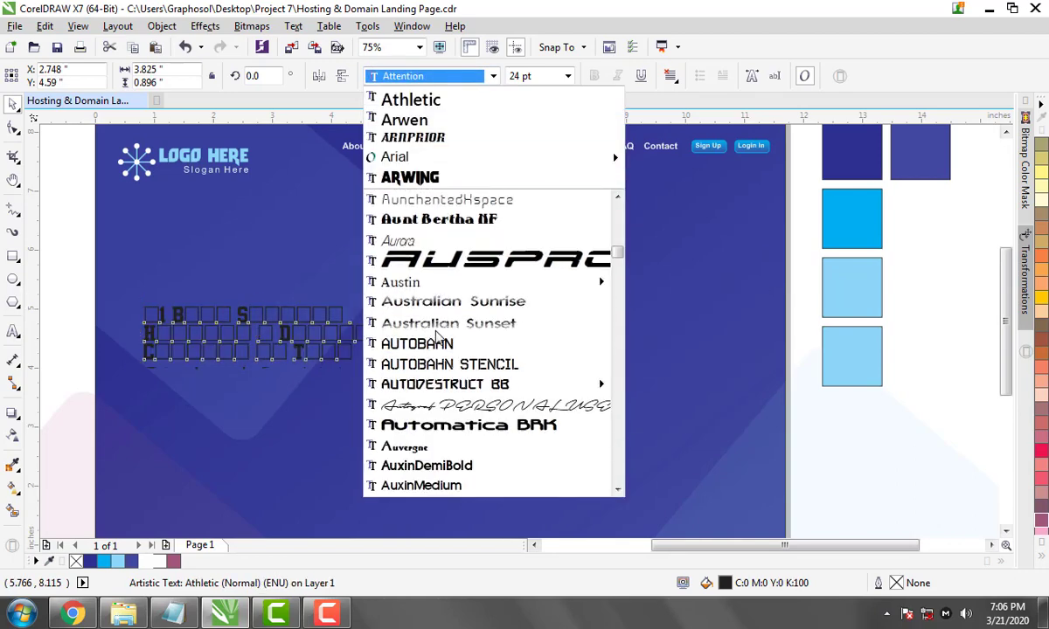
{"action": "scroll", "coordinate": [441, 297], "scroll_direction": "down", "scroll_amount": 1}
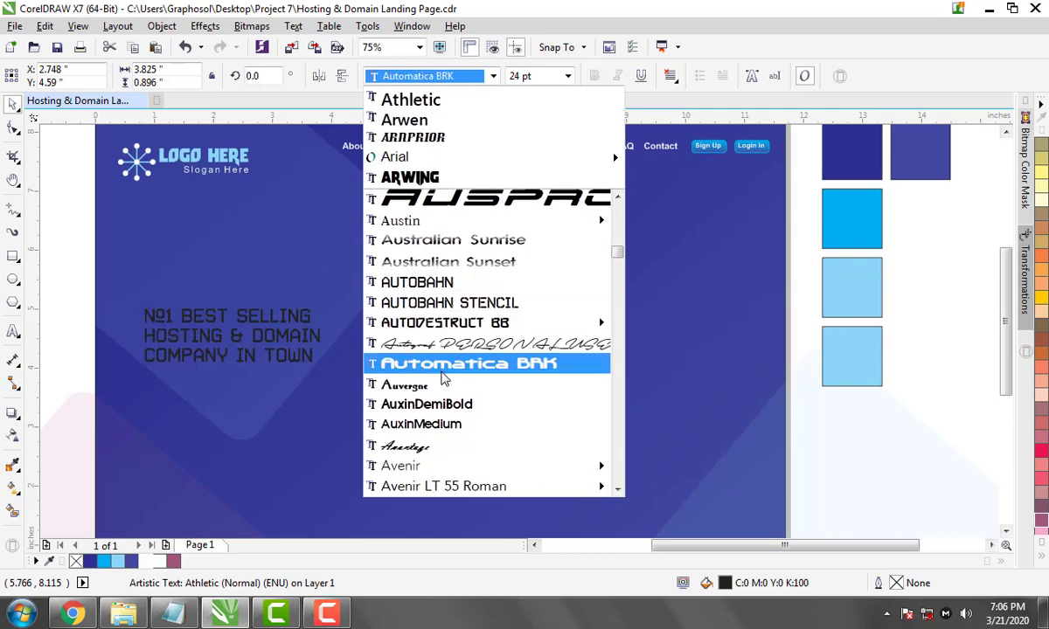
{"action": "scroll", "coordinate": [441, 367], "scroll_direction": "down", "scroll_amount": 2}
{"action": "scroll", "coordinate": [442, 398], "scroll_direction": "down", "scroll_amount": 1}
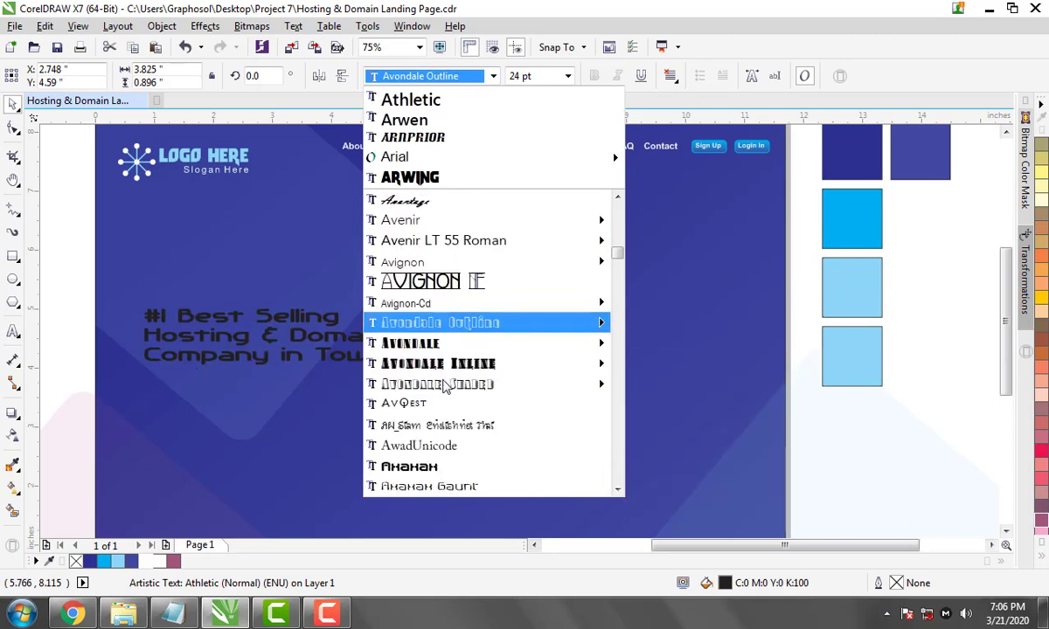
{"action": "scroll", "coordinate": [442, 393], "scroll_direction": "down", "scroll_amount": 5}
{"action": "scroll", "coordinate": [444, 393], "scroll_direction": "down", "scroll_amount": 5}
{"action": "scroll", "coordinate": [442, 389], "scroll_direction": "down", "scroll_amount": 5}
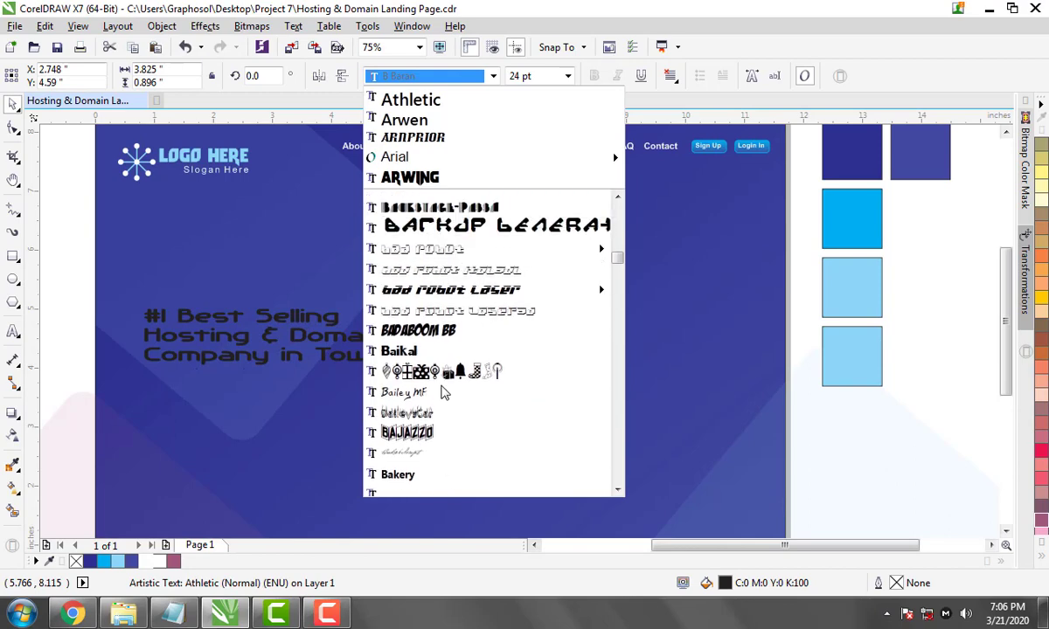
{"action": "scroll", "coordinate": [439, 389], "scroll_direction": "down", "scroll_amount": 4}
{"action": "scroll", "coordinate": [437, 371], "scroll_direction": "down", "scroll_amount": 2}
{"action": "scroll", "coordinate": [433, 358], "scroll_direction": "down", "scroll_amount": 2}
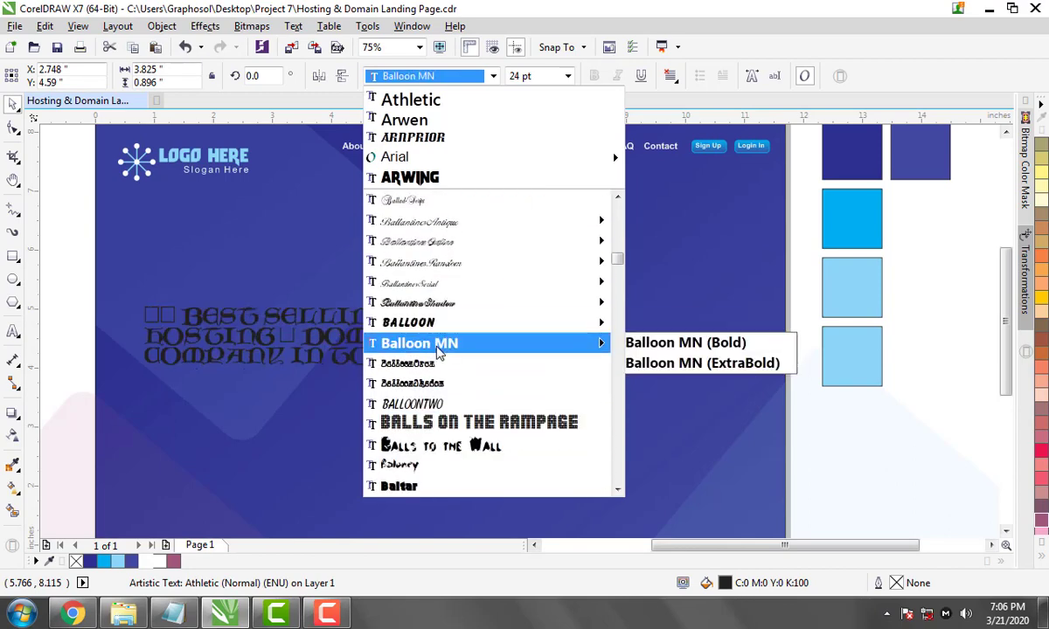
{"action": "scroll", "coordinate": [424, 341], "scroll_direction": "down", "scroll_amount": 2}
{"action": "scroll", "coordinate": [422, 265], "scroll_direction": "down", "scroll_amount": 3}
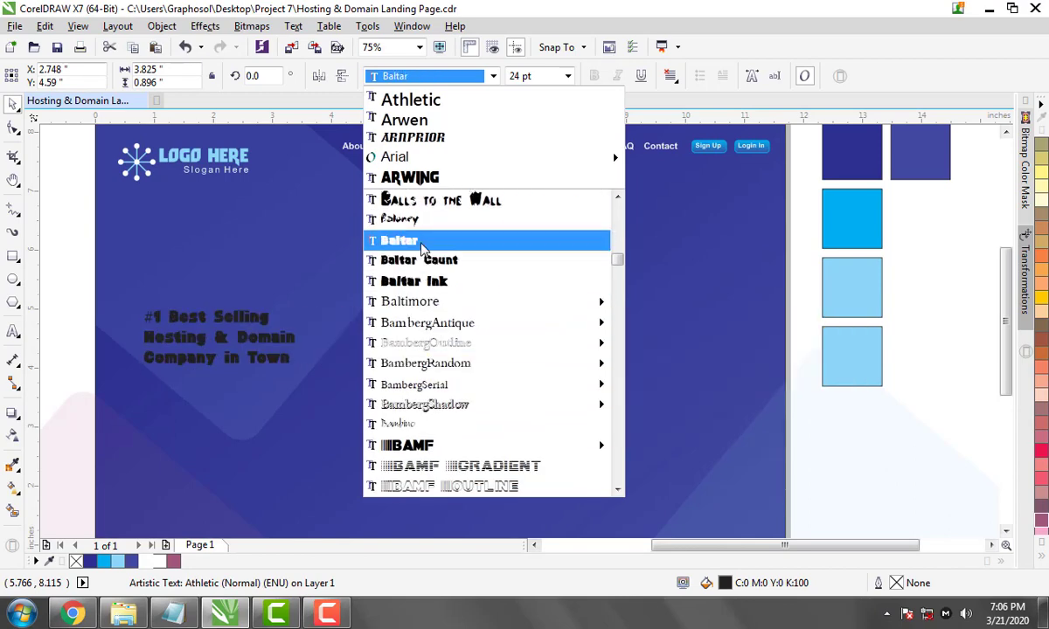
{"action": "scroll", "coordinate": [411, 350], "scroll_direction": "down", "scroll_amount": 2}
{"action": "scroll", "coordinate": [427, 325], "scroll_direction": "down", "scroll_amount": 1}
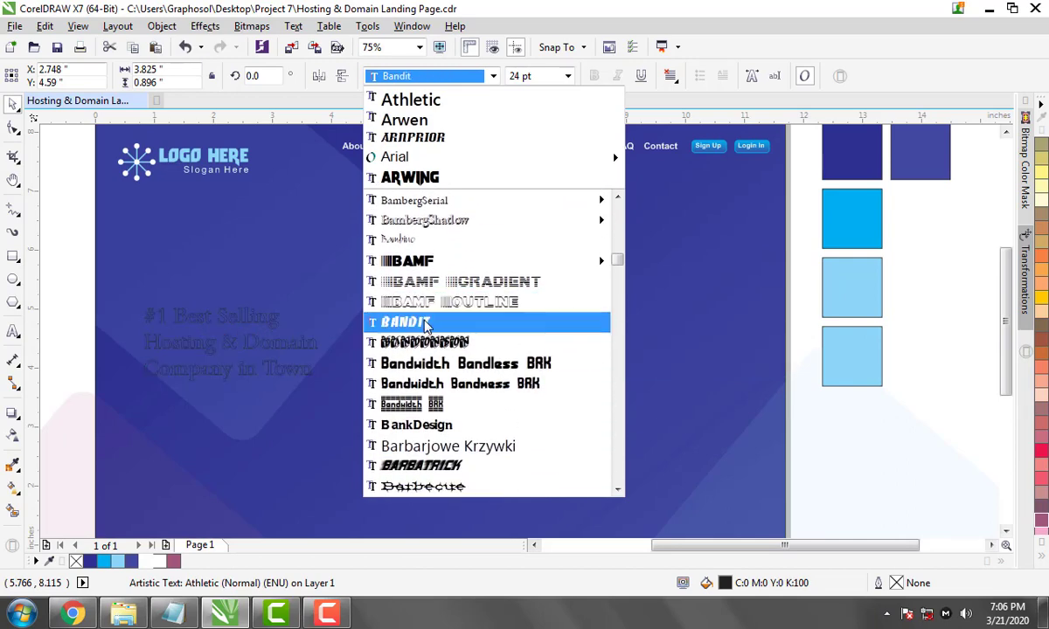
{"action": "scroll", "coordinate": [423, 325], "scroll_direction": "down", "scroll_amount": 2}
{"action": "scroll", "coordinate": [437, 306], "scroll_direction": "down", "scroll_amount": 1}
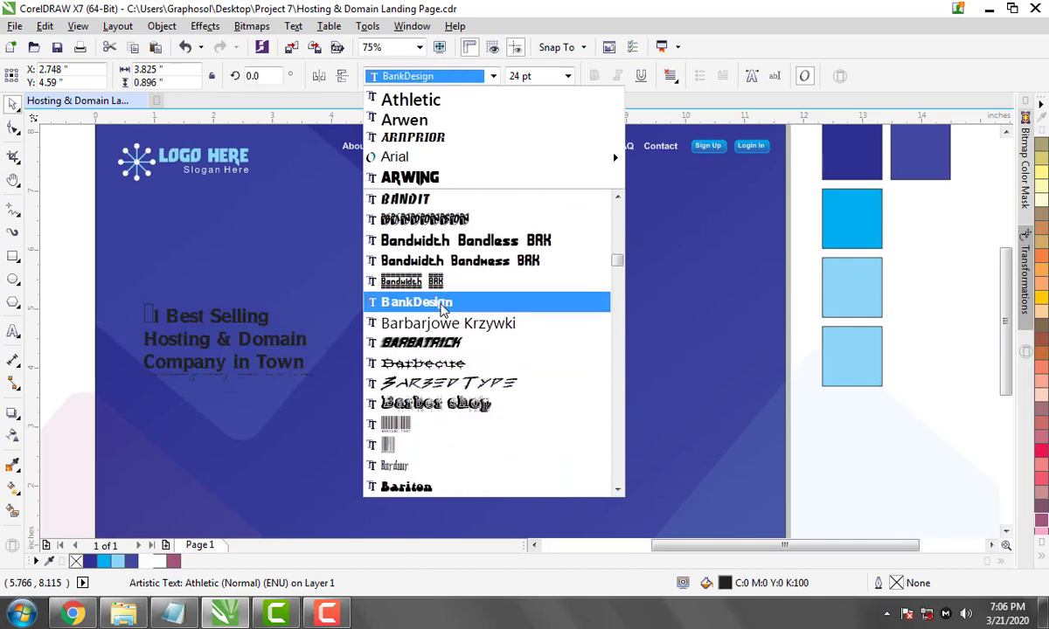
{"action": "scroll", "coordinate": [444, 393], "scroll_direction": "down", "scroll_amount": 1}
{"action": "scroll", "coordinate": [434, 411], "scroll_direction": "down", "scroll_amount": 1}
{"action": "scroll", "coordinate": [433, 409], "scroll_direction": "down", "scroll_amount": 2}
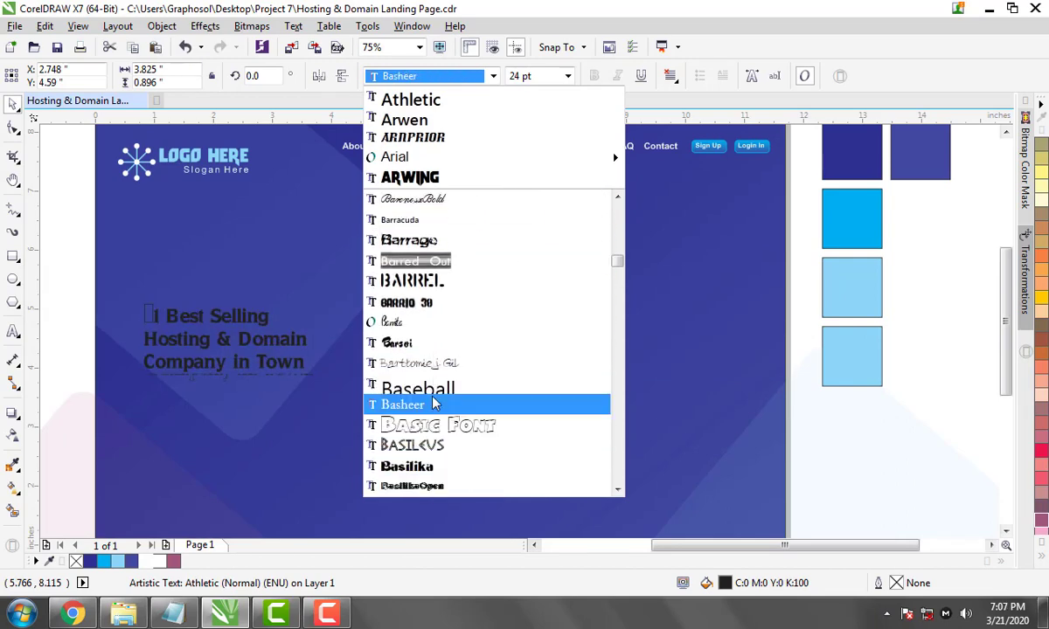
{"action": "scroll", "coordinate": [435, 403], "scroll_direction": "down", "scroll_amount": 1}
{"action": "scroll", "coordinate": [434, 403], "scroll_direction": "down", "scroll_amount": 3}
{"action": "scroll", "coordinate": [434, 402], "scroll_direction": "down", "scroll_amount": 1}
{"action": "scroll", "coordinate": [434, 403], "scroll_direction": "down", "scroll_amount": 2}
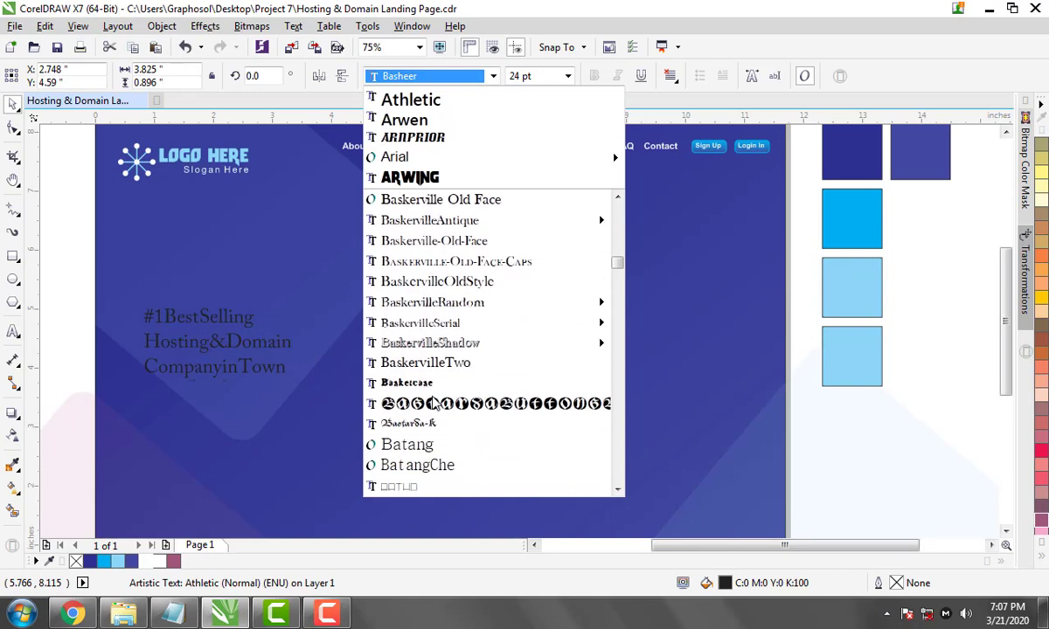
{"action": "scroll", "coordinate": [435, 402], "scroll_direction": "down", "scroll_amount": 1}
{"action": "scroll", "coordinate": [434, 403], "scroll_direction": "down", "scroll_amount": 5}
{"action": "scroll", "coordinate": [434, 403], "scroll_direction": "down", "scroll_amount": 2}
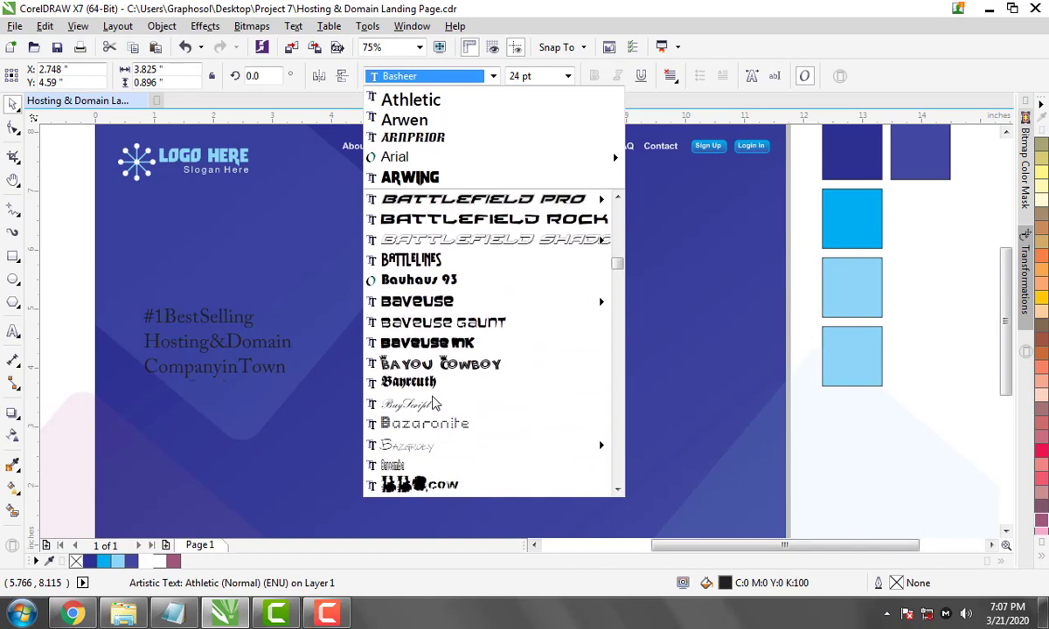
{"action": "scroll", "coordinate": [435, 402], "scroll_direction": "down", "scroll_amount": 3}
{"action": "scroll", "coordinate": [434, 402], "scroll_direction": "down", "scroll_amount": 3}
{"action": "scroll", "coordinate": [434, 402], "scroll_direction": "down", "scroll_amount": 5}
{"action": "scroll", "coordinate": [435, 403], "scroll_direction": "down", "scroll_amount": 3}
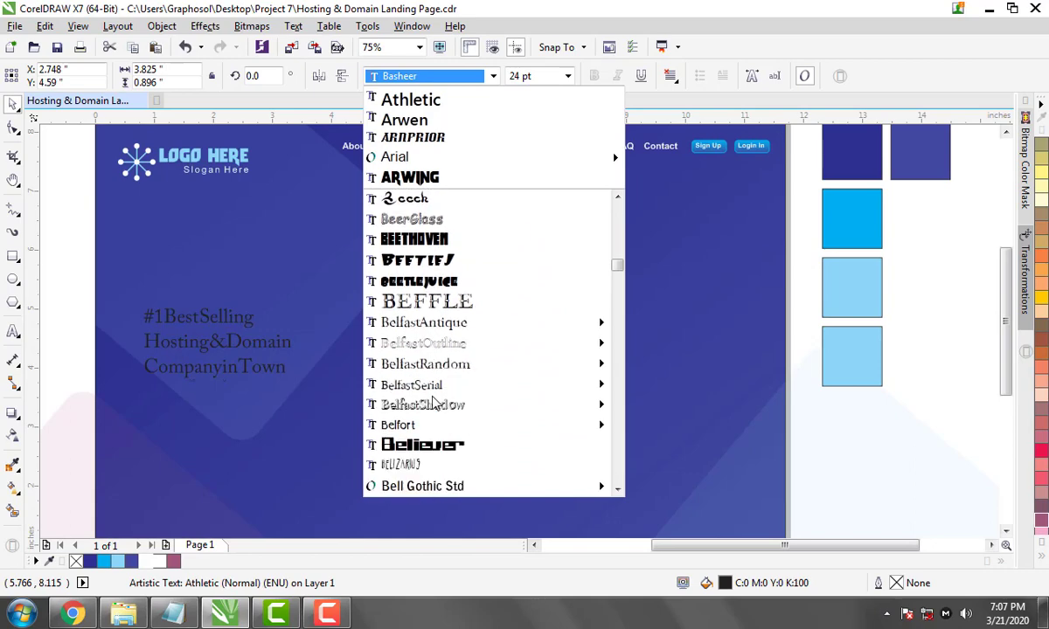
{"action": "scroll", "coordinate": [435, 403], "scroll_direction": "down", "scroll_amount": 4}
{"action": "scroll", "coordinate": [434, 403], "scroll_direction": "down", "scroll_amount": 2}
{"action": "scroll", "coordinate": [435, 403], "scroll_direction": "down", "scroll_amount": 2}
{"action": "scroll", "coordinate": [435, 403], "scroll_direction": "down", "scroll_amount": 1}
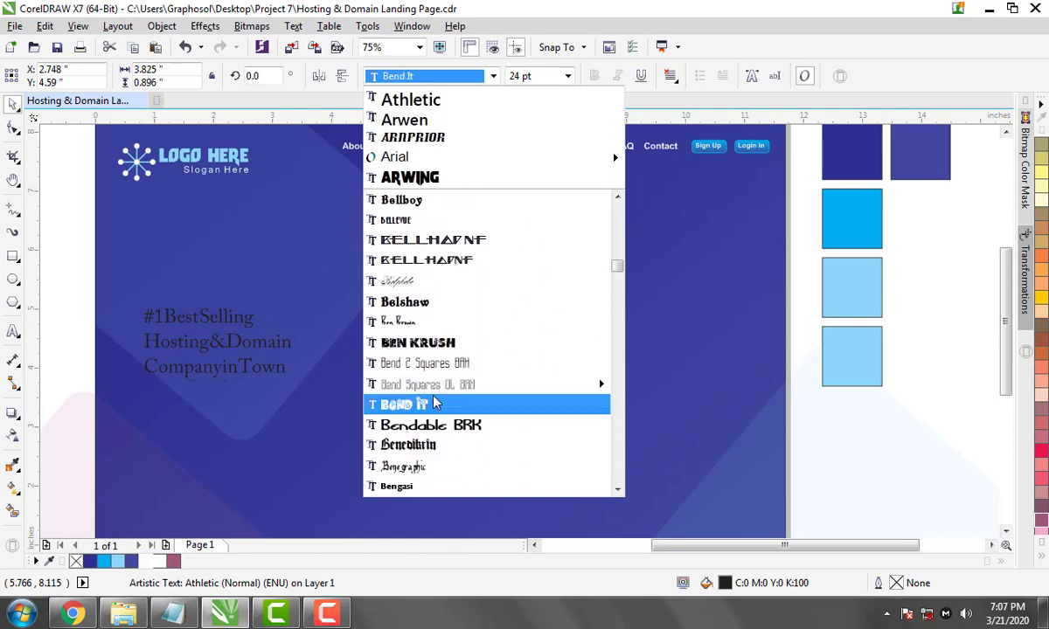
{"action": "scroll", "coordinate": [434, 403], "scroll_direction": "down", "scroll_amount": 1}
{"action": "scroll", "coordinate": [434, 402], "scroll_direction": "down", "scroll_amount": 2}
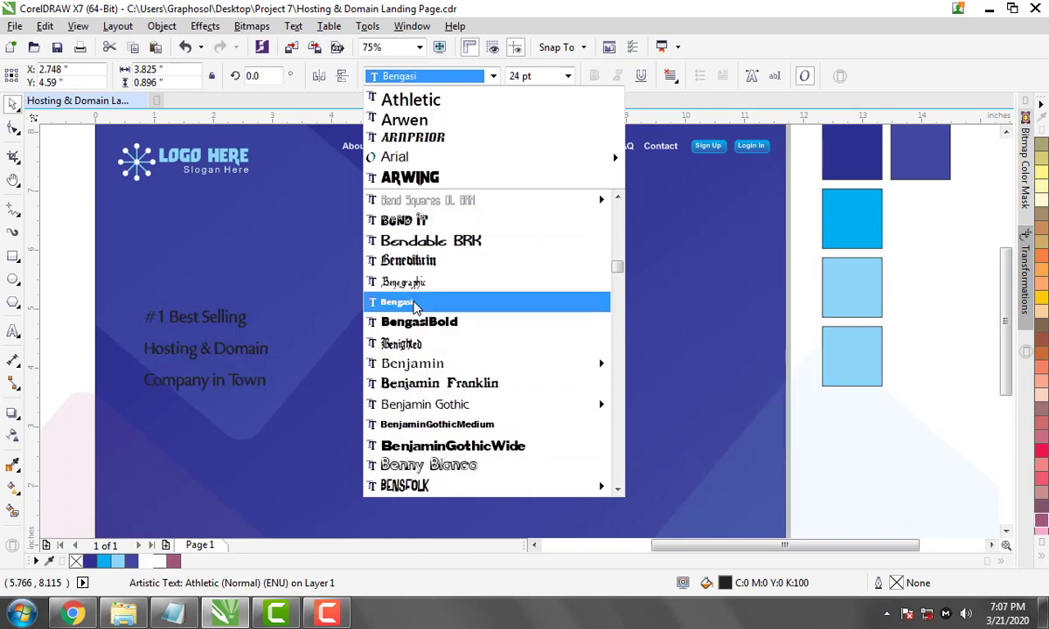
{"action": "left_click", "coordinate": [416, 305]}
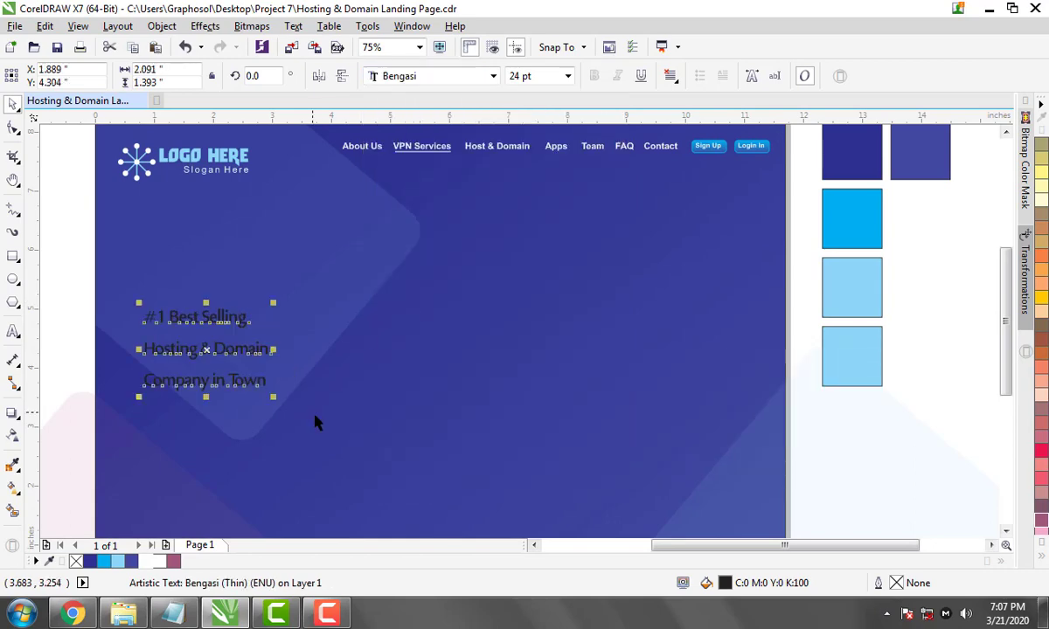
{"action": "left_click", "coordinate": [157, 561]}
Check the headline's colour, then try the Expressway Cd Xl font on it
{"action": "key", "text": "Escape"}
{"action": "left_click", "coordinate": [264, 351]}
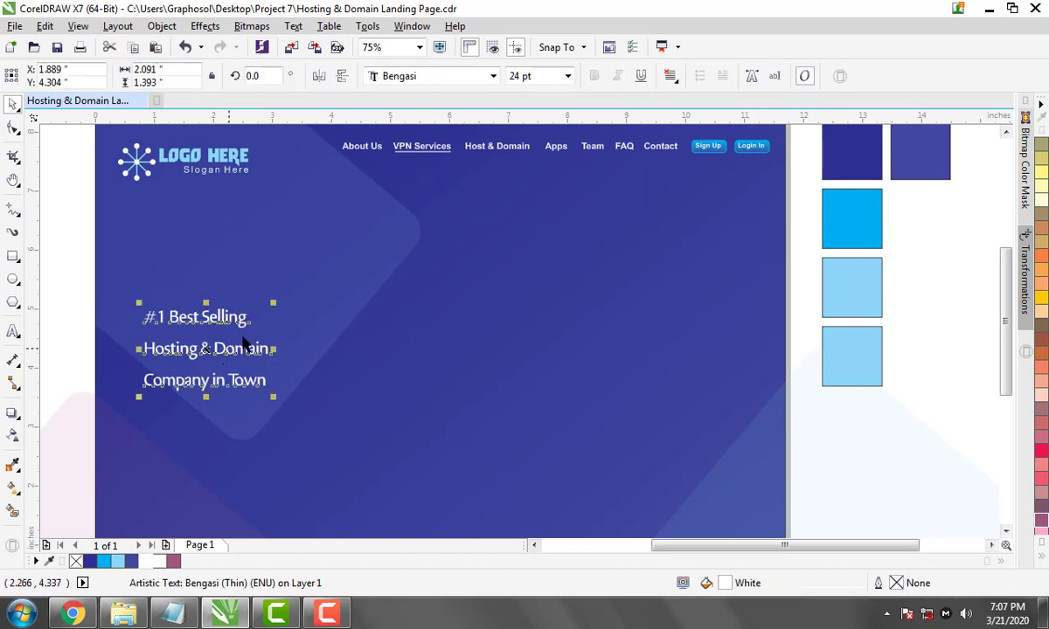
{"action": "left_click", "coordinate": [492, 76]}
{"action": "scroll", "coordinate": [526, 320], "scroll_direction": "down", "scroll_amount": 5}
{"action": "left_click_drag", "start_coordinate": [621, 269], "coordinate": [614, 370]}
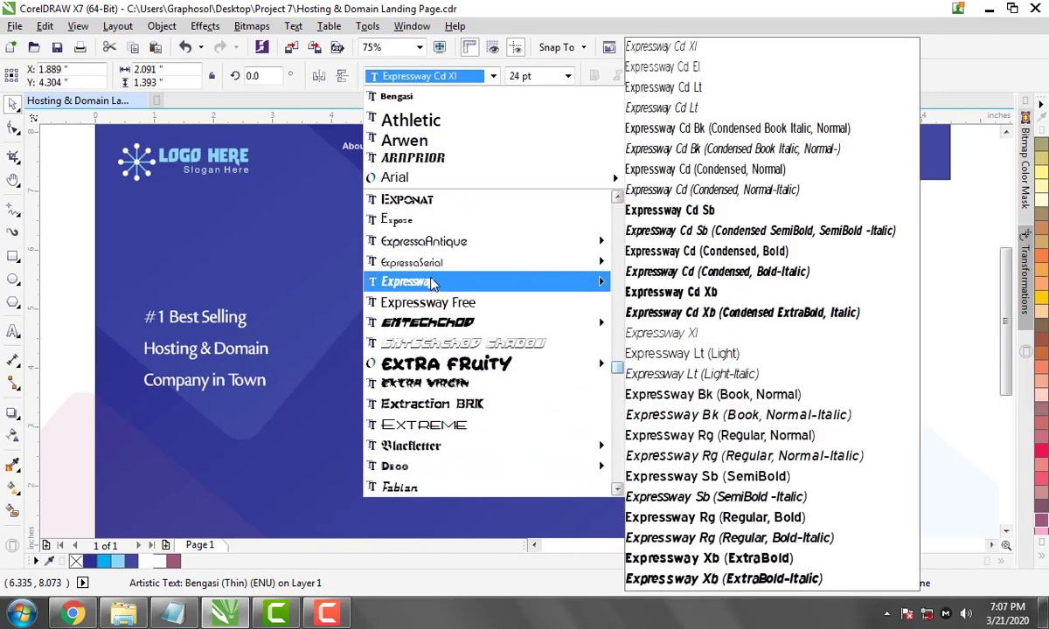
{"action": "left_click", "coordinate": [661, 47]}
Change the headline font to Farley MF
{"action": "left_click", "coordinate": [493, 76]}
{"action": "scroll", "coordinate": [461, 341], "scroll_direction": "down", "scroll_amount": 2}
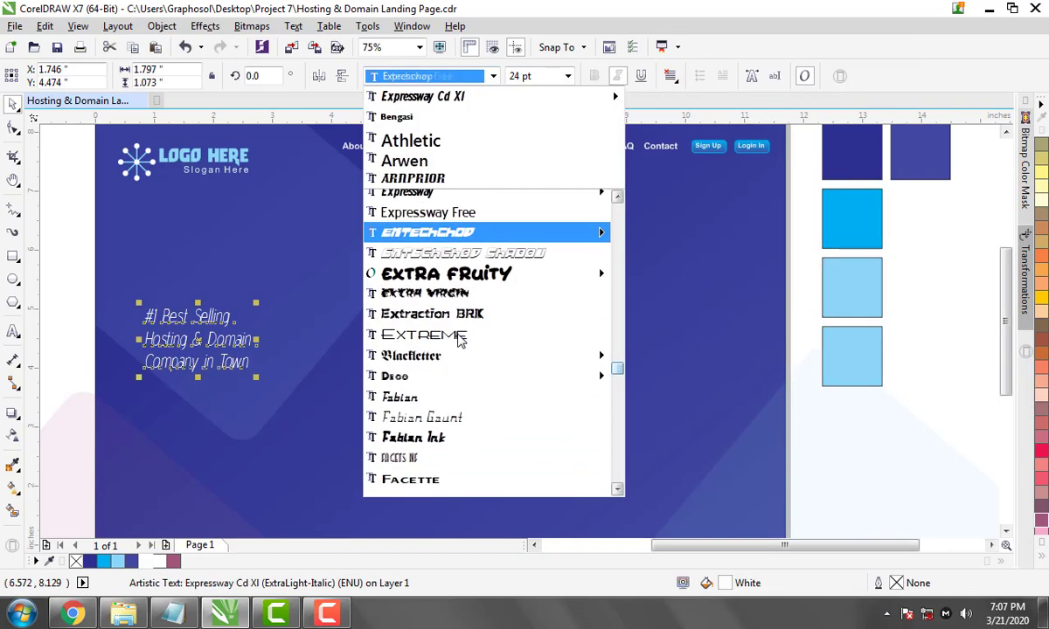
{"action": "scroll", "coordinate": [417, 403], "scroll_direction": "down", "scroll_amount": 1}
{"action": "scroll", "coordinate": [417, 403], "scroll_direction": "down", "scroll_amount": 2}
{"action": "scroll", "coordinate": [417, 403], "scroll_direction": "down", "scroll_amount": 1}
{"action": "scroll", "coordinate": [417, 405], "scroll_direction": "down", "scroll_amount": 1}
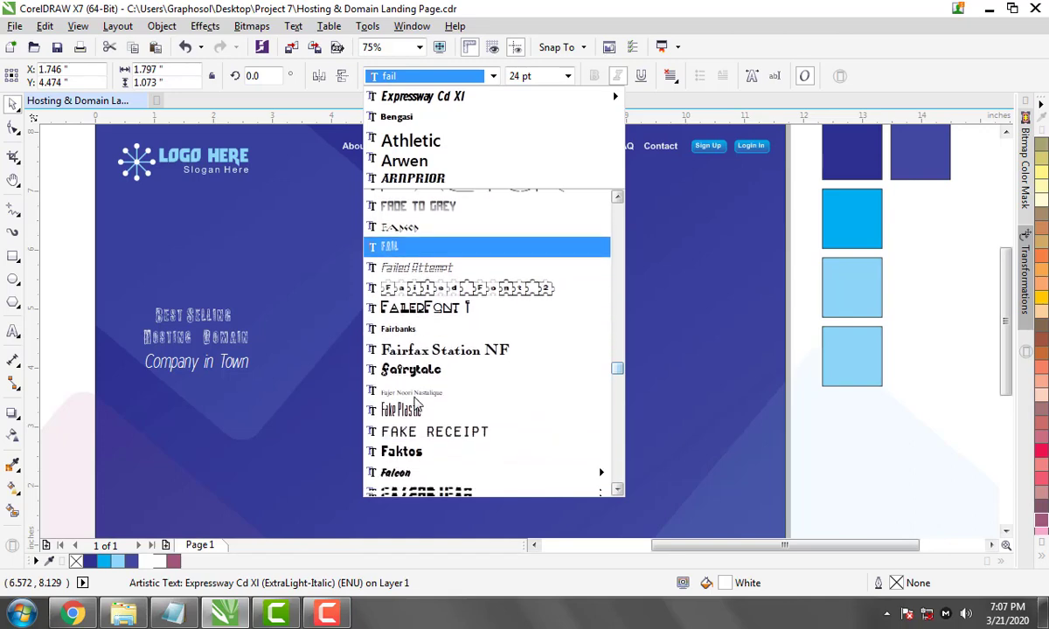
{"action": "scroll", "coordinate": [417, 403], "scroll_direction": "down", "scroll_amount": 4}
{"action": "scroll", "coordinate": [428, 395], "scroll_direction": "down", "scroll_amount": 1}
{"action": "scroll", "coordinate": [441, 388], "scroll_direction": "down", "scroll_amount": 3}
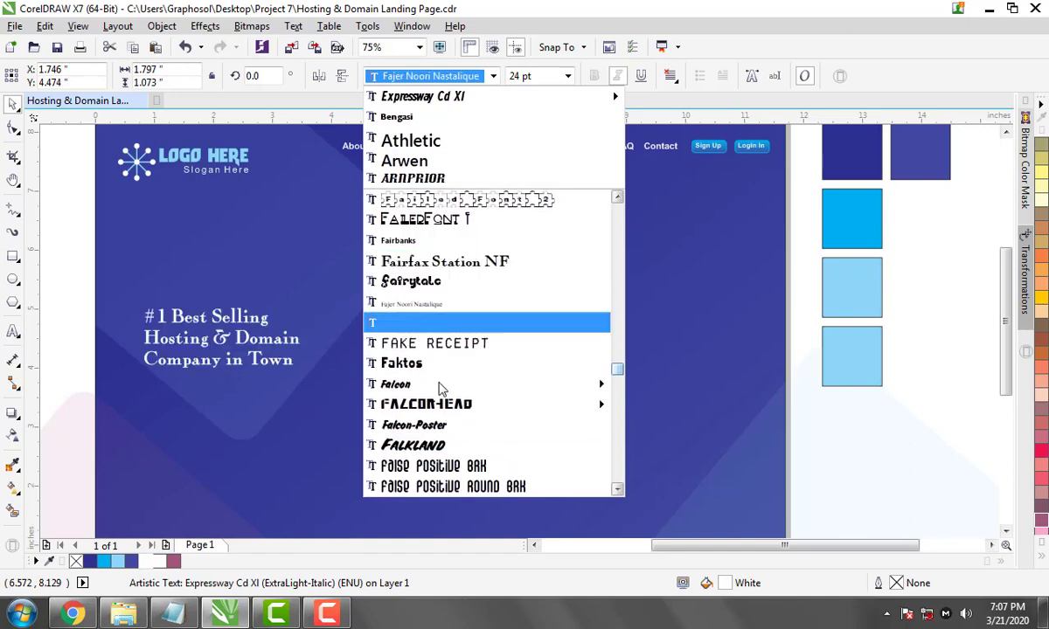
{"action": "scroll", "coordinate": [441, 427], "scroll_direction": "down", "scroll_amount": 1}
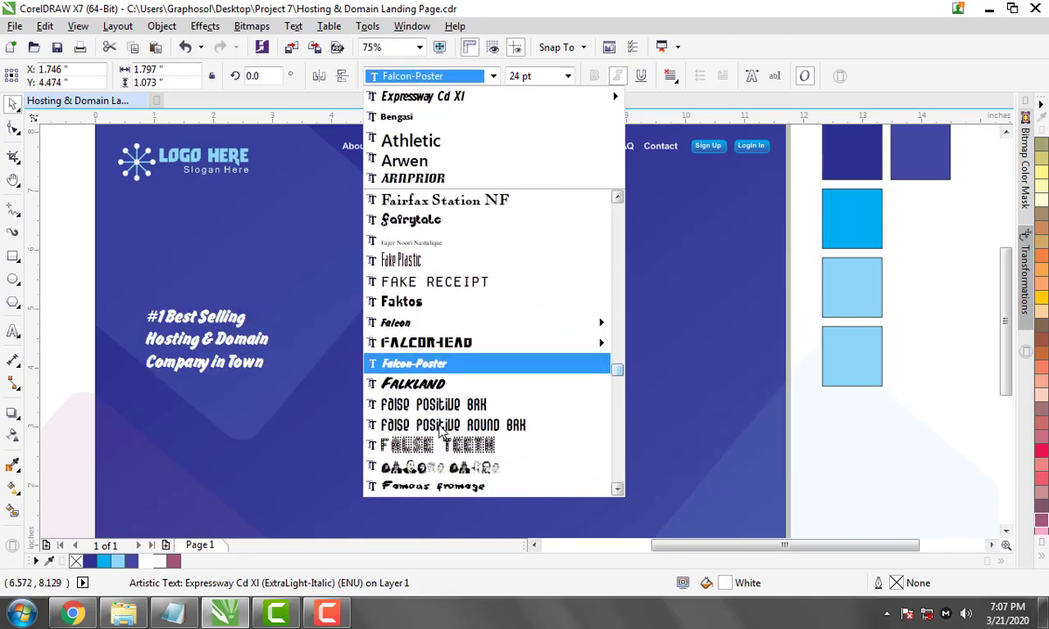
{"action": "scroll", "coordinate": [436, 375], "scroll_direction": "down", "scroll_amount": 2}
{"action": "scroll", "coordinate": [430, 358], "scroll_direction": "down", "scroll_amount": 1}
{"action": "left_click", "coordinate": [428, 347]}
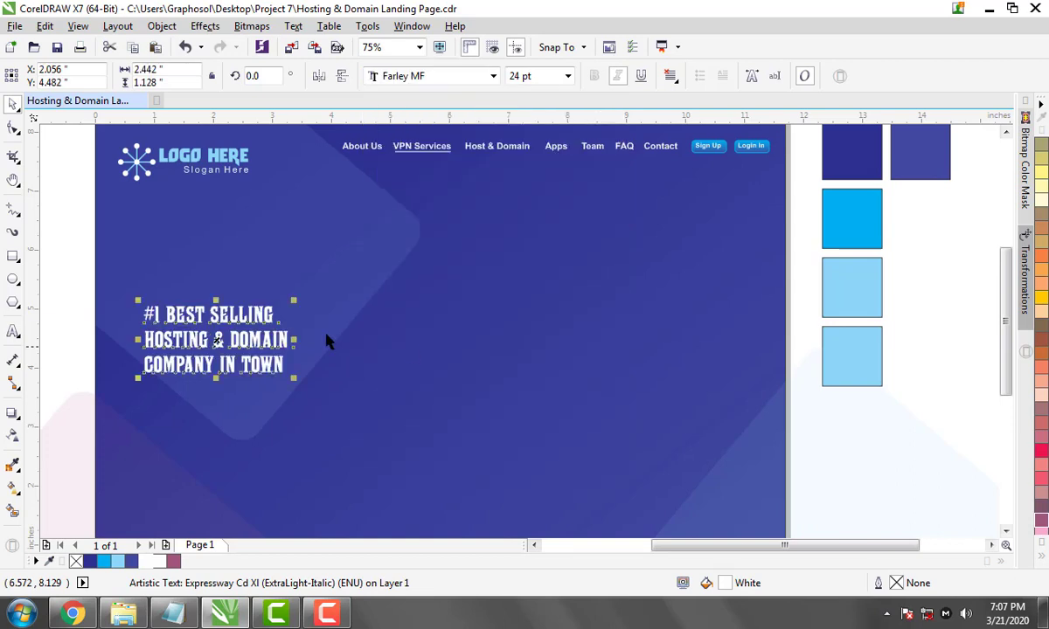
Widen the headline's letter spacing and enlarge it to about 41.5 pt
{"action": "left_click_drag", "start_coordinate": [295, 378], "coordinate": [366, 411]}
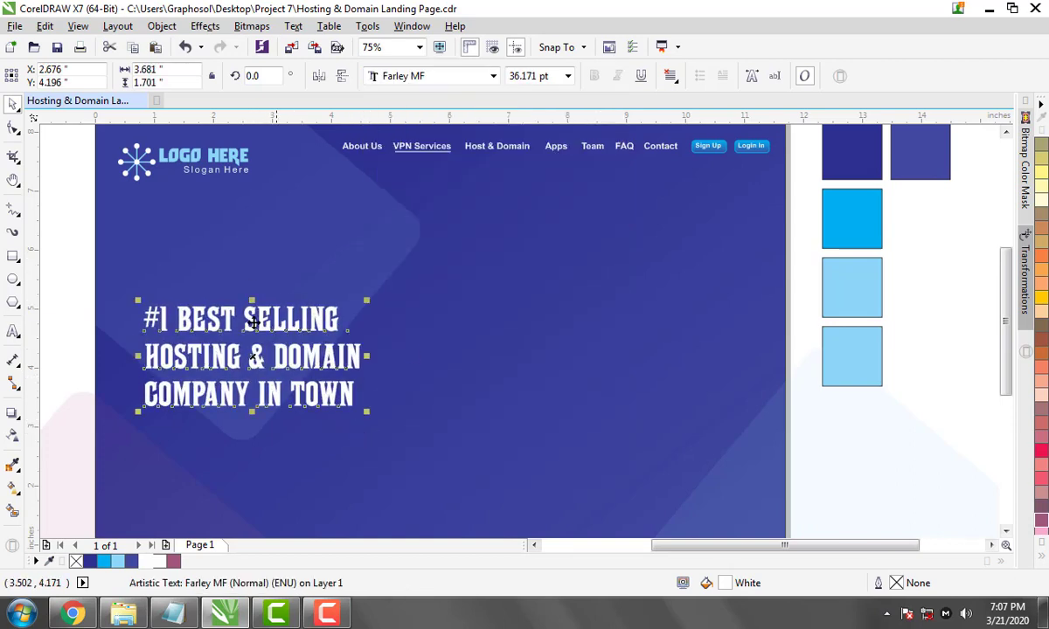
{"action": "key", "text": "ctrl+z"}
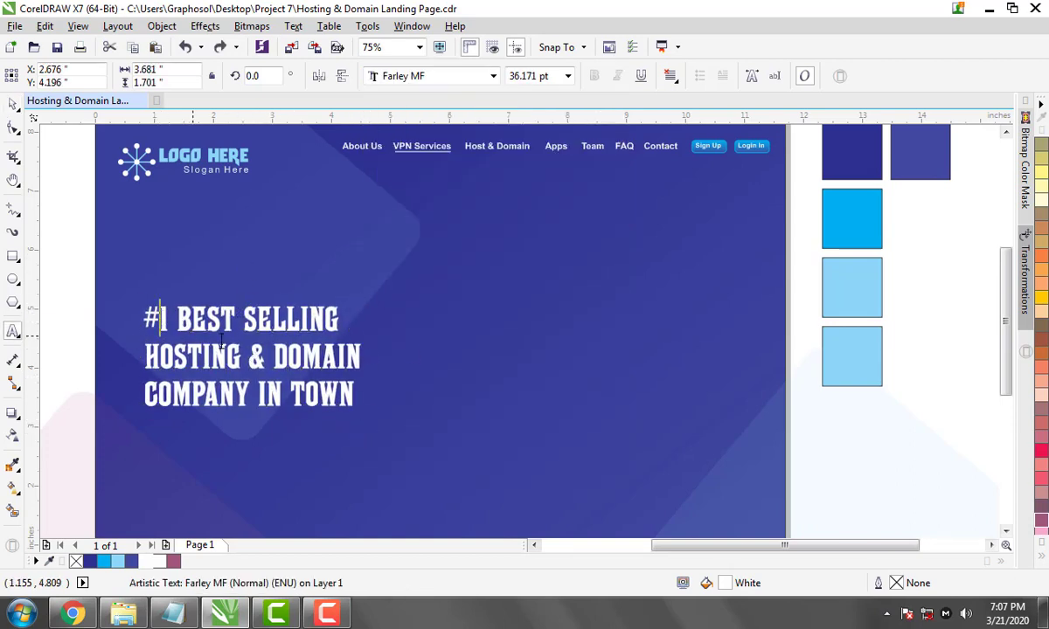
{"action": "key", "text": "F10"}
{"action": "left_click_drag", "start_coordinate": [360, 410], "coordinate": [402, 413]}
{"action": "key", "text": "space"}
{"action": "left_click_drag", "start_coordinate": [347, 322], "coordinate": [339, 309]}
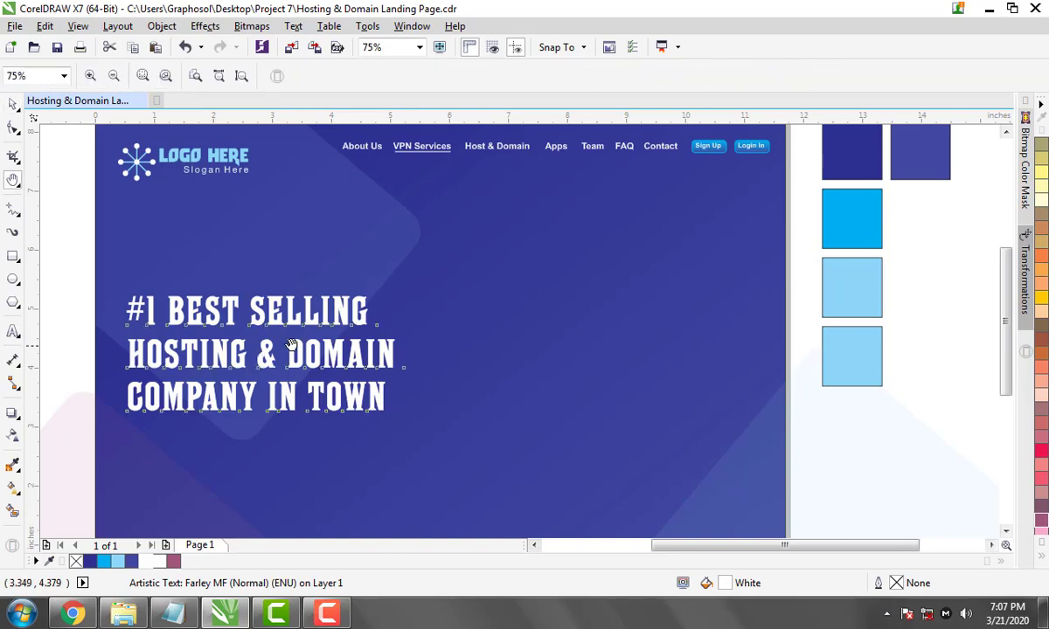
Left-align the headline with the logo
{"action": "scroll", "coordinate": [256, 237], "scroll_direction": "up", "scroll_amount": 1}
{"action": "scroll", "coordinate": [256, 237], "scroll_direction": "left", "scroll_amount": 1}
{"action": "left_click", "coordinate": [174, 209], "text": "shift"}
{"action": "key", "text": "l"}
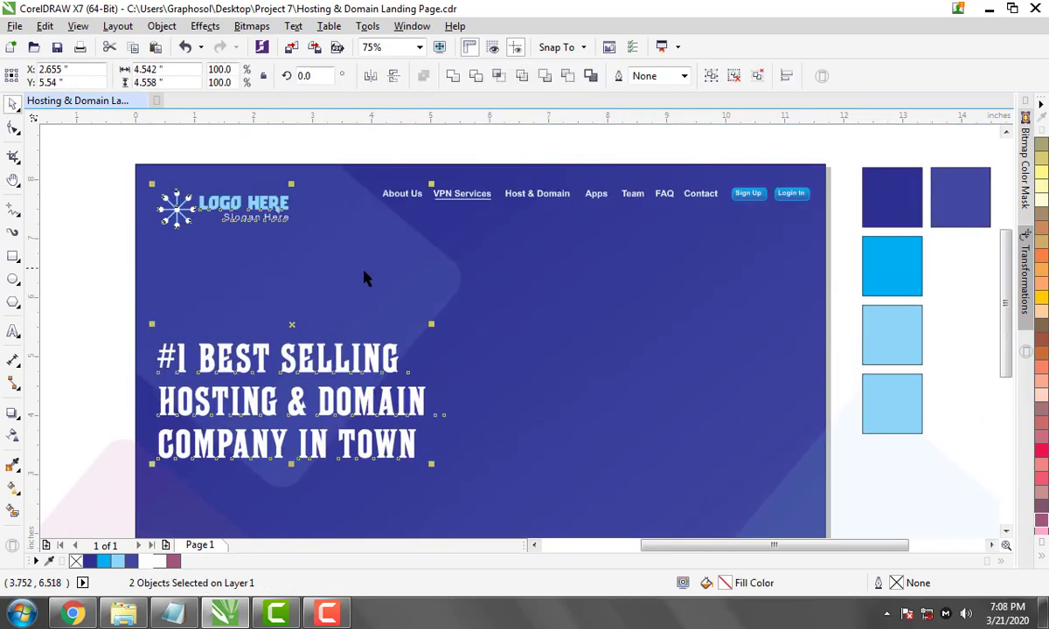
Review the page copy in Notepad and return to the landing page design
{"action": "scroll", "coordinate": [516, 321], "scroll_direction": "down", "scroll_amount": 1}
{"action": "scroll", "coordinate": [516, 320], "scroll_direction": "right", "scroll_amount": 1}
{"action": "scroll", "coordinate": [501, 335], "scroll_direction": "down", "scroll_amount": 1}
{"action": "scroll", "coordinate": [501, 335], "scroll_direction": "down", "scroll_amount": 1}
{"action": "left_click", "coordinate": [904, 426]}
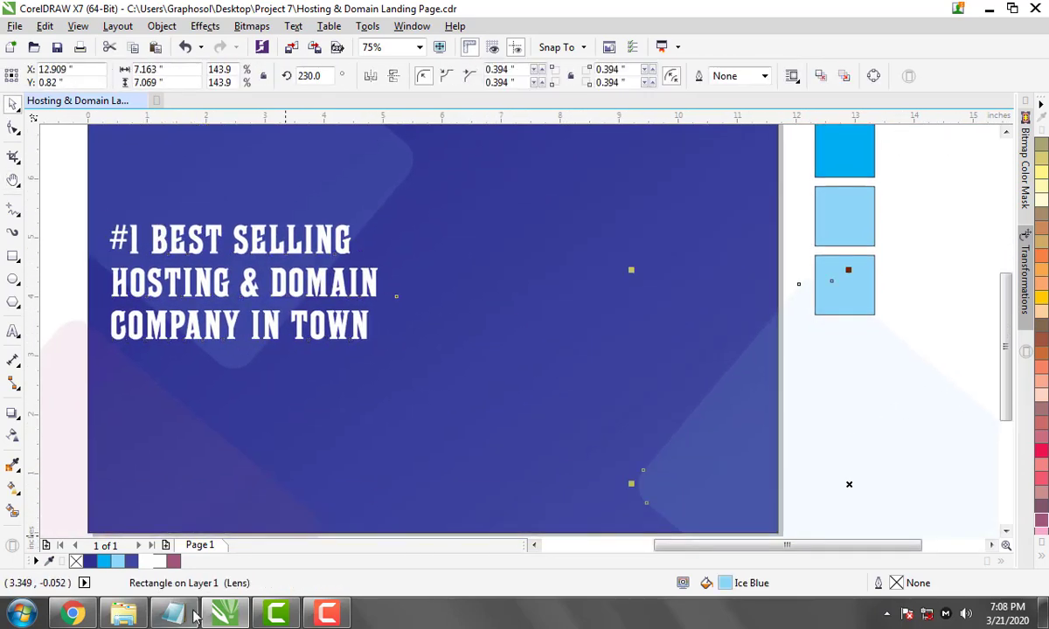
{"action": "key", "text": "alt+Tab"}
{"action": "scroll", "coordinate": [726, 228], "scroll_direction": "up", "scroll_amount": 1}
{"action": "left_click_drag", "start_coordinate": [776, 220], "coordinate": [476, 216]}
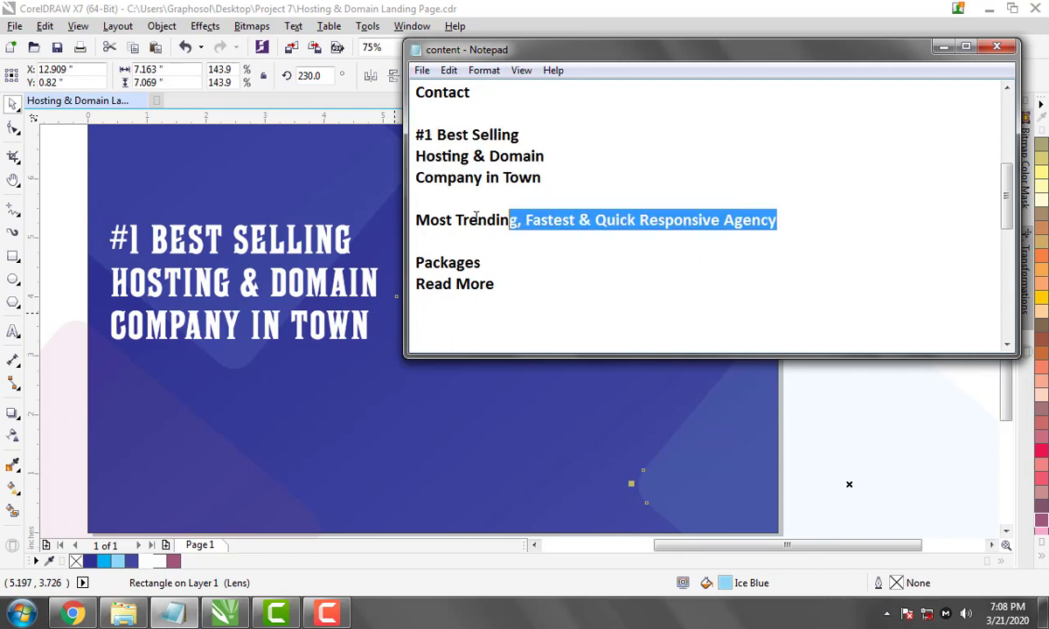
{"action": "left_click", "coordinate": [495, 415]}
{"action": "scroll", "coordinate": [199, 368], "scroll_direction": "down", "scroll_amount": 1}
{"action": "scroll", "coordinate": [199, 368], "scroll_direction": "left", "scroll_amount": 1}
Paste the copied subheading text and move it up under the headline
{"action": "scroll", "coordinate": [560, 253], "scroll_direction": "up", "scroll_amount": 3}
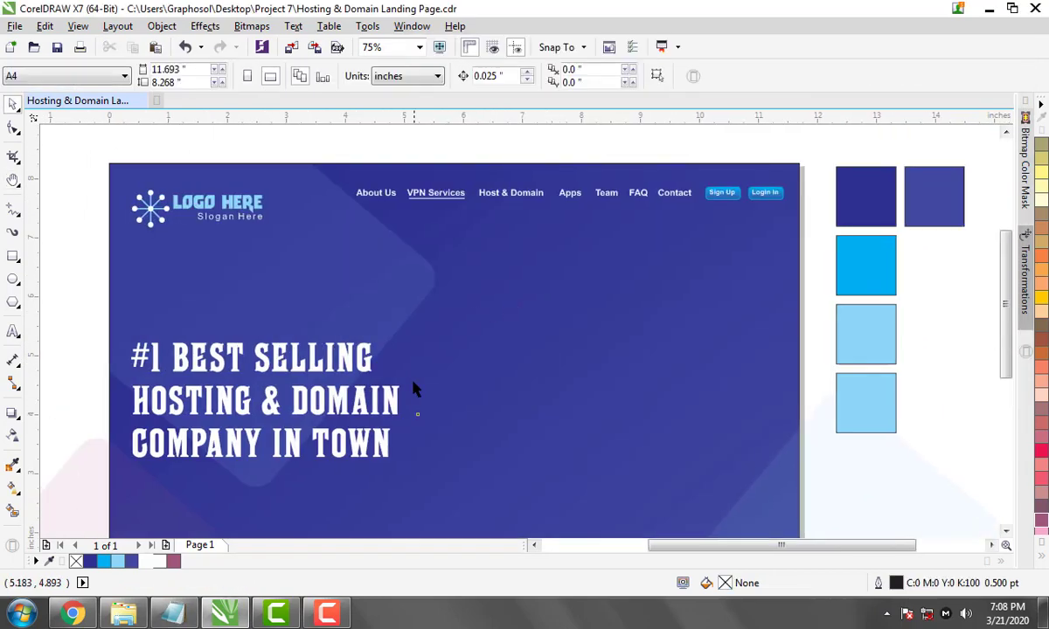
{"action": "left_click", "coordinate": [434, 193]}
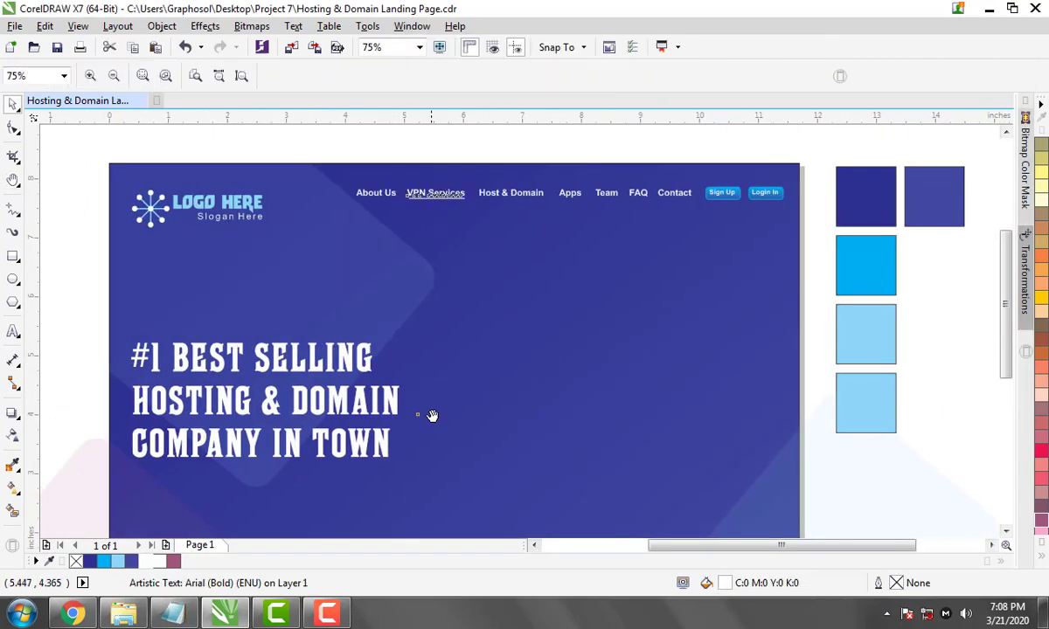
{"action": "scroll", "coordinate": [117, 265], "scroll_direction": "down", "scroll_amount": 3}
{"action": "scroll", "coordinate": [262, 375], "scroll_direction": "up", "scroll_amount": 2}
{"action": "key", "text": "F8"}
{"action": "left_click", "coordinate": [248, 363]}
{"action": "key", "text": "ctrl+v"}
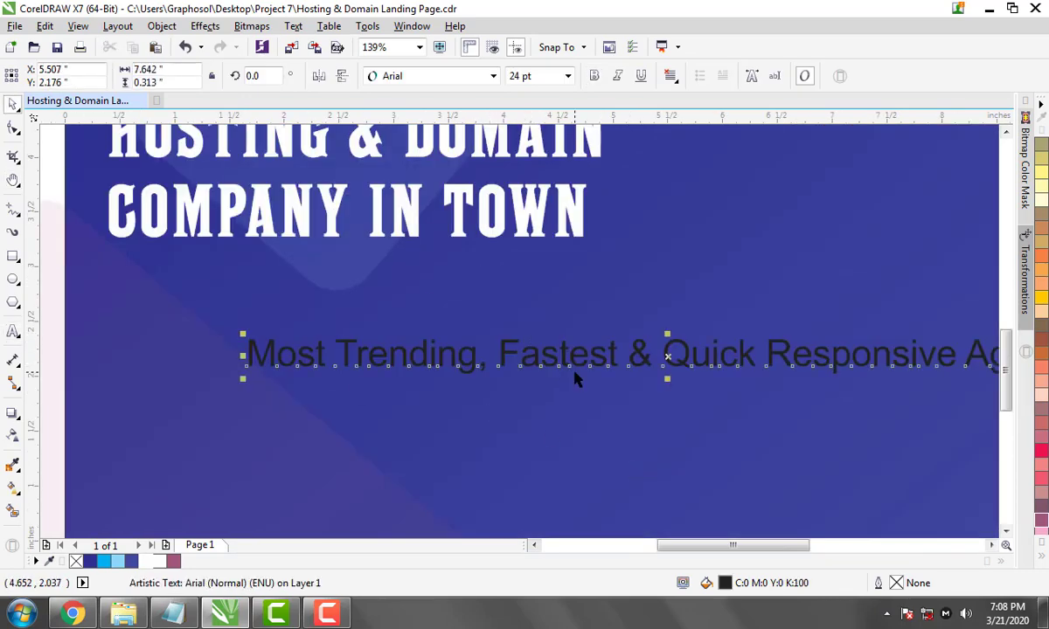
{"action": "mouse_move", "coordinate": [575, 378]}
{"action": "left_mouse_down"}
{"action": "mouse_move", "coordinate": [492, 320]}
{"action": "mouse_move", "coordinate": [442, 305]}
{"action": "left_mouse_up"}
Set the subheading's font to Calibri
{"action": "left_click", "coordinate": [441, 76]}
{"action": "key", "text": "a"}
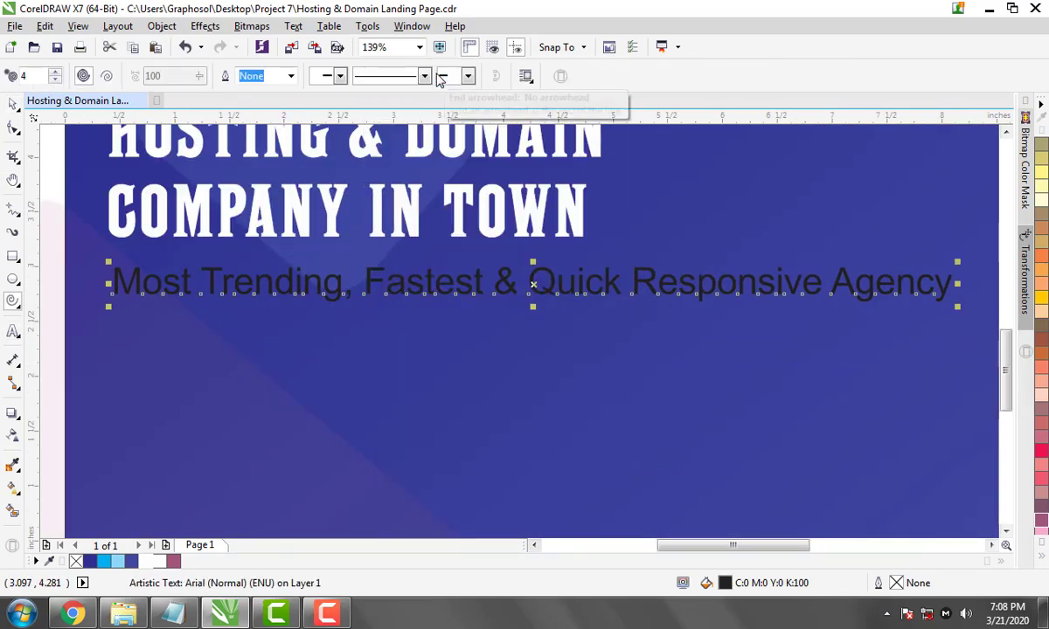
{"action": "key", "text": "space"}
{"action": "left_click", "coordinate": [426, 77]}
{"action": "type", "text": "ca"}
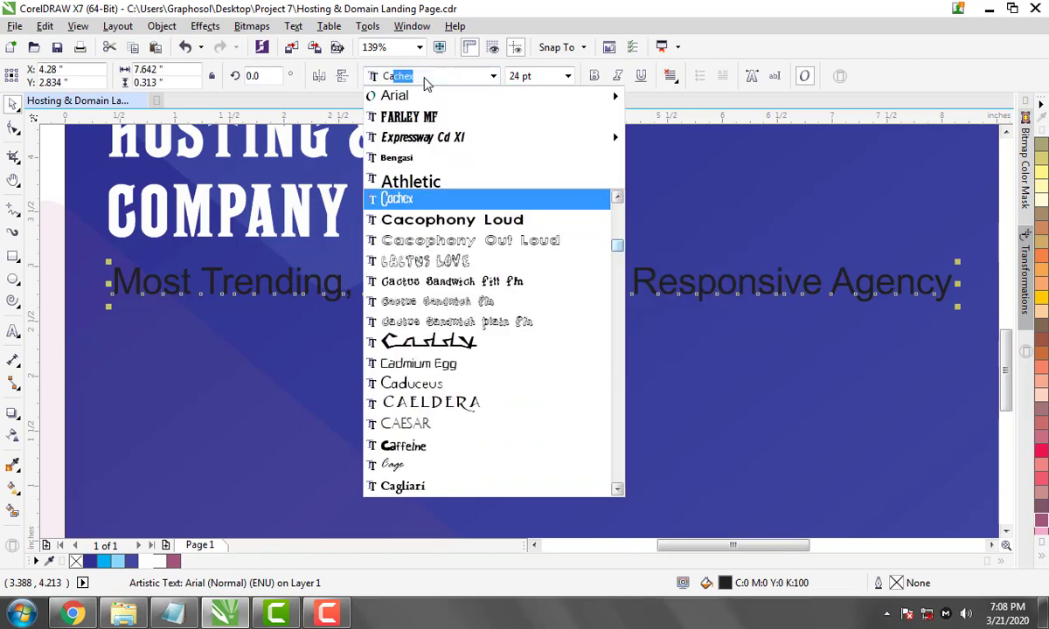
{"action": "type", "text": "libri"}
{"action": "key", "text": "Return"}
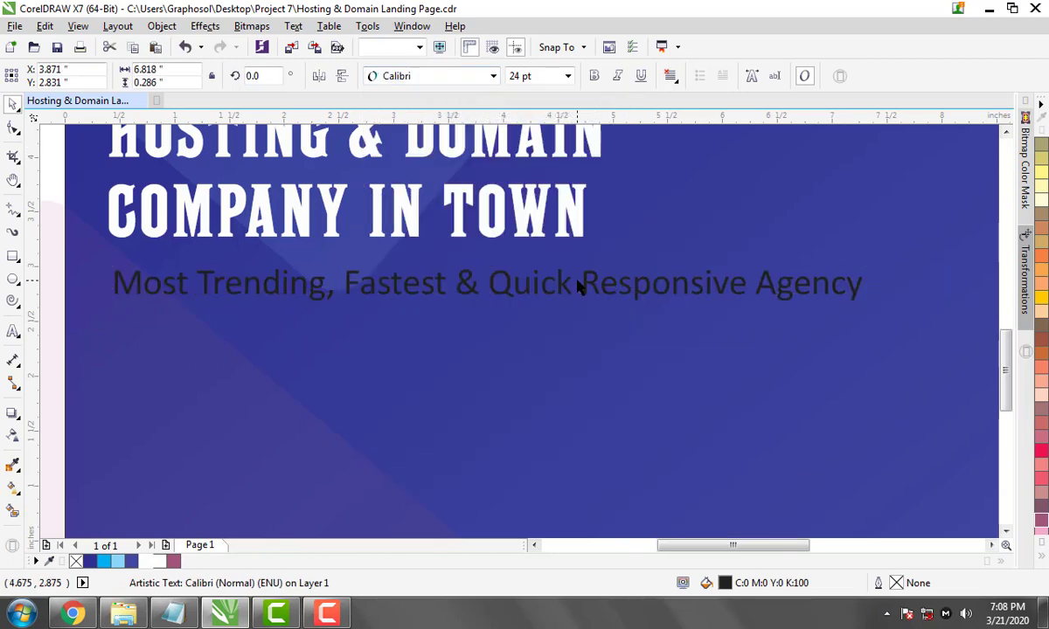
Break the subheading into two lines right after "Quick"
{"action": "left_click", "coordinate": [585, 294]}
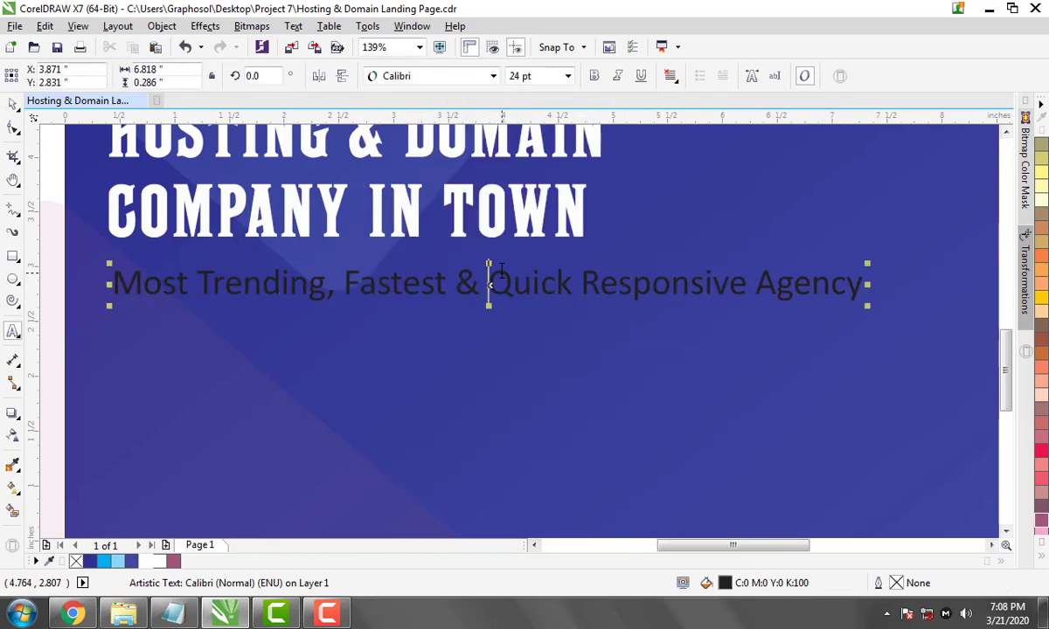
{"action": "key", "text": "Return"}
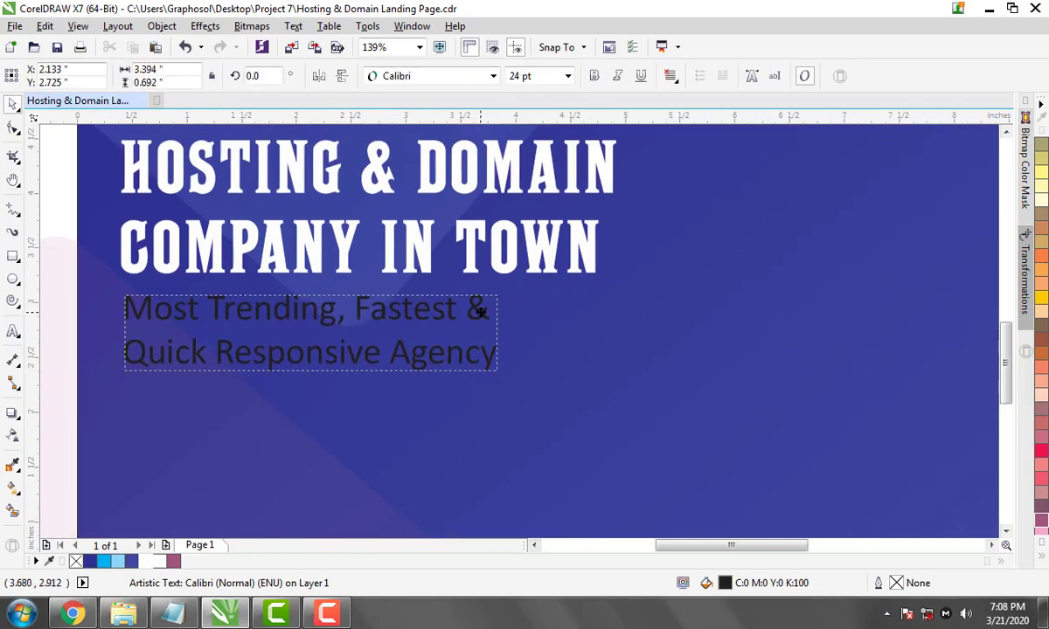
{"action": "key", "text": "ctrl+space"}
{"action": "left_click", "coordinate": [516, 261], "text": "shift"}
{"action": "left_click", "coordinate": [483, 334]}
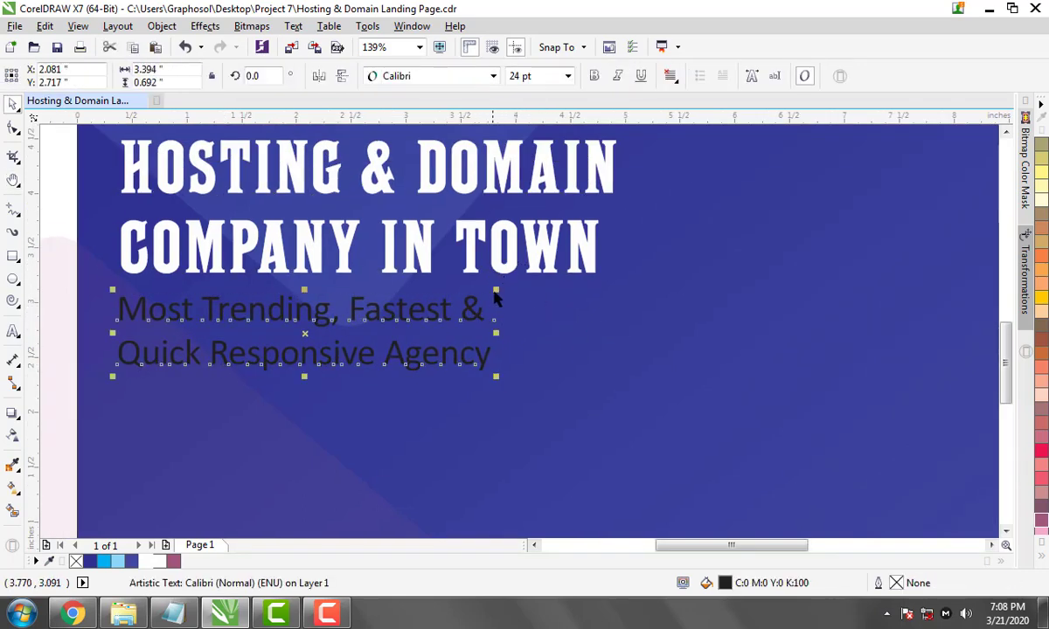
{"action": "left_click_drag", "start_coordinate": [383, 332], "coordinate": [510, 335]}
{"action": "key", "text": "ctrl+z"}
{"action": "left_click", "coordinate": [120, 352]}
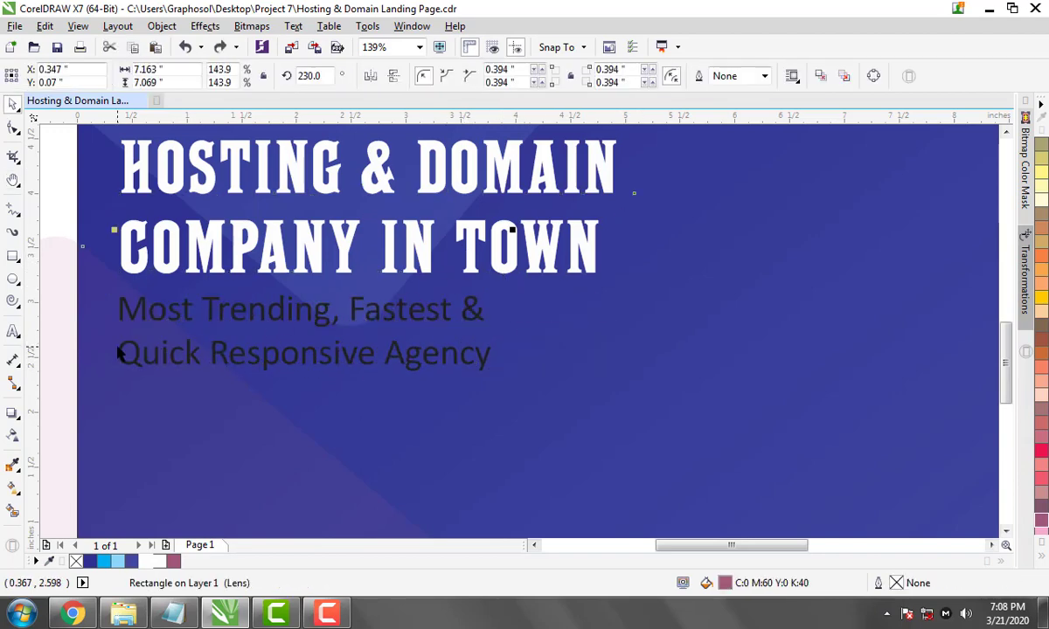
{"action": "left_click", "coordinate": [116, 352]}
{"action": "key", "text": "BackSpace"}
{"action": "key", "text": "ctrl+Right"}
{"action": "key", "text": "Return"}
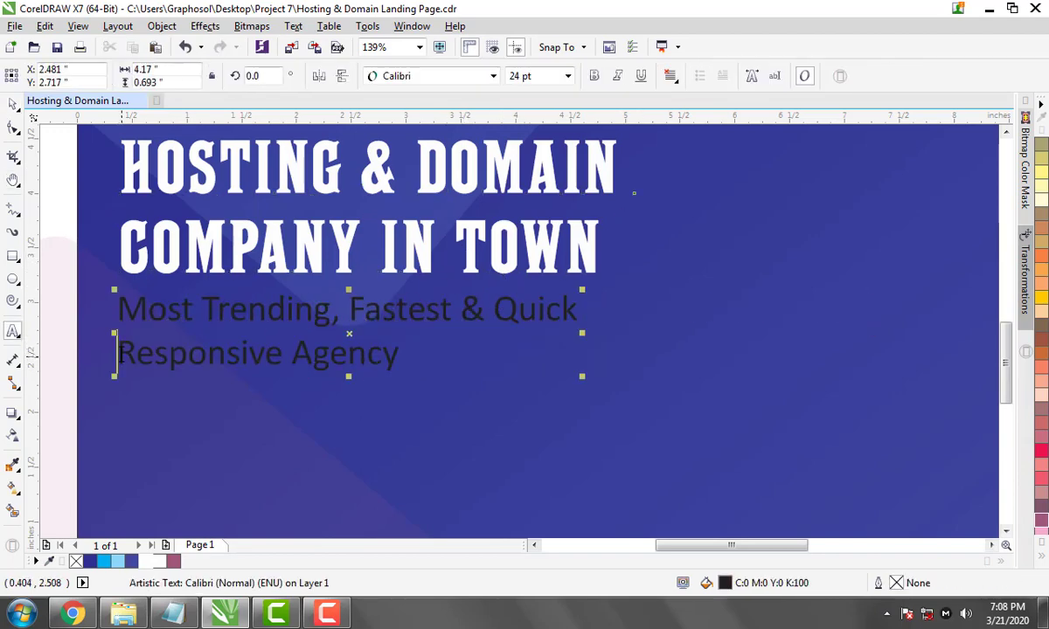
Make the subheading text white
{"action": "left_click", "coordinate": [159, 562]}
{"action": "key", "text": "Escape"}
{"action": "scroll", "coordinate": [438, 295], "scroll_direction": "down", "scroll_amount": 3}
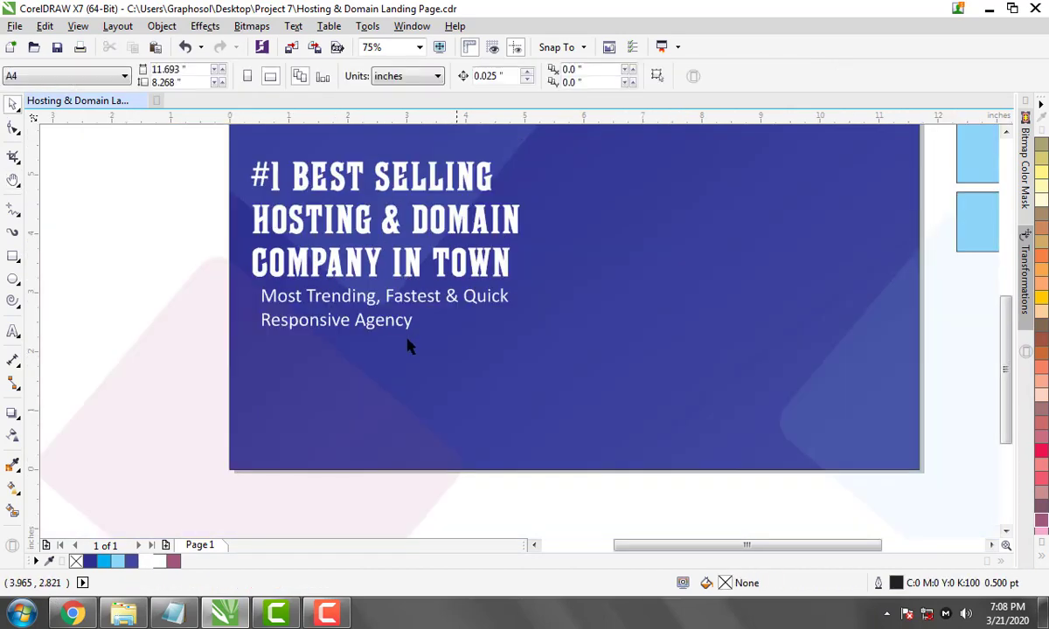
{"action": "scroll", "coordinate": [642, 367], "scroll_direction": "up", "scroll_amount": 3}
Widen the subheading's letter spacing with the Shape tool spacing handle
{"action": "scroll", "coordinate": [691, 365], "scroll_direction": "up", "scroll_amount": 1}
{"action": "left_click_drag", "start_coordinate": [702, 432], "coordinate": [721, 431]}
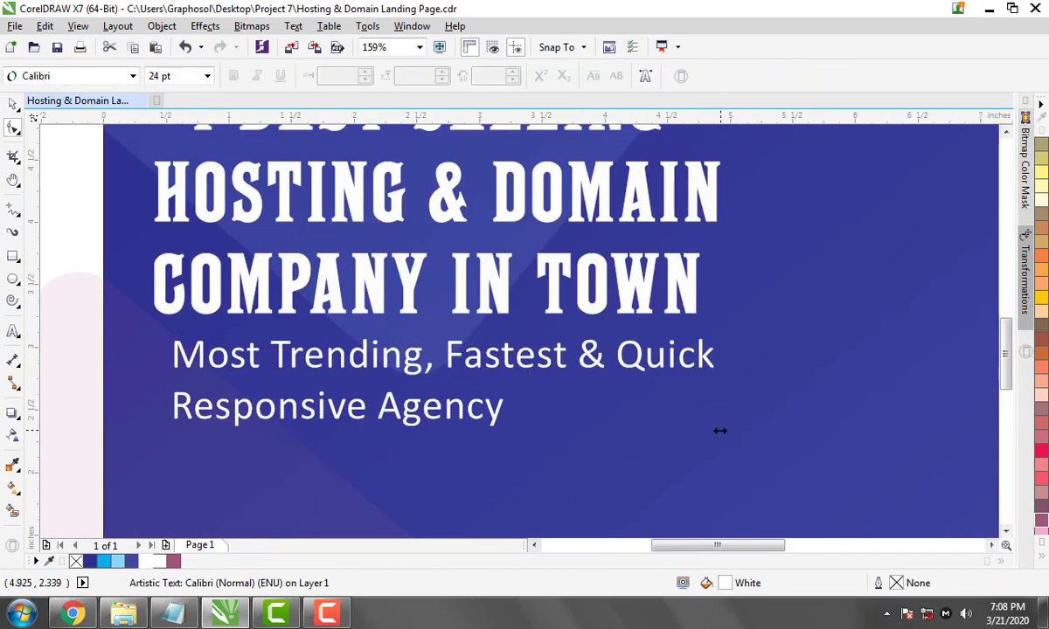
{"action": "key", "text": "space"}
{"action": "key", "text": "h"}
{"action": "left_click_drag", "start_coordinate": [745, 275], "coordinate": [683, 344]}
{"action": "scroll", "coordinate": [683, 342], "scroll_direction": "down", "scroll_amount": 3}
{"action": "scroll", "coordinate": [676, 338], "scroll_direction": "up", "scroll_amount": 2}
{"action": "key", "text": "space"}
Widen the letter spacing of the COMPANY IN TOWN headline line
{"action": "left_click", "coordinate": [650, 373]}
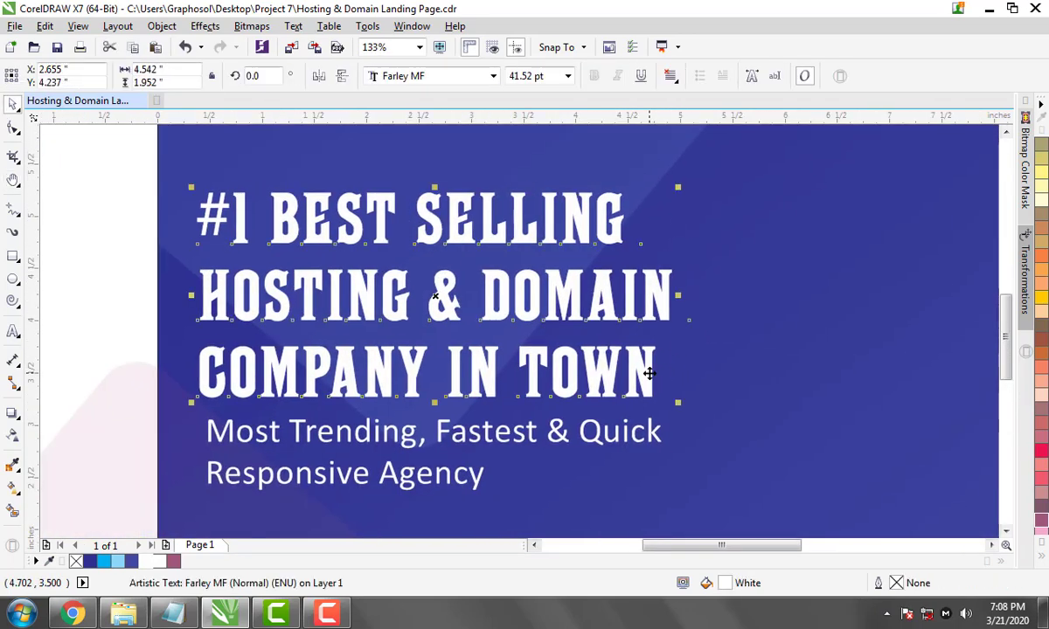
{"action": "left_click", "coordinate": [664, 374]}
{"action": "left_click", "coordinate": [666, 398]}
{"action": "key", "text": "F10"}
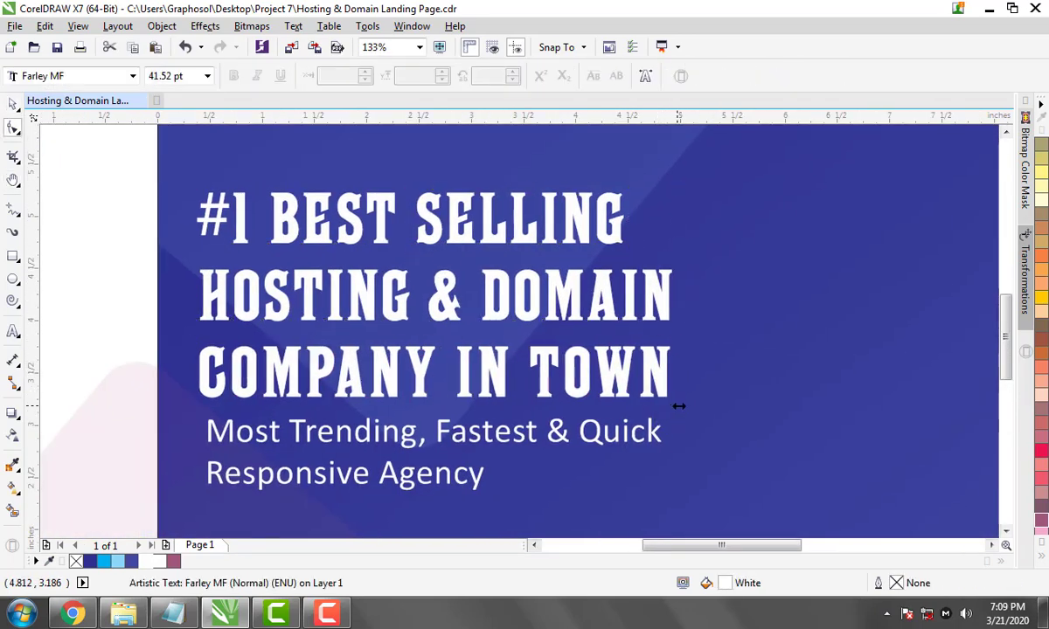
{"action": "left_click_drag", "start_coordinate": [667, 403], "coordinate": [677, 405]}
{"action": "key", "text": "space"}
Stretch #1 BEST SELLING and COMPANY IN TOWN to the same headline width
{"action": "left_click", "coordinate": [612, 238]}
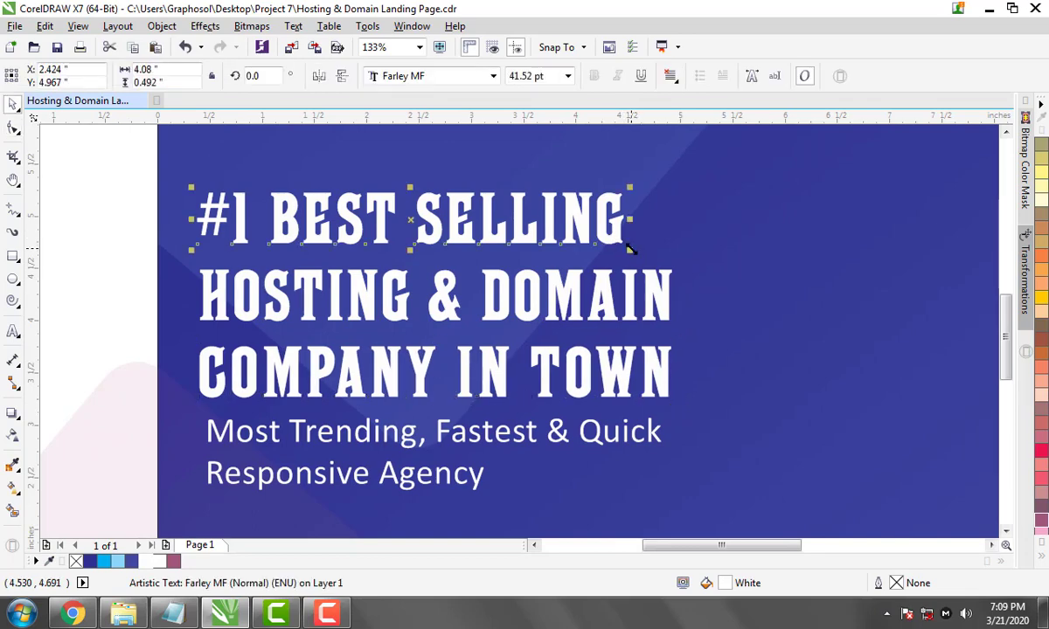
{"action": "key", "text": "F10"}
{"action": "left_click_drag", "start_coordinate": [630, 251], "coordinate": [690, 258]}
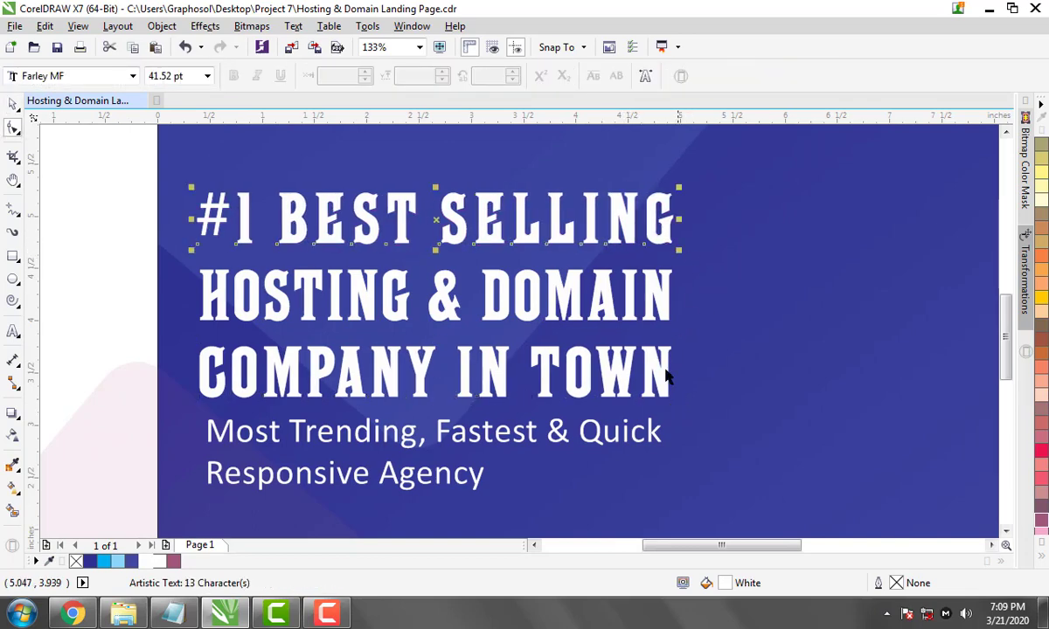
{"action": "key", "text": "space"}
{"action": "left_click", "coordinate": [621, 380]}
{"action": "key", "text": "F10"}
{"action": "left_click_drag", "start_coordinate": [679, 400], "coordinate": [675, 404]}
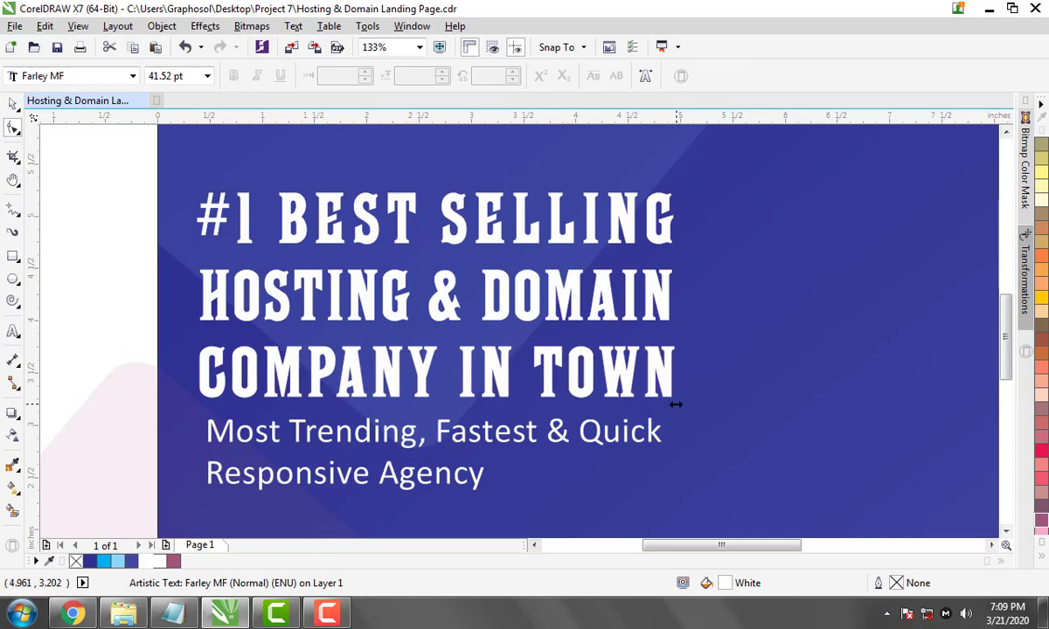
{"action": "key", "text": "space"}
Group the headline and subheading texts together
{"action": "scroll", "coordinate": [529, 294], "scroll_direction": "down", "scroll_amount": 3}
{"action": "left_click", "coordinate": [312, 261]}
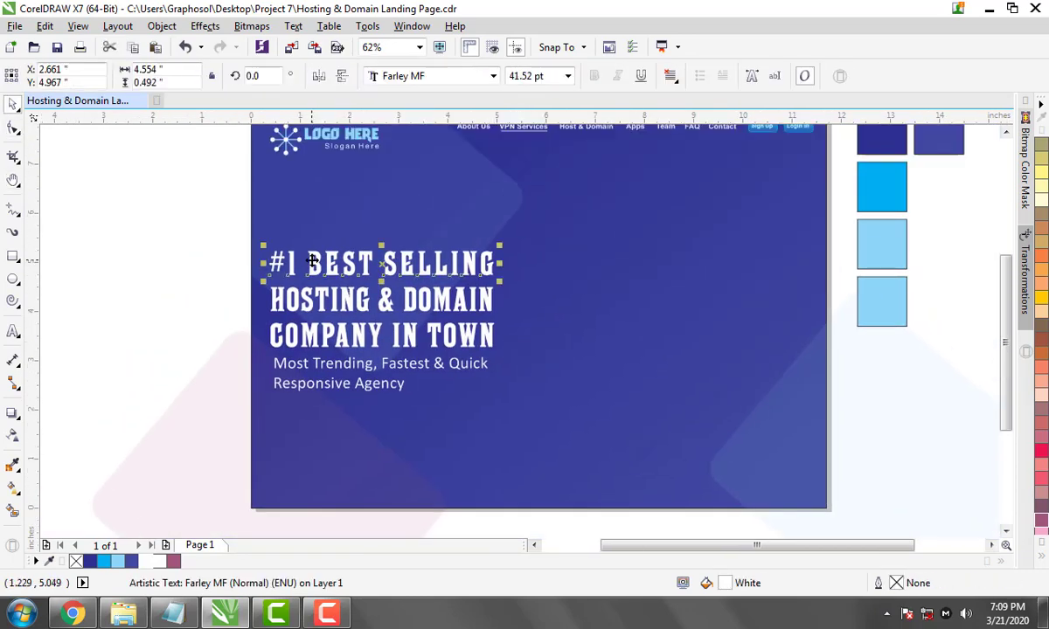
{"action": "scroll", "coordinate": [498, 256], "scroll_direction": "up", "scroll_amount": 1}
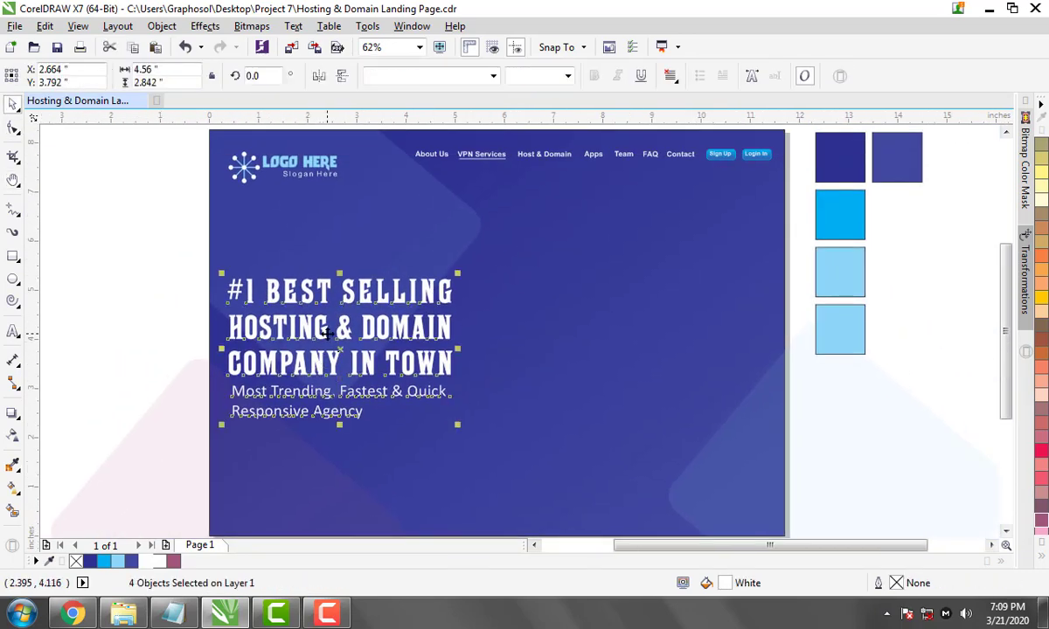
{"action": "key", "text": "ctrl+g"}
Pan the view to bring the whole page back on screen
{"action": "scroll", "coordinate": [515, 311], "scroll_direction": "right", "scroll_amount": 1}
{"action": "scroll", "coordinate": [787, 362], "scroll_direction": "right", "scroll_amount": 1}
{"action": "key", "text": "h"}
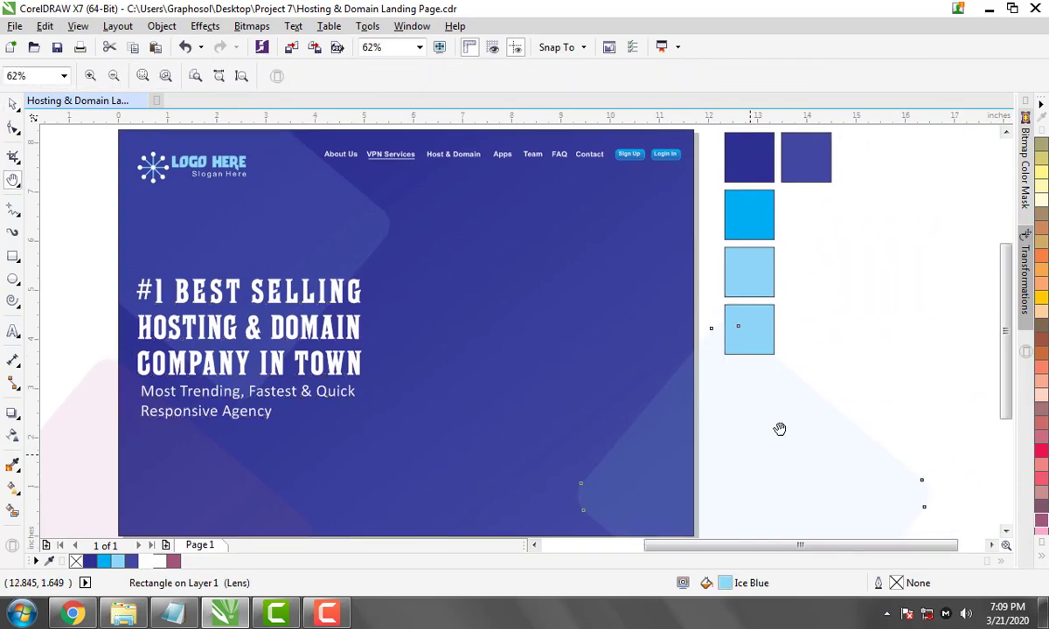
{"action": "scroll", "coordinate": [756, 412], "scroll_direction": "left", "scroll_amount": 1}
{"action": "scroll", "coordinate": [740, 358], "scroll_direction": "left", "scroll_amount": 1}
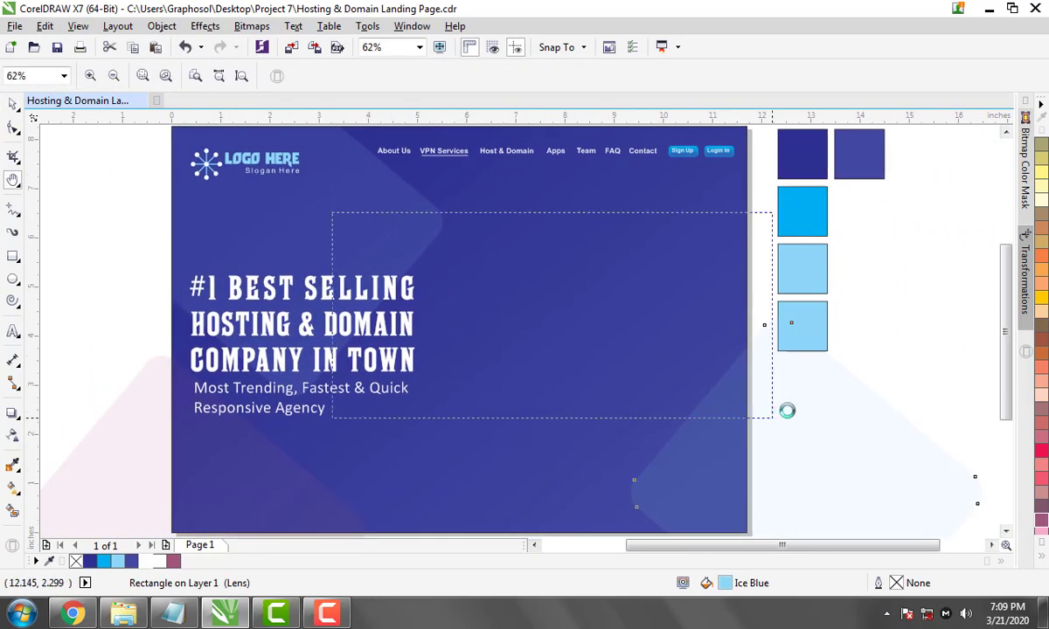
{"action": "scroll", "coordinate": [786, 410], "scroll_direction": "up", "scroll_amount": 2}
{"action": "scroll", "coordinate": [498, 376], "scroll_direction": "left", "scroll_amount": 1}
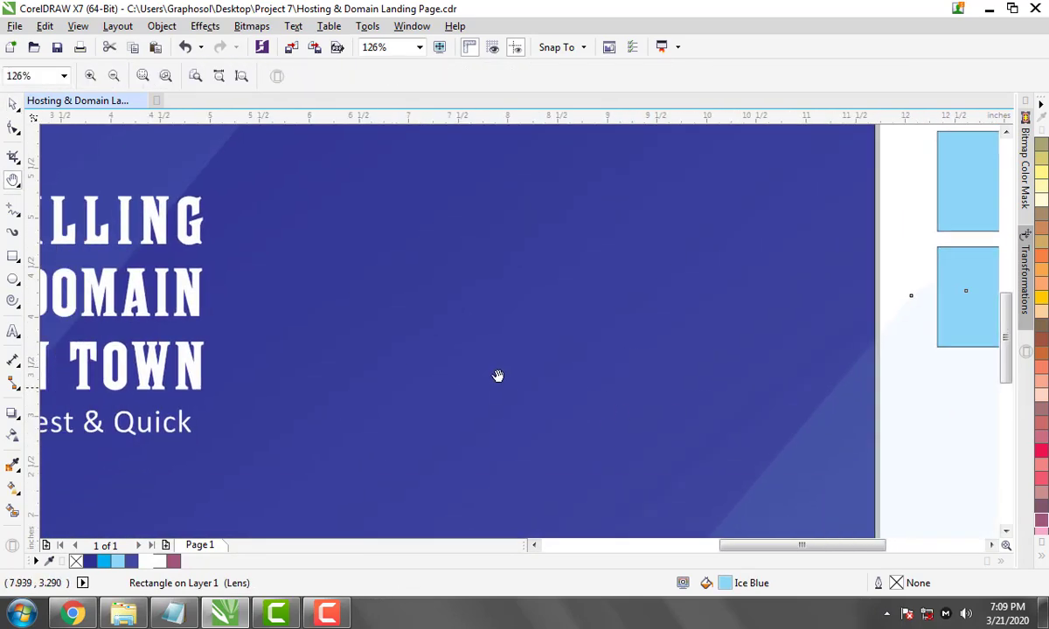
{"action": "scroll", "coordinate": [498, 376], "scroll_direction": "down", "scroll_amount": 2}
{"action": "left_click_drag", "start_coordinate": [541, 368], "coordinate": [571, 354]}
{"action": "key", "text": "space"}
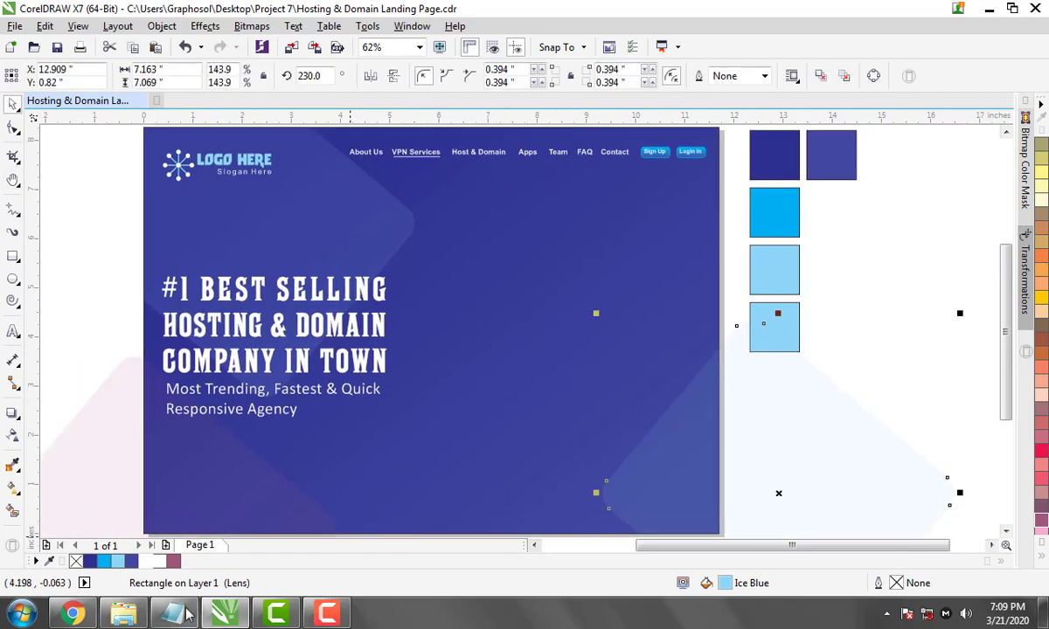
Select the Packages and Read More lines in the content notes, then return to the design
{"action": "left_click", "coordinate": [179, 615]}
{"action": "left_click_drag", "start_coordinate": [524, 223], "coordinate": [416, 197]}
{"action": "key", "text": "ctrl+c"}
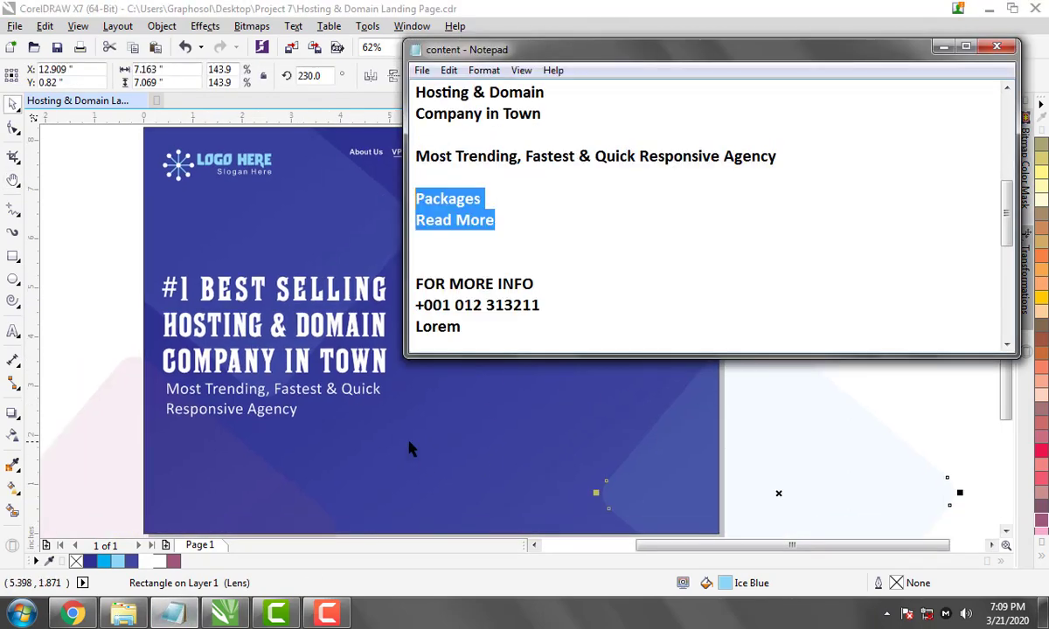
{"action": "left_click", "coordinate": [411, 447]}
{"action": "scroll", "coordinate": [308, 365], "scroll_direction": "up", "scroll_amount": 2}
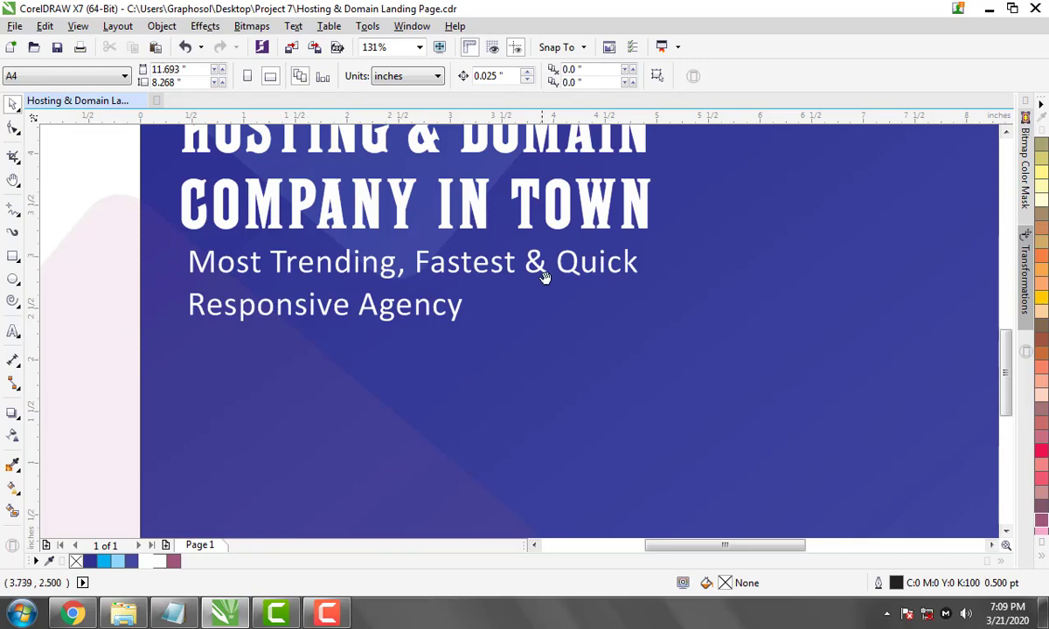
Place a Sign Up button below the subheading and enlarge it
{"action": "scroll", "coordinate": [543, 276], "scroll_direction": "down", "scroll_amount": 2}
{"action": "left_click_drag", "start_coordinate": [680, 225], "coordinate": [548, 385]}
{"action": "scroll", "coordinate": [254, 519], "scroll_direction": "down", "scroll_amount": 2}
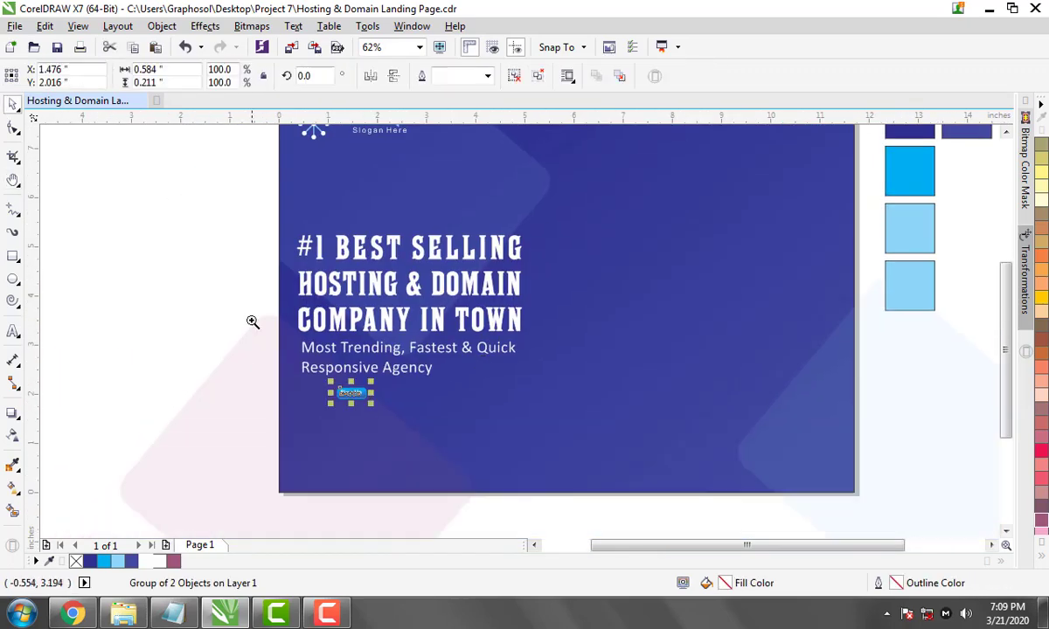
{"action": "scroll", "coordinate": [253, 323], "scroll_direction": "up", "scroll_amount": 3}
{"action": "mouse_move", "coordinate": [363, 370]}
{"action": "left_mouse_down"}
{"action": "mouse_move", "coordinate": [318, 382]}
{"action": "mouse_move", "coordinate": [367, 347]}
{"action": "left_mouse_up"}
{"action": "scroll", "coordinate": [318, 381], "scroll_direction": "up", "scroll_amount": 1}
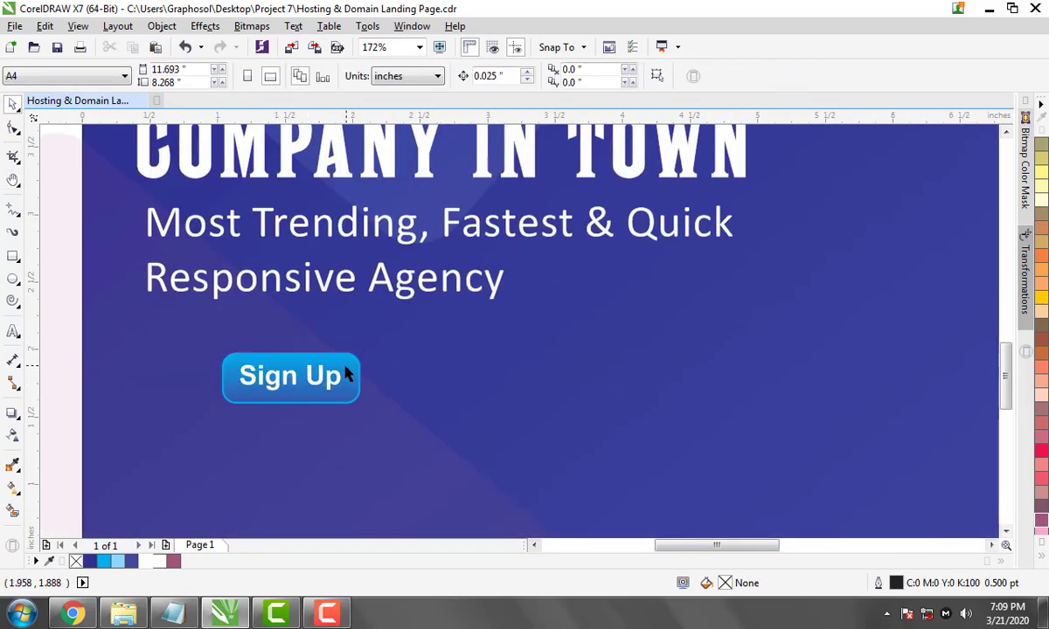
Replace the label with Packages and Read More, moving Read More onto a duplicated button shape
{"action": "double_click", "coordinate": [328, 383]}
{"action": "key", "text": "ctrl+a"}
{"action": "key", "text": "ctrl+v"}
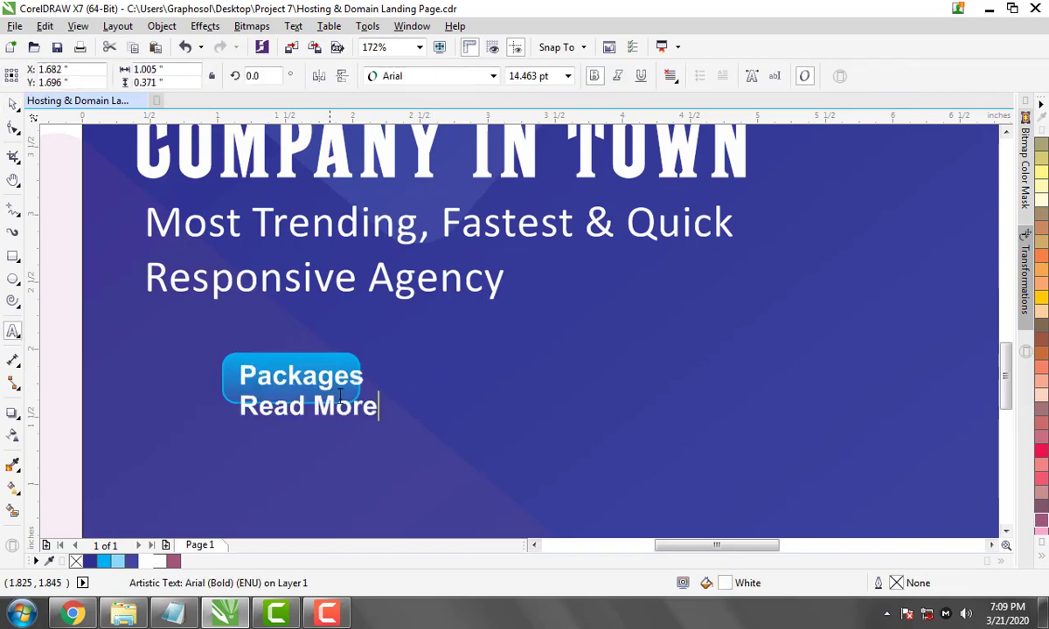
{"action": "left_click_drag", "start_coordinate": [342, 412], "coordinate": [561, 395]}
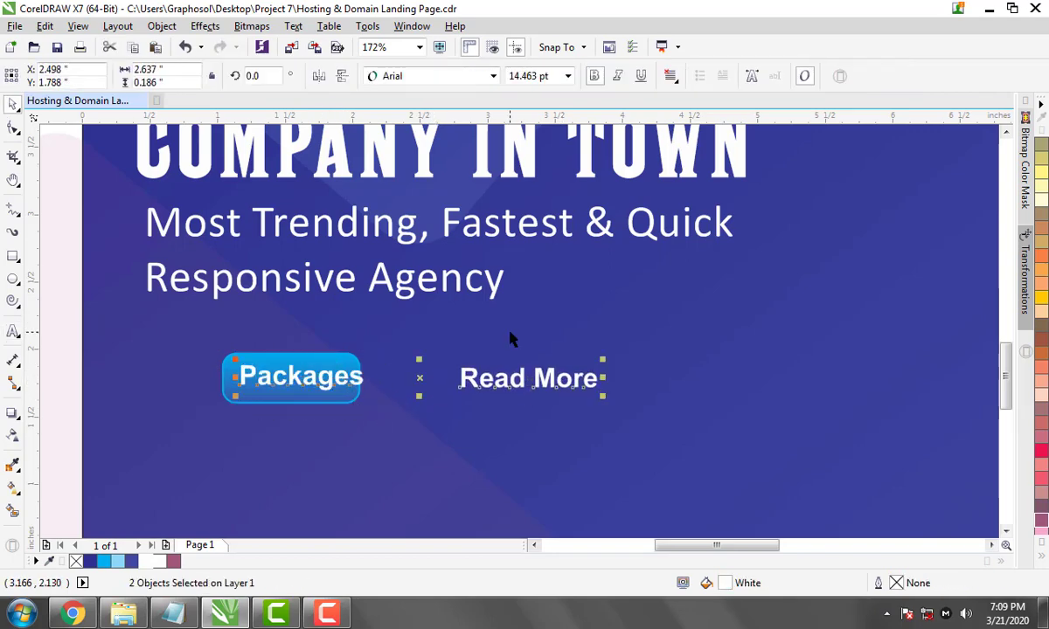
{"action": "key", "text": "Escape"}
{"action": "scroll", "coordinate": [401, 374], "scroll_direction": "left", "scroll_amount": 1}
{"action": "left_click_drag", "start_coordinate": [400, 374], "coordinate": [565, 375]}
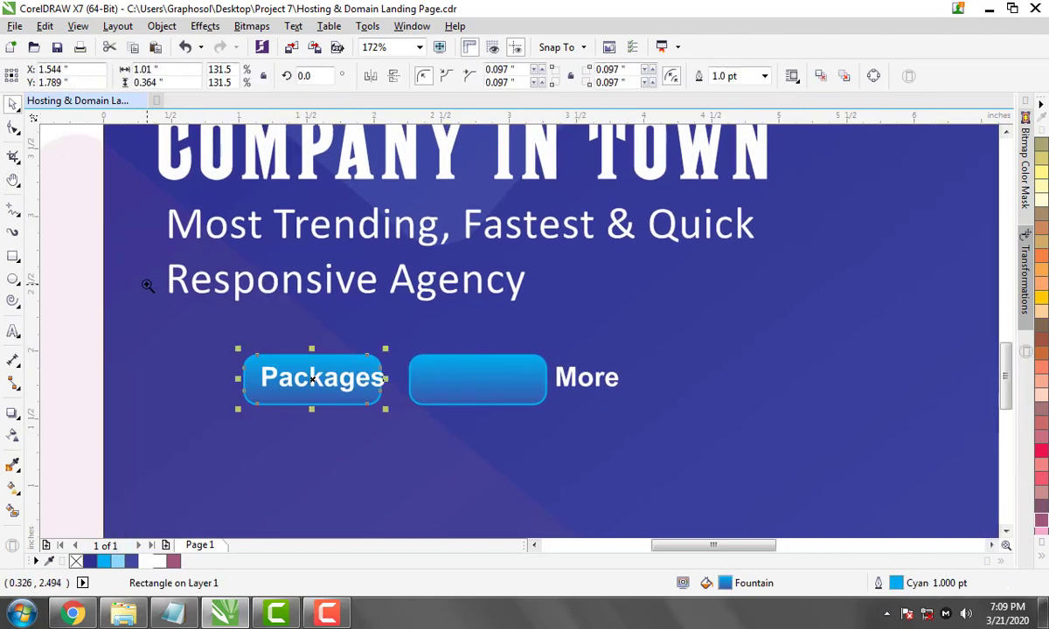
{"action": "scroll", "coordinate": [416, 432], "scroll_direction": "up", "scroll_amount": 2}
Recolour the Packages button gradient from teal at the top to green at the bottom
{"action": "left_click", "coordinate": [1042, 557]}
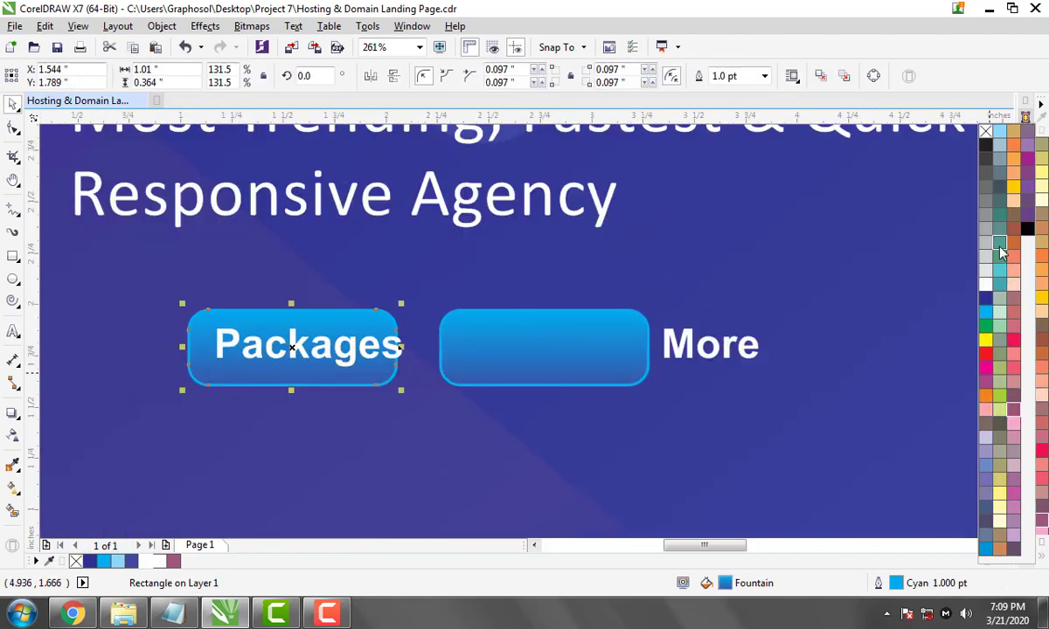
{"action": "key", "text": "g"}
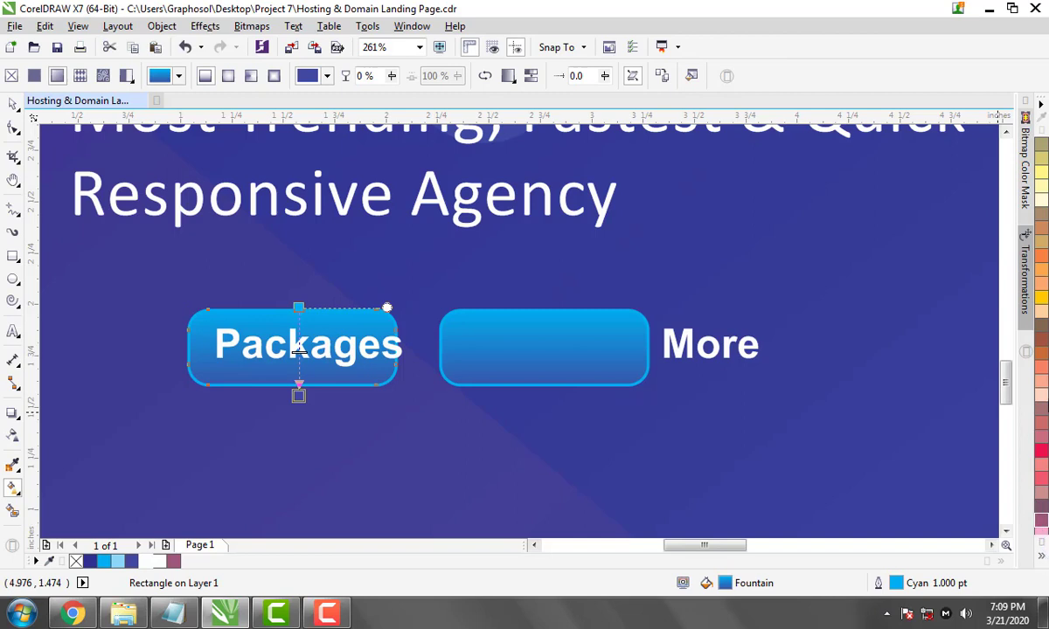
{"action": "left_click", "coordinate": [1041, 558]}
{"action": "left_click_drag", "start_coordinate": [295, 303], "coordinate": [298, 307]}
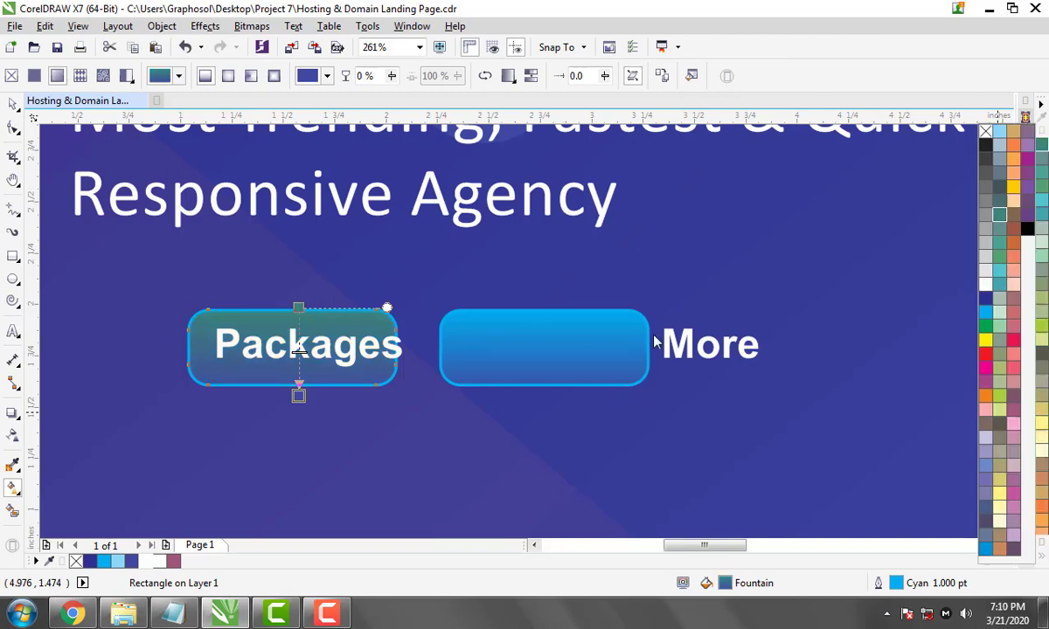
{"action": "left_click_drag", "start_coordinate": [333, 409], "coordinate": [298, 398]}
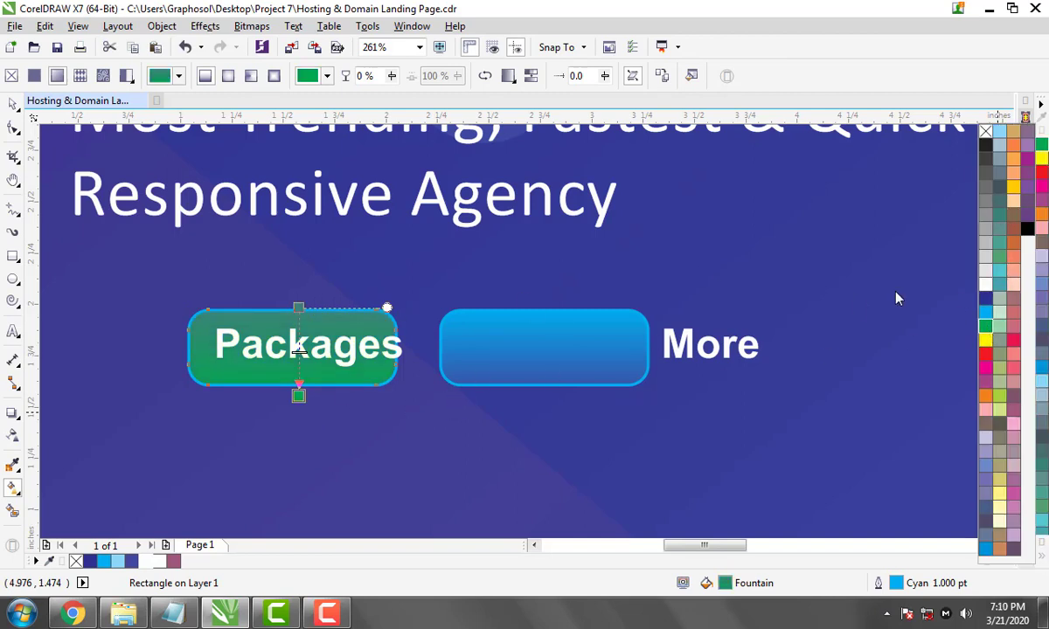
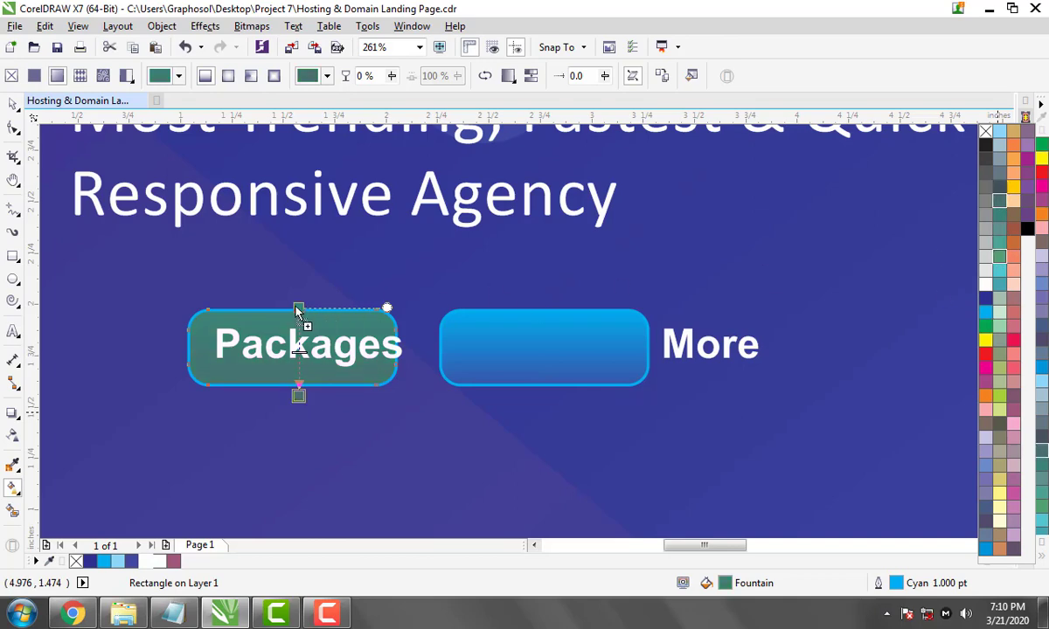
Try lime green and fountain fills on the Packages button, undoing the light blue change
{"action": "left_click_drag", "start_coordinate": [298, 312], "coordinate": [298, 309]}
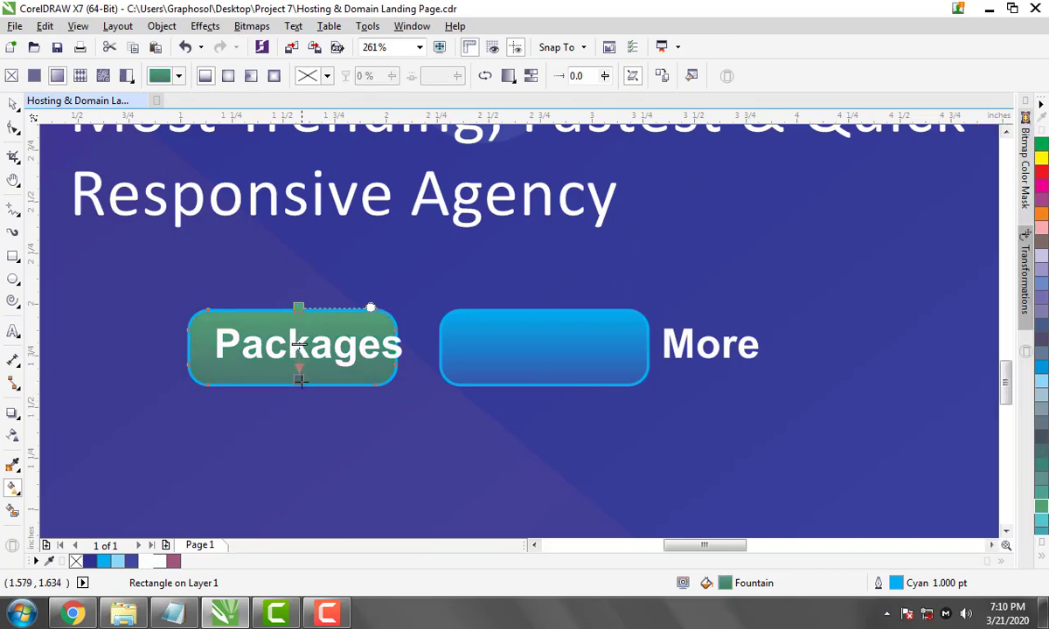
{"action": "key", "text": "space"}
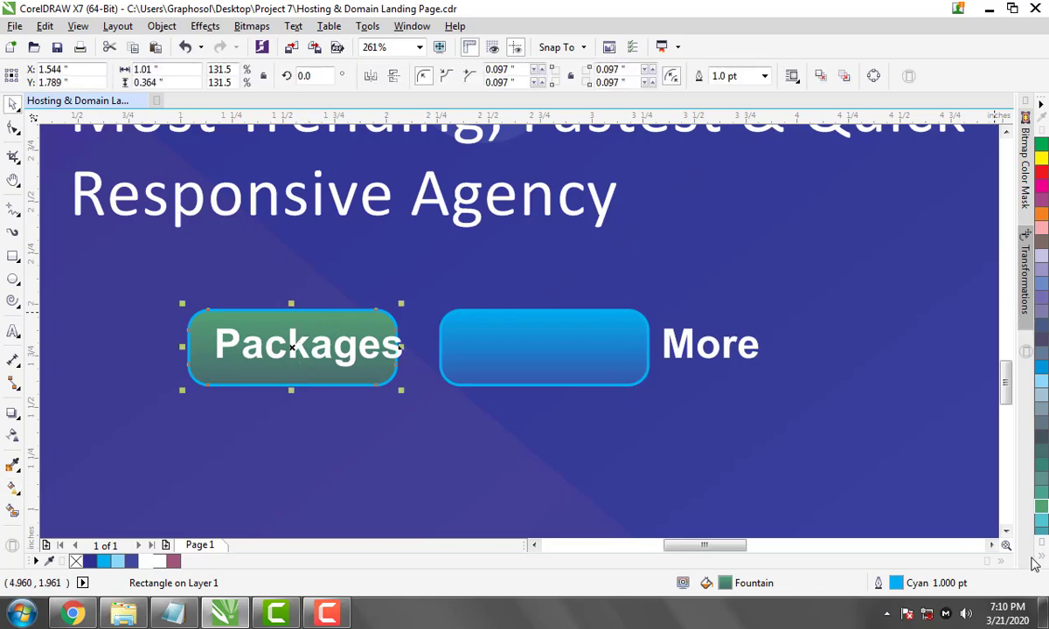
{"action": "left_click", "coordinate": [1042, 545]}
{"action": "left_click", "coordinate": [1041, 555]}
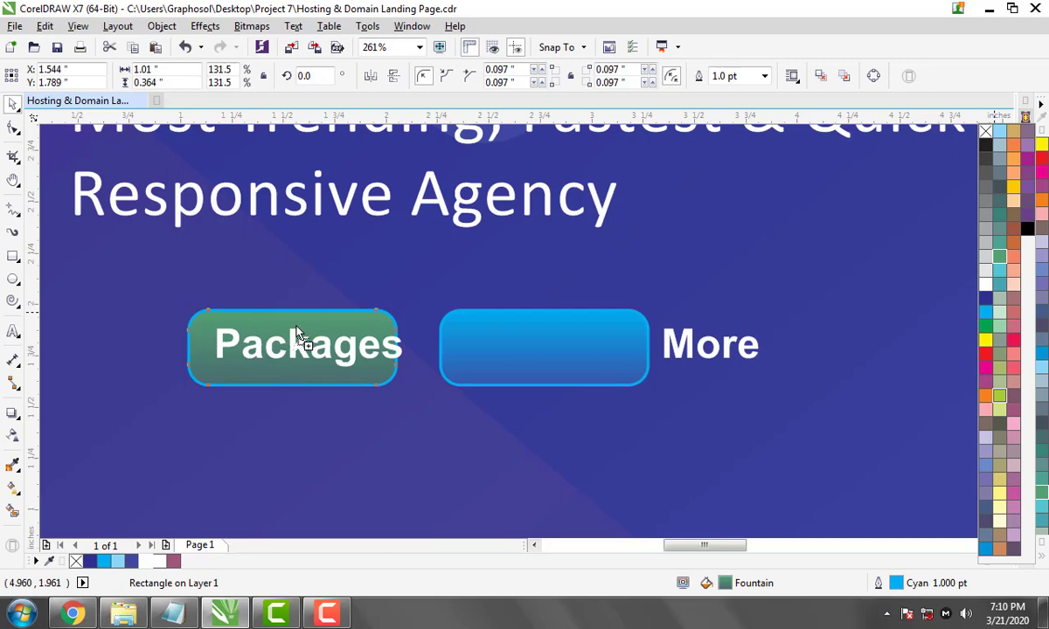
{"action": "mouse_move", "coordinate": [298, 335]}
{"action": "left_mouse_down"}
{"action": "mouse_move", "coordinate": [337, 335]}
{"action": "mouse_move", "coordinate": [314, 381]}
{"action": "left_mouse_up"}
{"action": "key", "text": "g"}
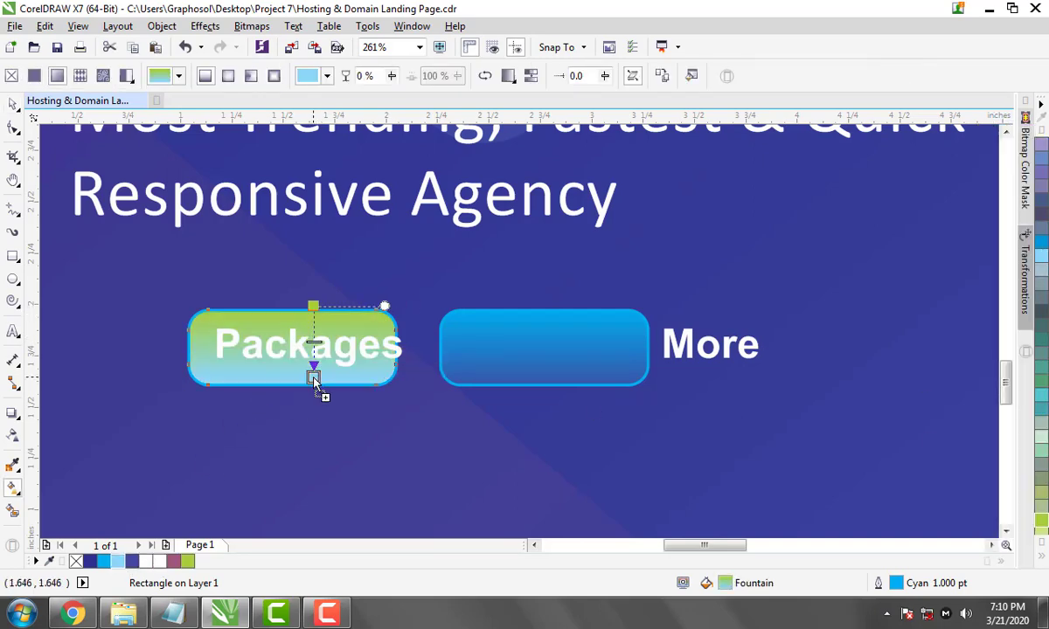
{"action": "left_click_drag", "start_coordinate": [292, 316], "coordinate": [313, 306]}
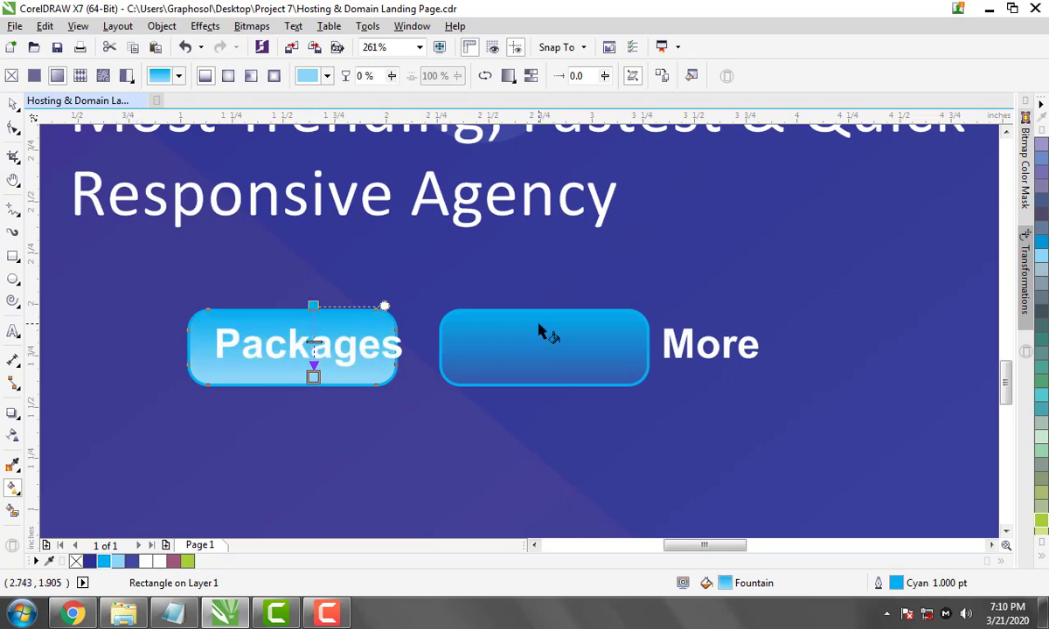
{"action": "key", "text": "ctrl+z"}
Replace the green Packages rectangle with a copy of the blue button, text centred in front
{"action": "key", "text": "Delete"}
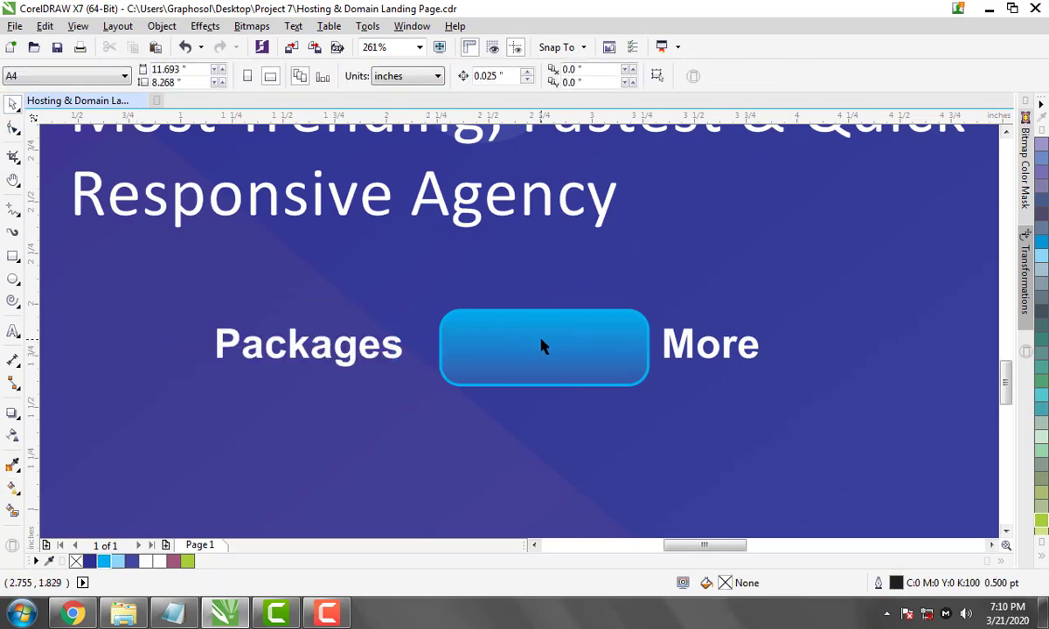
{"action": "left_click_drag", "start_coordinate": [550, 348], "coordinate": [289, 348]}
{"action": "left_click", "coordinate": [404, 360]}
{"action": "key", "text": "shift+Page_Up"}
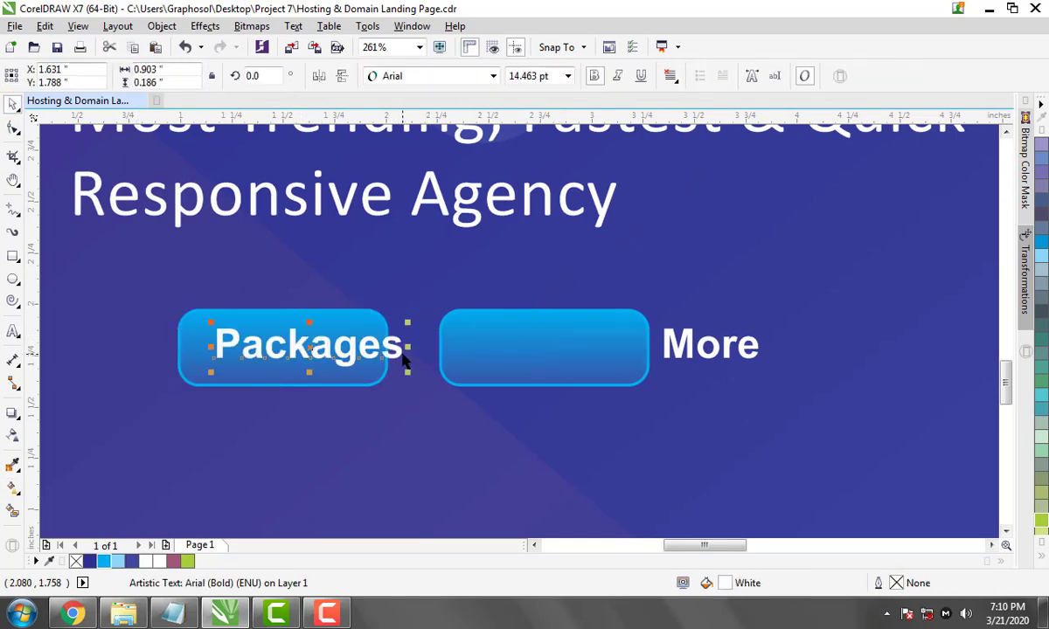
{"action": "left_click_drag", "start_coordinate": [166, 397], "coordinate": [461, 277]}
{"action": "key", "text": "c"}
{"action": "key", "text": "Escape"}
Widen the blue Read More button as curves and centre its label on it
{"action": "left_click", "coordinate": [691, 354]}
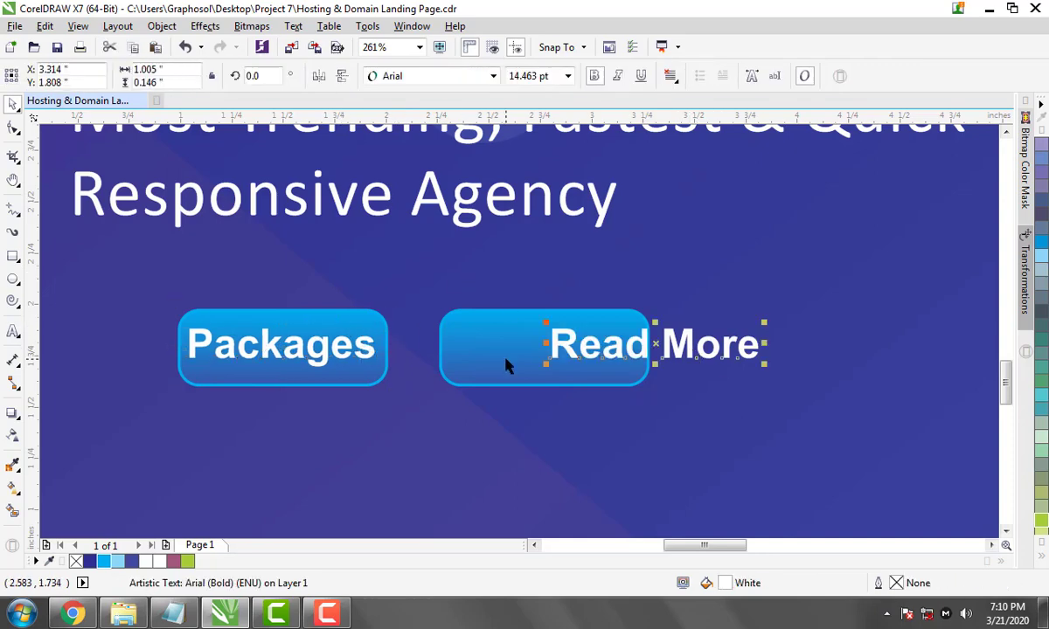
{"action": "left_click", "coordinate": [505, 365], "text": "shift"}
{"action": "key", "text": "c"}
{"action": "key", "text": "Escape"}
{"action": "left_click", "coordinate": [640, 319]}
{"action": "key", "text": "ctrl+q"}
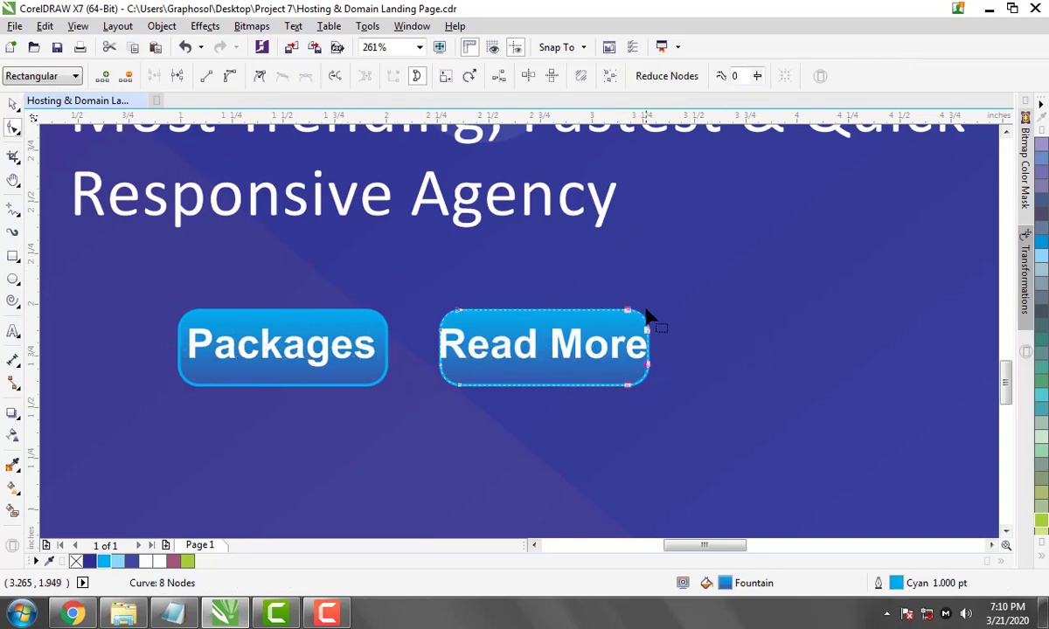
{"action": "left_click_drag", "start_coordinate": [654, 345], "coordinate": [688, 345]}
{"action": "key", "text": "space"}
{"action": "left_click", "coordinate": [616, 334]}
{"action": "left_click", "coordinate": [450, 372], "text": "shift"}
{"action": "key", "text": "c"}
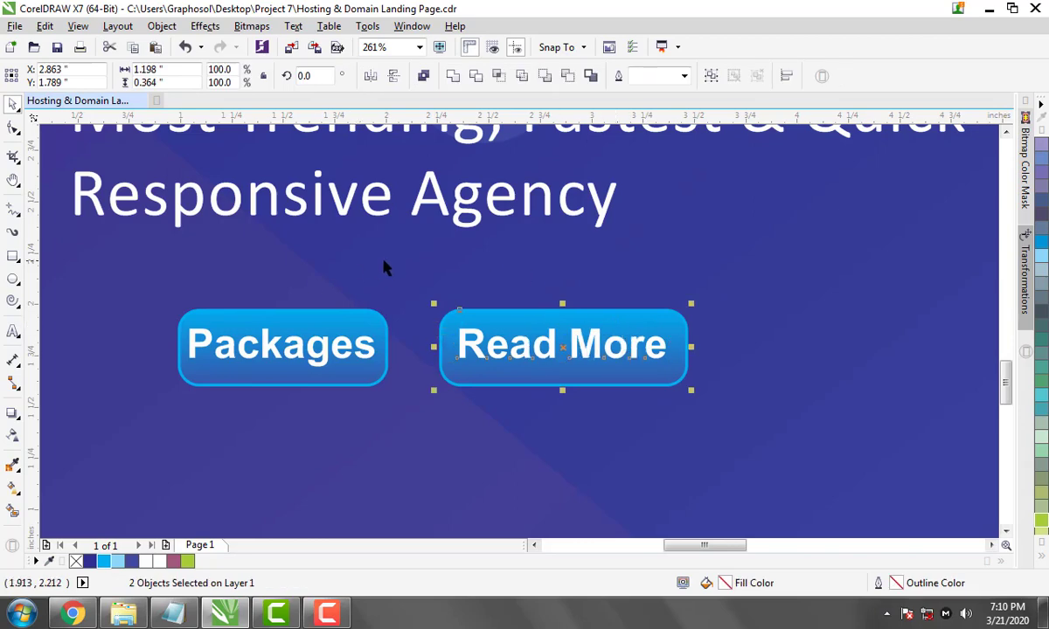
Swap the Packages button for a copy of the widened button, placed behind its text
{"action": "left_click", "coordinate": [368, 323]}
{"action": "key", "text": "ctrl+q"}
{"action": "key", "text": "space"}
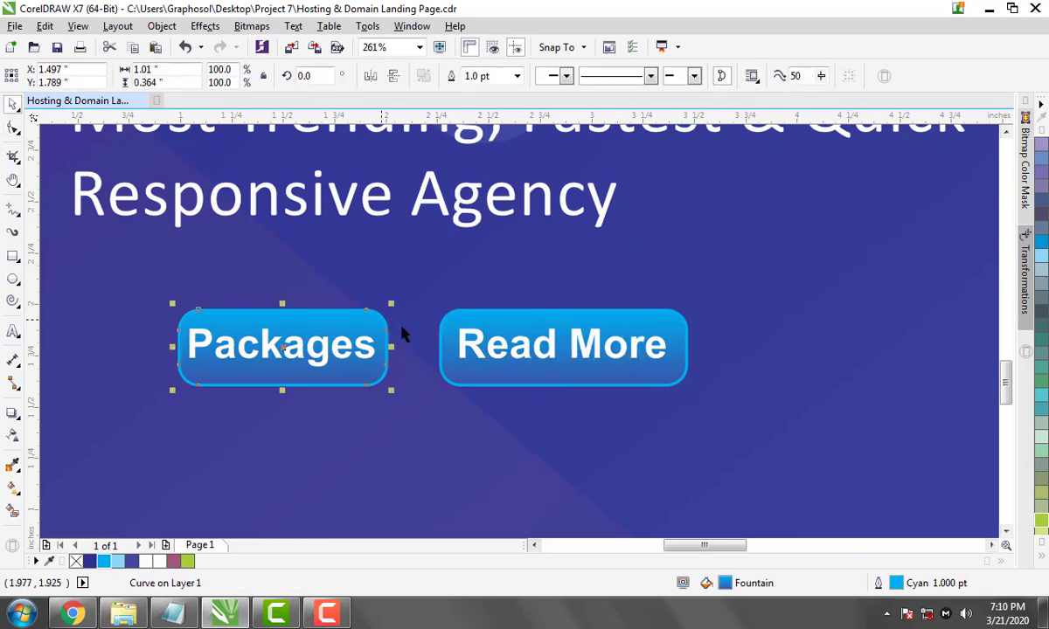
{"action": "key", "text": "Delete"}
{"action": "left_click_drag", "start_coordinate": [489, 325], "coordinate": [219, 328]}
{"action": "key", "text": "ctrl+Page_Down"}
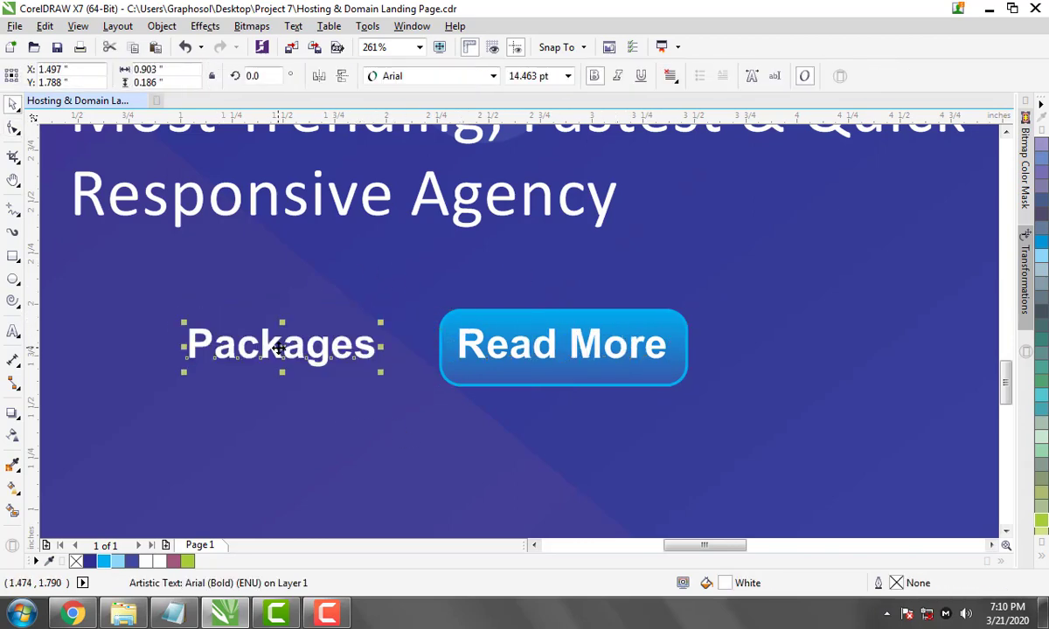
Try selecting the page background and the pale rotated lens shapes behind the buttons
{"action": "left_click", "coordinate": [379, 330], "text": "shift"}
{"action": "scroll", "coordinate": [490, 385], "scroll_direction": "down", "scroll_amount": 2}
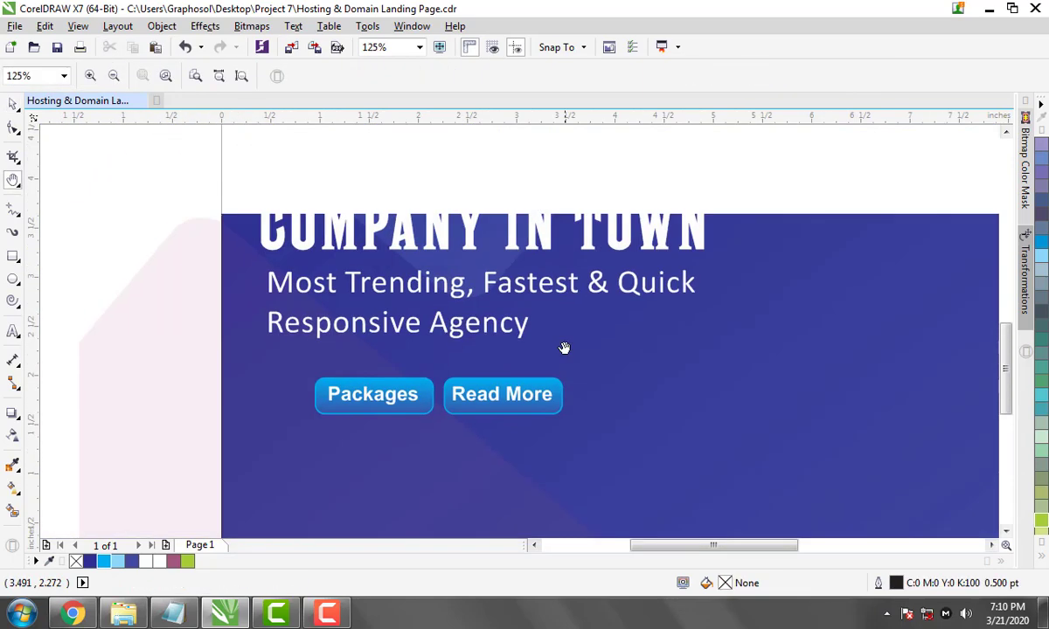
{"action": "left_click", "coordinate": [671, 470]}
{"action": "key", "text": "Escape"}
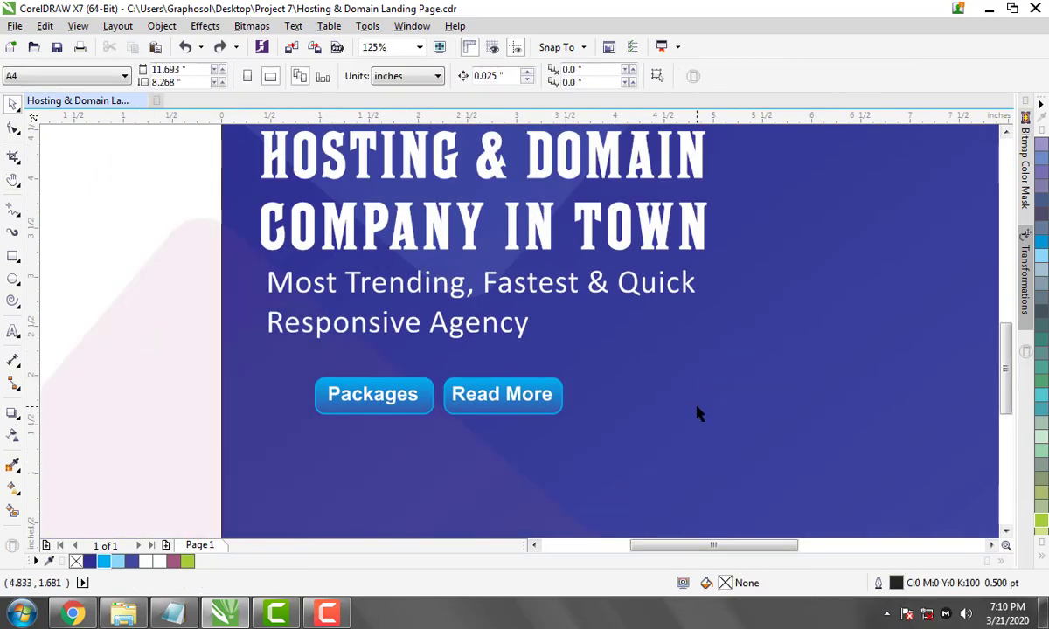
{"action": "left_click", "coordinate": [695, 412]}
{"action": "key", "text": "Escape"}
{"action": "left_click", "coordinate": [611, 385]}
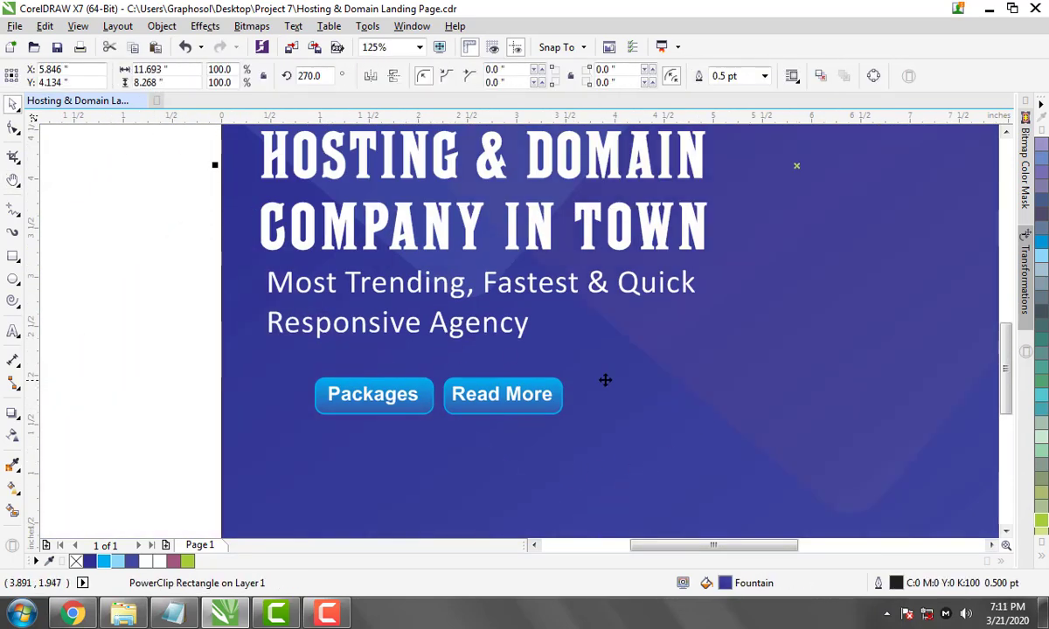
{"action": "left_click", "coordinate": [652, 360]}
{"action": "scroll", "coordinate": [612, 376], "scroll_direction": "down", "scroll_amount": 1}
{"action": "key", "text": "Escape"}
{"action": "left_click", "coordinate": [577, 385]}
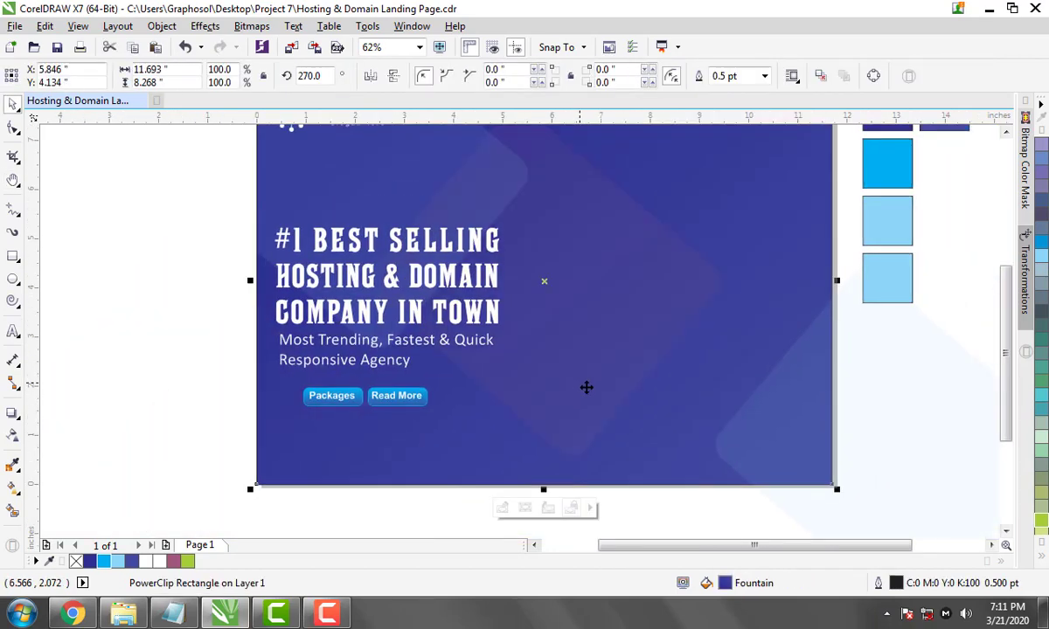
{"action": "left_click", "coordinate": [545, 288]}
{"action": "left_click", "coordinate": [627, 390]}
{"action": "left_click", "coordinate": [881, 348]}
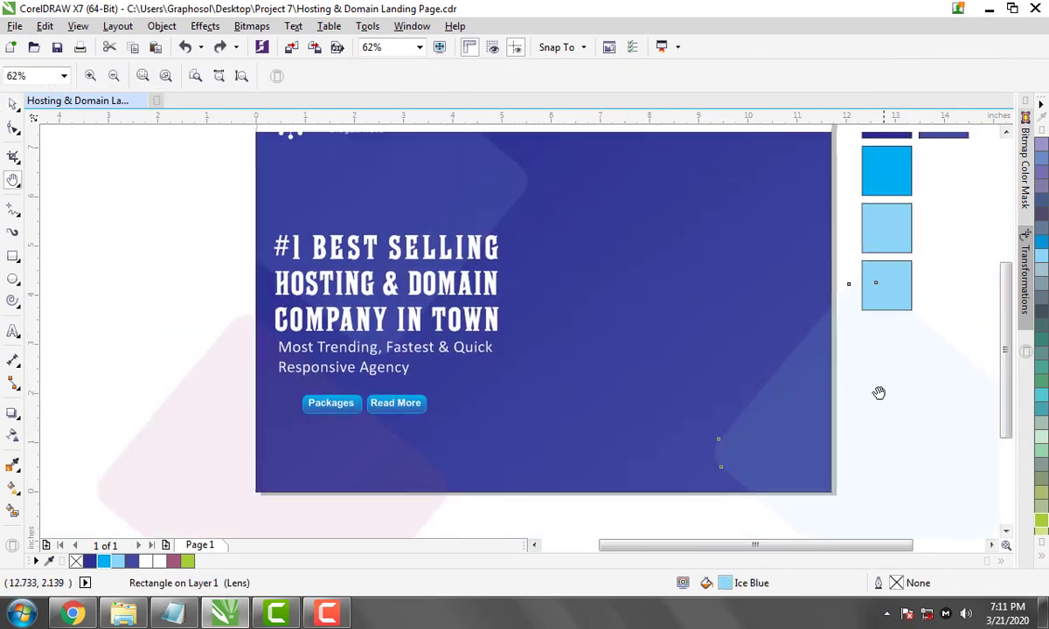
Group the Packages and Read More buttons, undoing an accidental background move
{"action": "left_click", "coordinate": [369, 461], "text": "shift"}
{"action": "key", "text": "ctrl+g"}
{"action": "left_click", "coordinate": [391, 478]}
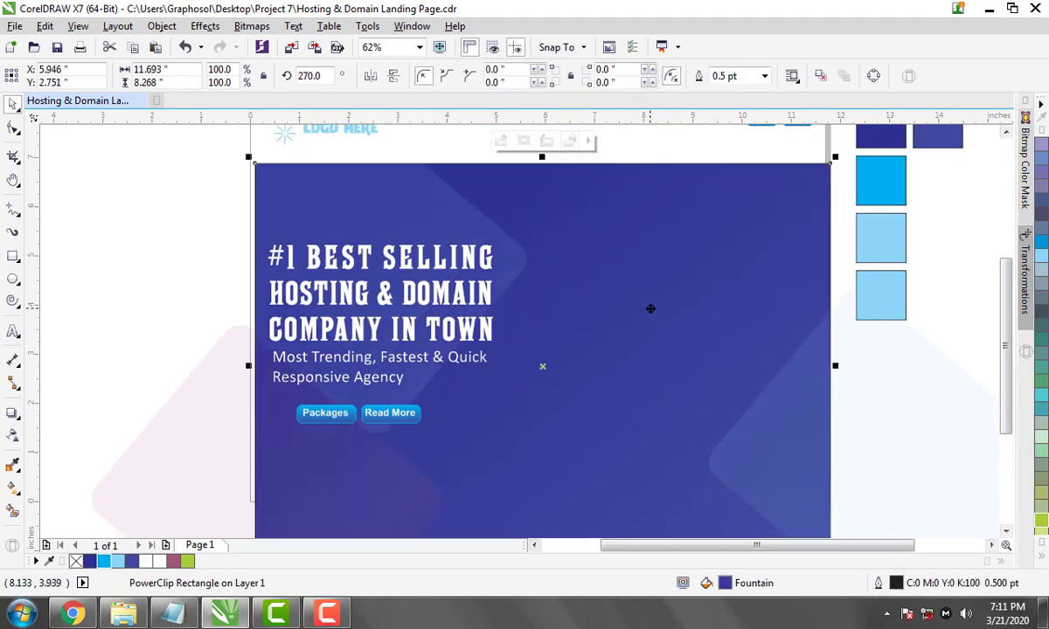
{"action": "key", "text": "ctrl+z"}
{"action": "key", "text": "Delete"}
Lock the page background object in place
{"action": "left_click", "coordinate": [573, 357]}
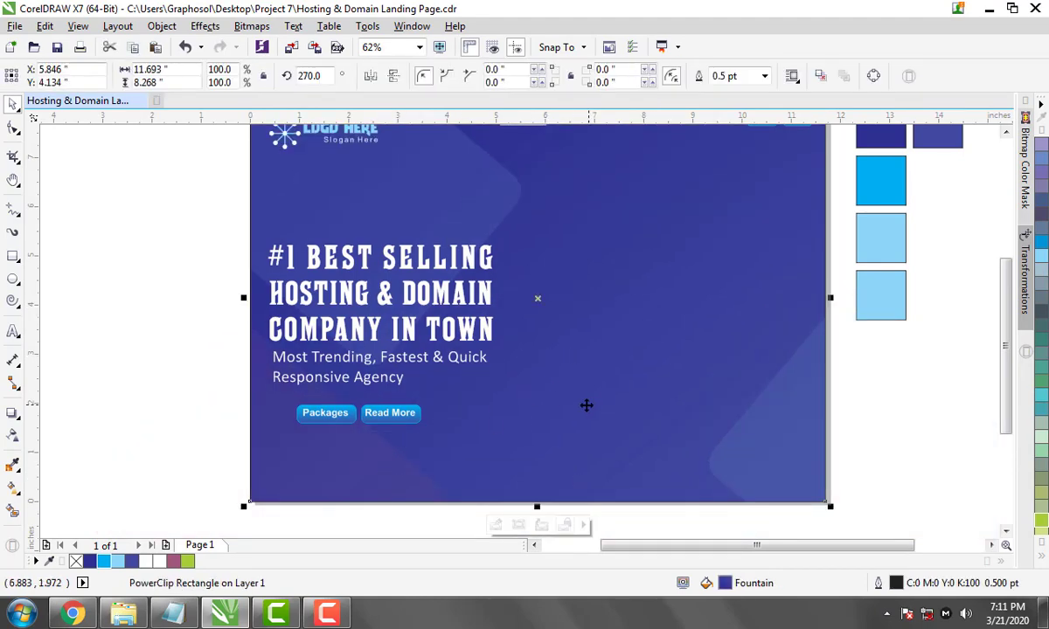
{"action": "right_click", "coordinate": [558, 336]}
{"action": "left_click", "coordinate": [612, 371]}
{"action": "scroll", "coordinate": [324, 449], "scroll_direction": "up", "scroll_amount": 3}
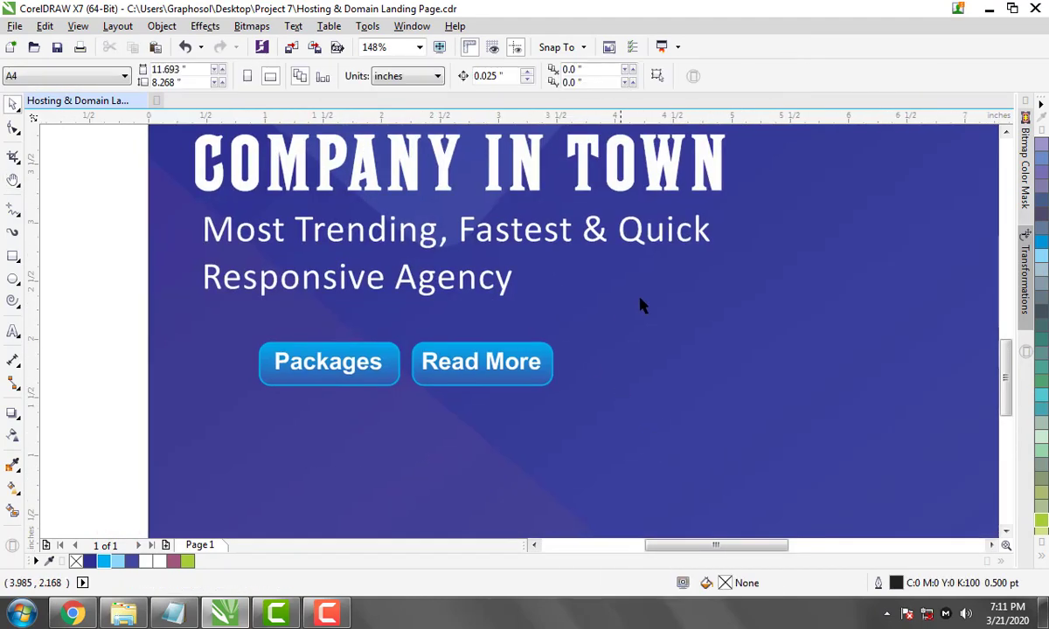
Right-align the button group with the headline's right edge
{"action": "left_click", "coordinate": [468, 373]}
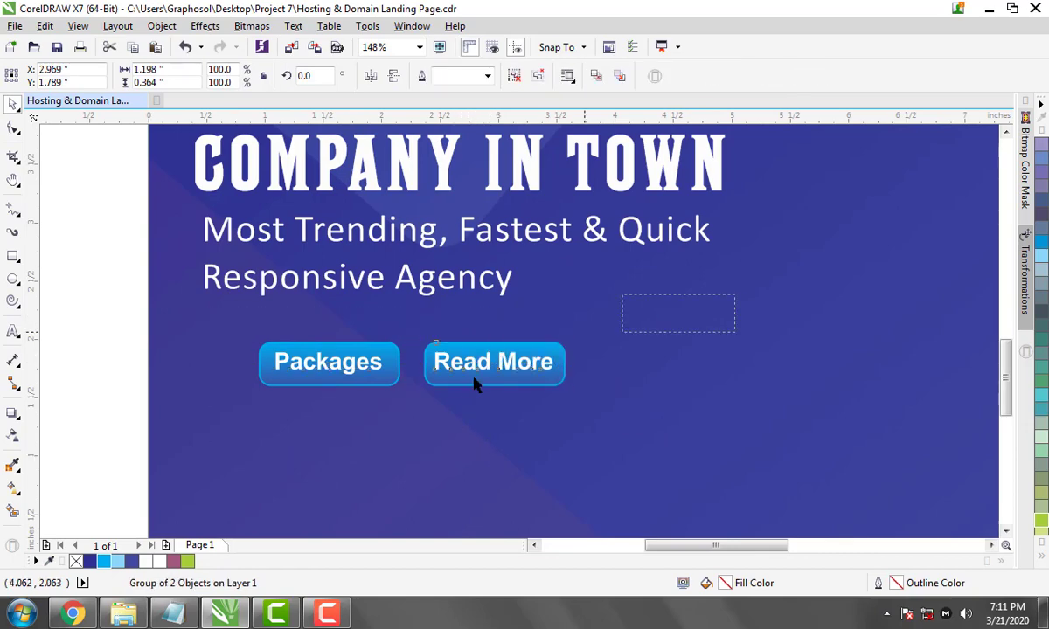
{"action": "scroll", "coordinate": [475, 382], "scroll_direction": "down", "scroll_amount": 3}
{"action": "left_click_drag", "start_coordinate": [510, 399], "coordinate": [580, 399]}
{"action": "left_click", "coordinate": [586, 303], "text": "shift"}
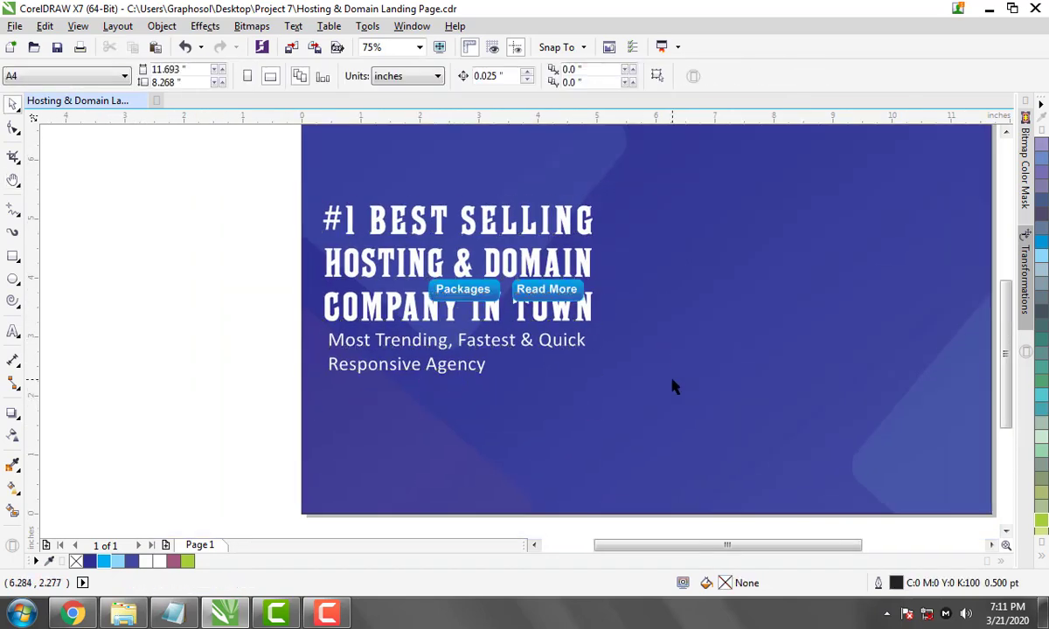
{"action": "key", "text": "r"}
Pan and zoom the view around the headline and buttons
{"action": "key", "text": "h"}
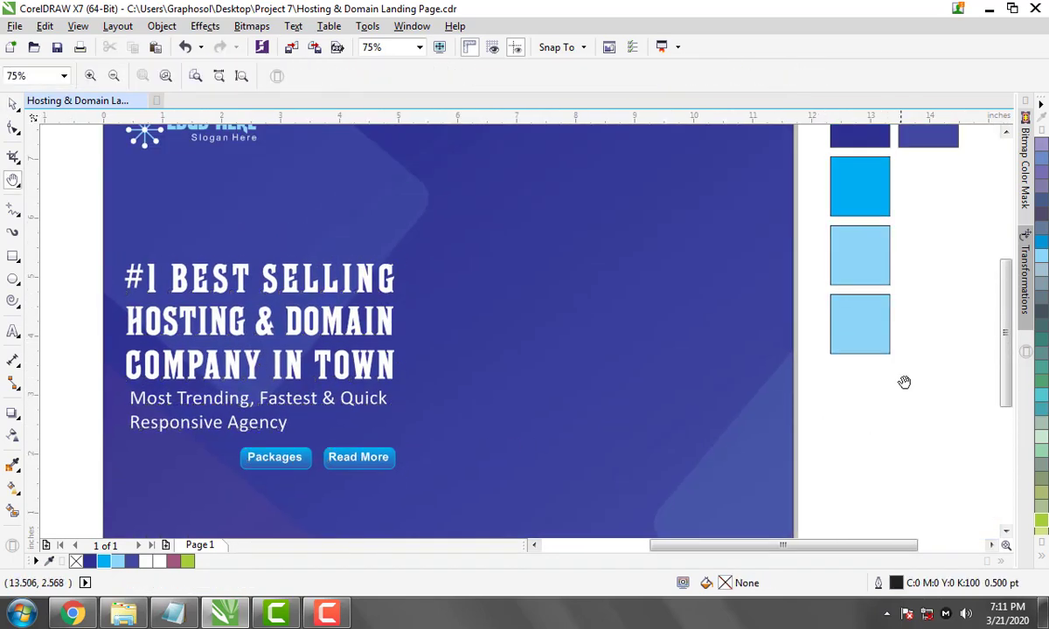
{"action": "mouse_move", "coordinate": [903, 380]}
{"action": "left_mouse_down"}
{"action": "mouse_move", "coordinate": [831, 414]}
{"action": "mouse_move", "coordinate": [895, 383]}
{"action": "left_mouse_up"}
{"action": "key", "text": "space"}
{"action": "left_click", "coordinate": [427, 350]}
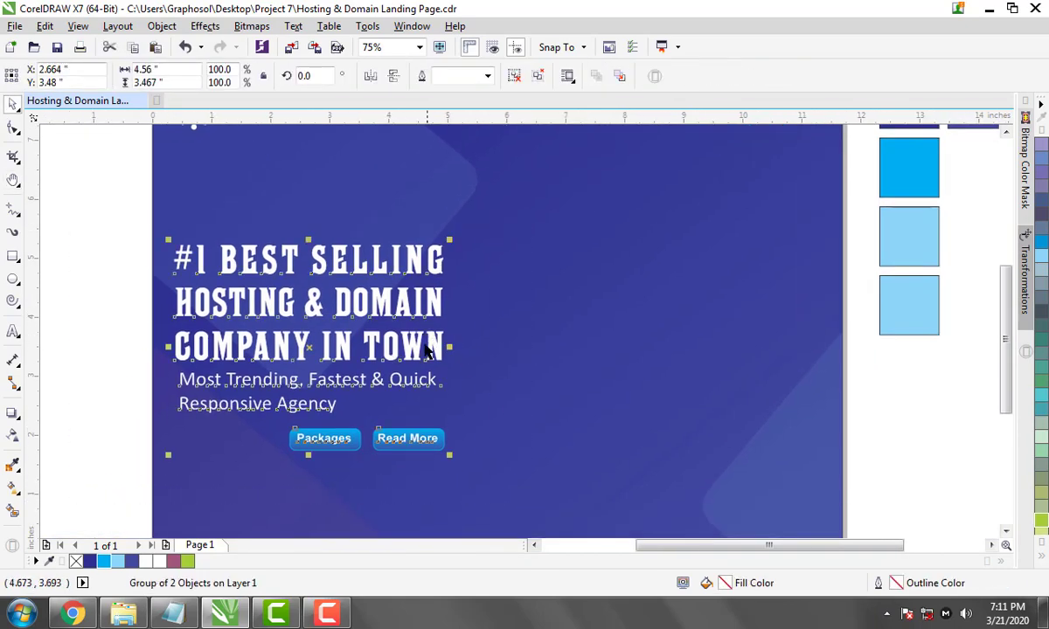
{"action": "key", "text": "h"}
{"action": "key", "text": "space"}
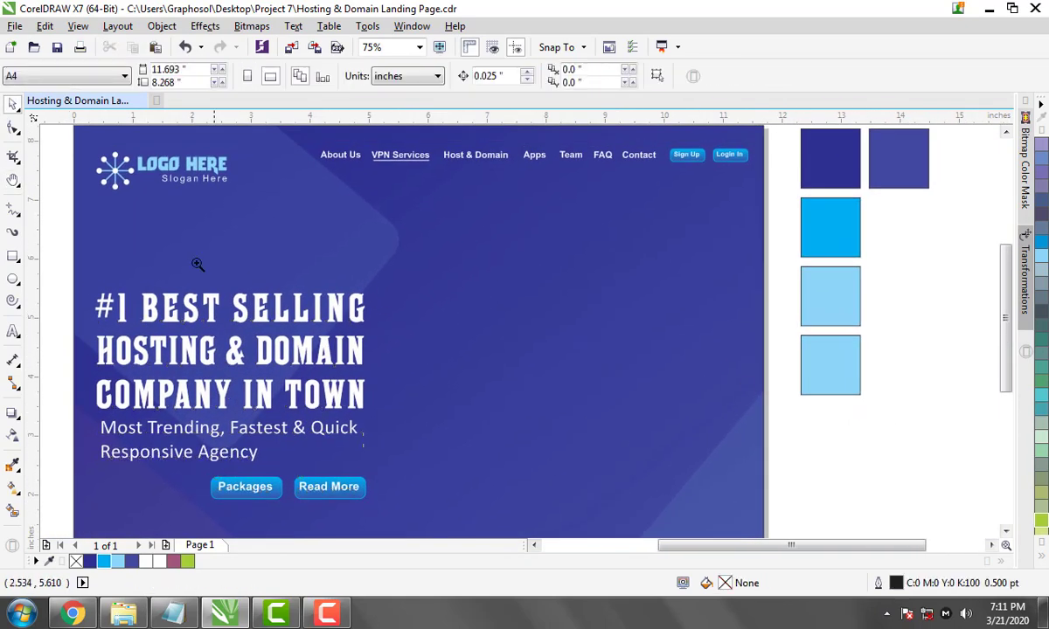
{"action": "key", "text": "h"}
{"action": "scroll", "coordinate": [700, 384], "scroll_direction": "up", "scroll_amount": 2}
{"action": "key", "text": "space"}
{"action": "key", "text": "space"}
{"action": "scroll", "coordinate": [725, 393], "scroll_direction": "up", "scroll_amount": 5}
Draw a tall rectangle on the background, removing a stray freehand line first
{"action": "key", "text": "F6"}
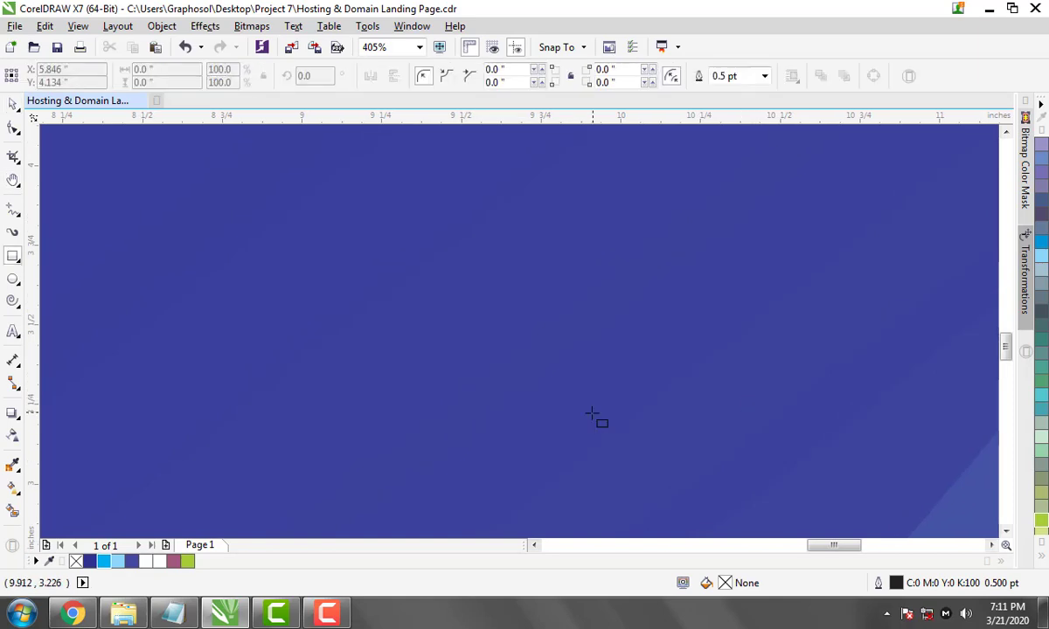
{"action": "key", "text": "F5"}
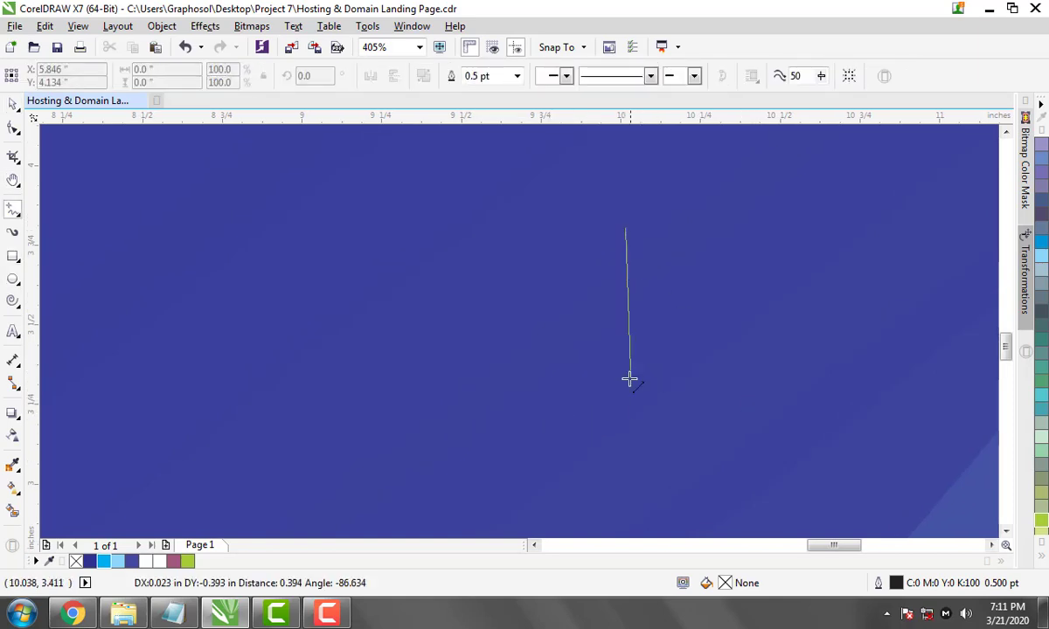
{"action": "left_click", "coordinate": [616, 434]}
{"action": "key", "text": "ctrl+z"}
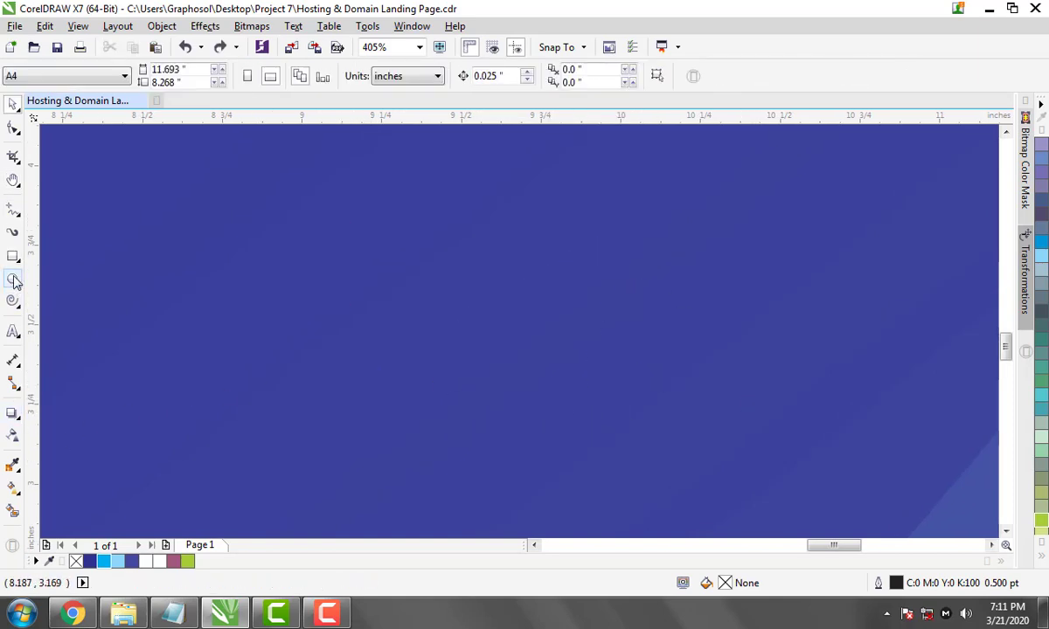
{"action": "left_click", "coordinate": [13, 256]}
{"action": "left_click_drag", "start_coordinate": [624, 169], "coordinate": [746, 431]}
{"action": "key", "text": "space"}
Skew the rectangle and mirror a copy into a chevron with a narrower right half
{"action": "scroll", "coordinate": [541, 297], "scroll_direction": "right", "scroll_amount": 3}
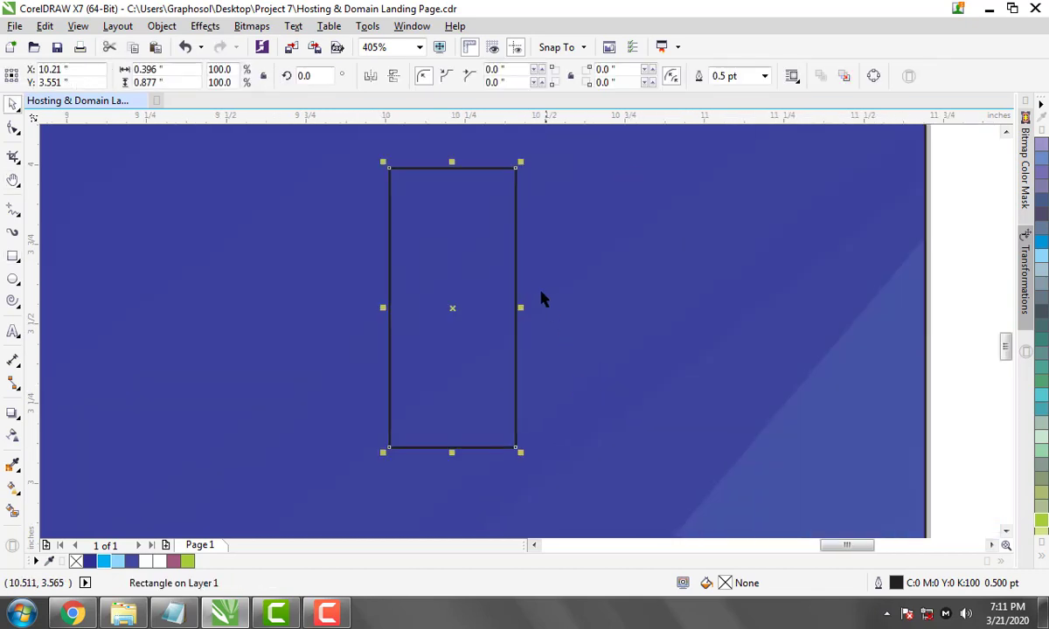
{"action": "scroll", "coordinate": [642, 328], "scroll_direction": "down", "scroll_amount": 2}
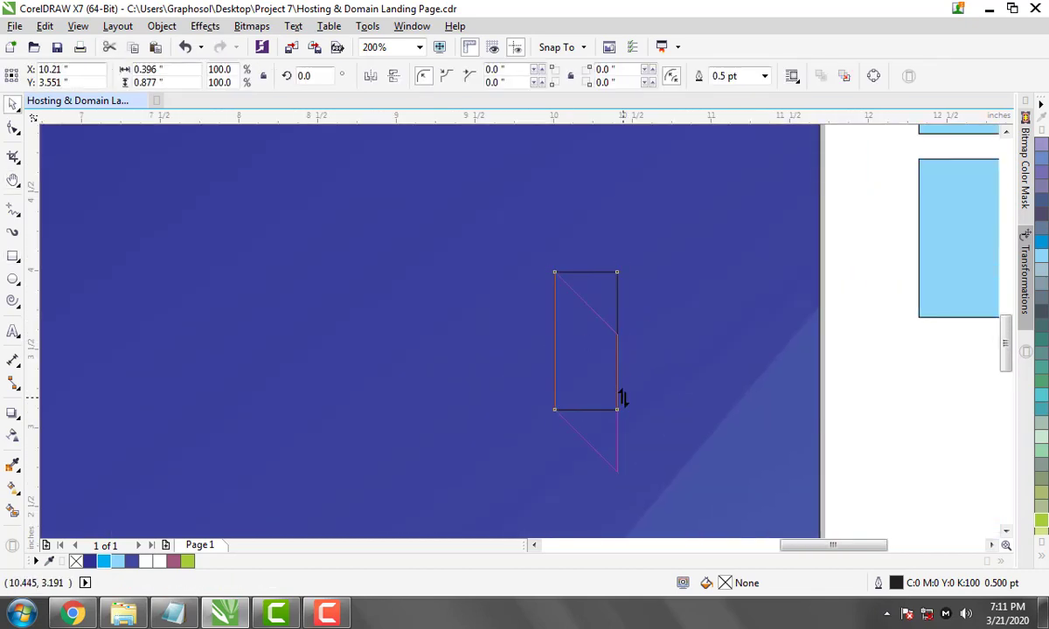
{"action": "left_click_drag", "start_coordinate": [620, 377], "coordinate": [620, 378]}
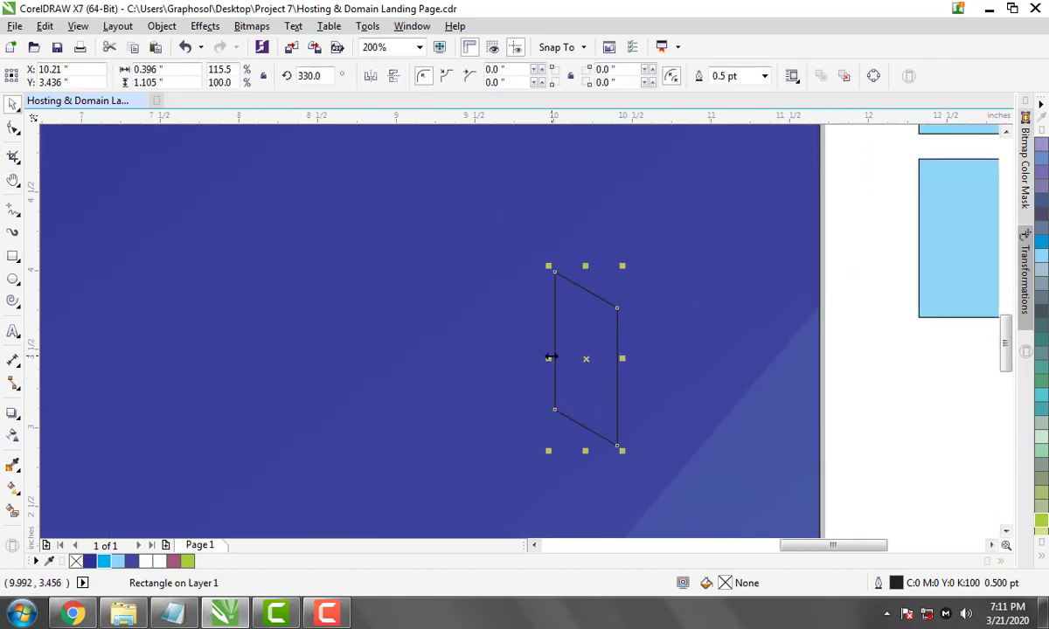
{"action": "left_click_drag", "start_coordinate": [550, 357], "coordinate": [683, 359]}
{"action": "scroll", "coordinate": [699, 402], "scroll_direction": "up", "scroll_amount": 2}
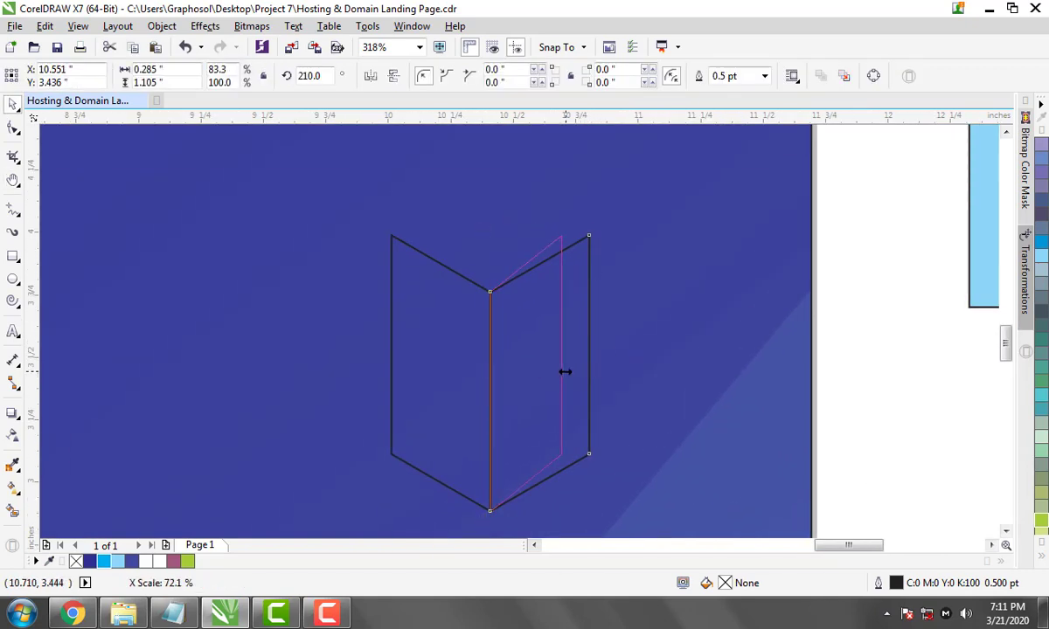
{"action": "left_click_drag", "start_coordinate": [566, 371], "coordinate": [565, 373]}
{"action": "left_click", "coordinate": [564, 382]}
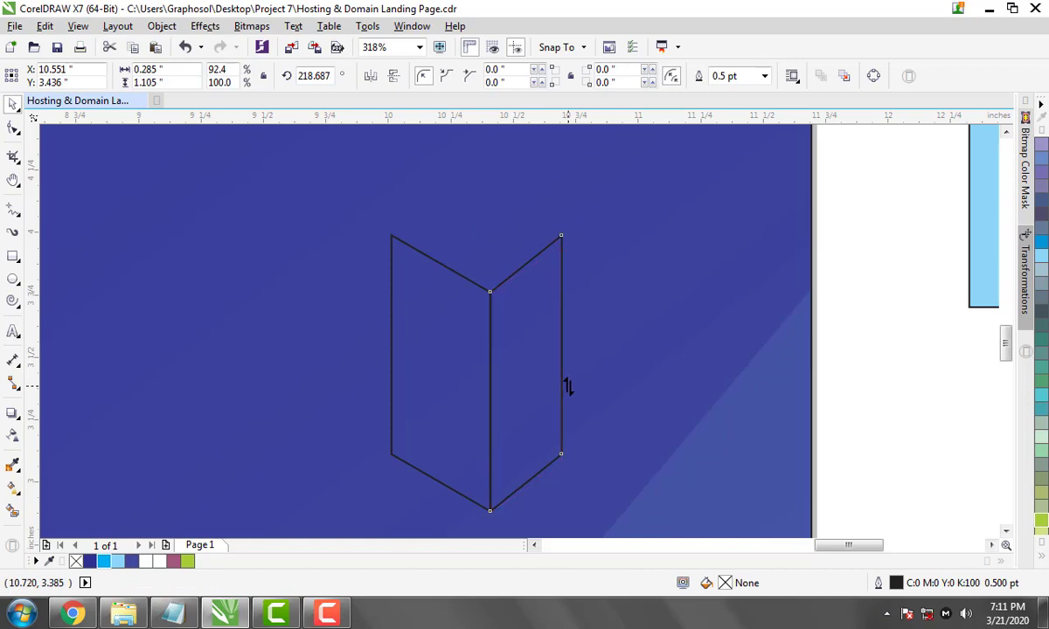
{"action": "left_click", "coordinate": [587, 292]}
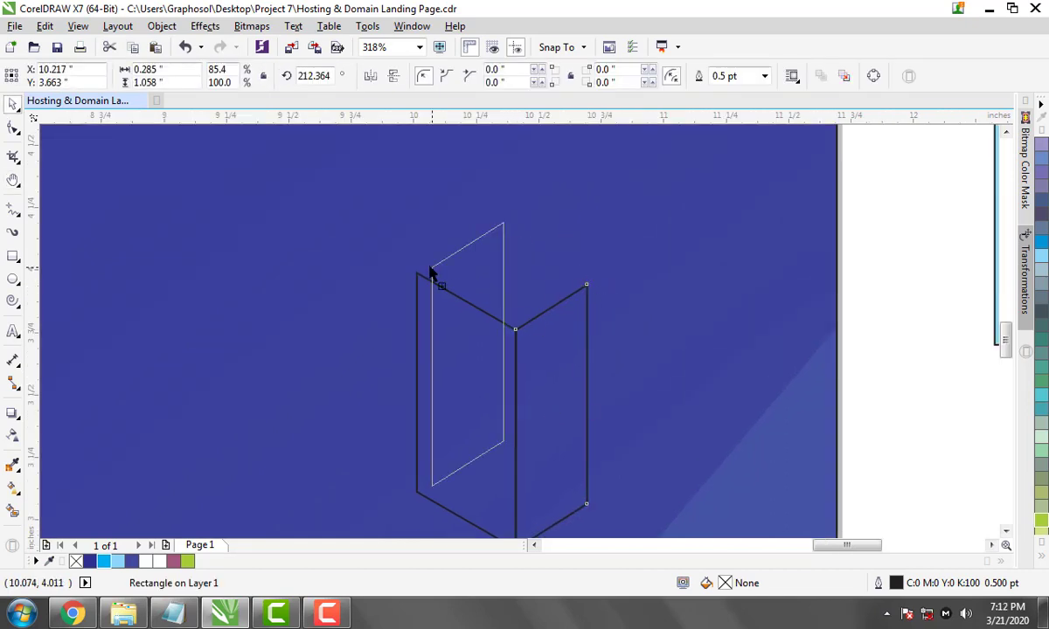
Add copied faces as the box's back sides and fill the right face dark blue
{"action": "left_click_drag", "start_coordinate": [430, 272], "coordinate": [416, 280]}
{"action": "left_click_drag", "start_coordinate": [494, 248], "coordinate": [487, 227]}
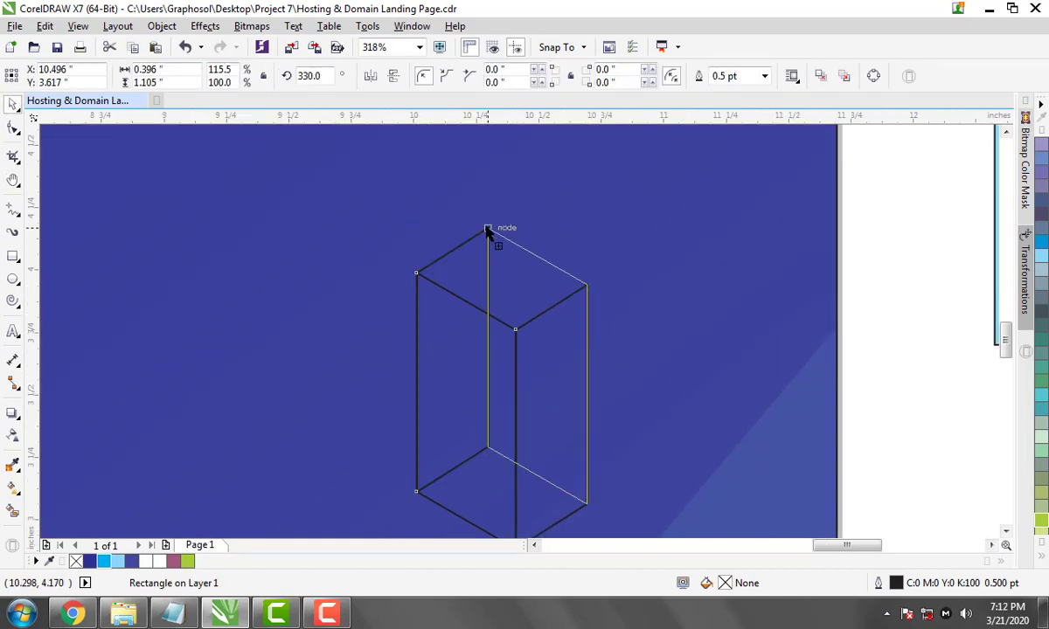
{"action": "left_click", "coordinate": [555, 229]}
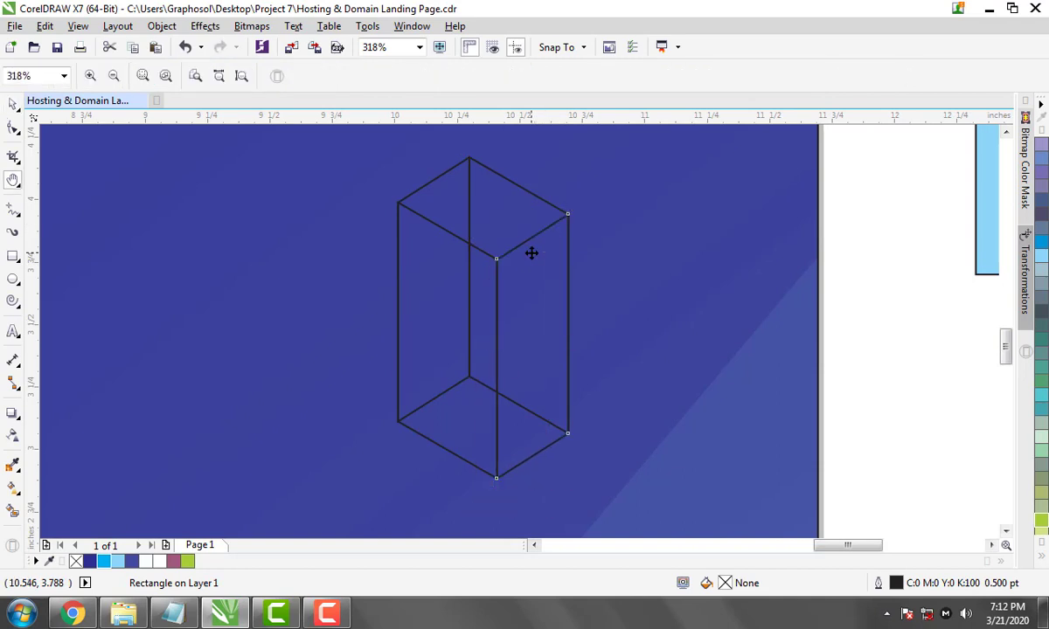
{"action": "scroll", "coordinate": [531, 253], "scroll_direction": "down", "scroll_amount": 3}
{"action": "scroll", "coordinate": [519, 298], "scroll_direction": "up", "scroll_amount": 3}
{"action": "left_click_drag", "start_coordinate": [519, 298], "coordinate": [554, 315]}
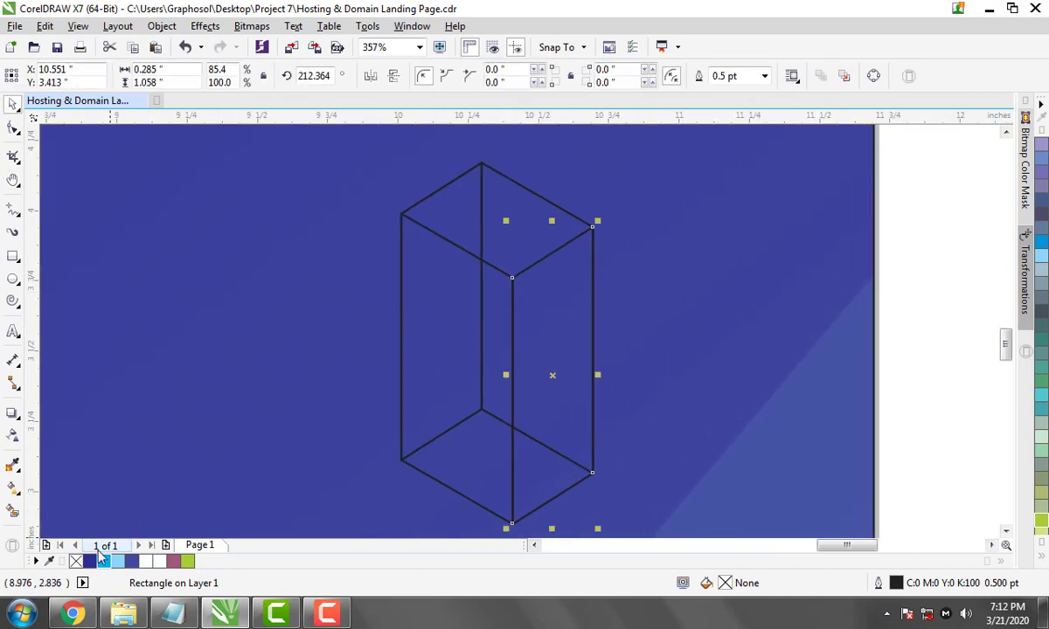
{"action": "left_click", "coordinate": [104, 561]}
{"action": "left_click", "coordinate": [131, 562]}
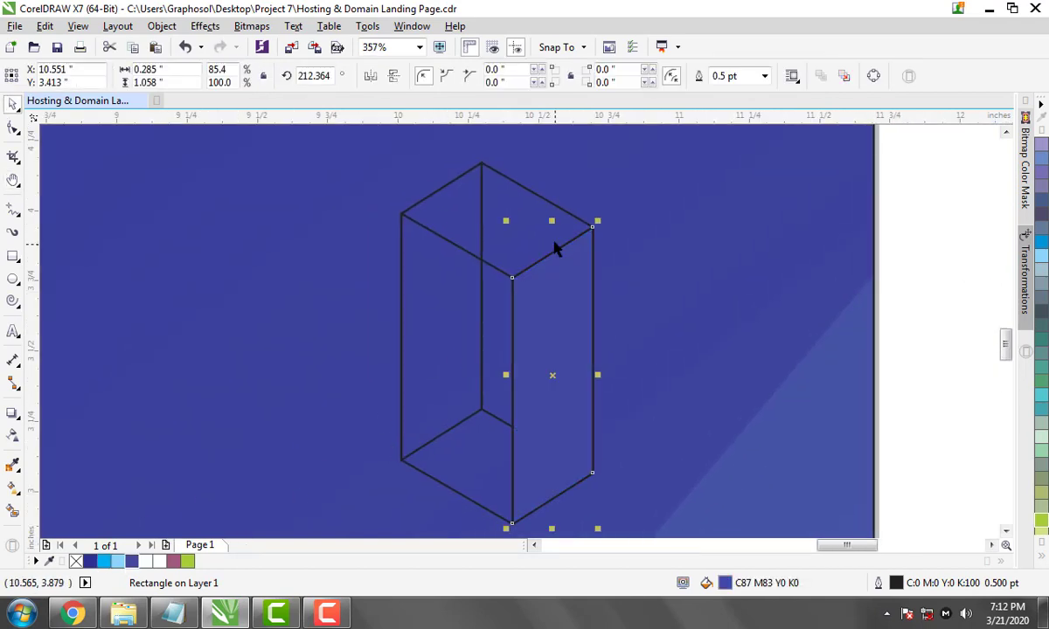
Fill the box's front face dark blue instead of Ice Blue
{"action": "left_click", "coordinate": [441, 496]}
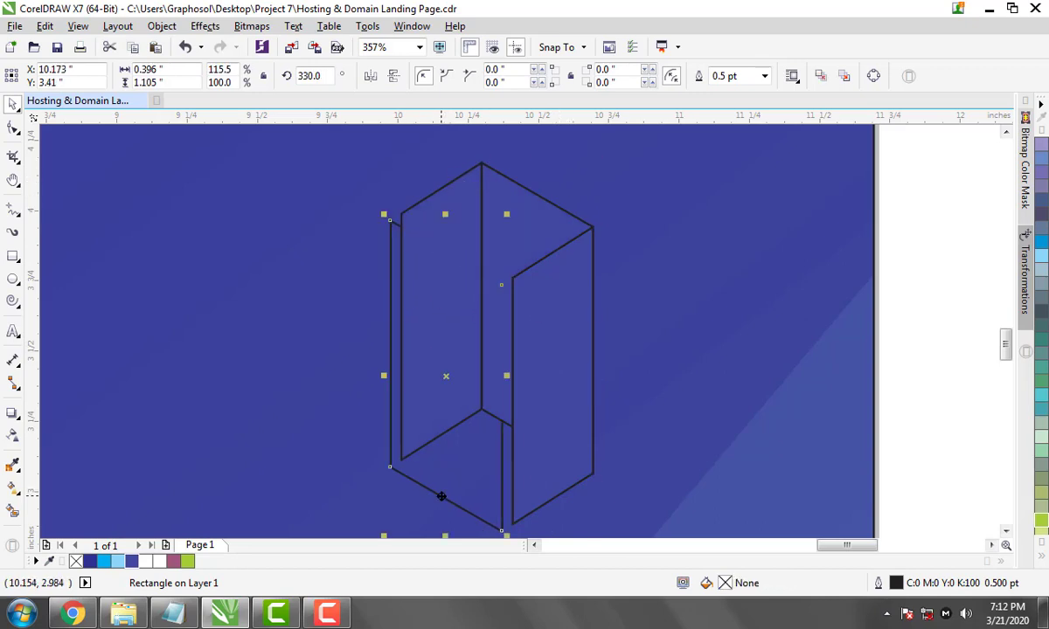
{"action": "left_click", "coordinate": [117, 561]}
{"action": "key", "text": "ctrl+z"}
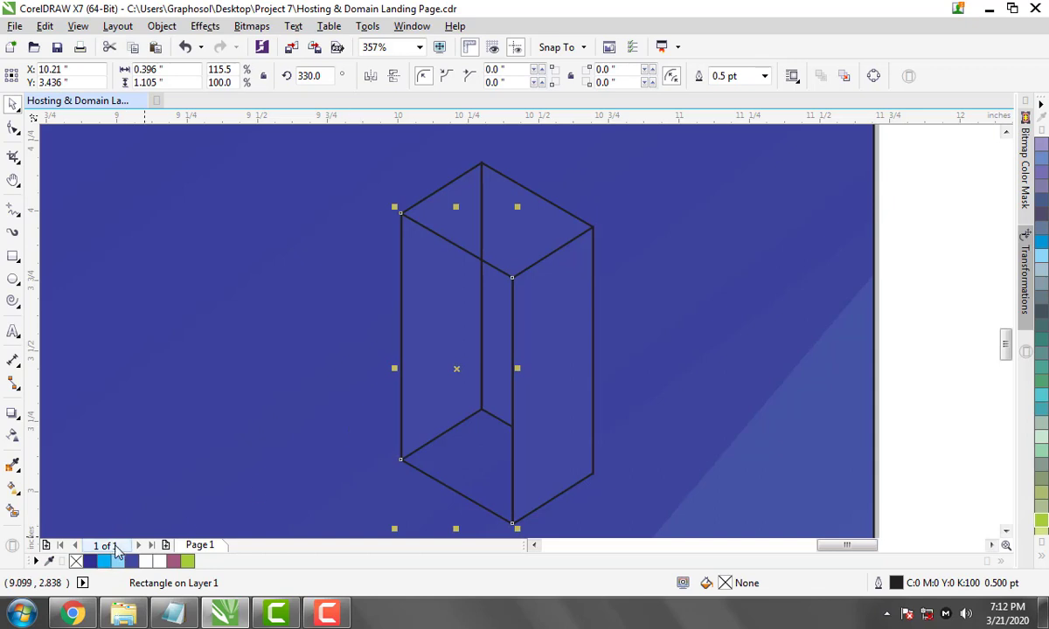
{"action": "left_click", "coordinate": [90, 561]}
{"action": "key", "text": "F5"}
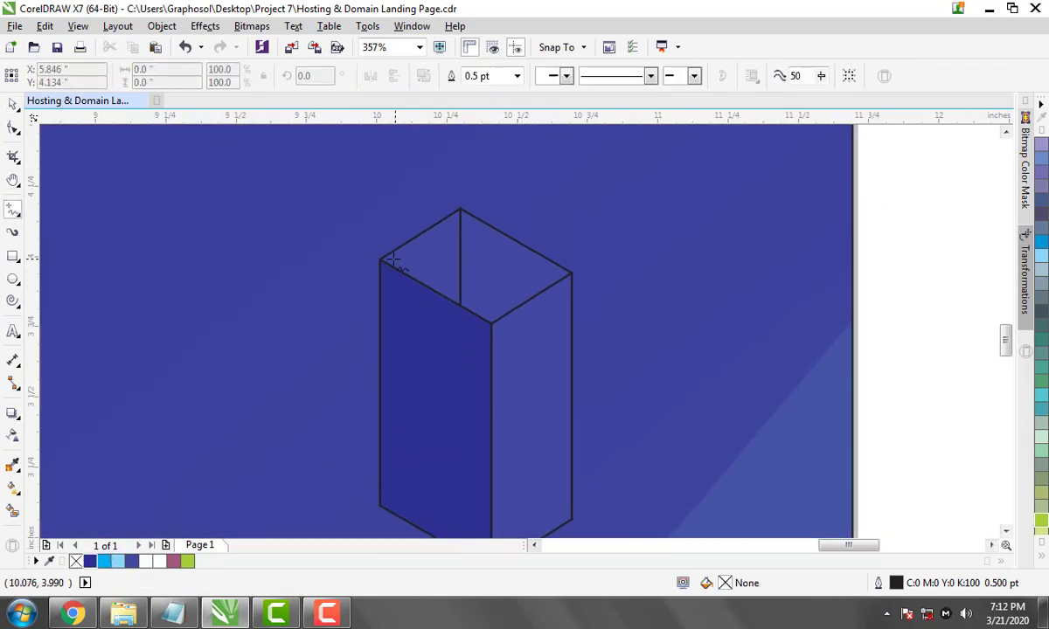
{"action": "key", "text": "space"}
{"action": "left_click", "coordinate": [440, 253]}
{"action": "left_click", "coordinate": [445, 359]}
Copy the front face to the top and reshape its node into a diamond top face
{"action": "key", "text": "h"}
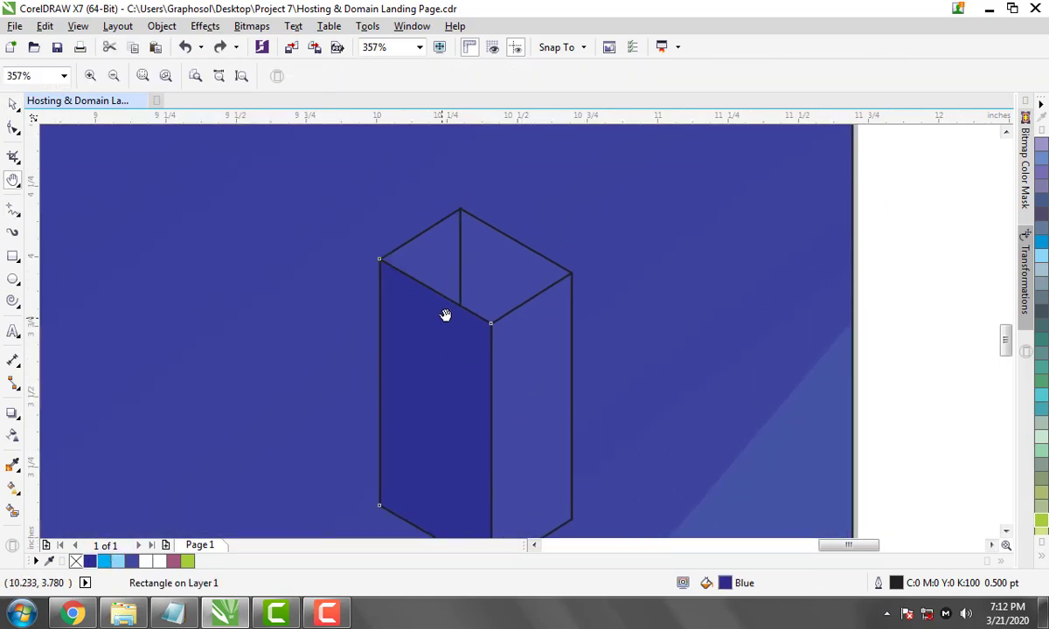
{"action": "key", "text": "space"}
{"action": "scroll", "coordinate": [463, 419], "scroll_direction": "down", "scroll_amount": 2}
{"action": "mouse_move", "coordinate": [461, 433]}
{"action": "left_mouse_down"}
{"action": "mouse_move", "coordinate": [419, 278]}
{"action": "mouse_move", "coordinate": [457, 338]}
{"action": "left_mouse_up"}
{"action": "scroll", "coordinate": [458, 337], "scroll_direction": "up", "scroll_amount": 3}
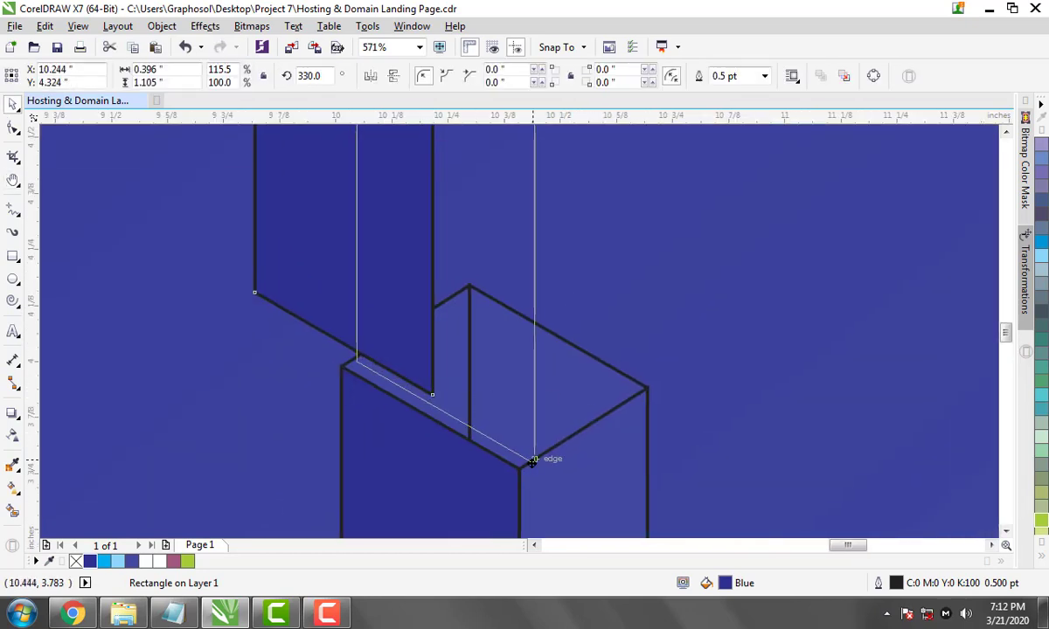
{"action": "mouse_move", "coordinate": [432, 390]}
{"action": "left_mouse_down"}
{"action": "mouse_move", "coordinate": [529, 398]}
{"action": "mouse_move", "coordinate": [515, 467]}
{"action": "left_mouse_up"}
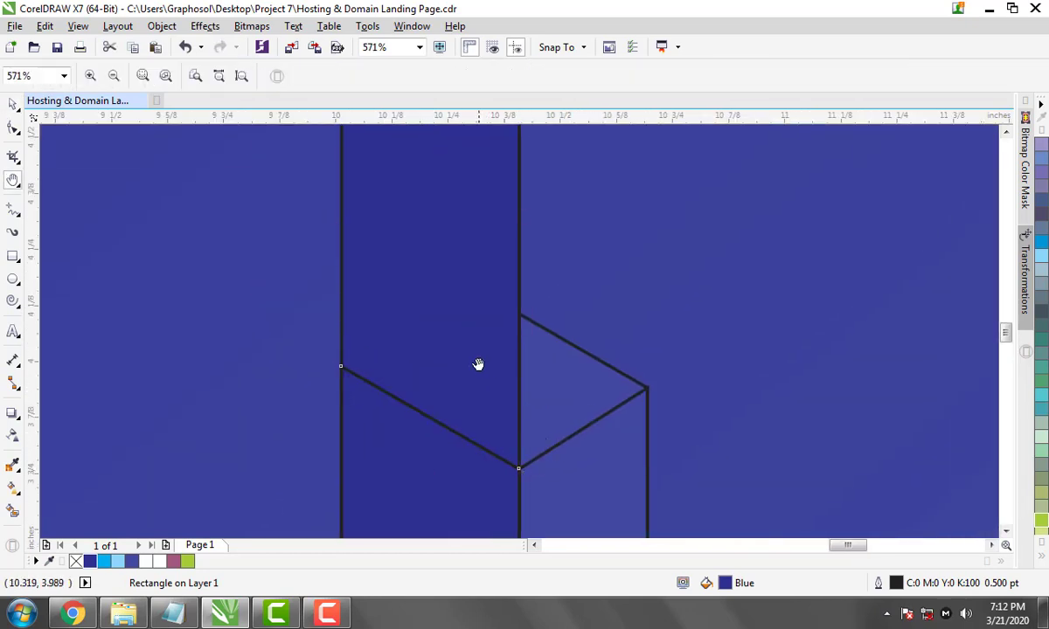
{"action": "scroll", "coordinate": [477, 363], "scroll_direction": "down", "scroll_amount": 2}
{"action": "key", "text": "ctrl+q"}
{"action": "key", "text": "F10"}
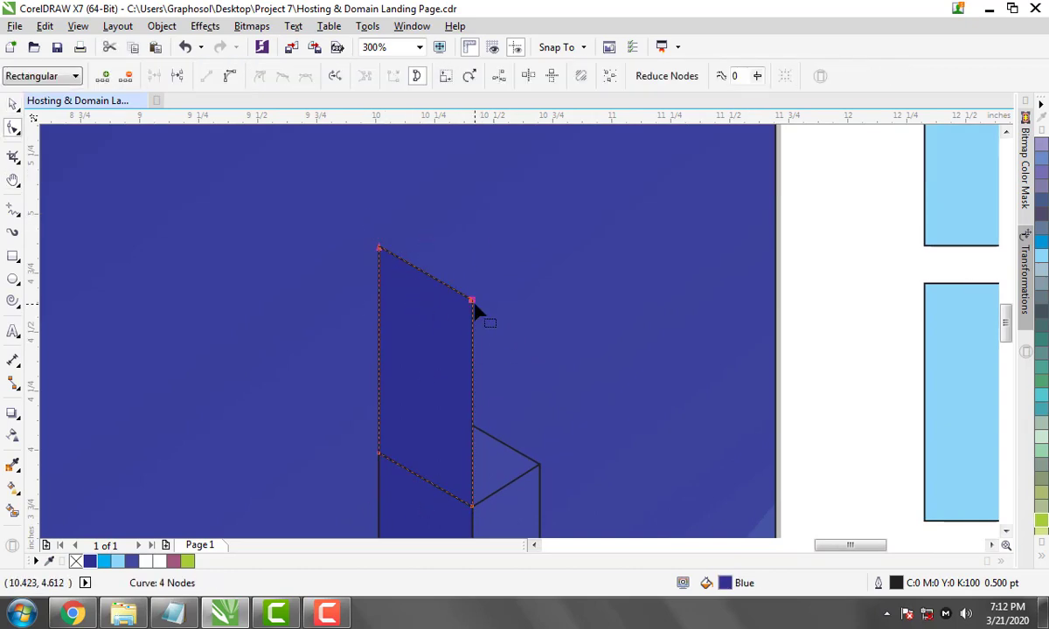
{"action": "left_click_drag", "start_coordinate": [472, 301], "coordinate": [540, 465]}
{"action": "key", "text": "space"}
Deselect the finished box, review it, and start a line at its left edge
{"action": "scroll", "coordinate": [538, 393], "scroll_direction": "down", "scroll_amount": 3}
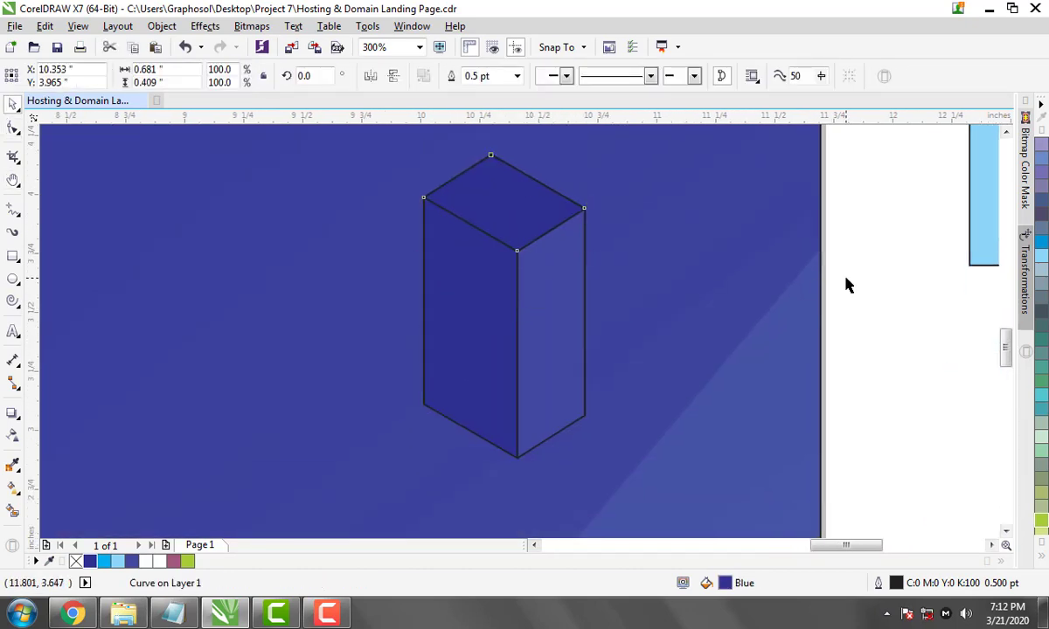
{"action": "left_click", "coordinate": [845, 284]}
{"action": "scroll", "coordinate": [513, 369], "scroll_direction": "up", "scroll_amount": 1}
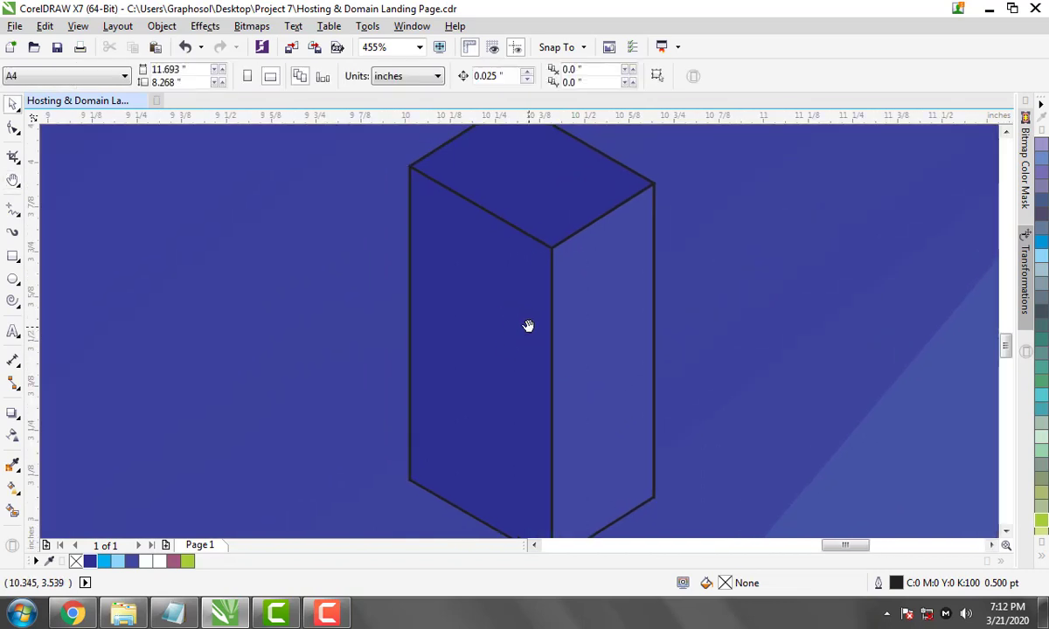
{"action": "scroll", "coordinate": [527, 325], "scroll_direction": "up", "scroll_amount": 2}
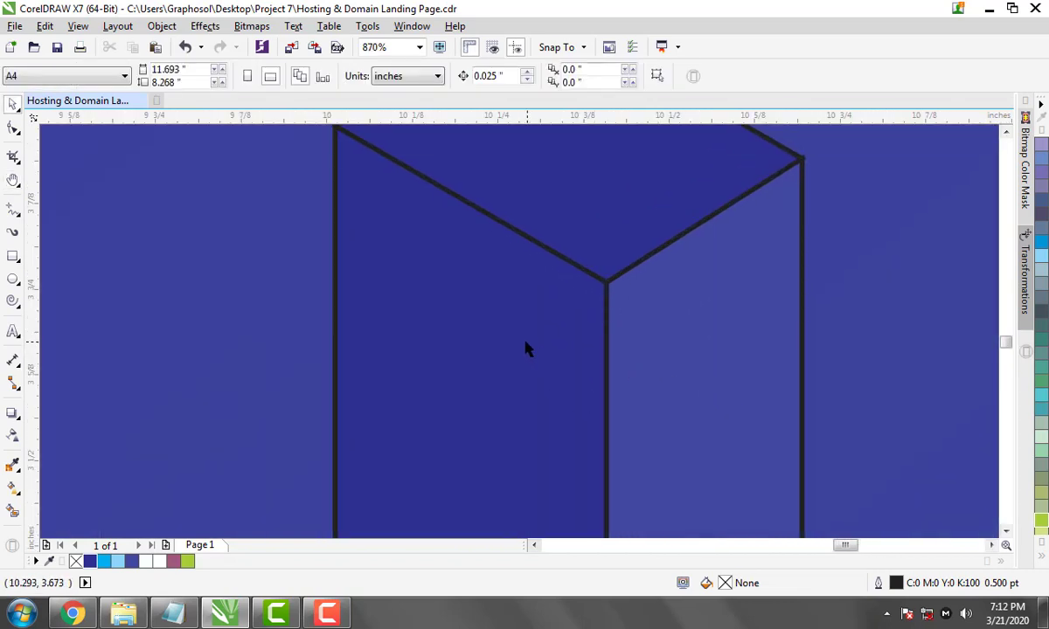
{"action": "scroll", "coordinate": [376, 291], "scroll_direction": "down", "scroll_amount": 2}
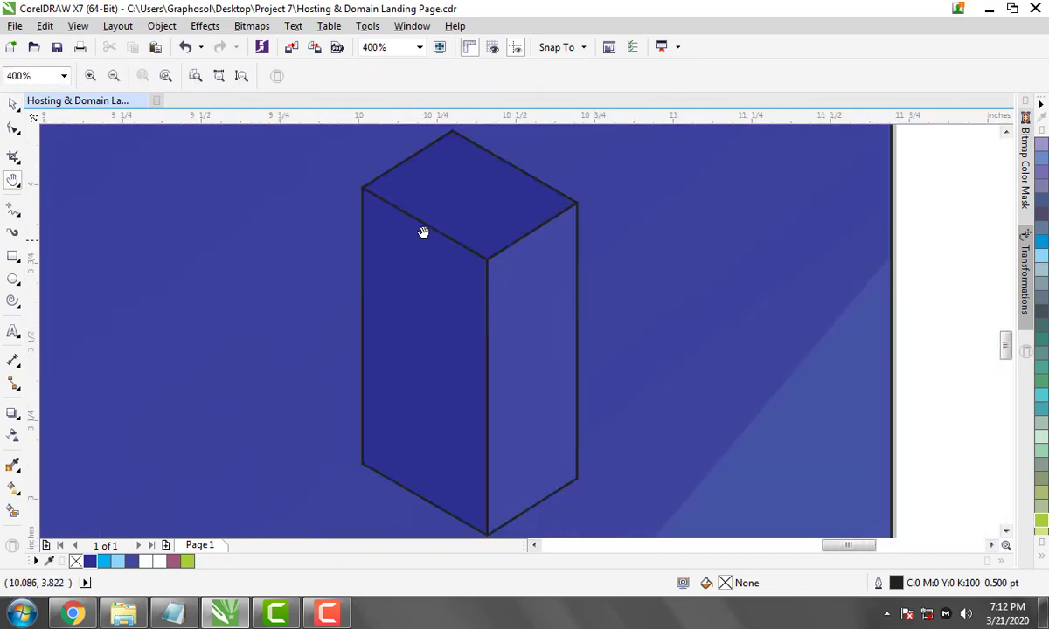
{"action": "scroll", "coordinate": [556, 360], "scroll_direction": "up", "scroll_amount": 1}
{"action": "key", "text": "F5"}
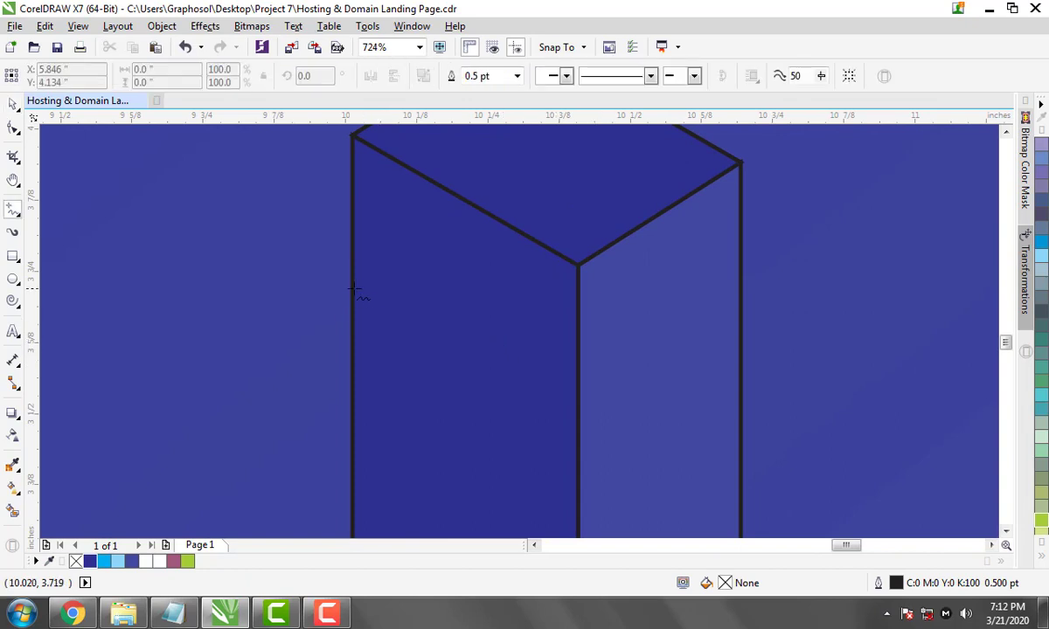
{"action": "left_click", "coordinate": [353, 303]}
{"action": "key", "text": "Escape"}
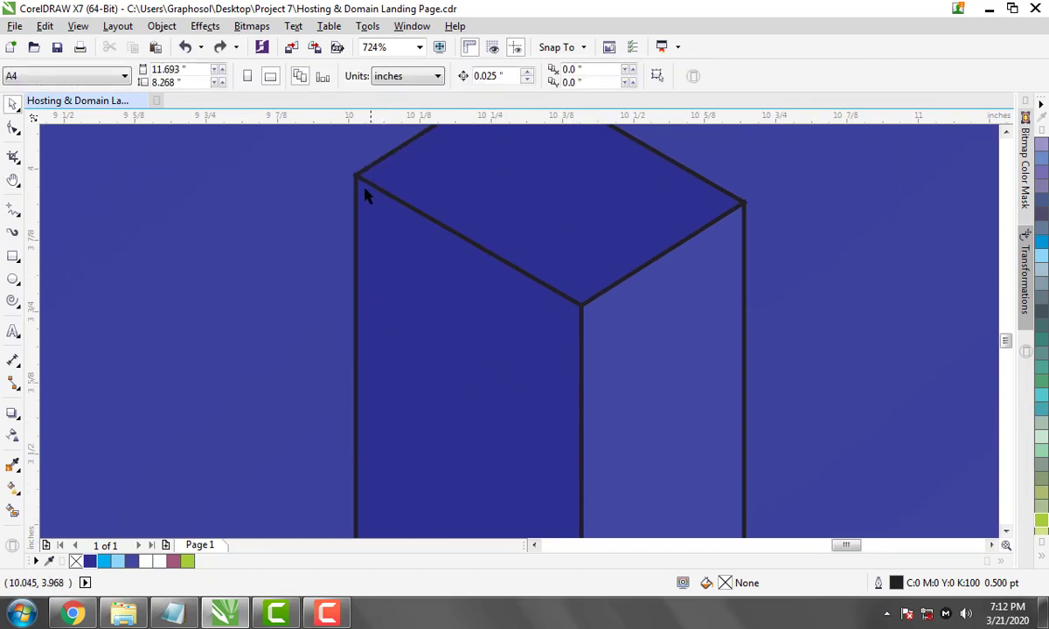
Finish the drawer line and Smart Fill the grey band between the two lines
{"action": "left_click", "coordinate": [582, 305]}
{"action": "key", "text": "space"}
{"action": "left_click_drag", "start_coordinate": [511, 409], "coordinate": [510, 409]}
{"action": "scroll", "coordinate": [513, 367], "scroll_direction": "down", "scroll_amount": 1}
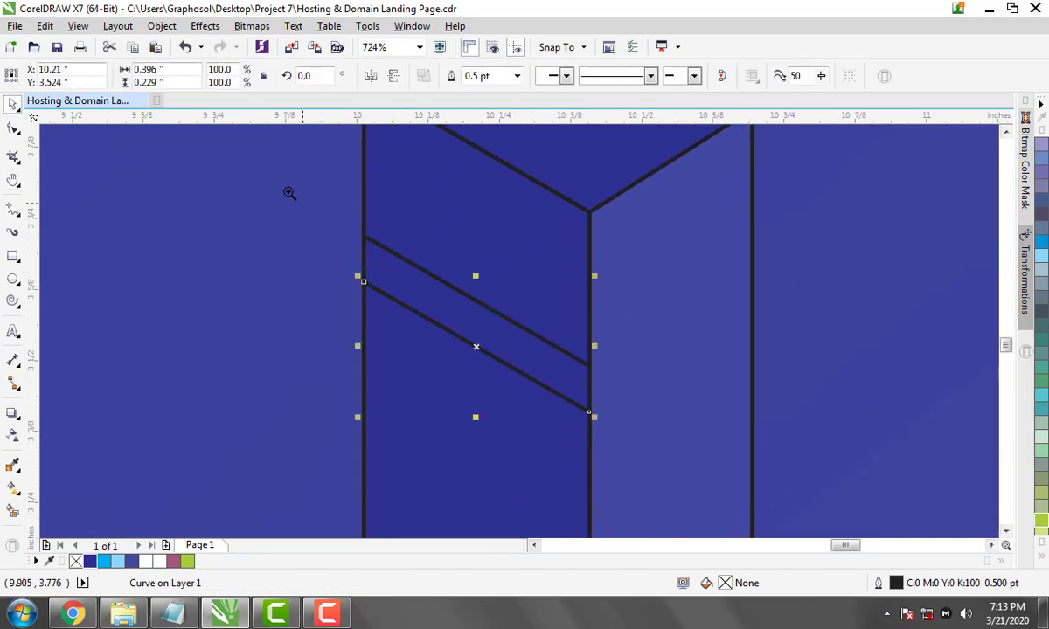
{"action": "scroll", "coordinate": [288, 194], "scroll_direction": "up", "scroll_amount": 1}
{"action": "scroll", "coordinate": [368, 349], "scroll_direction": "up", "scroll_amount": 1}
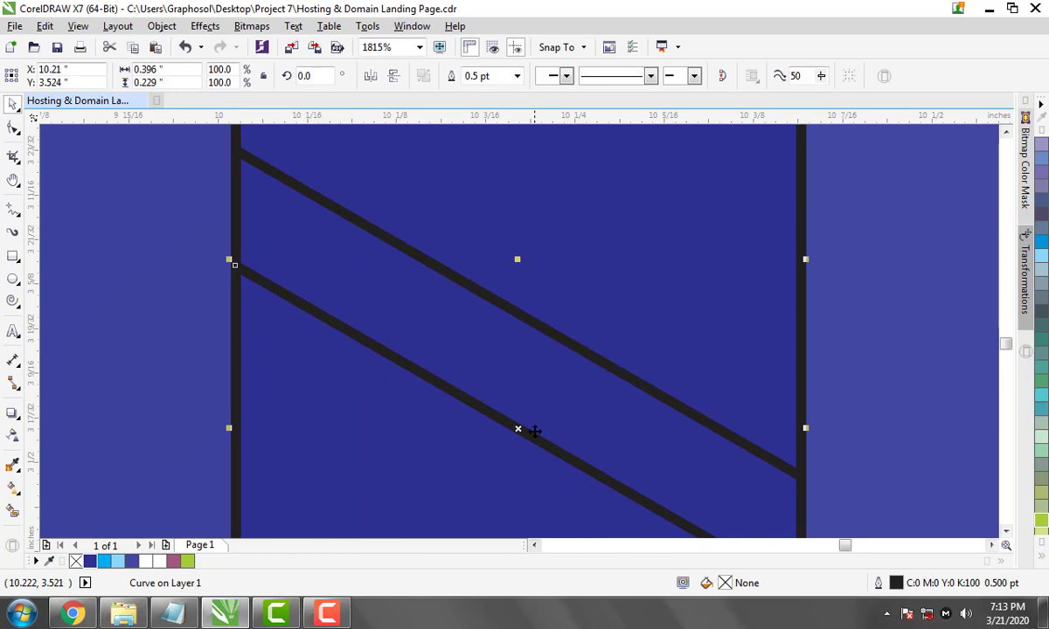
{"action": "left_click", "coordinate": [13, 511]}
{"action": "left_click", "coordinate": [444, 328]}
{"action": "key", "text": "space"}
Shrink the grey band to a small outline-free strip and repeat copies along the diagonal
{"action": "left_click", "coordinate": [789, 144]}
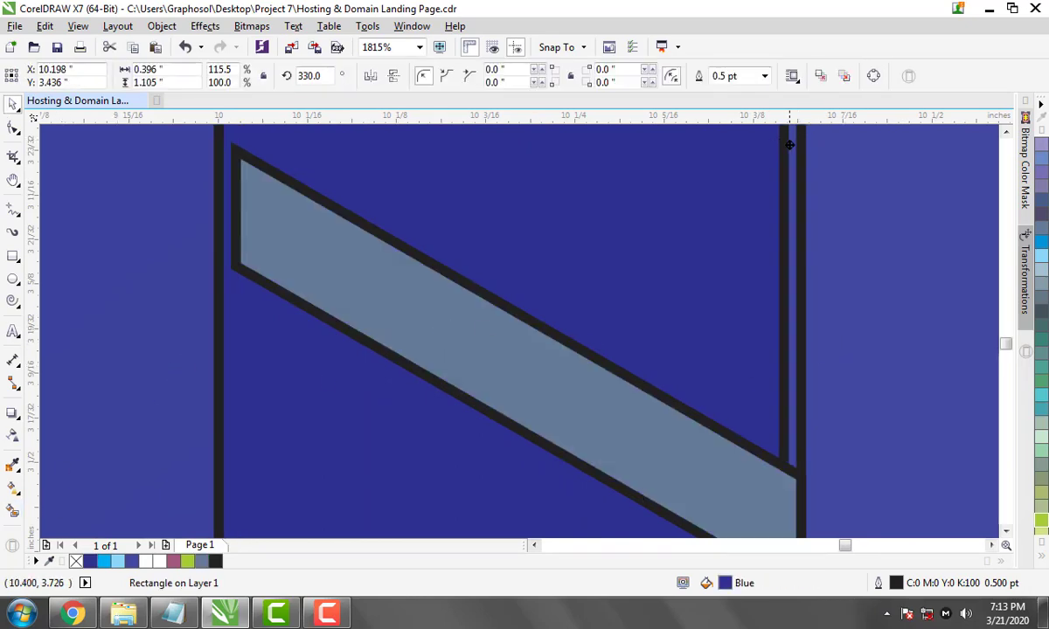
{"action": "left_click", "coordinate": [604, 382]}
{"action": "mouse_move", "coordinate": [802, 145]}
{"action": "left_mouse_down"}
{"action": "mouse_move", "coordinate": [577, 302]}
{"action": "mouse_move", "coordinate": [522, 378]}
{"action": "mouse_move", "coordinate": [303, 236]}
{"action": "left_mouse_up"}
{"action": "right_click", "coordinate": [76, 561]}
{"action": "left_click_drag", "start_coordinate": [348, 265], "coordinate": [350, 267]}
{"action": "key", "text": "ctrl+r"}
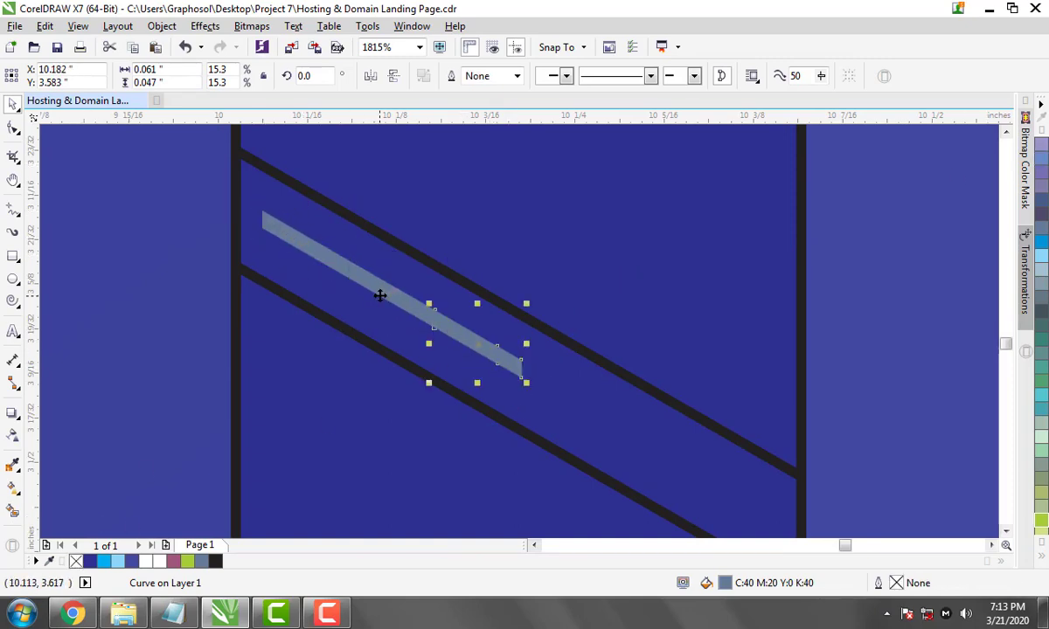
{"action": "key", "text": "ctrl+r"}
{"action": "key", "text": "ctrl+r"}
{"action": "key", "text": "ctrl+r"}
{"action": "scroll", "coordinate": [520, 298], "scroll_direction": "down", "scroll_amount": 2}
{"action": "scroll", "coordinate": [453, 355], "scroll_direction": "up", "scroll_amount": 1}
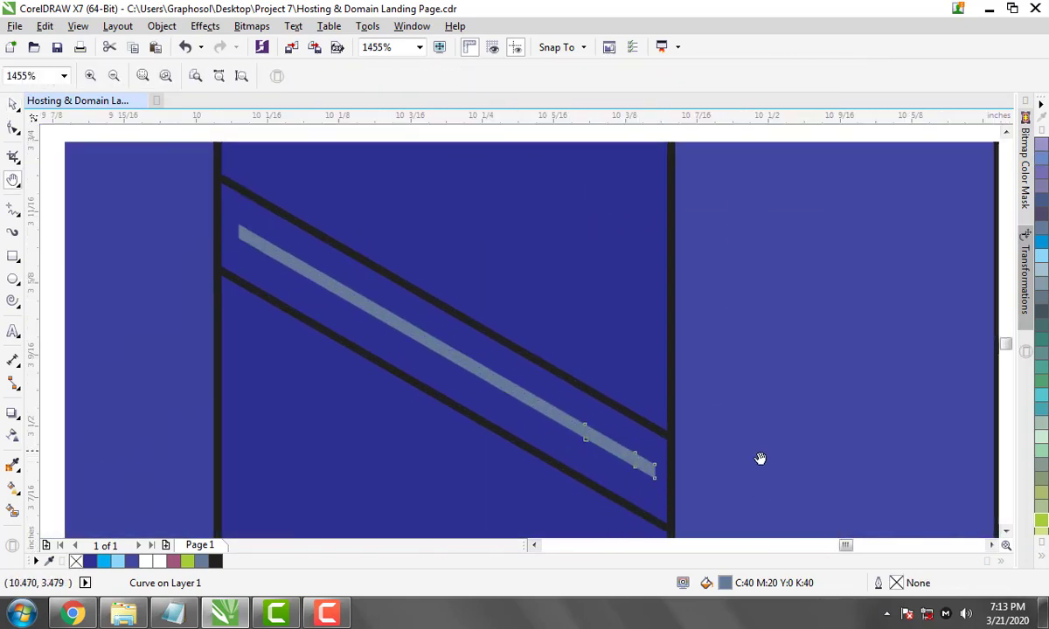
Isolate the grey band in the selection and make a first Knife cut in it
{"action": "left_click_drag", "start_coordinate": [428, 388], "coordinate": [719, 493]}
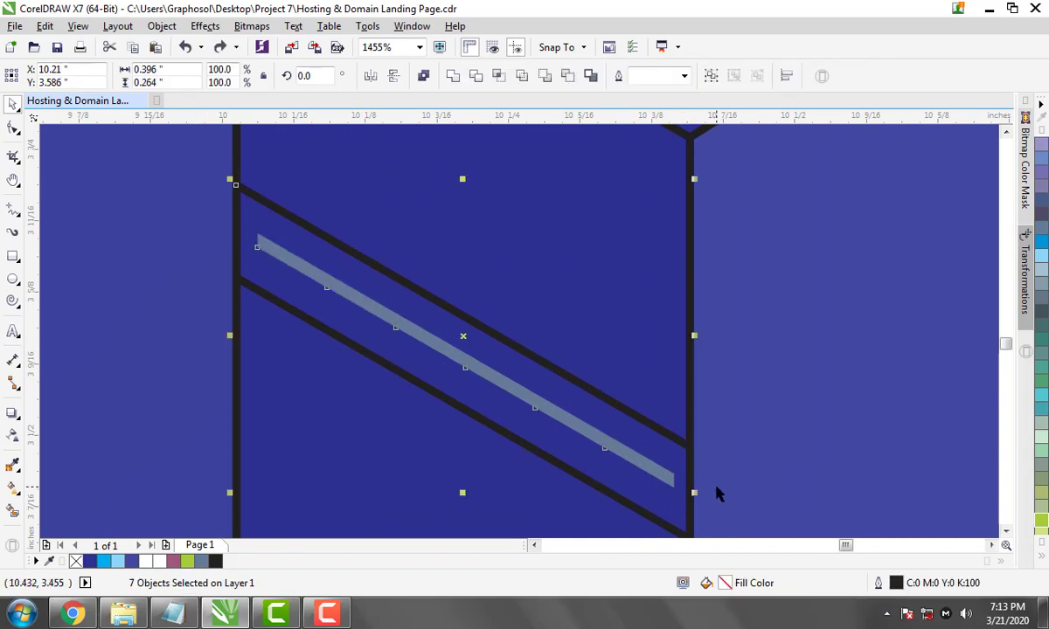
{"action": "left_click", "coordinate": [289, 267]}
{"action": "left_click_drag", "start_coordinate": [175, 187], "coordinate": [563, 435]}
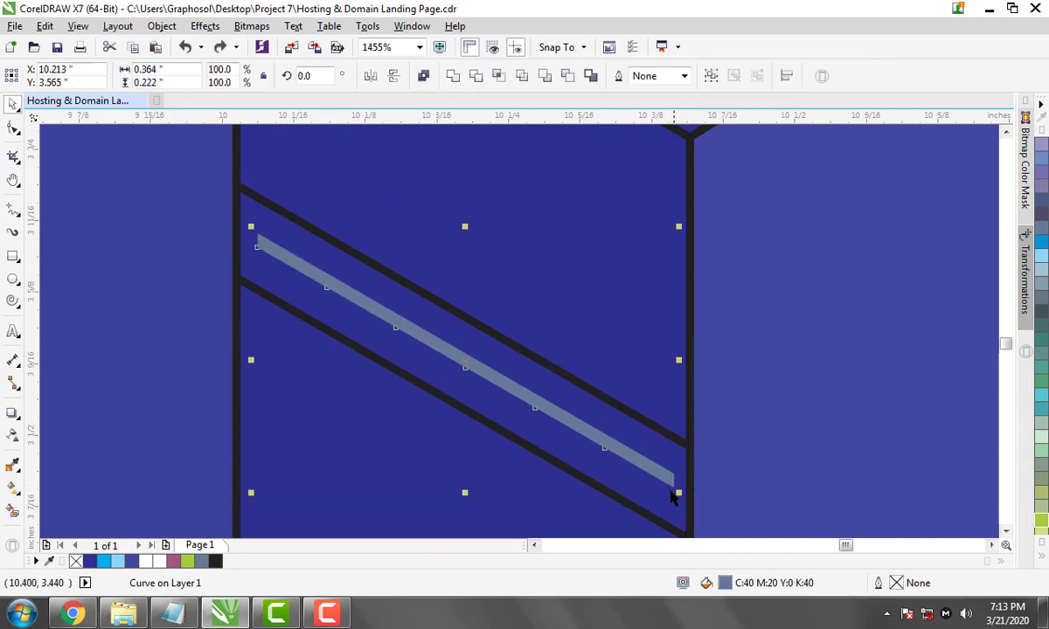
{"action": "left_click", "coordinate": [662, 428], "text": "shift"}
{"action": "left_click", "coordinate": [632, 456]}
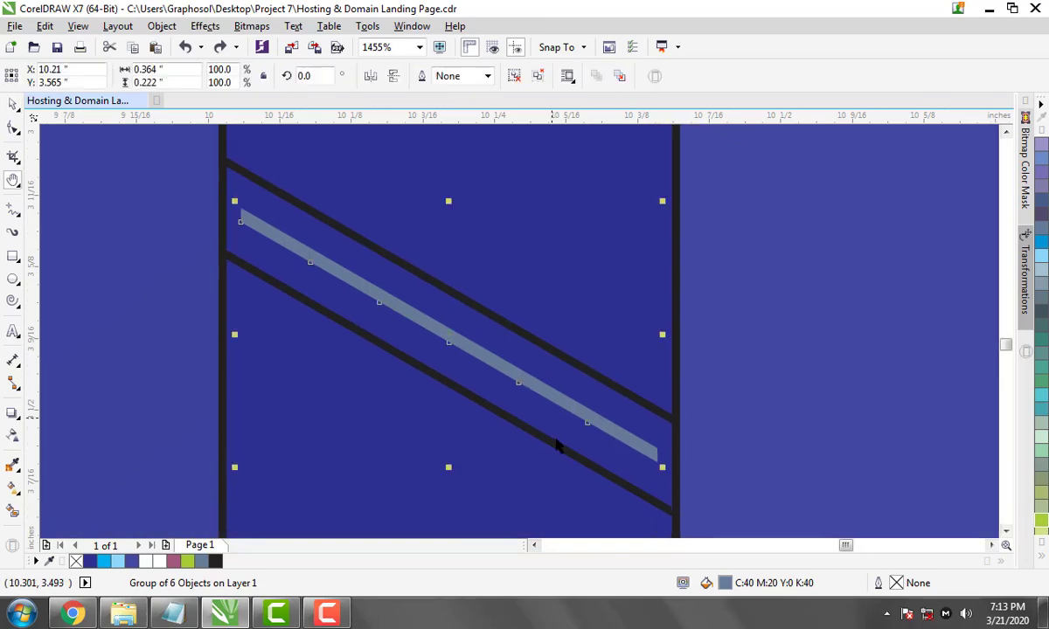
{"action": "left_click", "coordinate": [550, 405], "text": "ctrl"}
{"action": "key", "text": "Escape"}
Slice the grey band into pieces and delete the gap pieces, leaving three dashes
{"action": "left_click_drag", "start_coordinate": [429, 341], "coordinate": [339, 280]}
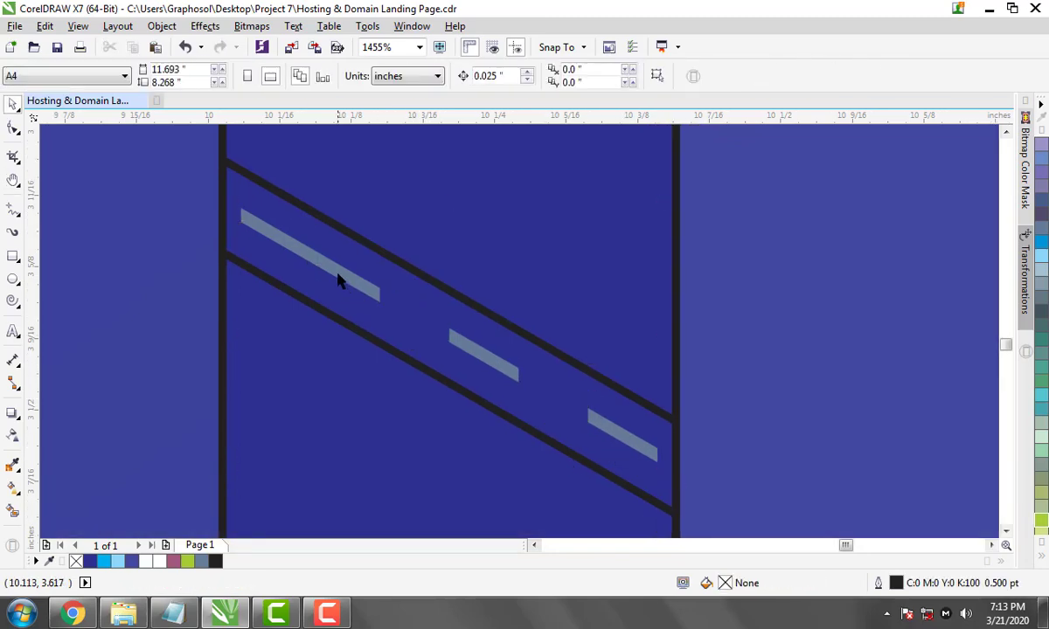
{"action": "left_click", "coordinate": [376, 310]}
{"action": "left_click", "coordinate": [448, 349]}
{"action": "key", "text": "Delete"}
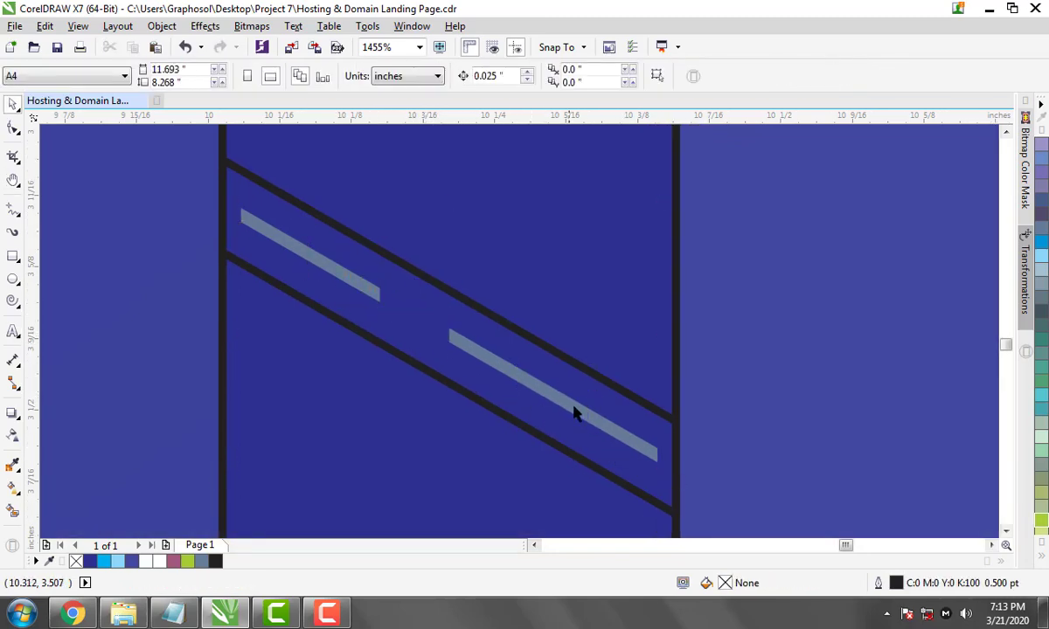
{"action": "left_click", "coordinate": [348, 281]}
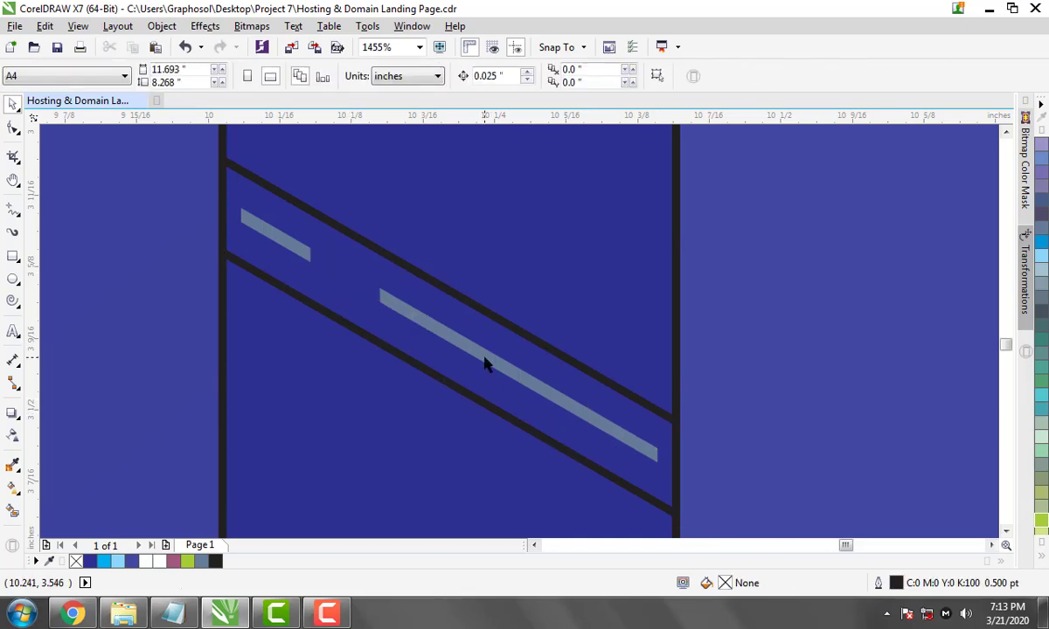
{"action": "left_click", "coordinate": [603, 430]}
{"action": "key", "text": "Delete"}
Group the three grey dashes and nudge them right and down
{"action": "left_click_drag", "start_coordinate": [636, 442], "coordinate": [636, 441]}
{"action": "key", "text": "ctrl+g"}
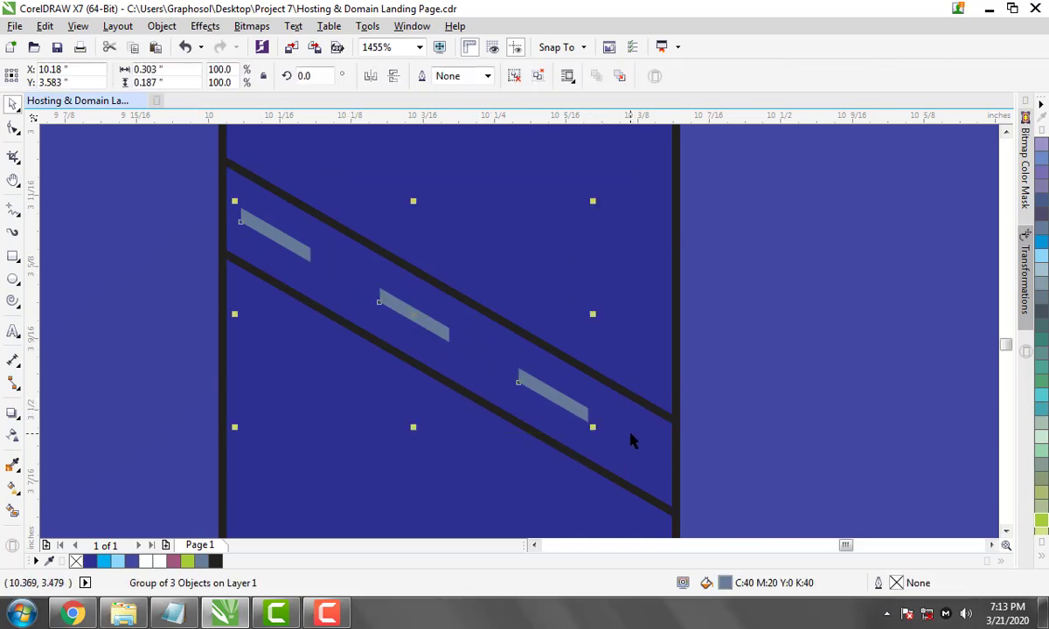
{"action": "key", "text": "ctrl+Right"}
{"action": "key", "text": "ctrl+Down"}
{"action": "key", "text": "ctrl+Right"}
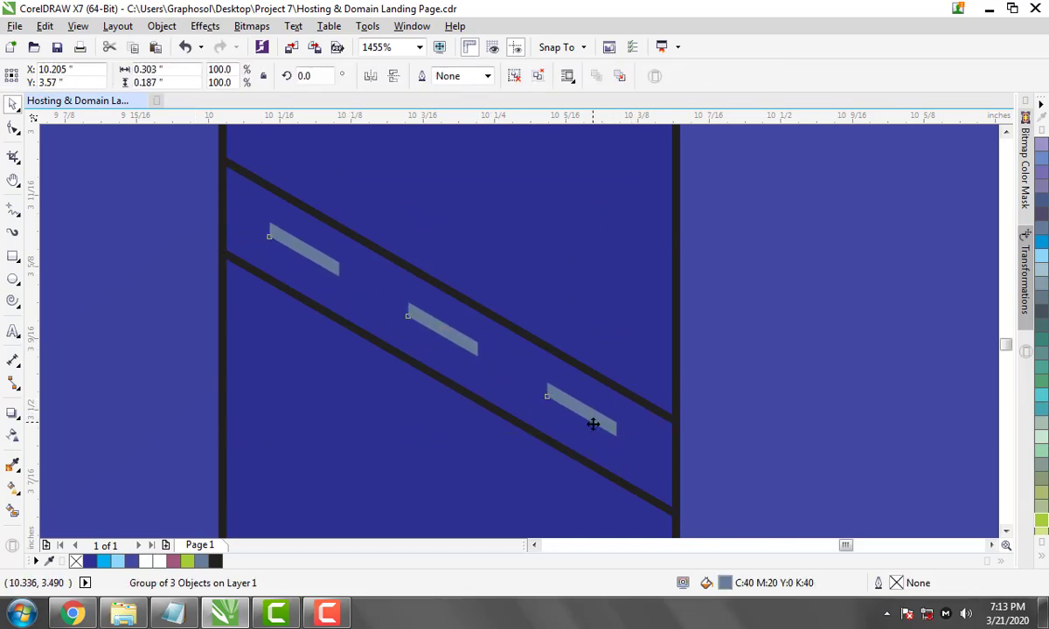
Ungroup and reposition the drawer dashes, then repeat the drawer down the tower's front face
{"action": "key", "text": "h"}
{"action": "scroll", "coordinate": [520, 323], "scroll_direction": "down", "scroll_amount": 2}
{"action": "key", "text": "space"}
{"action": "scroll", "coordinate": [681, 186], "scroll_direction": "down", "scroll_amount": 2}
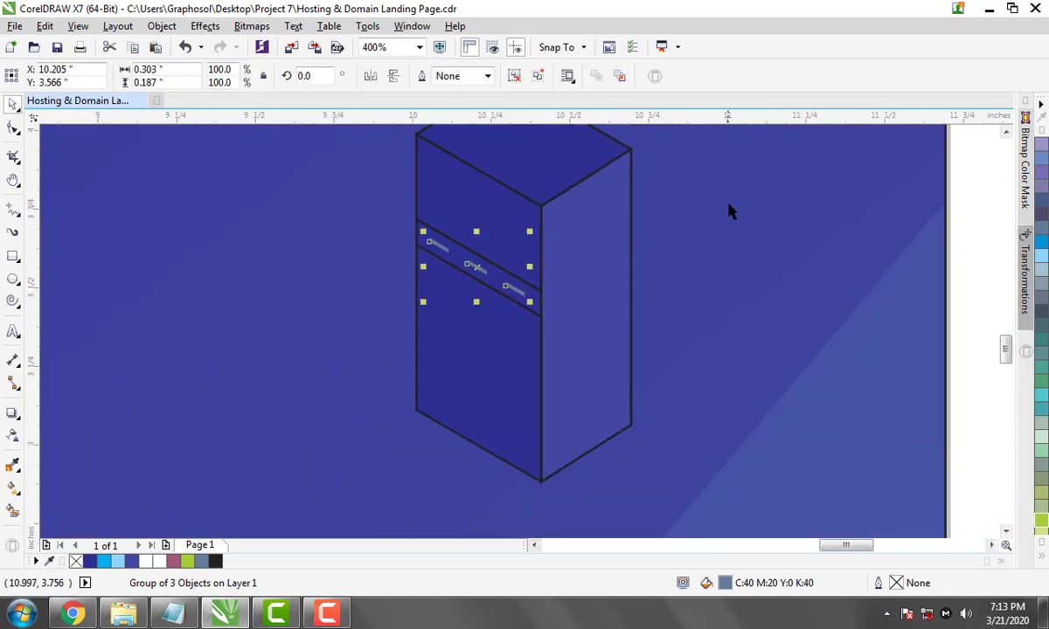
{"action": "key", "text": "ctrl+u"}
{"action": "scroll", "coordinate": [653, 411], "scroll_direction": "up", "scroll_amount": 2}
{"action": "mouse_move", "coordinate": [546, 369]}
{"action": "left_mouse_down"}
{"action": "mouse_move", "coordinate": [544, 306]}
{"action": "mouse_move", "coordinate": [548, 402]}
{"action": "left_mouse_up"}
{"action": "key", "text": "ctrl+r"}
{"action": "key", "text": "ctrl+r"}
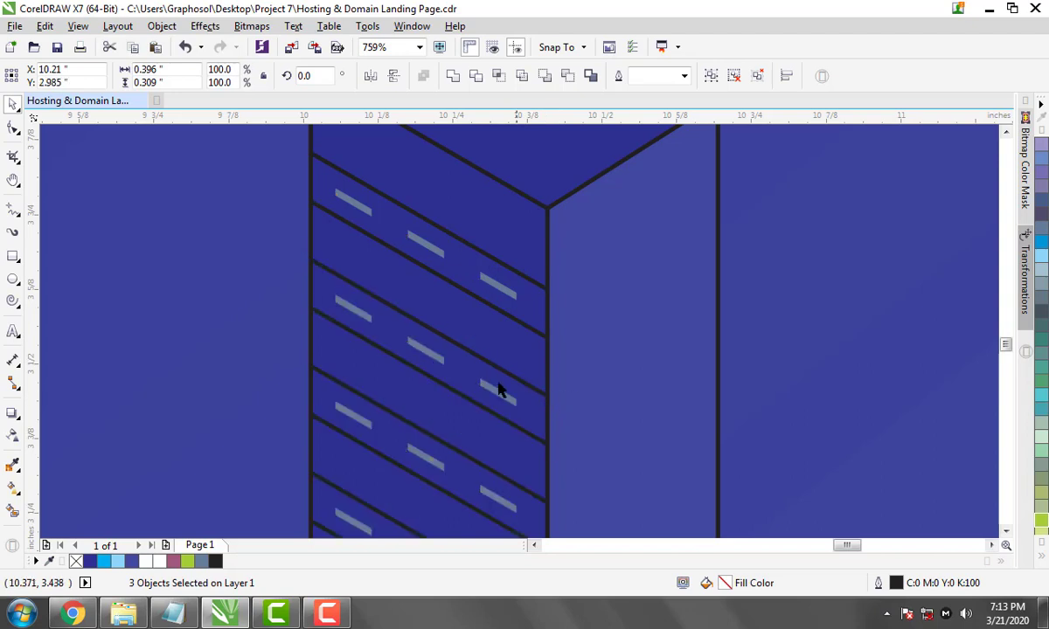
{"action": "scroll", "coordinate": [498, 386], "scroll_direction": "down", "scroll_amount": 2}
Select two drawers' groups of dashes and delete them
{"action": "key", "text": "Escape"}
{"action": "left_click_drag", "start_coordinate": [631, 339], "coordinate": [637, 377]}
{"action": "key", "text": "space"}
{"action": "left_click", "coordinate": [514, 278]}
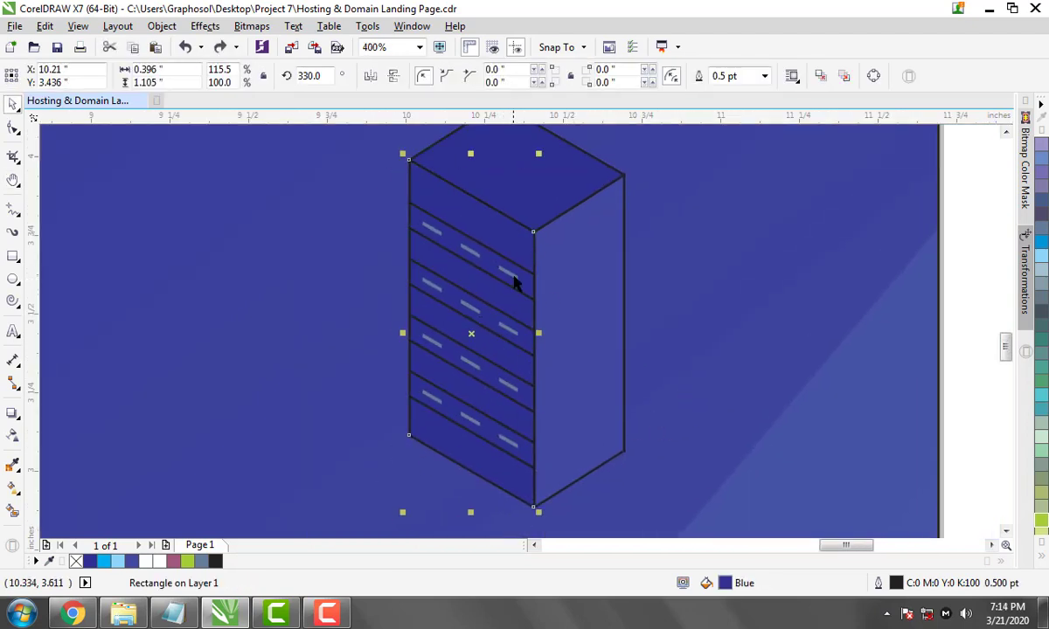
{"action": "left_click", "coordinate": [512, 278], "text": "alt"}
{"action": "left_click", "coordinate": [527, 299]}
{"action": "left_click", "coordinate": [443, 278]}
{"action": "left_click", "coordinate": [472, 375], "text": "shift"}
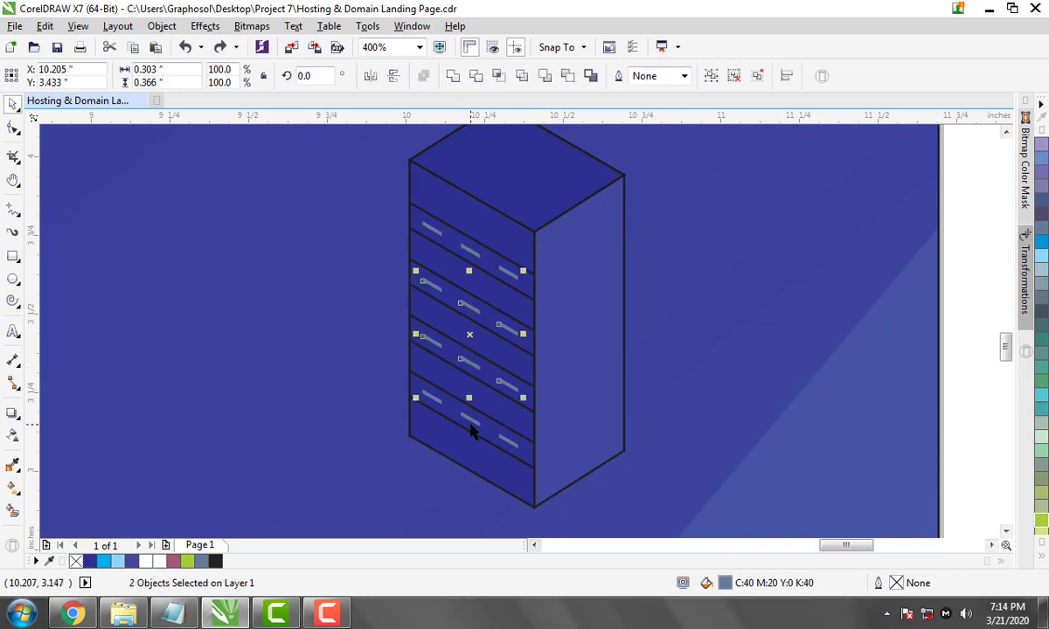
{"action": "key", "text": "Delete"}
Smart Fill the four drawer strips, then try grouping, deleting and restoring them
{"action": "left_click", "coordinate": [13, 488]}
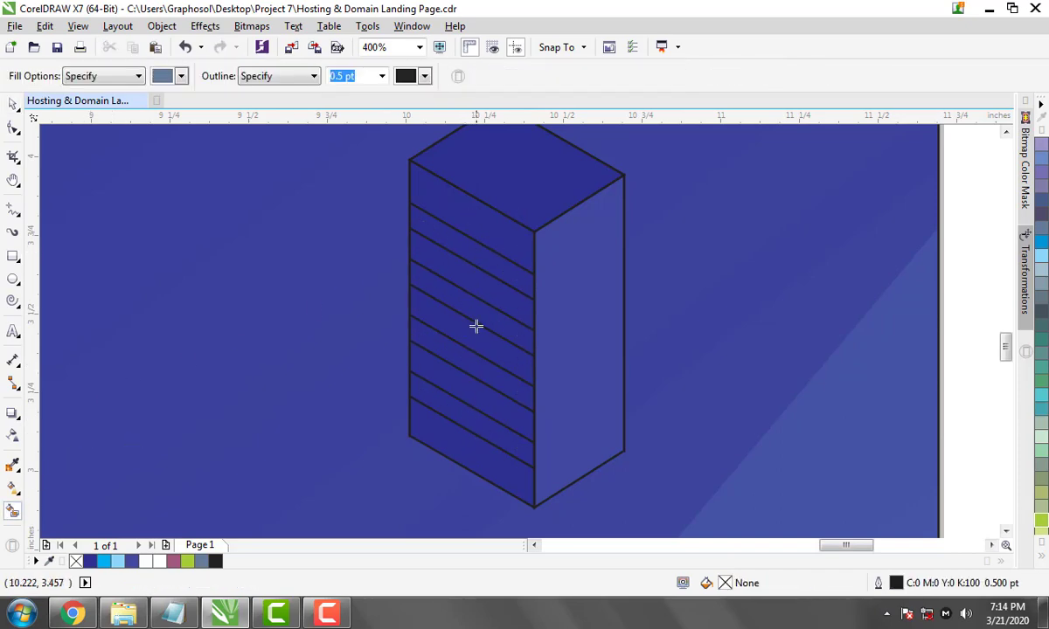
{"action": "left_click", "coordinate": [488, 262]}
{"action": "left_click", "coordinate": [472, 310]}
{"action": "left_click", "coordinate": [472, 363]}
{"action": "left_click", "coordinate": [471, 417]}
{"action": "key", "text": "space"}
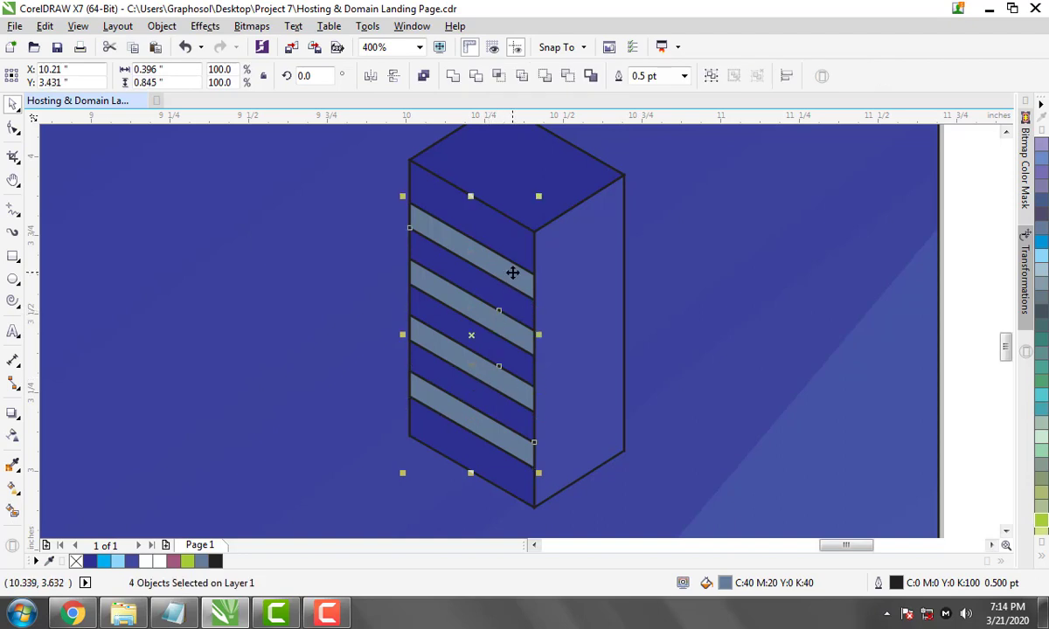
{"action": "key", "text": "ctrl+g"}
{"action": "key", "text": "ctrl+u"}
{"action": "key", "text": "Delete"}
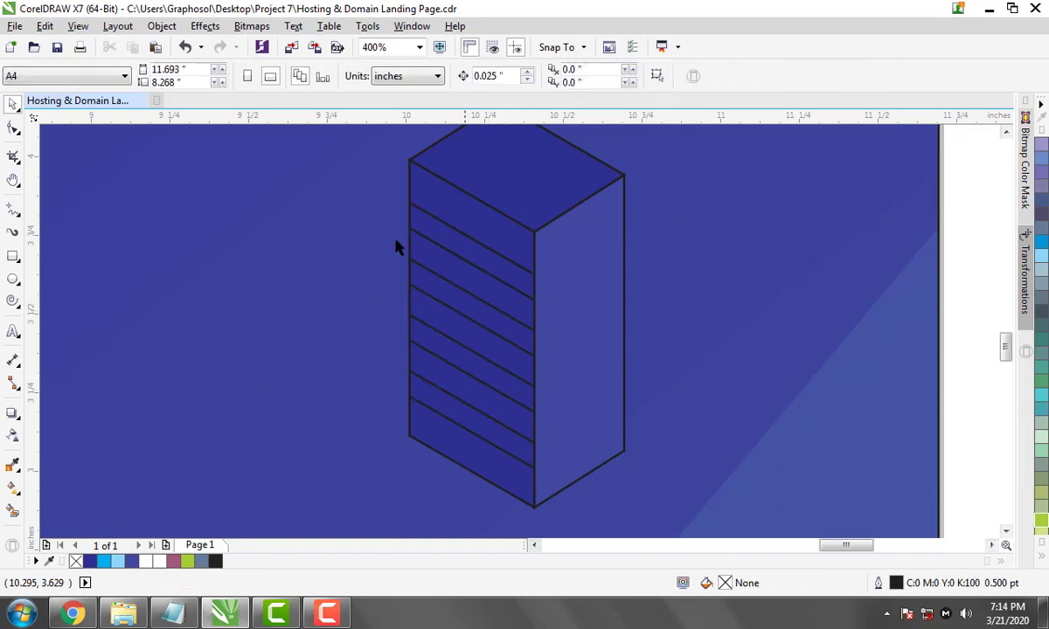
{"action": "left_click_drag", "start_coordinate": [539, 451], "coordinate": [565, 484]}
{"action": "key", "text": "ctrl+z"}
Delete the grey strips again, select the rows of dashes, then restore the strips
{"action": "scroll", "coordinate": [475, 202], "scroll_direction": "up", "scroll_amount": 2}
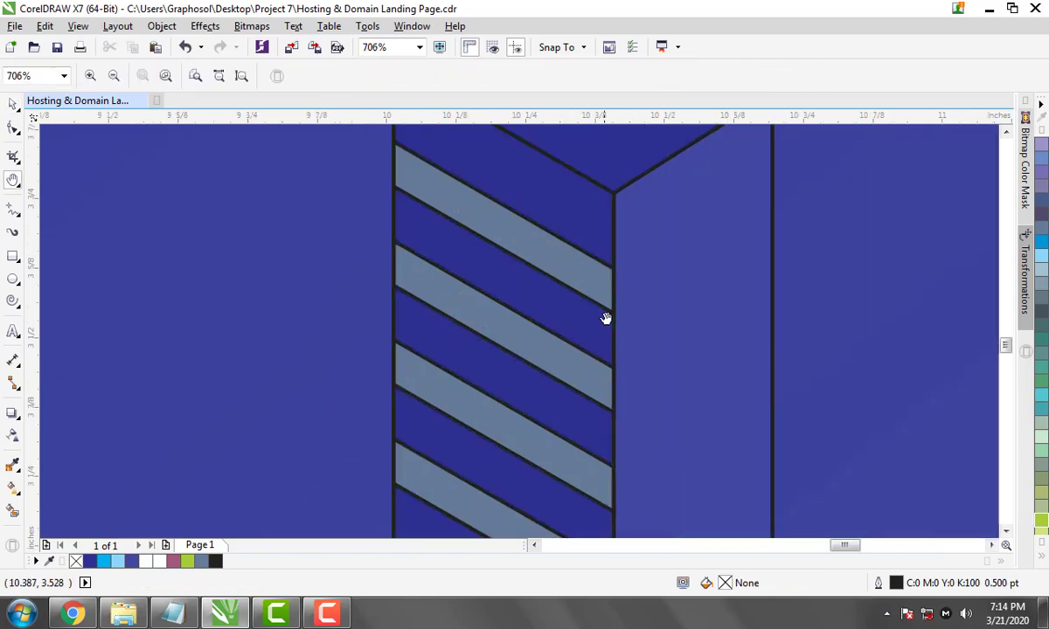
{"action": "key", "text": "ctrl+z"}
{"action": "key", "text": "Delete"}
{"action": "left_click", "coordinate": [542, 334]}
{"action": "scroll", "coordinate": [323, 506], "scroll_direction": "down", "scroll_amount": 2}
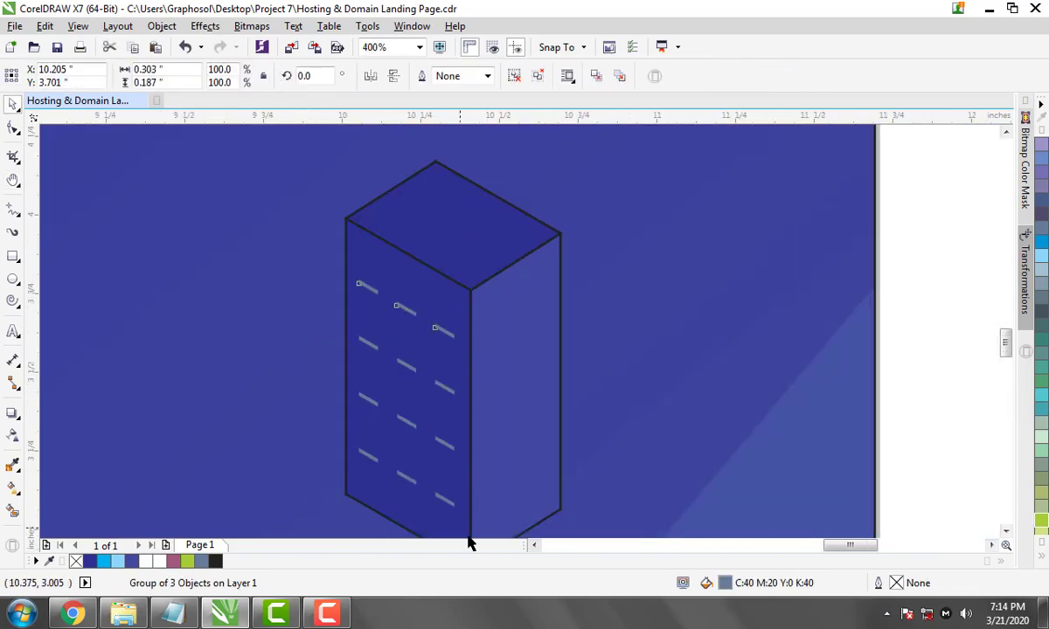
{"action": "left_click_drag", "start_coordinate": [476, 229], "coordinate": [315, 533]}
{"action": "key", "text": "ctrl+z"}
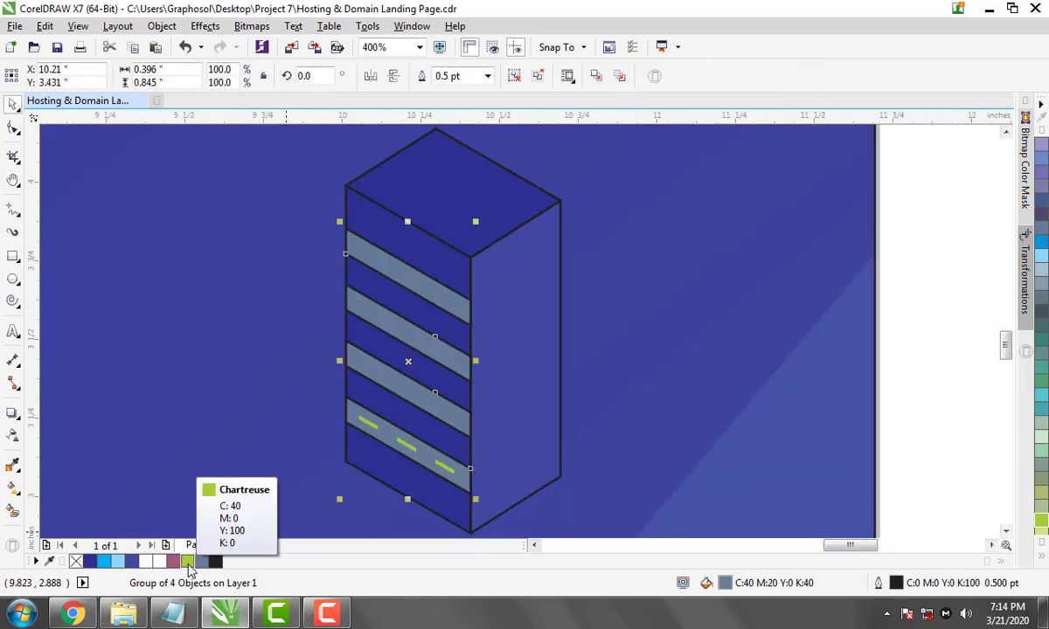
Remove the drawer strips' dark outline and fill them the same blue as the face
{"action": "left_click", "coordinate": [103, 561]}
{"action": "right_click", "coordinate": [76, 561]}
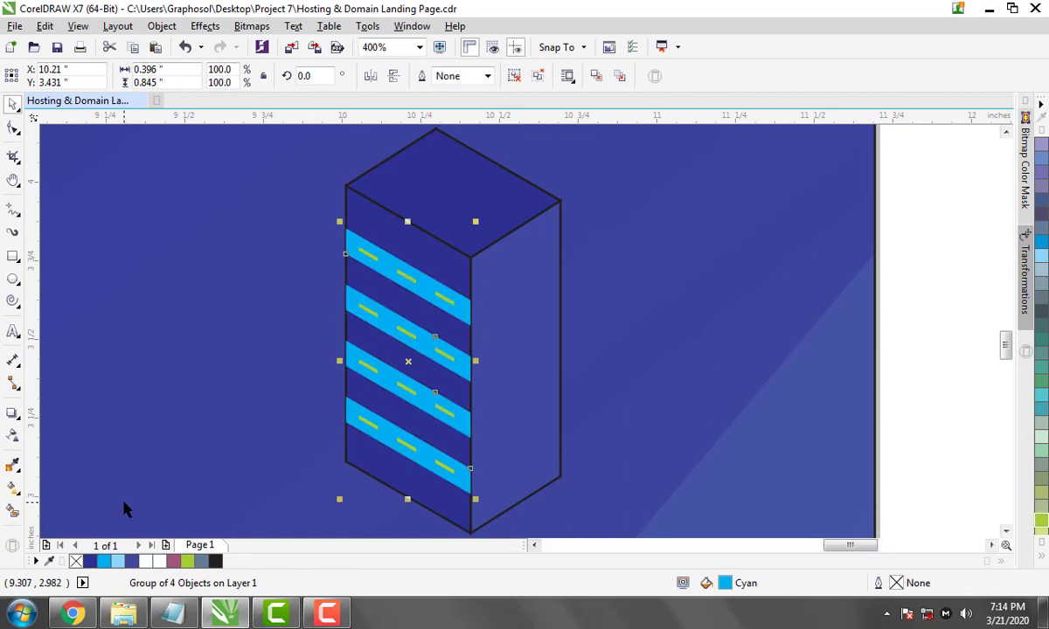
{"action": "left_click", "coordinate": [90, 561]}
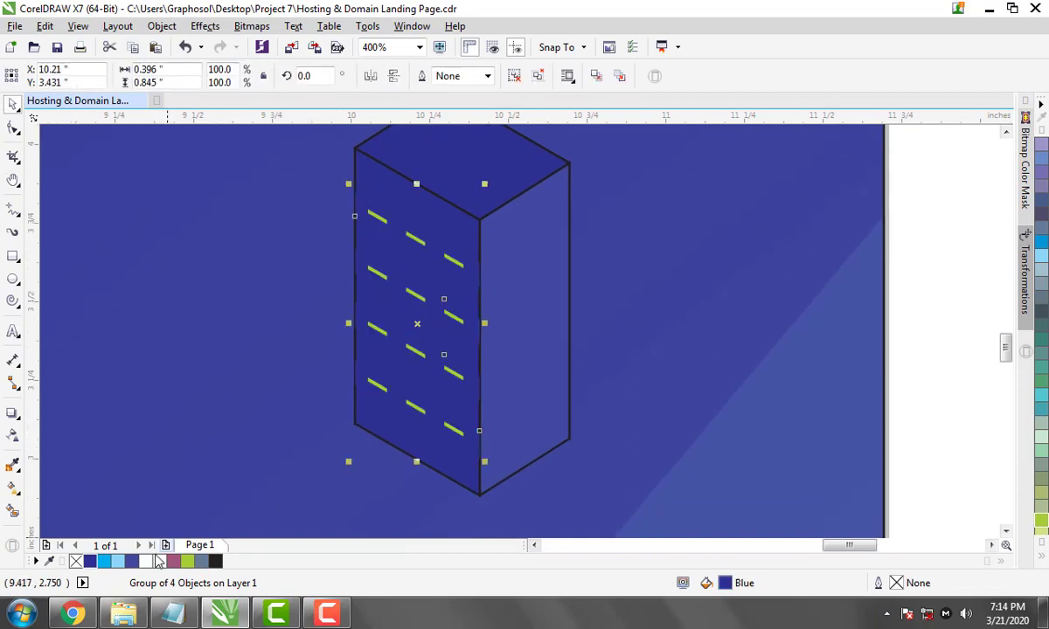
{"action": "scroll", "coordinate": [258, 343], "scroll_direction": "up", "scroll_amount": 1}
{"action": "scroll", "coordinate": [289, 319], "scroll_direction": "down", "scroll_amount": 2}
{"action": "scroll", "coordinate": [300, 344], "scroll_direction": "down", "scroll_amount": 1}
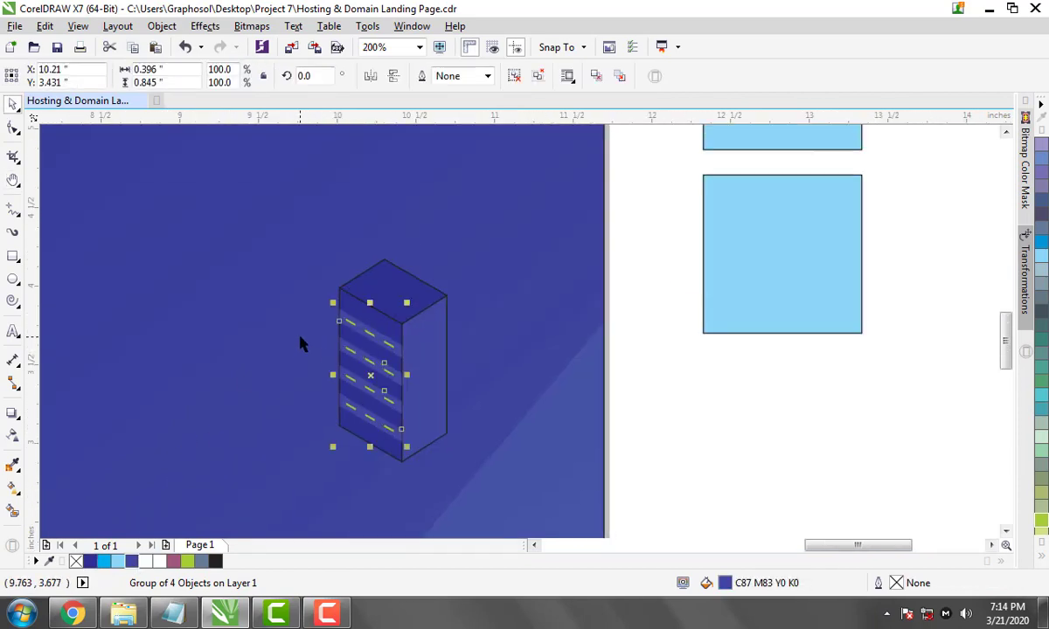
{"action": "left_click", "coordinate": [445, 293]}
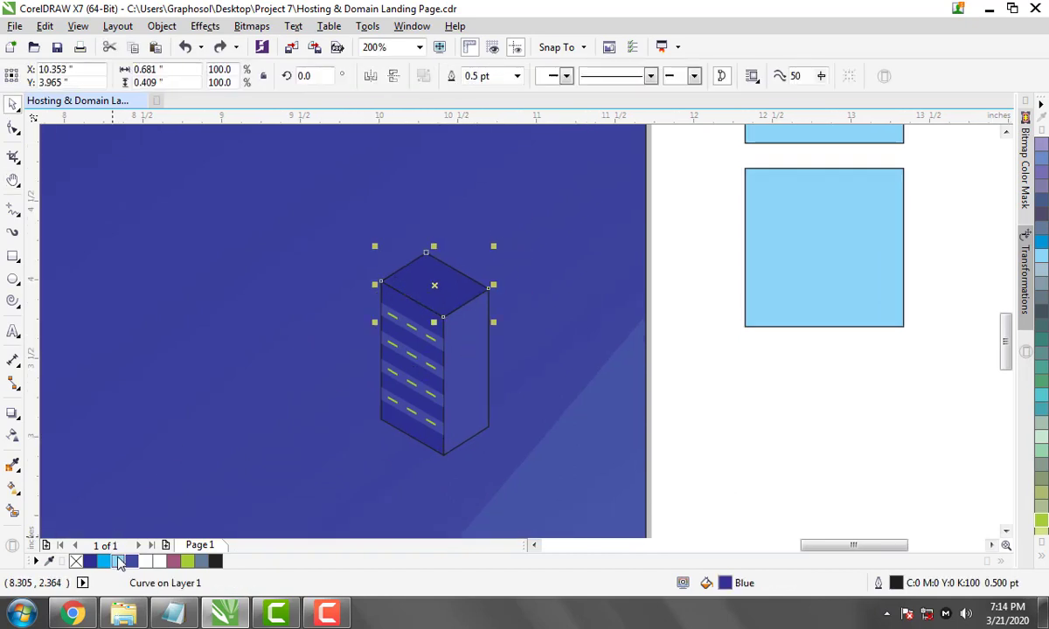
Check the tower's parts: side face, front face, drawer strips group and clipped front face
{"action": "left_click", "coordinate": [465, 367]}
{"action": "left_click", "coordinate": [404, 306]}
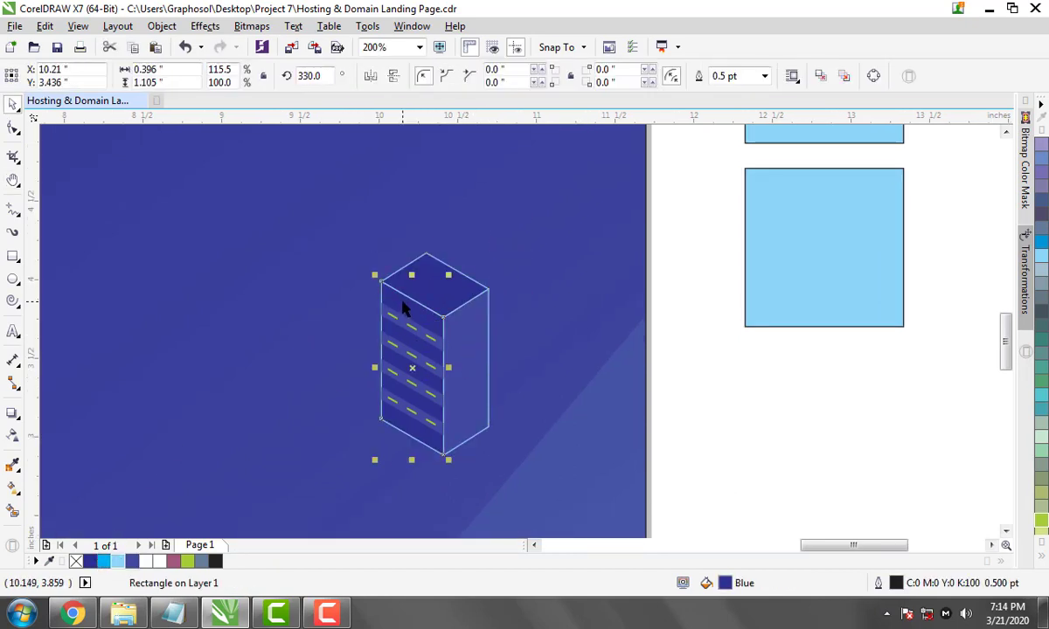
{"action": "key", "text": "Escape"}
{"action": "scroll", "coordinate": [542, 333], "scroll_direction": "down", "scroll_amount": 1}
{"action": "scroll", "coordinate": [421, 328], "scroll_direction": "up", "scroll_amount": 2}
{"action": "scroll", "coordinate": [500, 346], "scroll_direction": "down", "scroll_amount": 2}
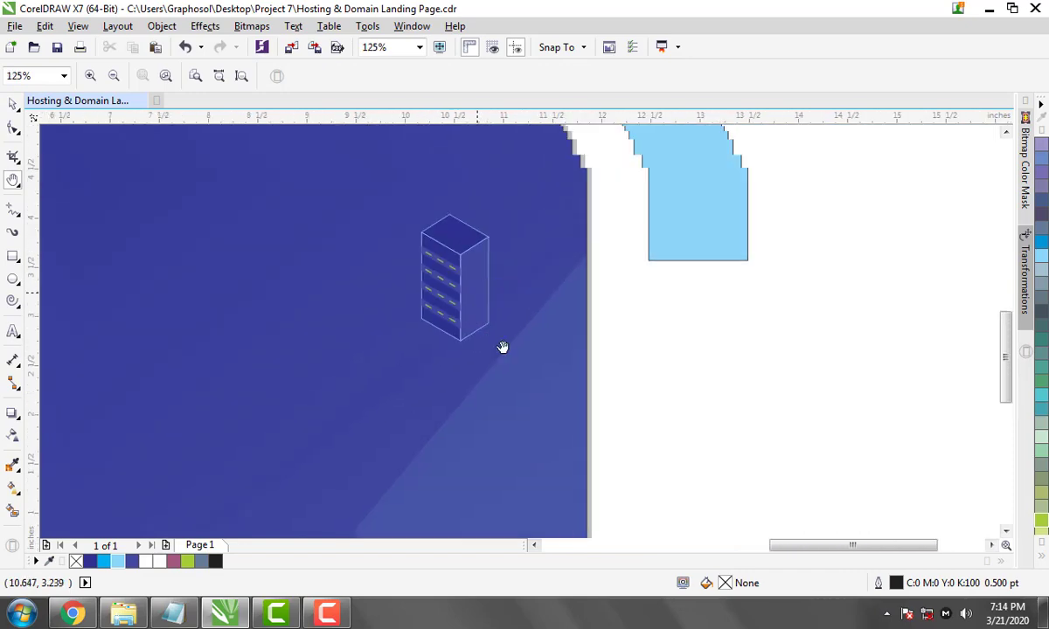
{"action": "scroll", "coordinate": [568, 417], "scroll_direction": "up", "scroll_amount": 2}
{"action": "scroll", "coordinate": [568, 417], "scroll_direction": "up", "scroll_amount": 1}
{"action": "left_click", "coordinate": [501, 280]}
{"action": "left_click", "coordinate": [452, 335]}
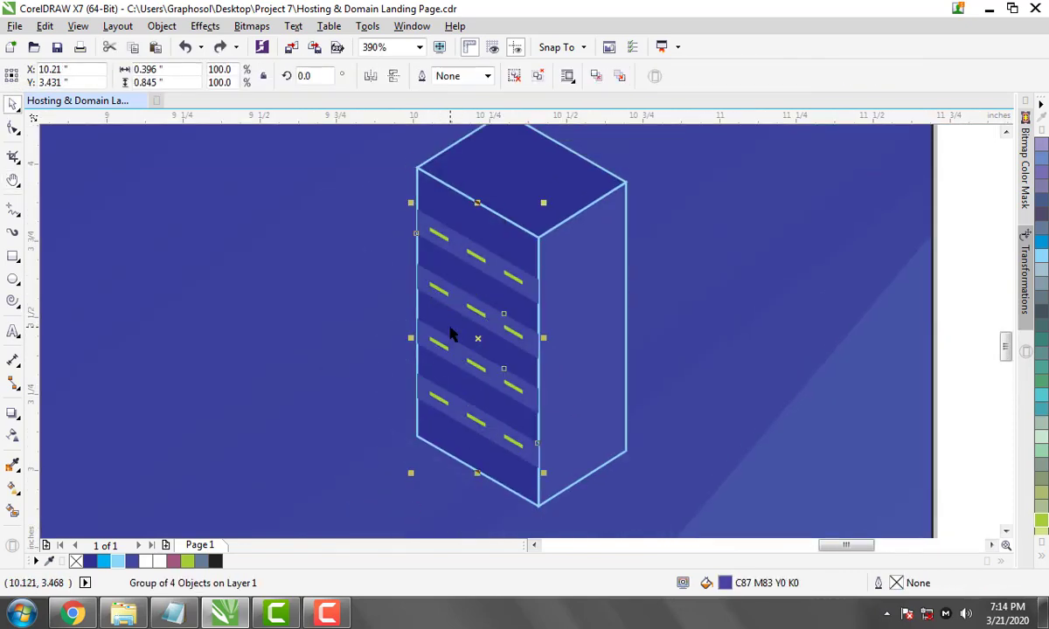
{"action": "left_click", "coordinate": [403, 374]}
{"action": "scroll", "coordinate": [490, 326], "scroll_direction": "down", "scroll_amount": 3}
Enlarge the whole server tower, undo a misplaced copy, and drag a new copy left
{"action": "left_click", "coordinate": [490, 332]}
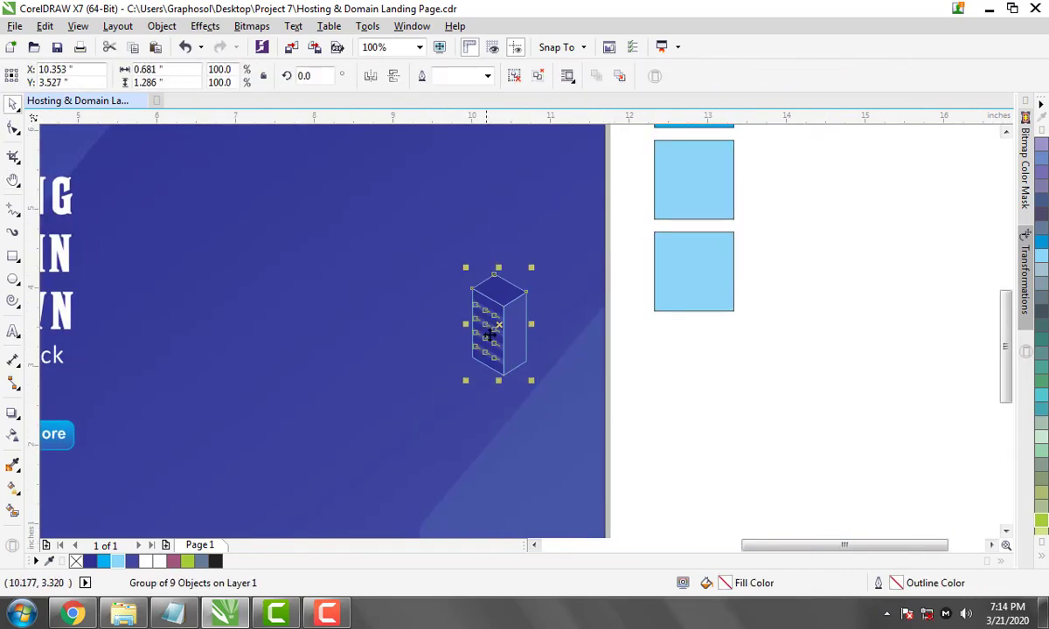
{"action": "left_click_drag", "start_coordinate": [532, 267], "coordinate": [543, 232]}
{"action": "scroll", "coordinate": [527, 346], "scroll_direction": "up", "scroll_amount": 1}
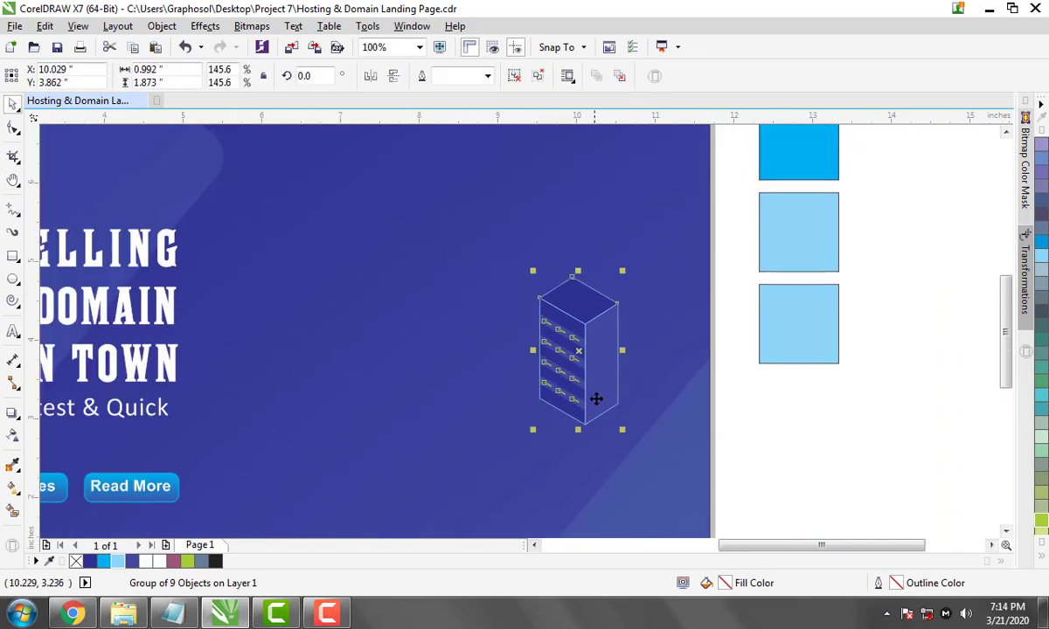
{"action": "left_click_drag", "start_coordinate": [597, 382], "coordinate": [531, 426]}
{"action": "key", "text": "ctrl+z"}
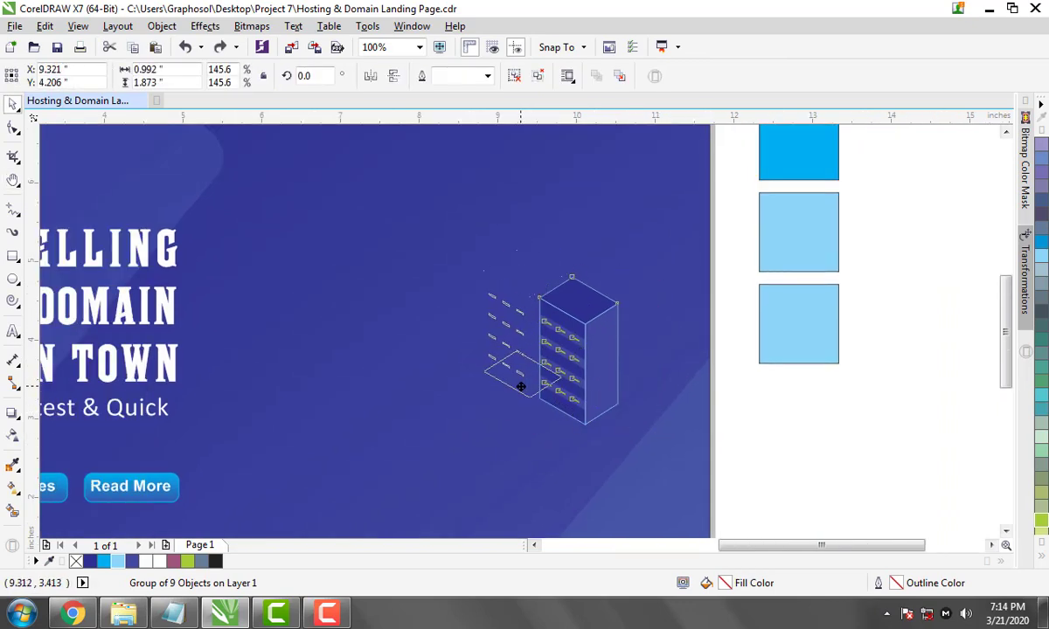
{"action": "mouse_move", "coordinate": [583, 382]}
{"action": "left_mouse_down"}
{"action": "mouse_move", "coordinate": [499, 346]}
{"action": "mouse_move", "coordinate": [503, 367]}
{"action": "left_mouse_up"}
Duplicate the tower again to add a third tower beside the original
{"action": "key", "text": "ctrl+d"}
{"action": "left_click", "coordinate": [789, 402]}
{"action": "left_click", "coordinate": [452, 359], "text": "shift"}
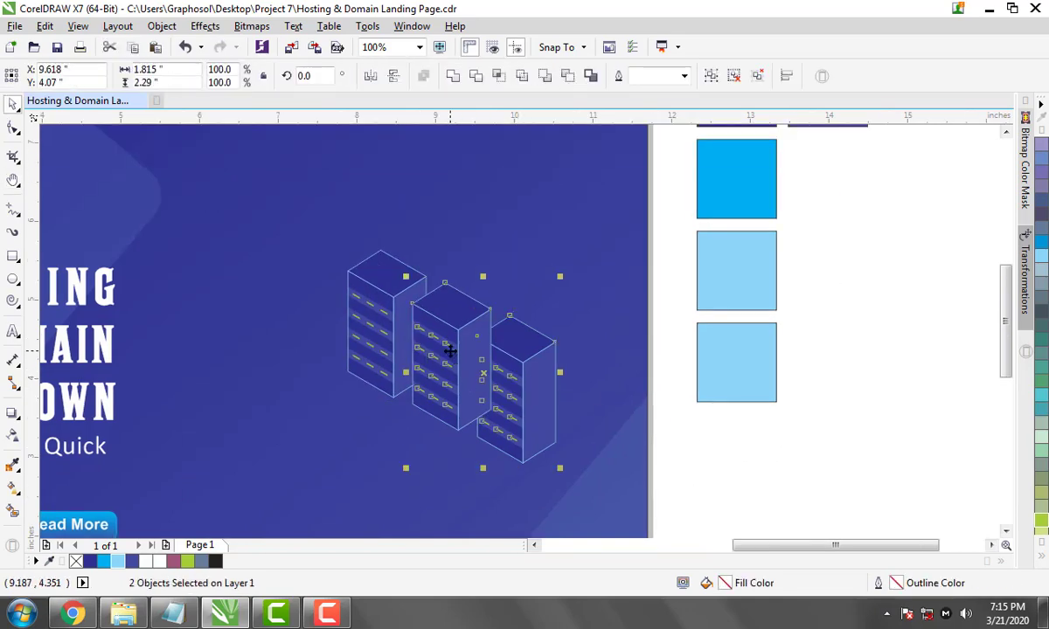
{"action": "left_click", "coordinate": [524, 382]}
{"action": "left_click", "coordinate": [693, 392]}
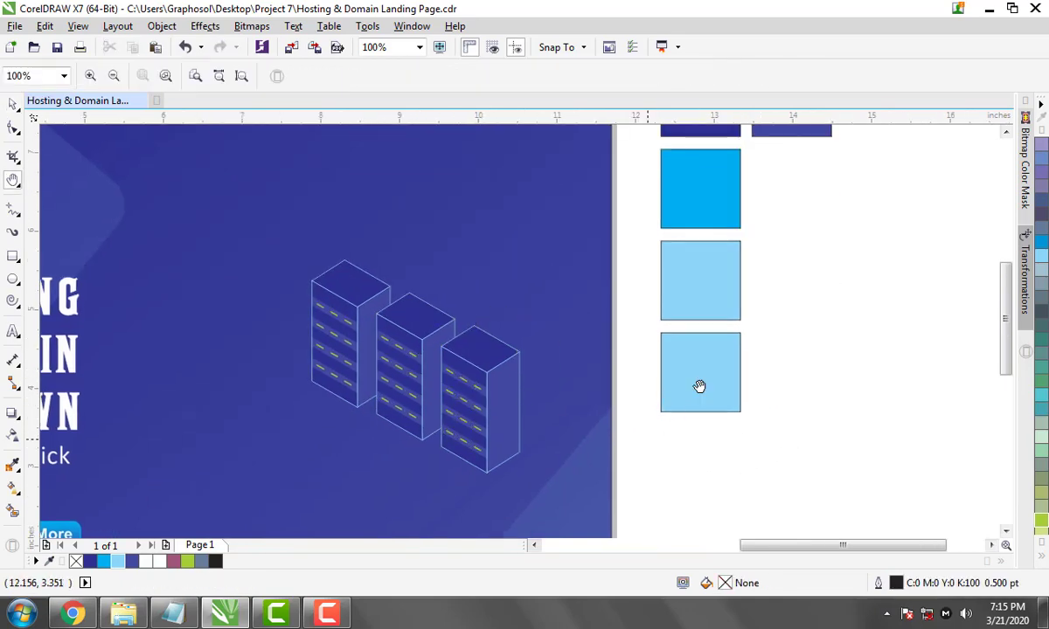
{"action": "left_click_drag", "start_coordinate": [700, 389], "coordinate": [797, 429]}
Copy the three towers up-left as a group behind the row and try repositioning it
{"action": "left_click_drag", "start_coordinate": [721, 218], "coordinate": [385, 464]}
{"action": "mouse_move", "coordinate": [503, 346]}
{"action": "left_mouse_down"}
{"action": "mouse_move", "coordinate": [571, 387]}
{"action": "mouse_move", "coordinate": [534, 323]}
{"action": "left_mouse_up"}
{"action": "key", "text": "ctrl+g"}
{"action": "scroll", "coordinate": [792, 428], "scroll_direction": "up", "scroll_amount": 1}
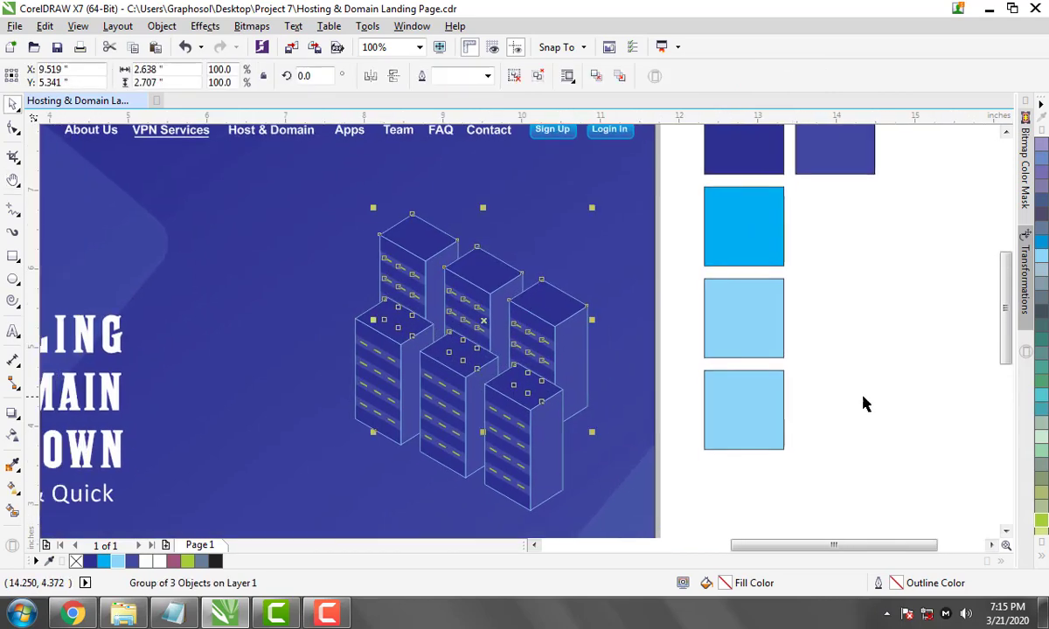
{"action": "key", "text": "h"}
{"action": "mouse_move", "coordinate": [812, 398]}
{"action": "left_mouse_down"}
{"action": "mouse_move", "coordinate": [592, 354]}
{"action": "mouse_move", "coordinate": [674, 321]}
{"action": "left_mouse_up"}
{"action": "scroll", "coordinate": [591, 354], "scroll_direction": "up", "scroll_amount": 1}
{"action": "key", "text": "space"}
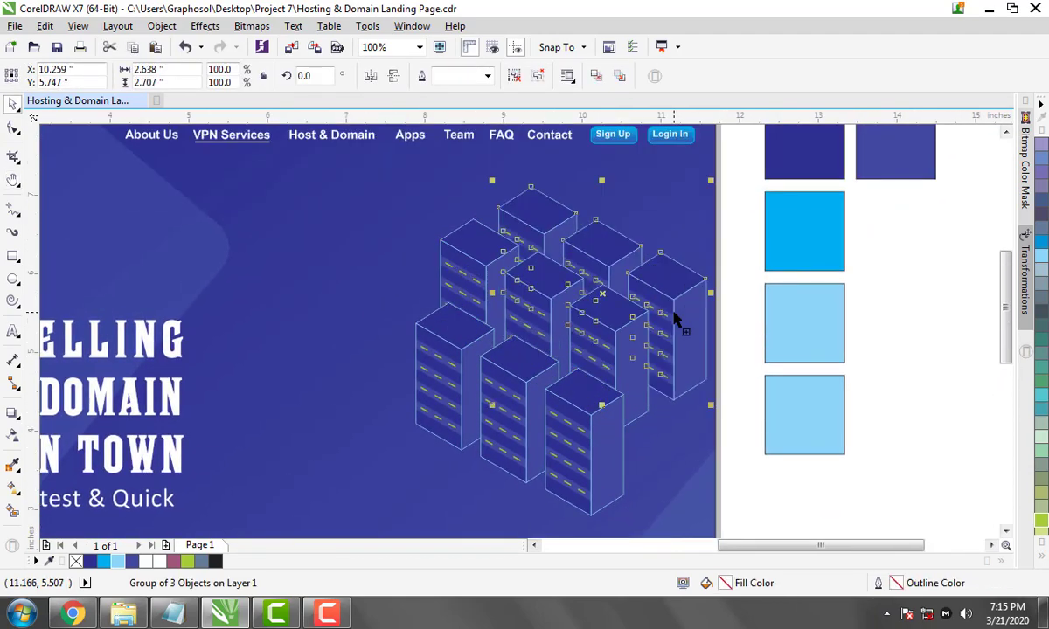
{"action": "mouse_move", "coordinate": [546, 302]}
{"action": "left_mouse_down"}
{"action": "mouse_move", "coordinate": [564, 327]}
{"action": "mouse_move", "coordinate": [636, 319]}
{"action": "left_mouse_up"}
Delete the extra tower copies one by one until three towers remain
{"action": "key", "text": "h"}
{"action": "scroll", "coordinate": [717, 344], "scroll_direction": "down", "scroll_amount": 2}
{"action": "scroll", "coordinate": [747, 402], "scroll_direction": "up", "scroll_amount": 2}
{"action": "key", "text": "space"}
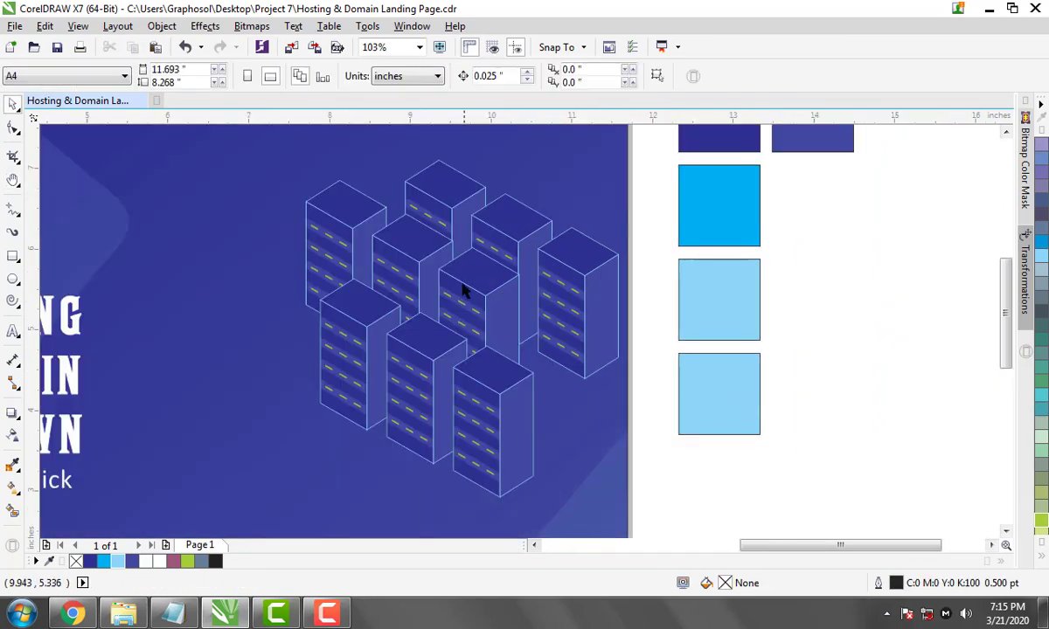
{"action": "left_click", "coordinate": [346, 247]}
{"action": "key", "text": "Delete"}
{"action": "left_click", "coordinate": [452, 250]}
{"action": "key", "text": "Delete"}
{"action": "left_click", "coordinate": [508, 286]}
{"action": "key", "text": "Delete"}
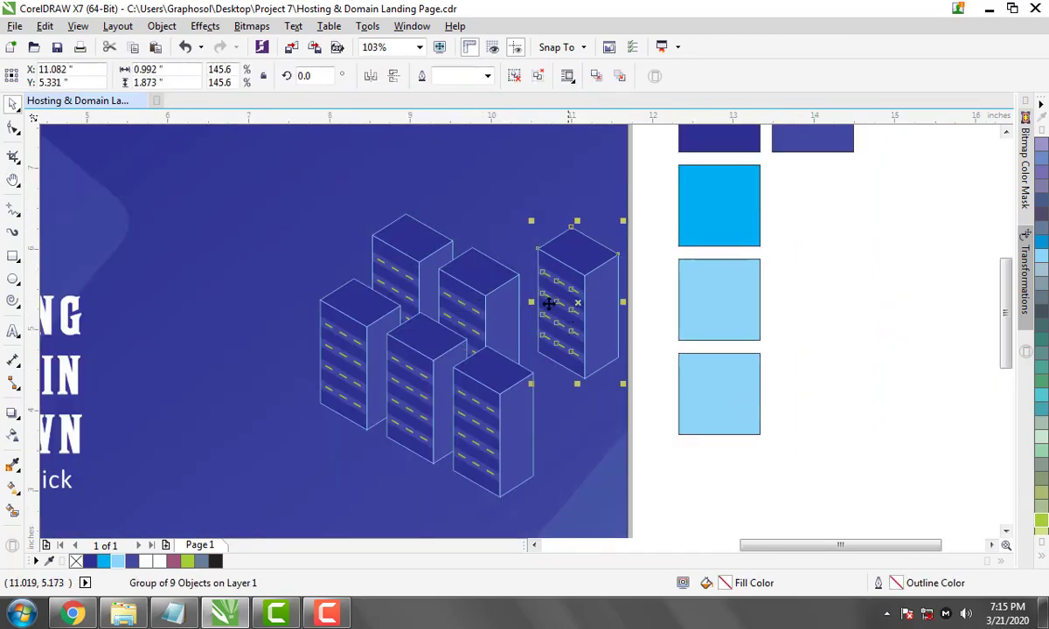
{"action": "left_click", "coordinate": [510, 301]}
{"action": "key", "text": "ctrl+z"}
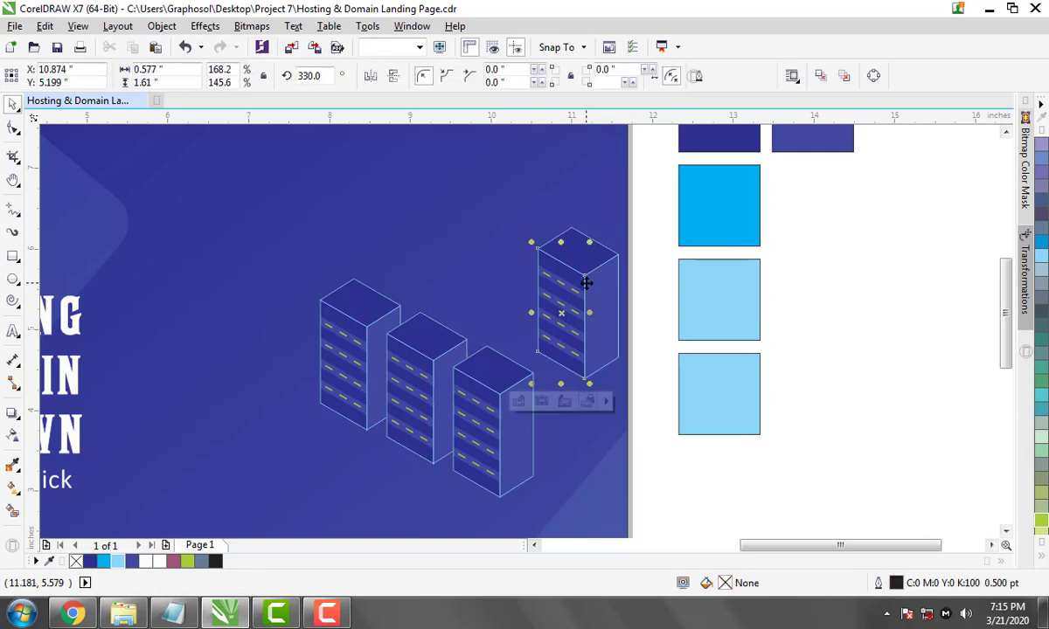
{"action": "key", "text": "ctrl+z"}
{"action": "key", "text": "ctrl+z"}
{"action": "key", "text": "ctrl+z"}
Shift the three server towers slightly up and ungroup them into separate towers
{"action": "scroll", "coordinate": [480, 402], "scroll_direction": "down", "scroll_amount": 3}
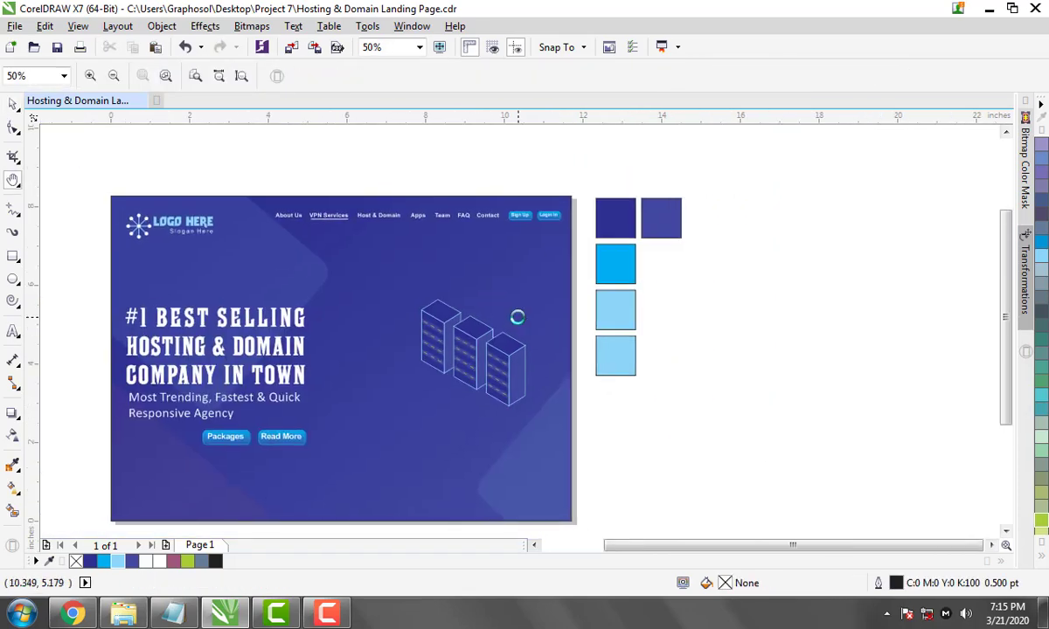
{"action": "left_click_drag", "start_coordinate": [566, 270], "coordinate": [346, 437]}
{"action": "left_click", "coordinate": [724, 412]}
{"action": "mouse_move", "coordinate": [472, 343]}
{"action": "left_mouse_down"}
{"action": "mouse_move", "coordinate": [467, 326]}
{"action": "mouse_move", "coordinate": [552, 243]}
{"action": "left_mouse_up"}
{"action": "scroll", "coordinate": [487, 373], "scroll_direction": "up", "scroll_amount": 2}
{"action": "left_click", "coordinate": [524, 288]}
{"action": "key", "text": "ctrl+u"}
{"action": "left_click_drag", "start_coordinate": [377, 264], "coordinate": [416, 295]}
Move the upper tower up-left behind the others and nudge the lower-right tower down-left
{"action": "left_click", "coordinate": [565, 264]}
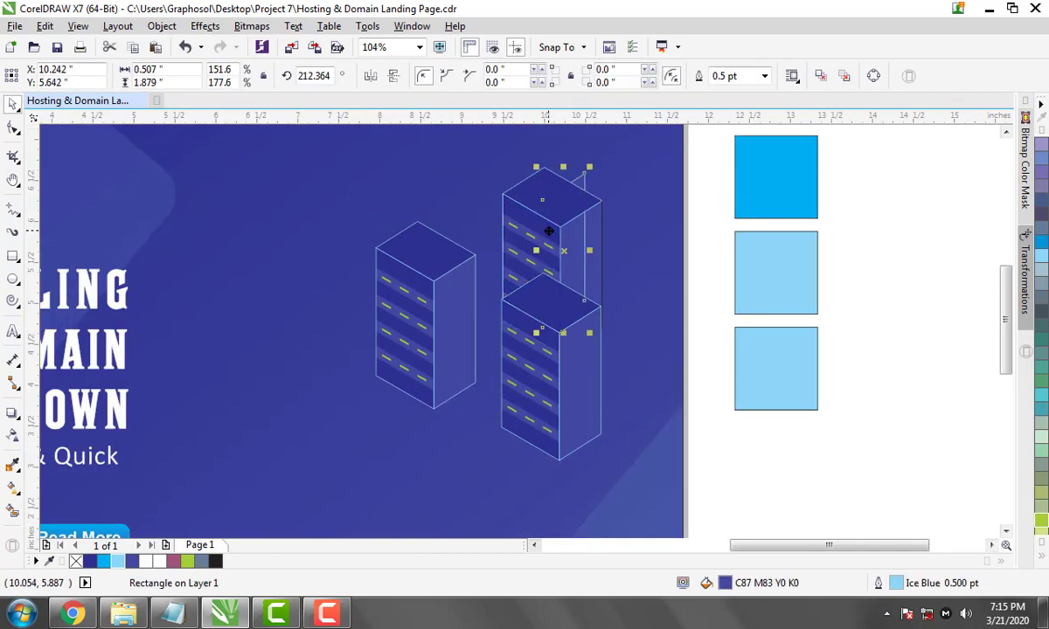
{"action": "scroll", "coordinate": [684, 254], "scroll_direction": "up", "scroll_amount": 2}
{"action": "left_click_drag", "start_coordinate": [704, 164], "coordinate": [468, 491]}
{"action": "left_click_drag", "start_coordinate": [555, 293], "coordinate": [517, 280]}
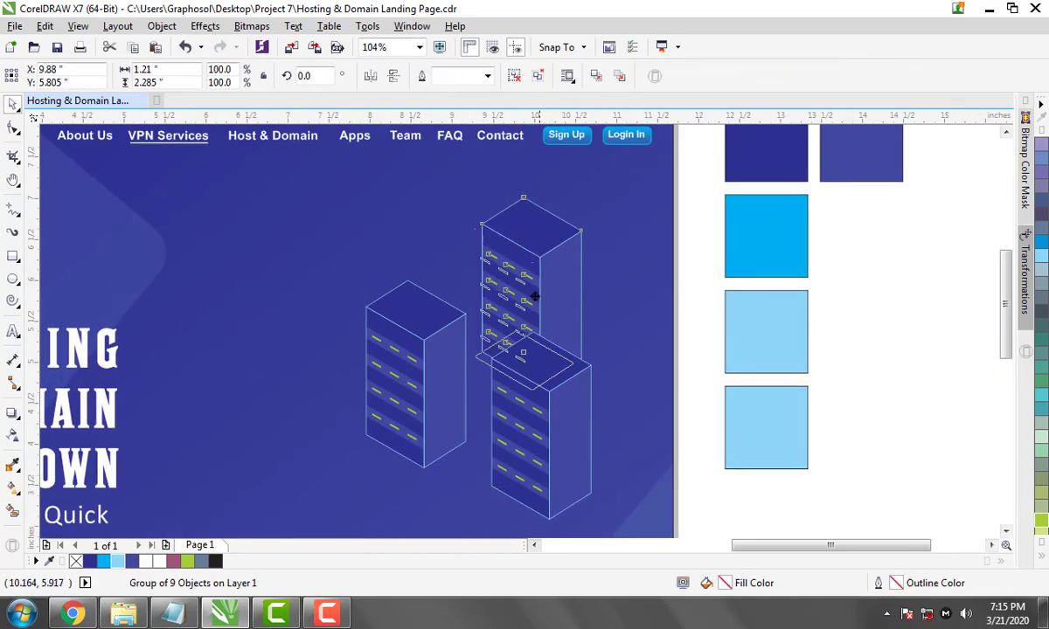
{"action": "left_click", "coordinate": [556, 393]}
{"action": "left_click_drag", "start_coordinate": [556, 391], "coordinate": [545, 414]}
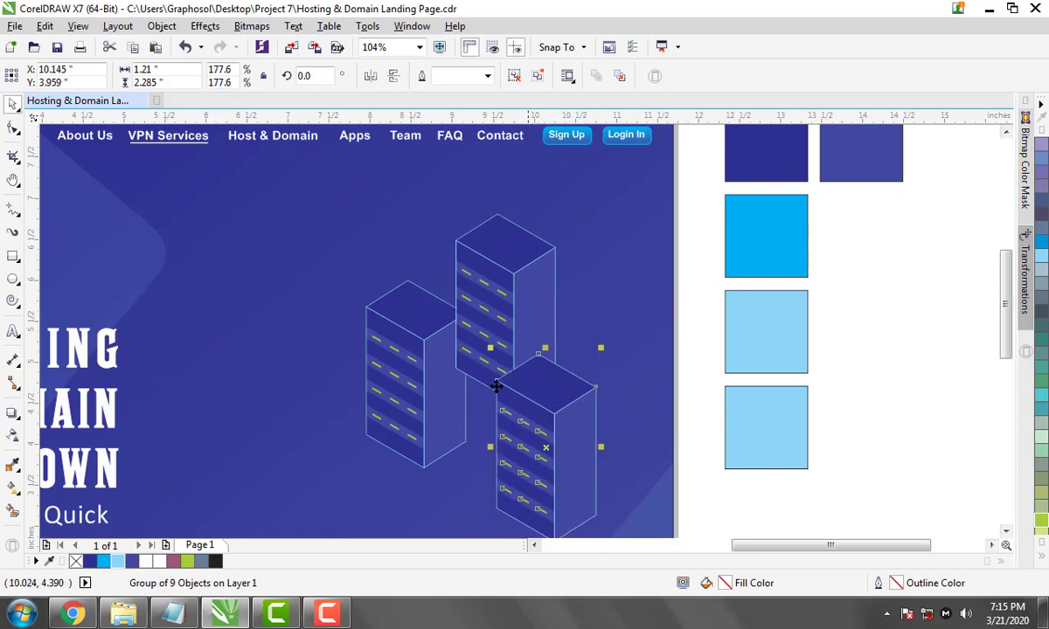
{"action": "left_click", "coordinate": [408, 329]}
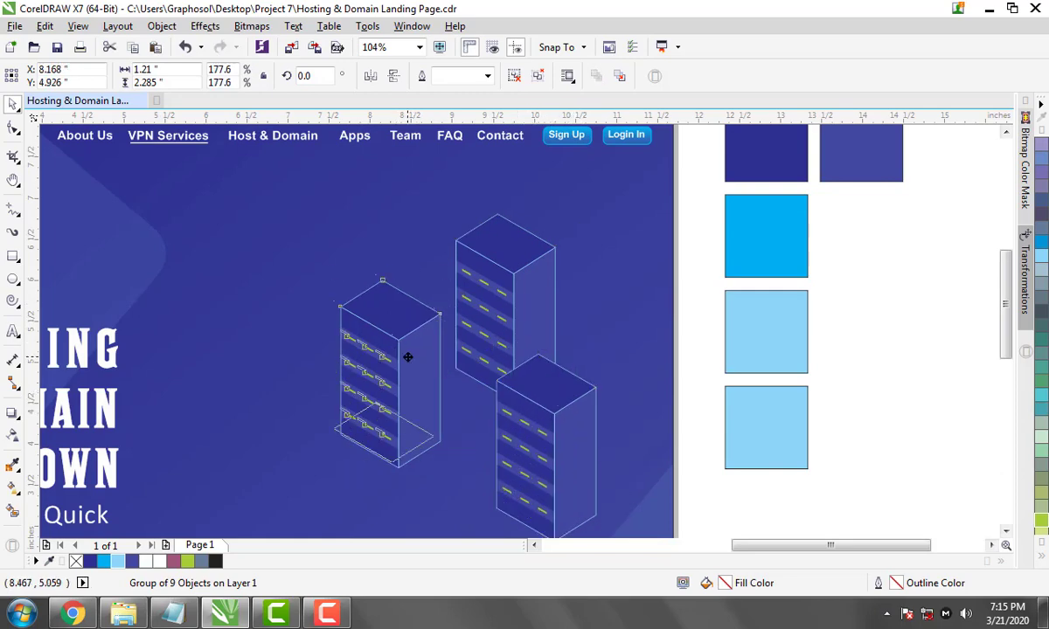
{"action": "left_click_drag", "start_coordinate": [398, 345], "coordinate": [407, 355]}
Move the front tower left and settle the upper tower into its raised final place
{"action": "scroll", "coordinate": [555, 323], "scroll_direction": "down", "scroll_amount": 3}
{"action": "key", "text": "h"}
{"action": "scroll", "coordinate": [513, 278], "scroll_direction": "down", "scroll_amount": 2}
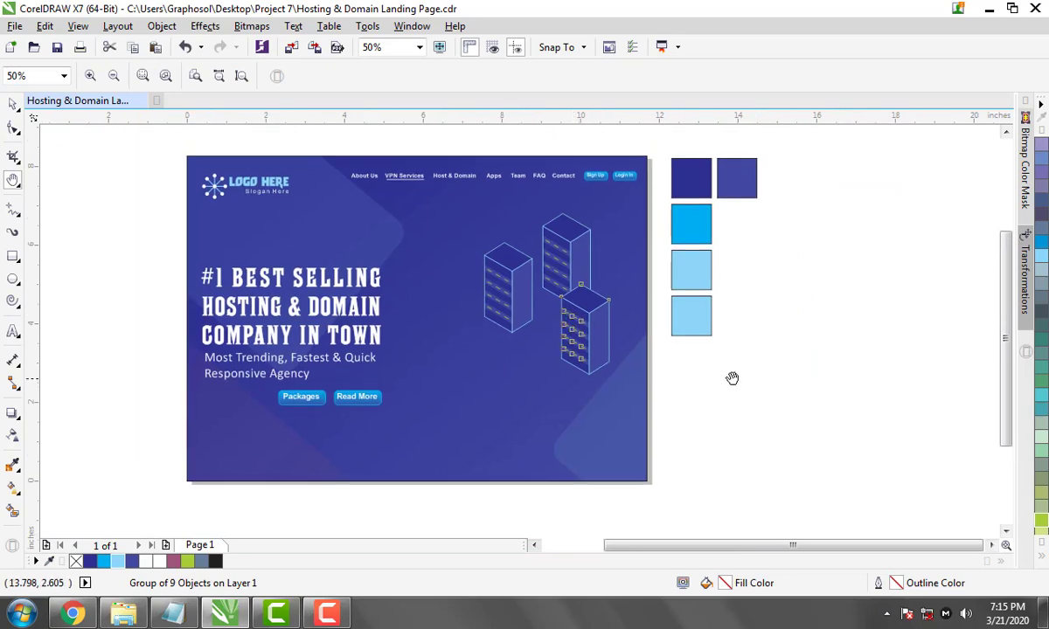
{"action": "key", "text": "space"}
{"action": "scroll", "coordinate": [535, 188], "scroll_direction": "up", "scroll_amount": 2}
{"action": "left_click_drag", "start_coordinate": [569, 423], "coordinate": [539, 426]}
{"action": "scroll", "coordinate": [539, 427], "scroll_direction": "down", "scroll_amount": 2}
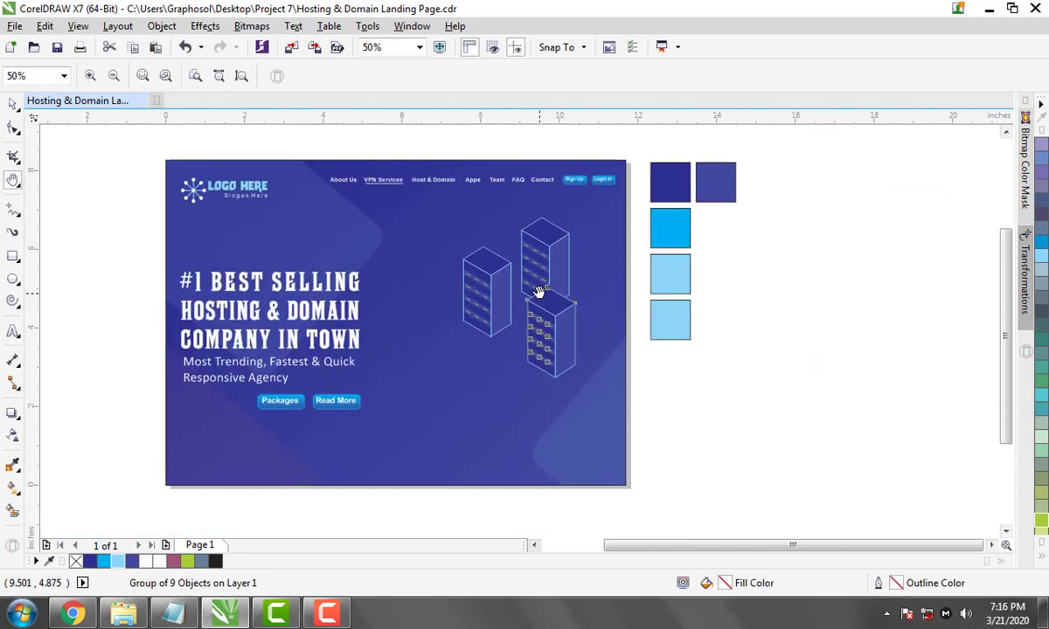
{"action": "left_click_drag", "start_coordinate": [562, 244], "coordinate": [543, 262]}
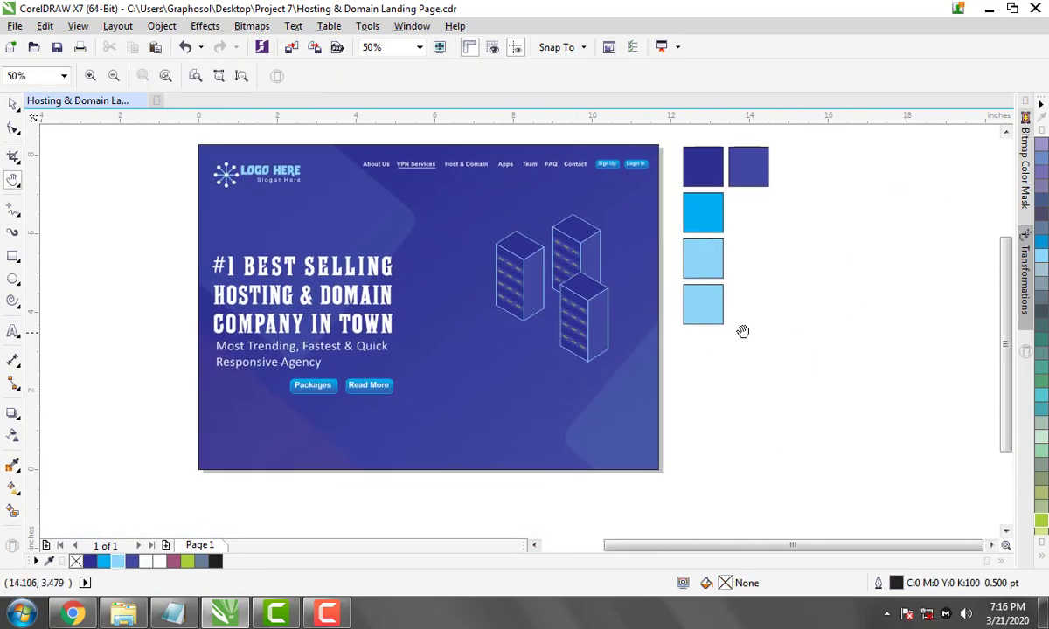
Colour the headline Ice Blue, undoing an accidental subtitle colour change
{"action": "left_click", "coordinate": [323, 301]}
{"action": "left_click", "coordinate": [98, 360]}
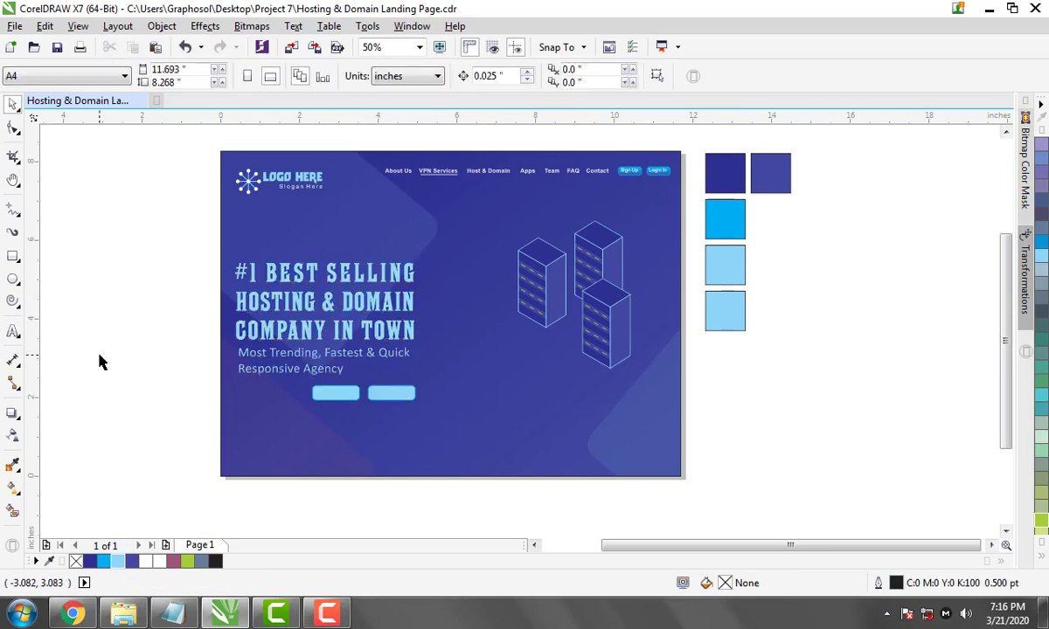
{"action": "key", "text": "ctrl+z"}
{"action": "left_click", "coordinate": [117, 561]}
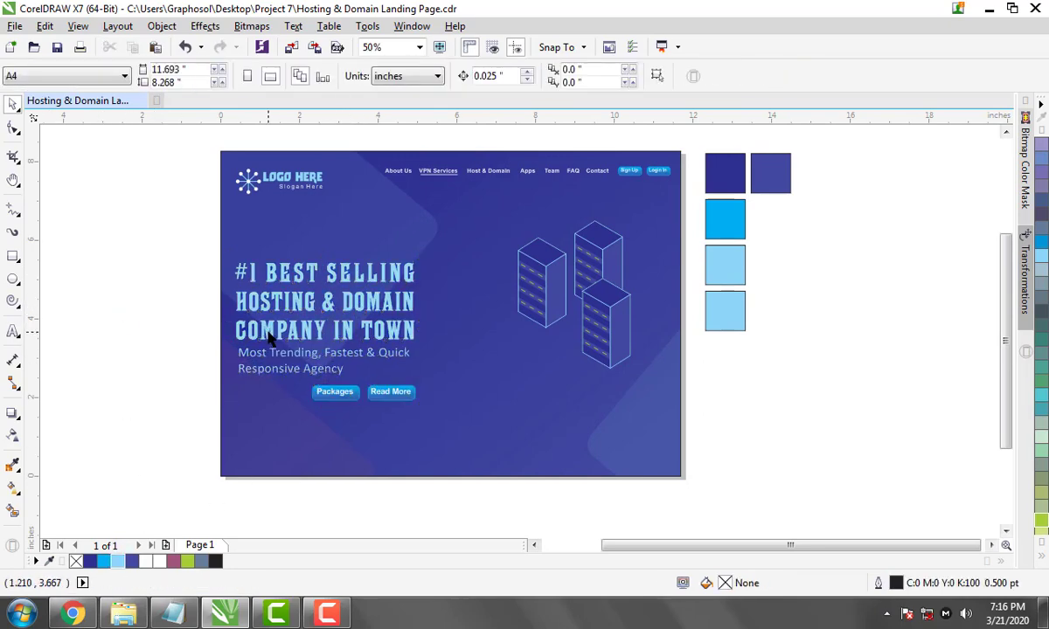
{"action": "left_click", "coordinate": [271, 380], "text": "ctrl"}
{"action": "key", "text": "ctrl+z"}
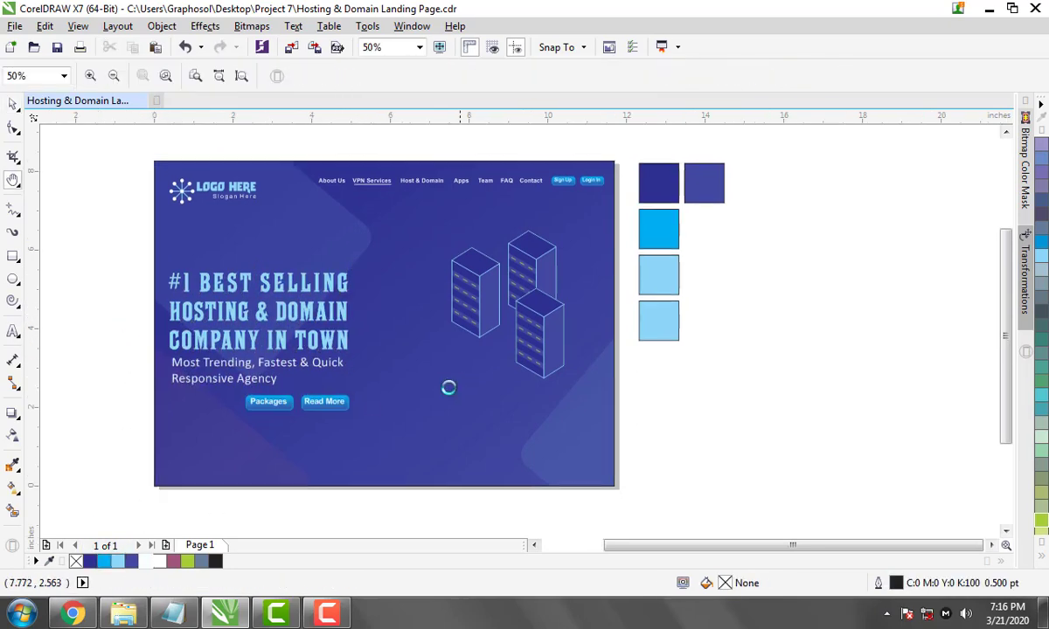
Give the three headline lines a vertical fountain fill with a light blue top colour
{"action": "left_click", "coordinate": [232, 325]}
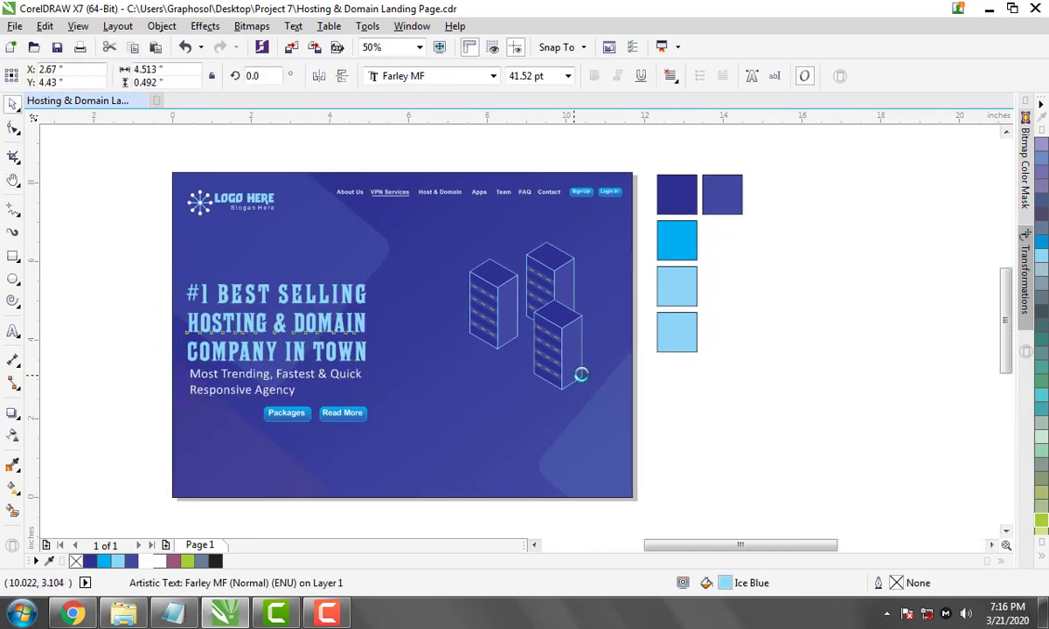
{"action": "scroll", "coordinate": [232, 326], "scroll_direction": "up", "scroll_amount": 2}
{"action": "key", "text": "ctrl+g"}
{"action": "key", "text": "g"}
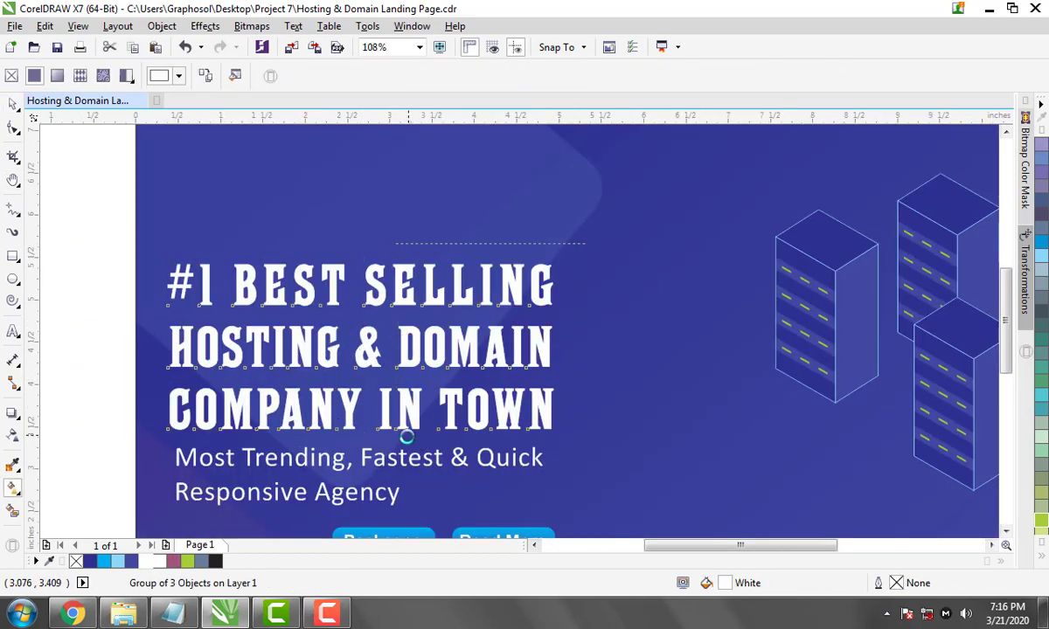
{"action": "left_click_drag", "start_coordinate": [371, 456], "coordinate": [367, 266]}
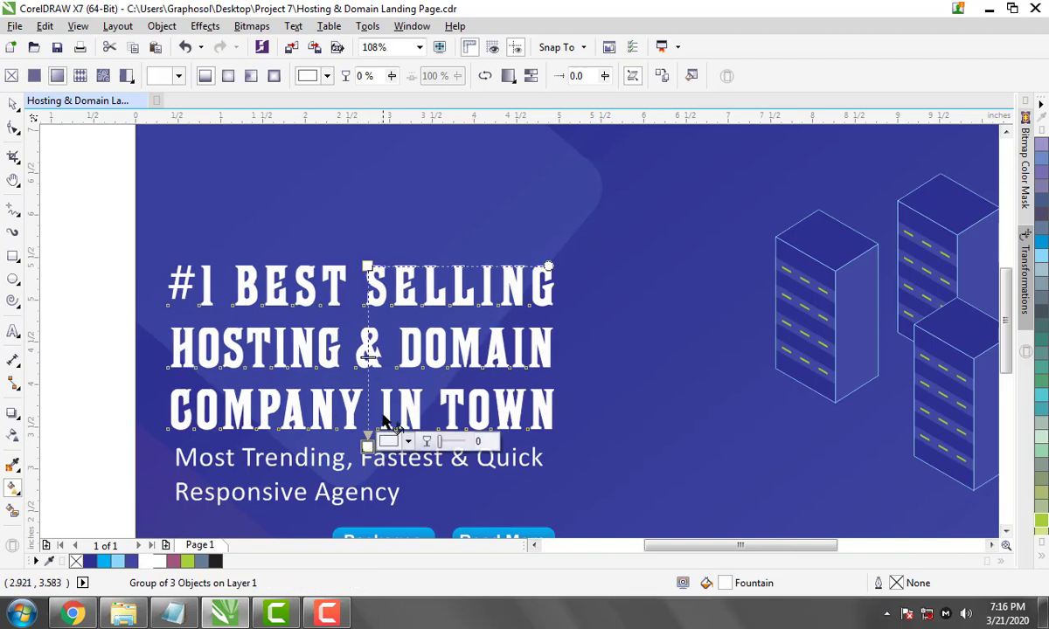
{"action": "scroll", "coordinate": [266, 362], "scroll_direction": "up", "scroll_amount": 1}
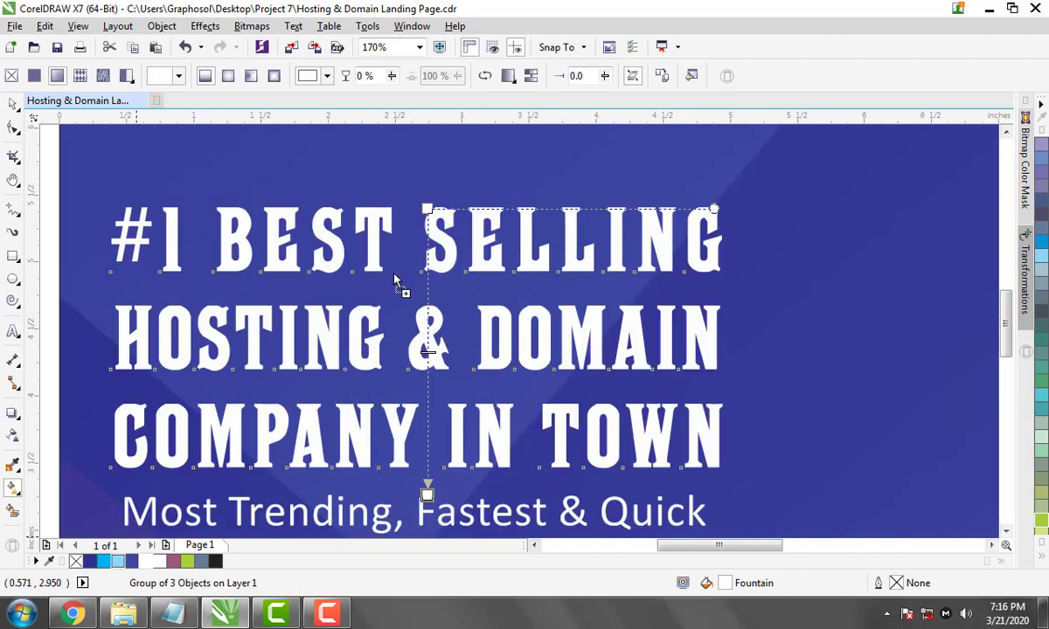
{"action": "left_click_drag", "start_coordinate": [428, 210], "coordinate": [428, 210]}
Move the five colour swatches further right beside the page
{"action": "left_click", "coordinate": [16, 106]}
{"action": "scroll", "coordinate": [606, 236], "scroll_direction": "down", "scroll_amount": 2}
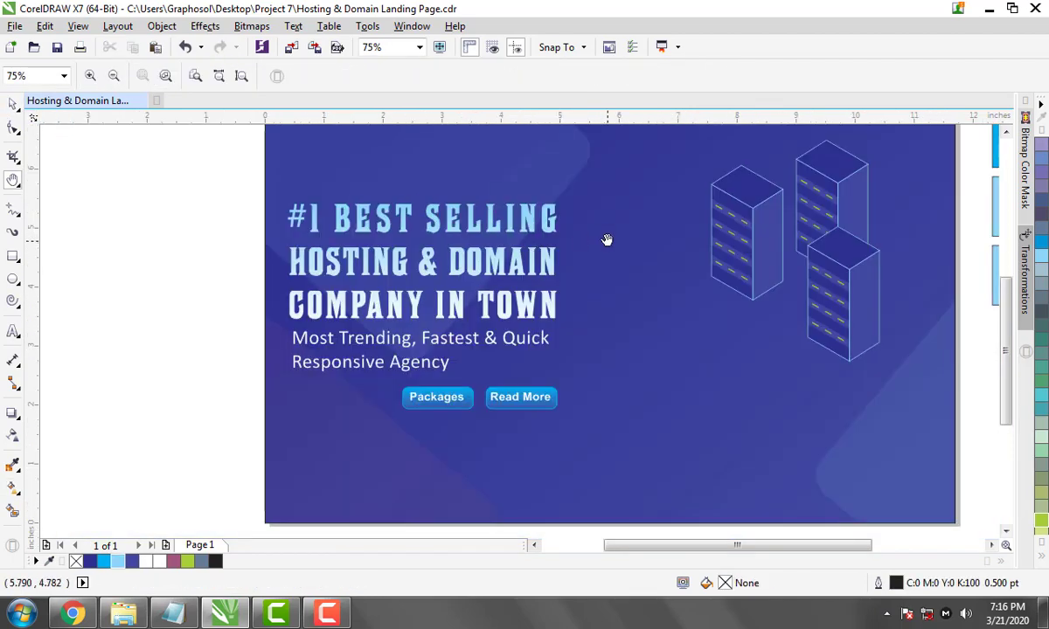
{"action": "scroll", "coordinate": [607, 262], "scroll_direction": "down", "scroll_amount": 2}
{"action": "left_click_drag", "start_coordinate": [537, 205], "coordinate": [633, 376]}
{"action": "left_click_drag", "start_coordinate": [610, 289], "coordinate": [734, 302]}
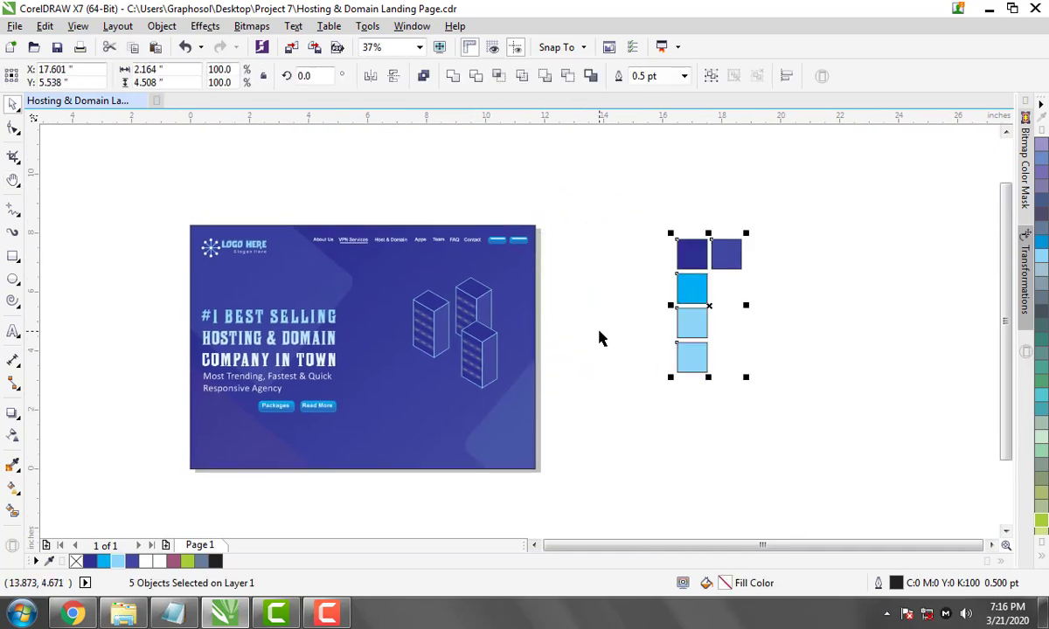
{"action": "left_click", "coordinate": [600, 339]}
Place a copy of the Host & Domain text and finish the FOR MORE INFO footer text
{"action": "key", "text": "alt+Tab"}
{"action": "left_click", "coordinate": [534, 281]}
{"action": "key", "text": "alt+Tab"}
{"action": "scroll", "coordinate": [555, 426], "scroll_direction": "up", "scroll_amount": 2}
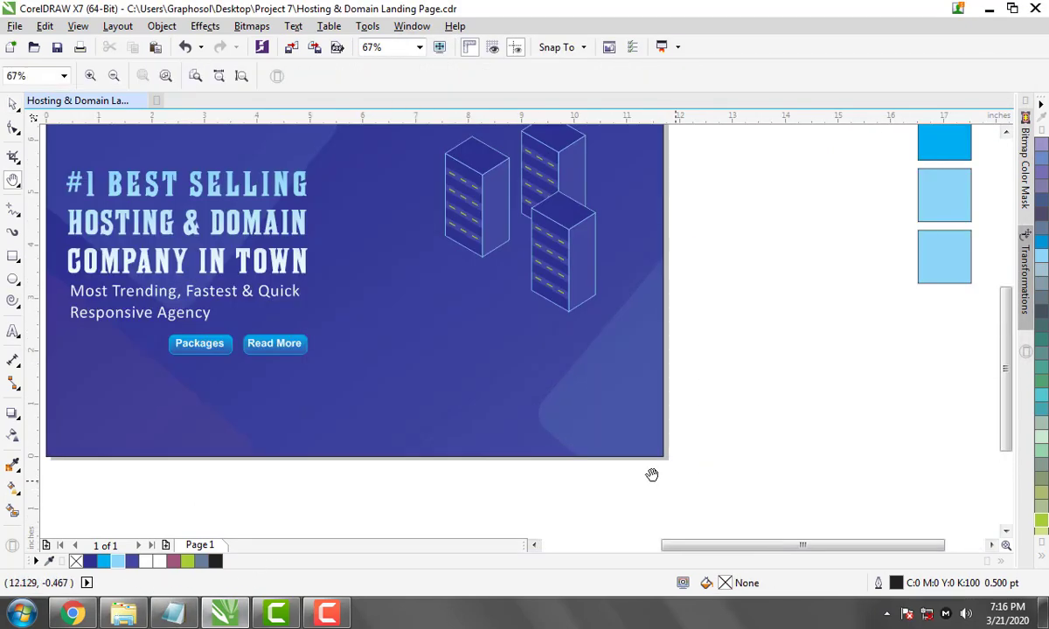
{"action": "scroll", "coordinate": [653, 475], "scroll_direction": "up", "scroll_amount": 1}
{"action": "mouse_move", "coordinate": [514, 216]}
{"action": "left_mouse_down"}
{"action": "mouse_move", "coordinate": [535, 426]}
{"action": "mouse_move", "coordinate": [517, 304]}
{"action": "left_mouse_up"}
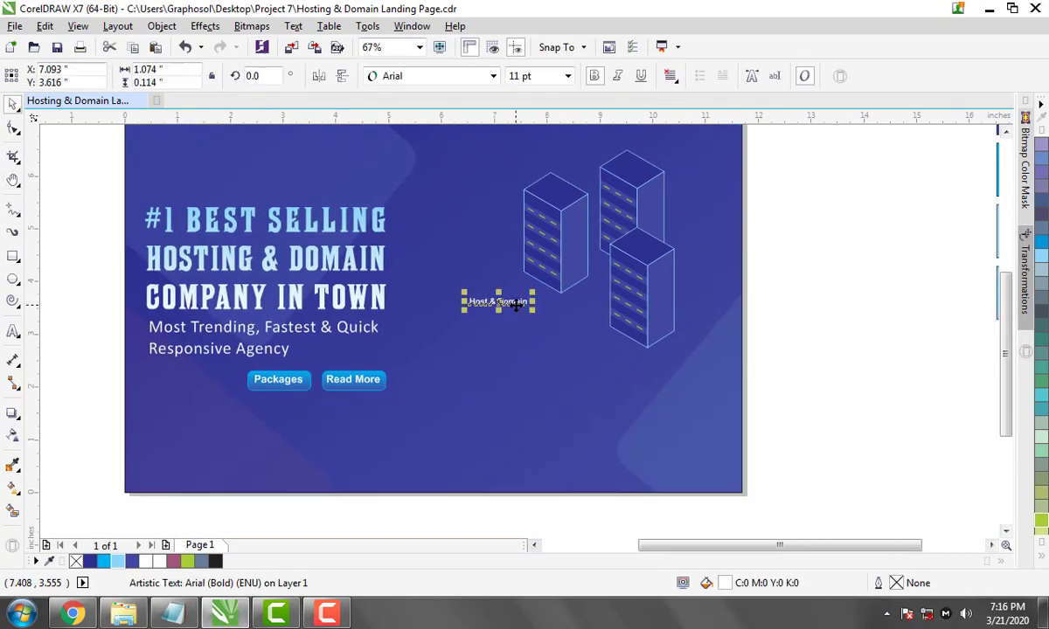
{"action": "key", "text": "ctrl+space"}
{"action": "left_click", "coordinate": [301, 516]}
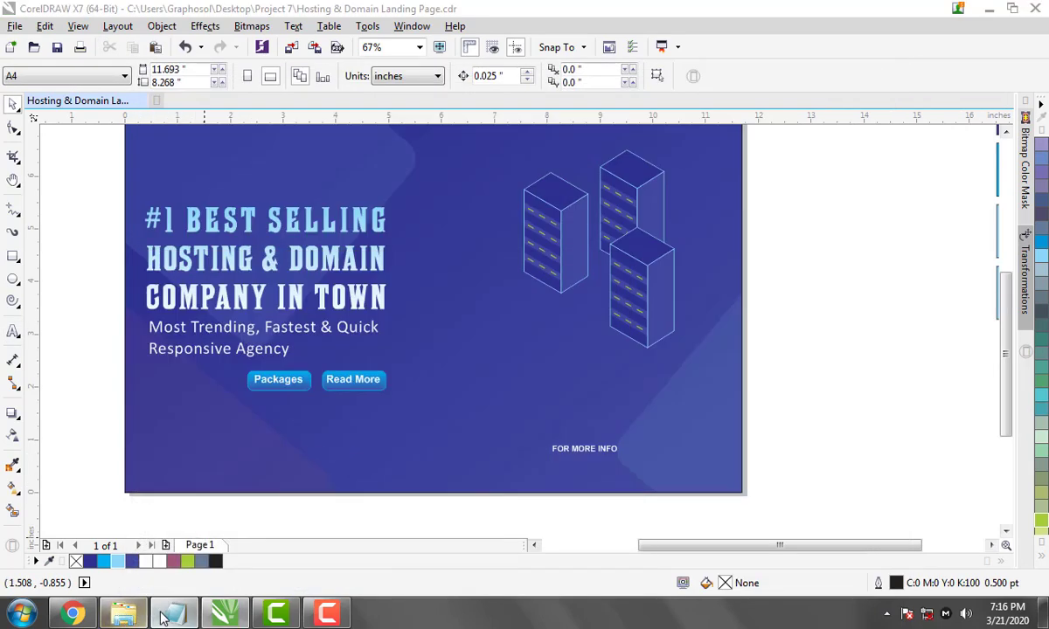
Paste the phone number from the notes into the banner's bottom-right corner
{"action": "left_click", "coordinate": [194, 518]}
{"action": "left_click_drag", "start_coordinate": [564, 305], "coordinate": [416, 305]}
{"action": "key", "text": "ctrl+c"}
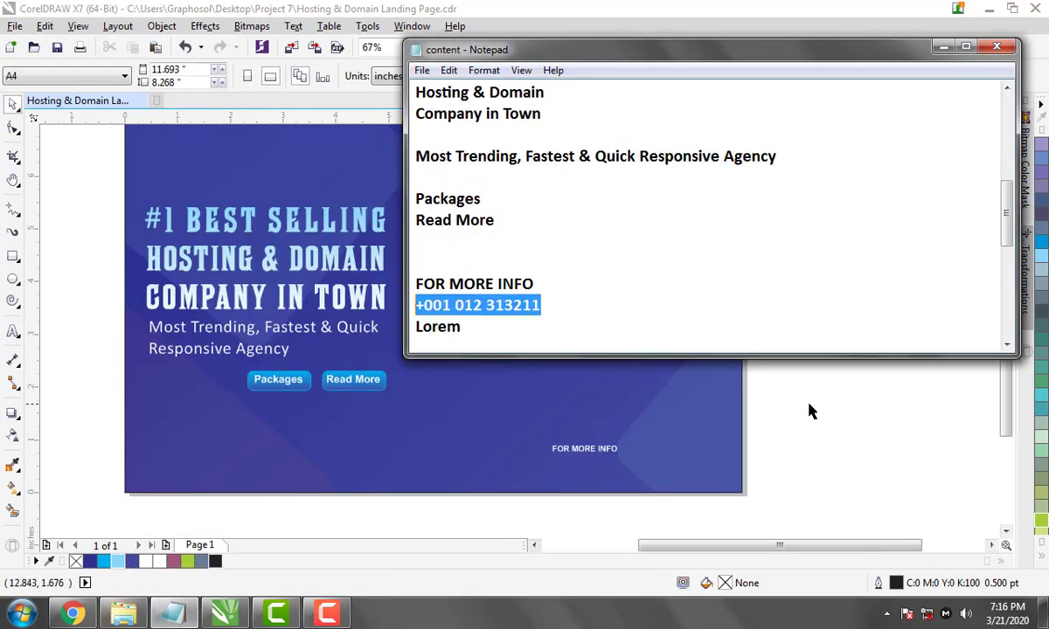
{"action": "key", "text": "z"}
{"action": "left_click_drag", "start_coordinate": [462, 402], "coordinate": [861, 437]}
{"action": "key", "text": "ctrl+v"}
{"action": "left_click_drag", "start_coordinate": [385, 331], "coordinate": [712, 420]}
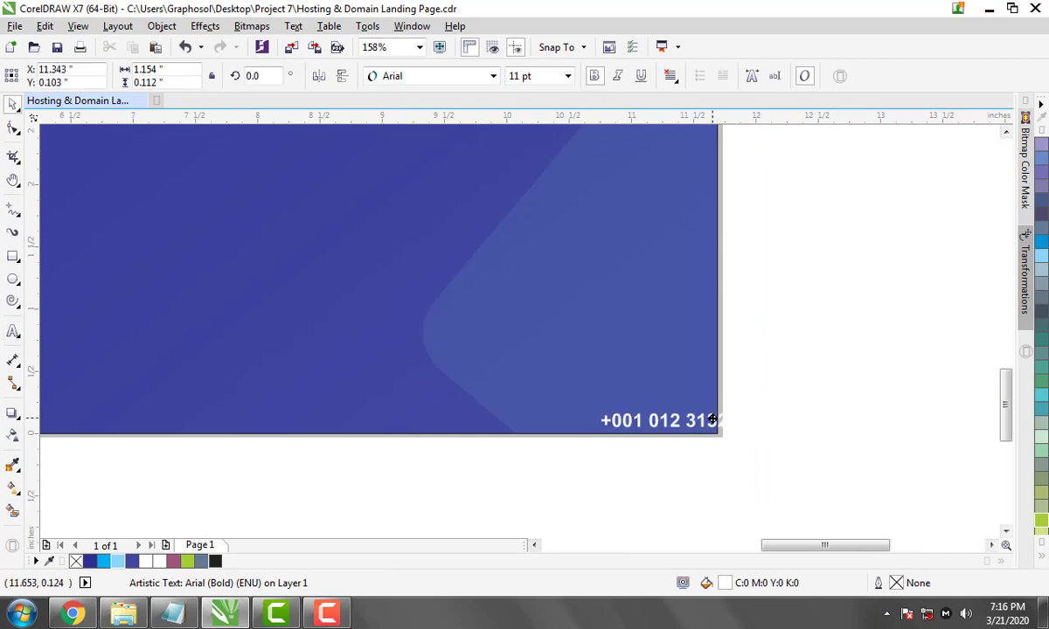
Copy the street address line from the notes and paste it onto the banner
{"action": "left_click", "coordinate": [177, 612]}
{"action": "scroll", "coordinate": [554, 220], "scroll_direction": "down", "scroll_amount": 2}
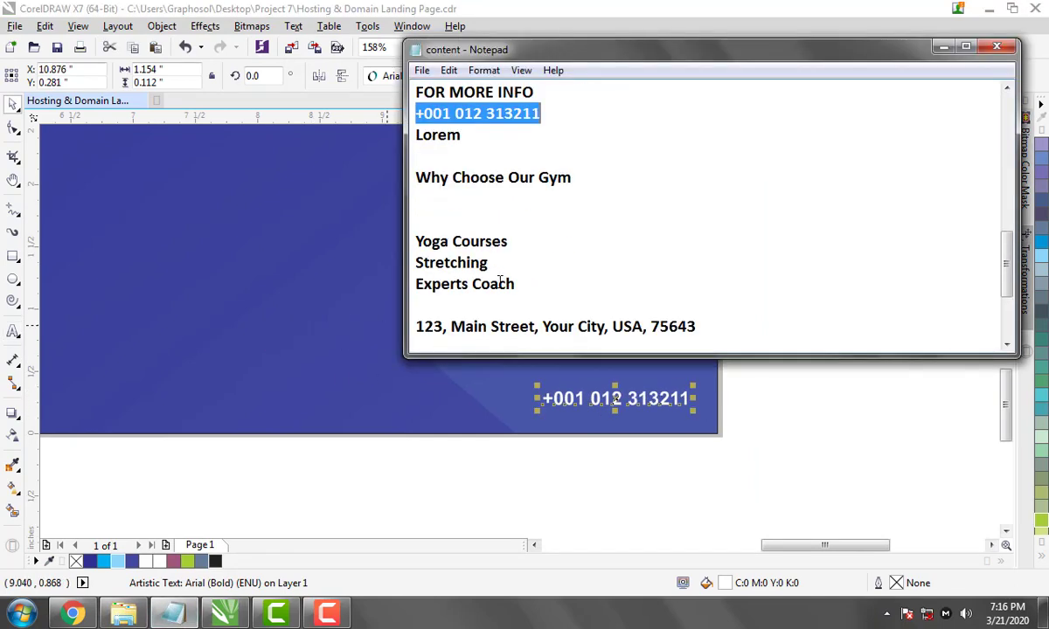
{"action": "scroll", "coordinate": [554, 220], "scroll_direction": "down", "scroll_amount": 1}
{"action": "scroll", "coordinate": [554, 220], "scroll_direction": "down", "scroll_amount": 1}
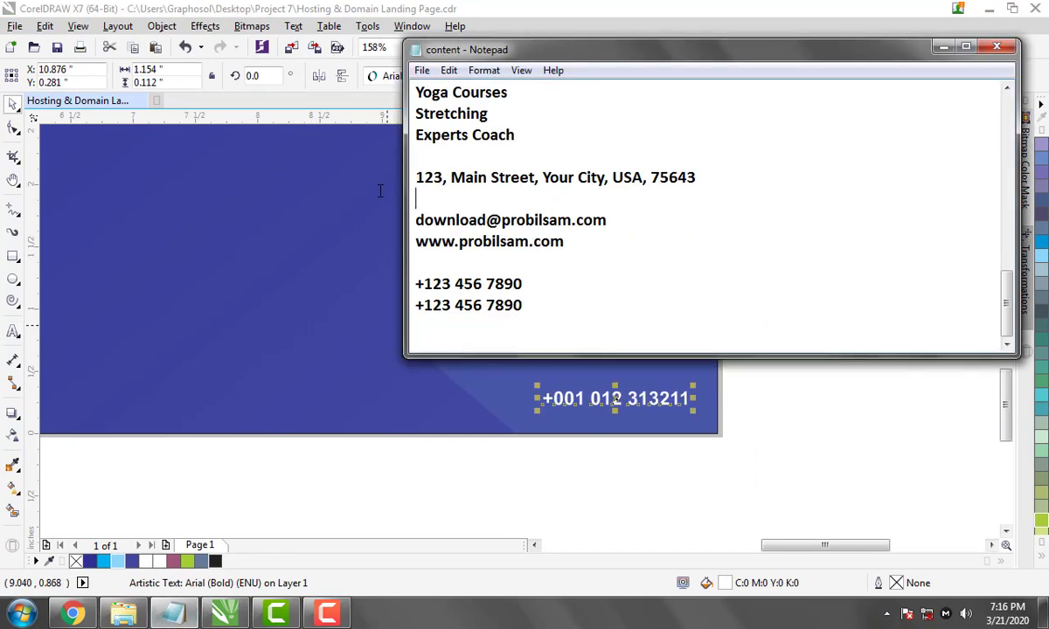
{"action": "left_click_drag", "start_coordinate": [415, 177], "coordinate": [695, 177]}
{"action": "key", "text": "ctrl+c"}
{"action": "left_click", "coordinate": [749, 410]}
{"action": "key", "text": "ctrl+v"}
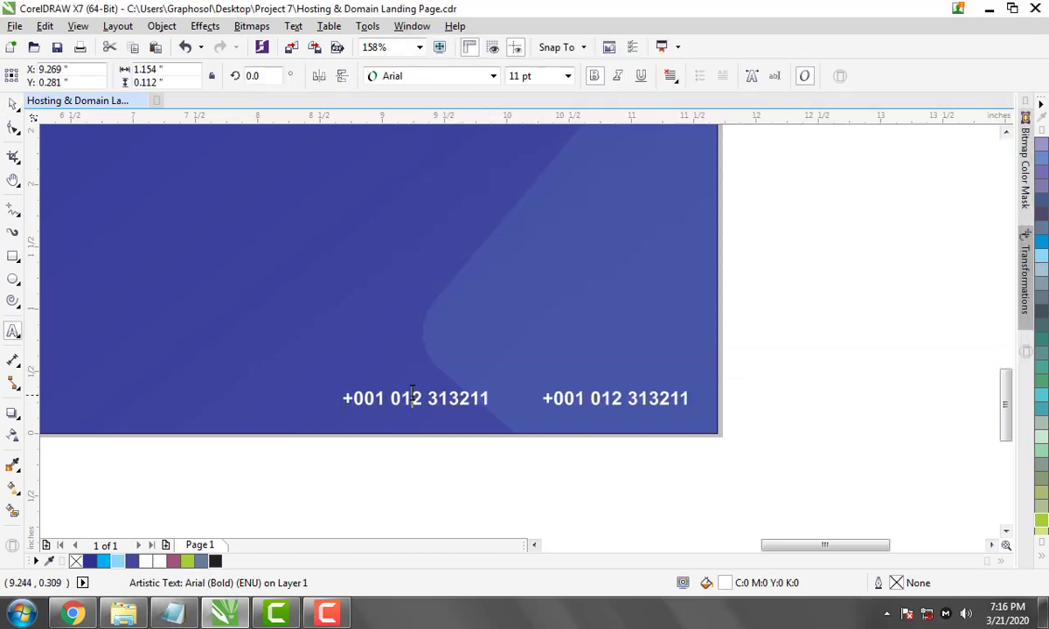
Stack the phone number above the address and right-align the two lines
{"action": "left_click", "coordinate": [176, 612]}
{"action": "left_click_drag", "start_coordinate": [522, 305], "coordinate": [415, 285]}
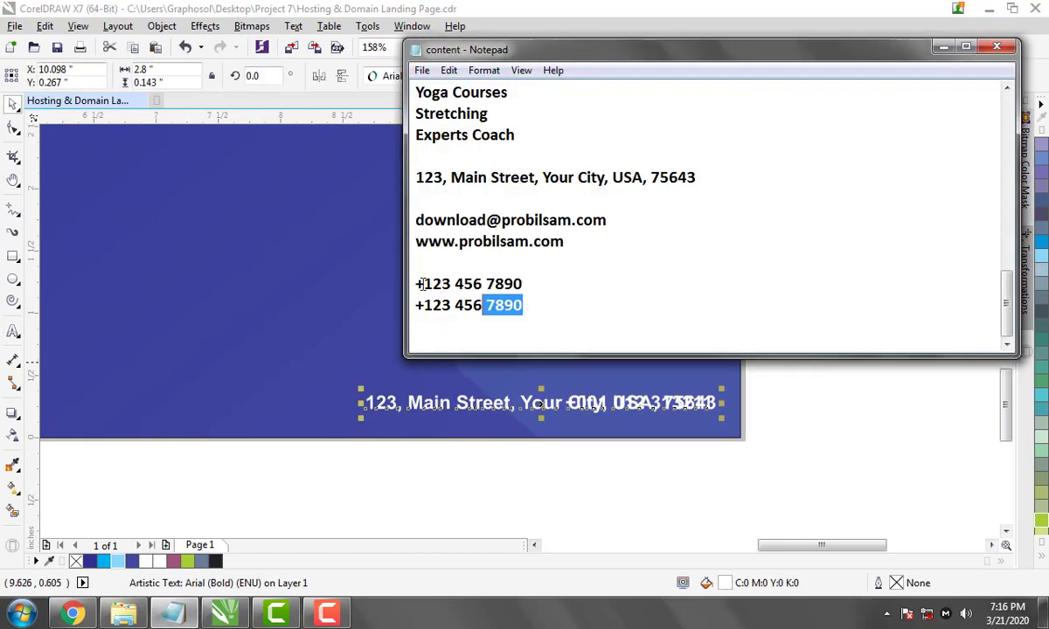
{"action": "double_click", "coordinate": [590, 240]}
{"action": "left_click_drag", "start_coordinate": [564, 241], "coordinate": [328, 220]}
{"action": "left_click", "coordinate": [328, 235]}
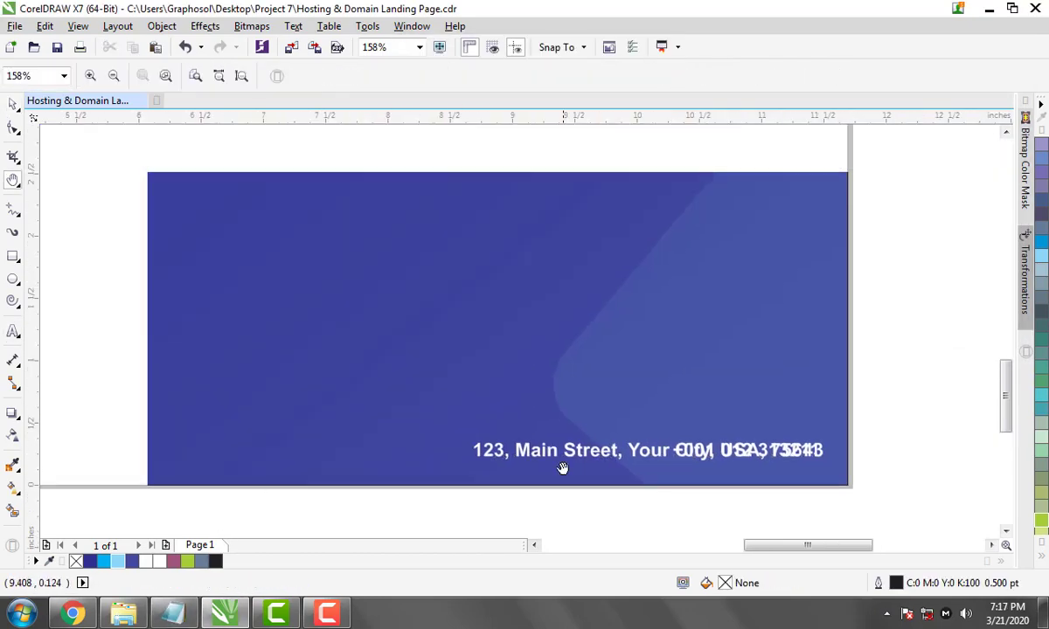
{"action": "left_click_drag", "start_coordinate": [590, 447], "coordinate": [431, 443]}
{"action": "left_click_drag", "start_coordinate": [712, 450], "coordinate": [713, 391]}
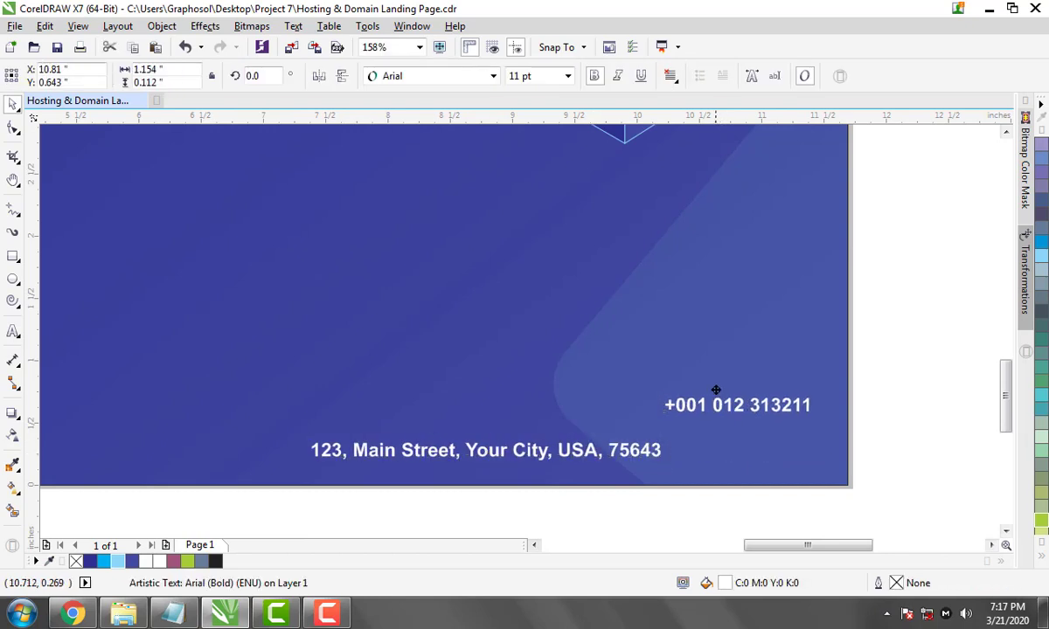
{"action": "left_click", "coordinate": [760, 459]}
{"action": "left_click", "coordinate": [638, 453]}
{"action": "left_click", "coordinate": [772, 390], "text": "shift"}
{"action": "key", "text": "r"}
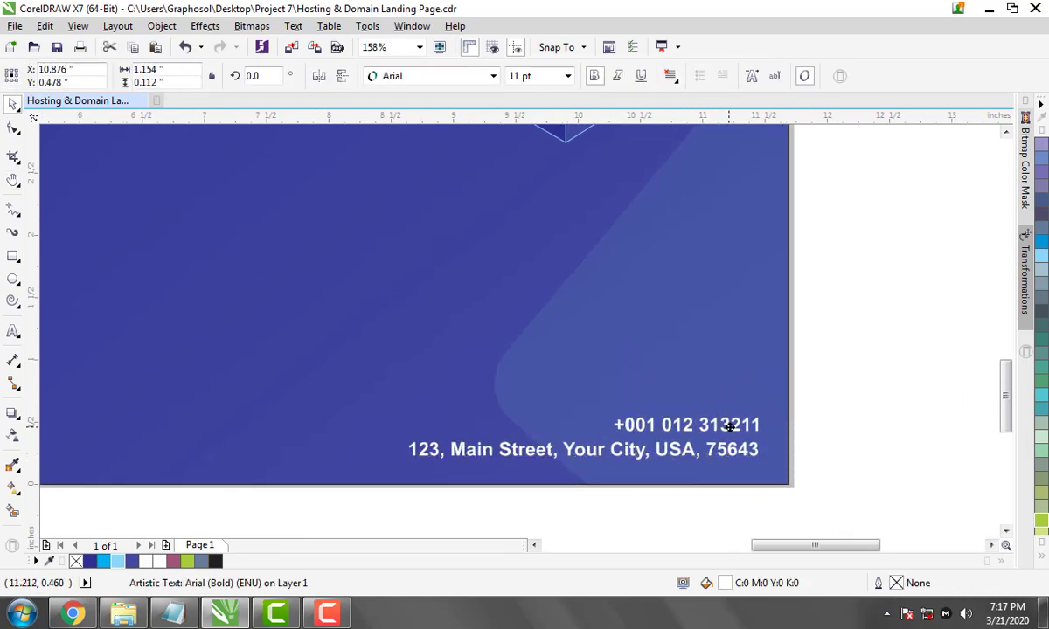
Duplicate the phone text, replace it with the email and website lines, and move it bottom-left
{"action": "left_click", "coordinate": [812, 411]}
{"action": "scroll", "coordinate": [789, 403], "scroll_direction": "left", "scroll_amount": 1}
{"action": "left_click_drag", "start_coordinate": [789, 403], "coordinate": [772, 347]}
{"action": "double_click", "coordinate": [773, 348]}
{"action": "key", "text": "ctrl+a"}
{"action": "key", "text": "ctrl+v"}
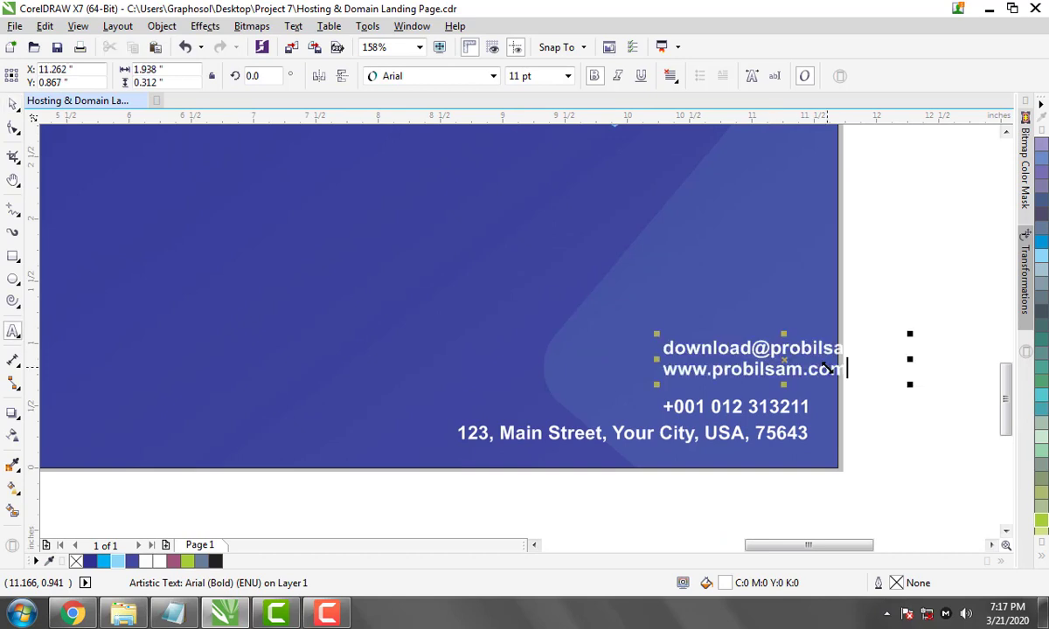
{"action": "scroll", "coordinate": [825, 366], "scroll_direction": "down", "scroll_amount": 1}
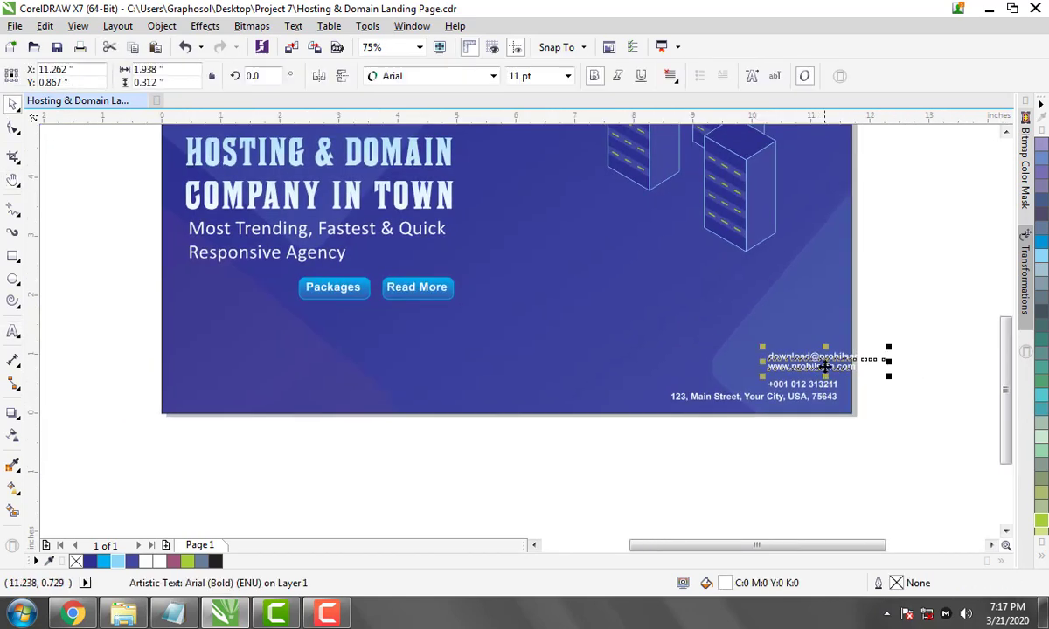
{"action": "left_click_drag", "start_coordinate": [825, 367], "coordinate": [278, 395]}
{"action": "left_click", "coordinate": [733, 397], "text": "shift"}
{"action": "key", "text": "Escape"}
Left-align the email and website text with the subtitle, then view the whole banner
{"action": "left_click", "coordinate": [215, 385]}
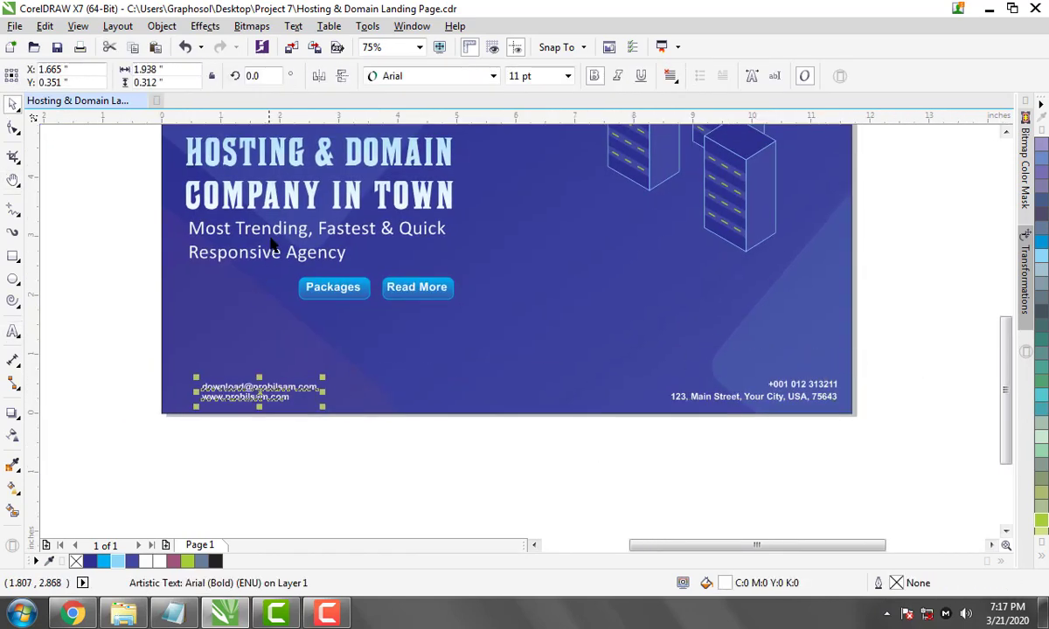
{"action": "left_click", "coordinate": [271, 242], "text": "shift"}
{"action": "key", "text": "l"}
{"action": "left_click", "coordinate": [658, 456]}
{"action": "key", "text": "h"}
{"action": "left_click_drag", "start_coordinate": [659, 456], "coordinate": [618, 481]}
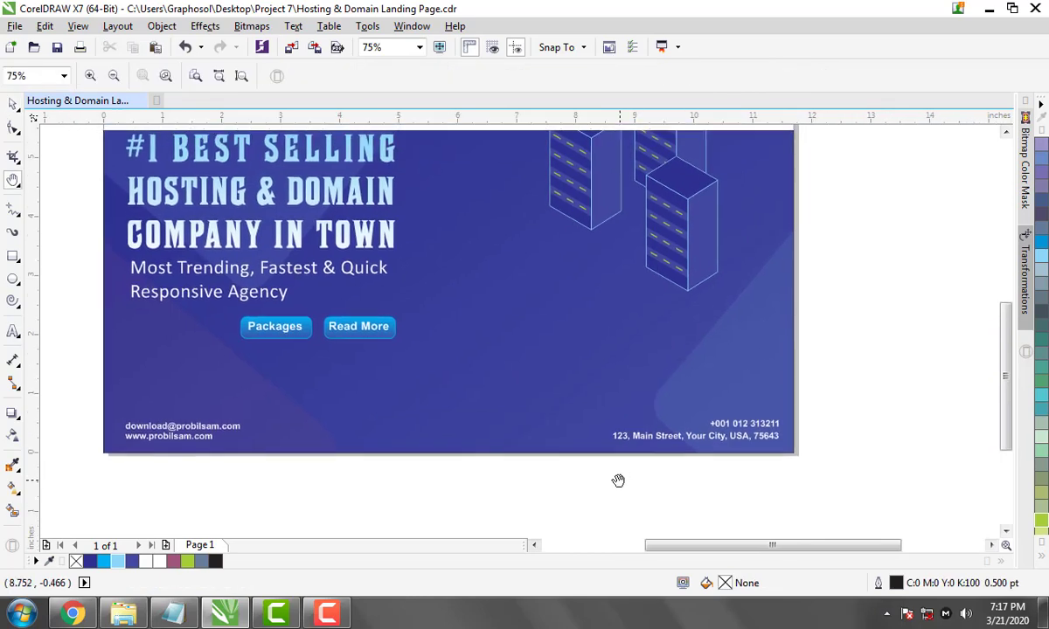
{"action": "scroll", "coordinate": [760, 456], "scroll_direction": "up", "scroll_amount": 1}
{"action": "scroll", "coordinate": [824, 363], "scroll_direction": "up", "scroll_amount": 2}
{"action": "scroll", "coordinate": [632, 350], "scroll_direction": "up", "scroll_amount": 3}
{"action": "key", "text": "space"}
Zoom onto the server towers and draw an ellipse over the left tower
{"action": "left_click", "coordinate": [653, 350]}
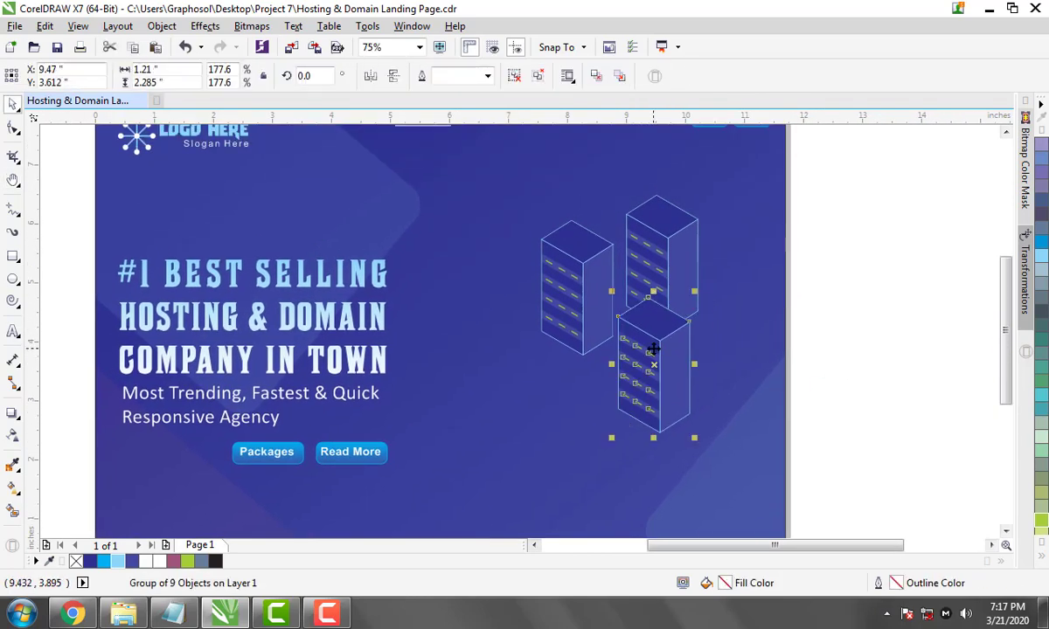
{"action": "left_click", "coordinate": [824, 340]}
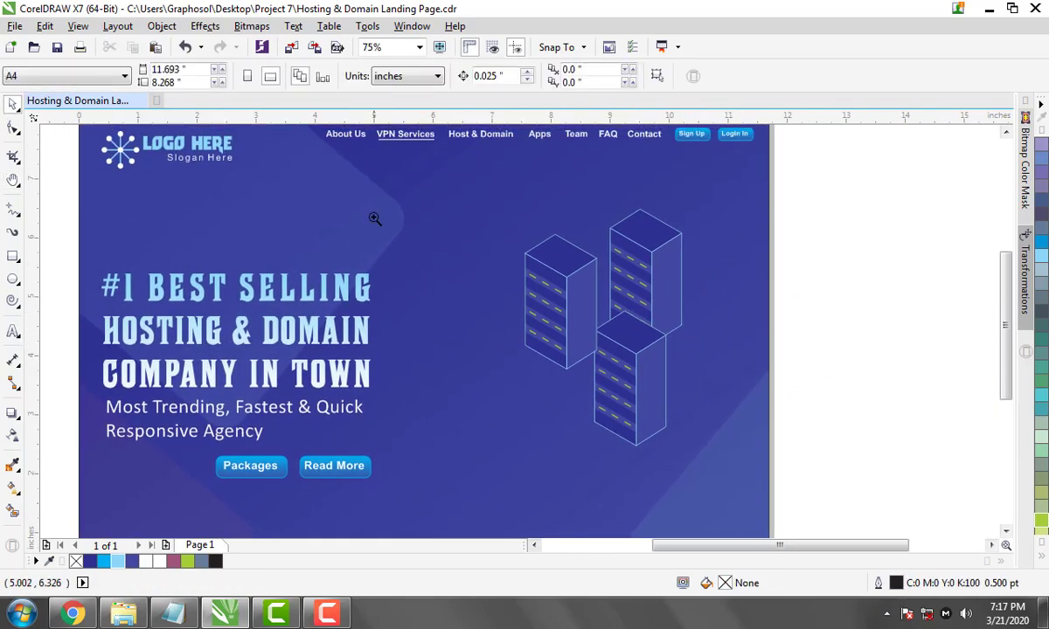
{"action": "key", "text": "space"}
{"action": "scroll", "coordinate": [627, 297], "scroll_direction": "up", "scroll_amount": 3}
{"action": "left_click_drag", "start_coordinate": [628, 297], "coordinate": [684, 332]}
{"action": "key", "text": "space"}
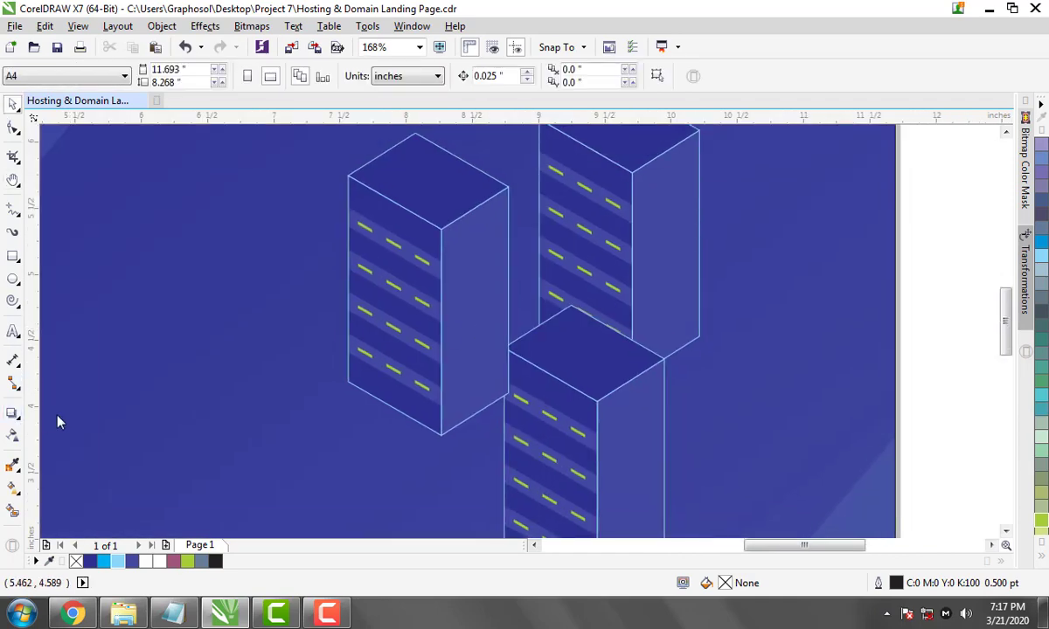
{"action": "key", "text": "F6"}
{"action": "left_click", "coordinate": [13, 278]}
{"action": "mouse_move", "coordinate": [204, 298]}
{"action": "left_mouse_down"}
{"action": "mouse_move", "coordinate": [404, 444]}
{"action": "mouse_move", "coordinate": [493, 403]}
{"action": "left_mouse_up"}
{"action": "key", "text": "space"}
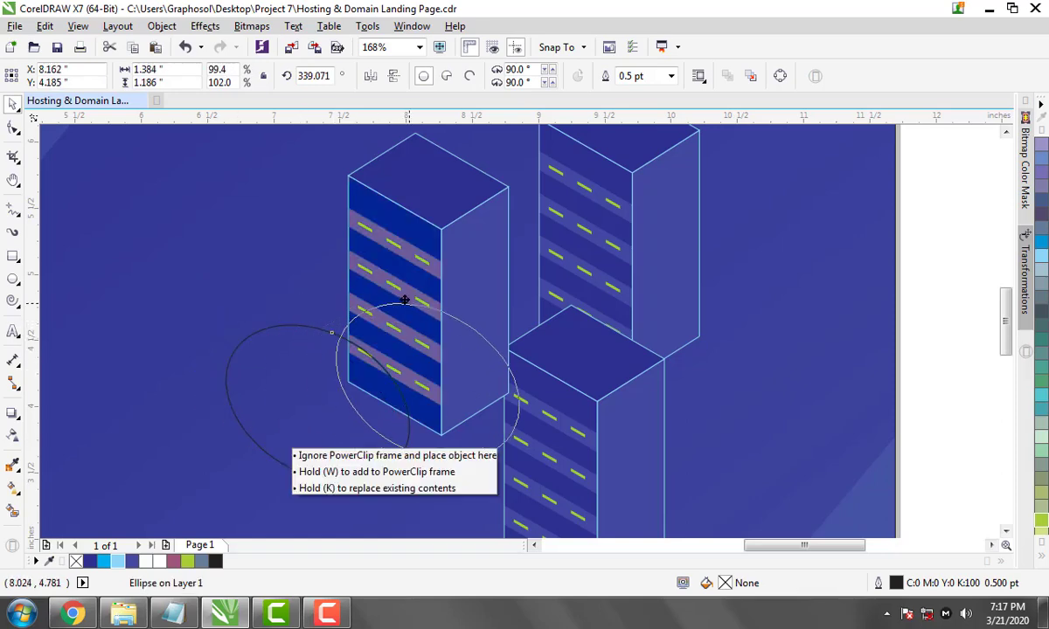
Skew, resize and tilt the ellipse to match the left tower's slant
{"action": "left_click_drag", "start_coordinate": [508, 351], "coordinate": [480, 421]}
{"action": "scroll", "coordinate": [402, 327], "scroll_direction": "down", "scroll_amount": 4}
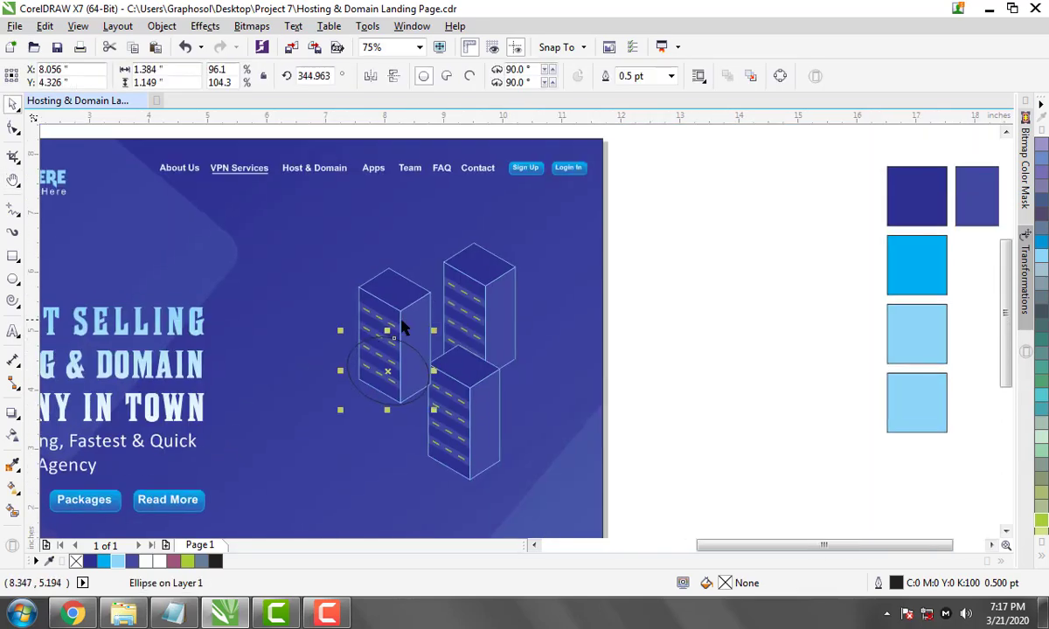
{"action": "scroll", "coordinate": [422, 402], "scroll_direction": "up", "scroll_amount": 4}
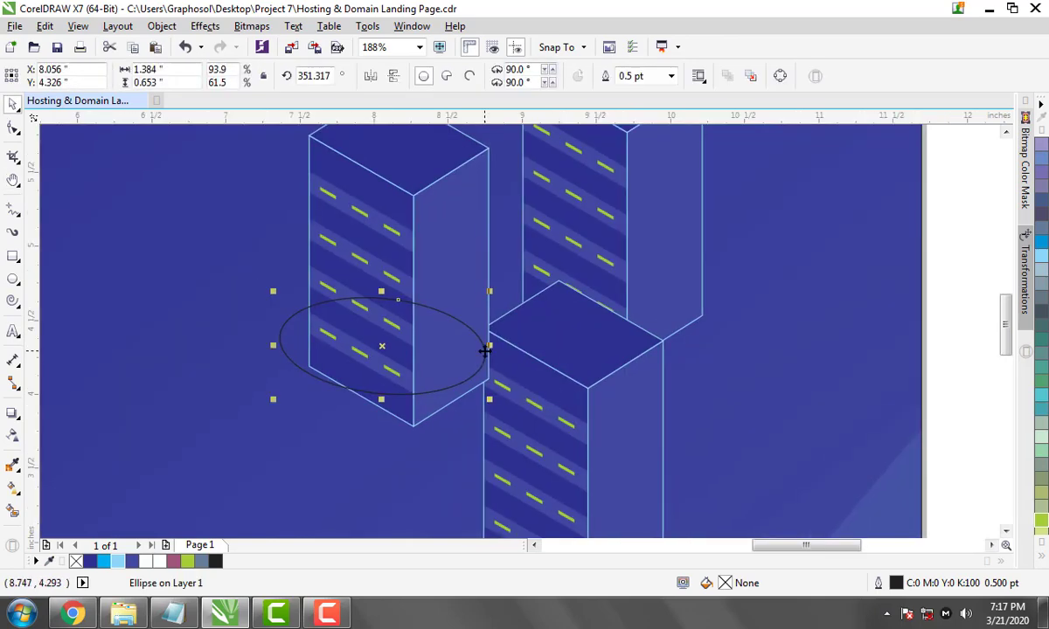
{"action": "left_click_drag", "start_coordinate": [477, 410], "coordinate": [476, 411]}
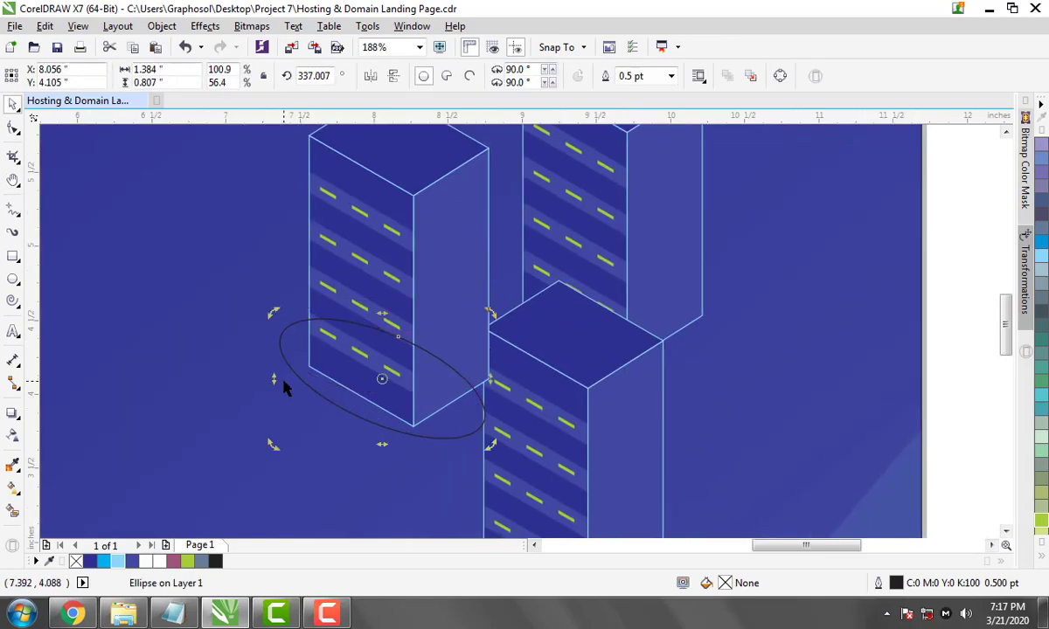
{"action": "left_click_drag", "start_coordinate": [286, 375], "coordinate": [289, 375]}
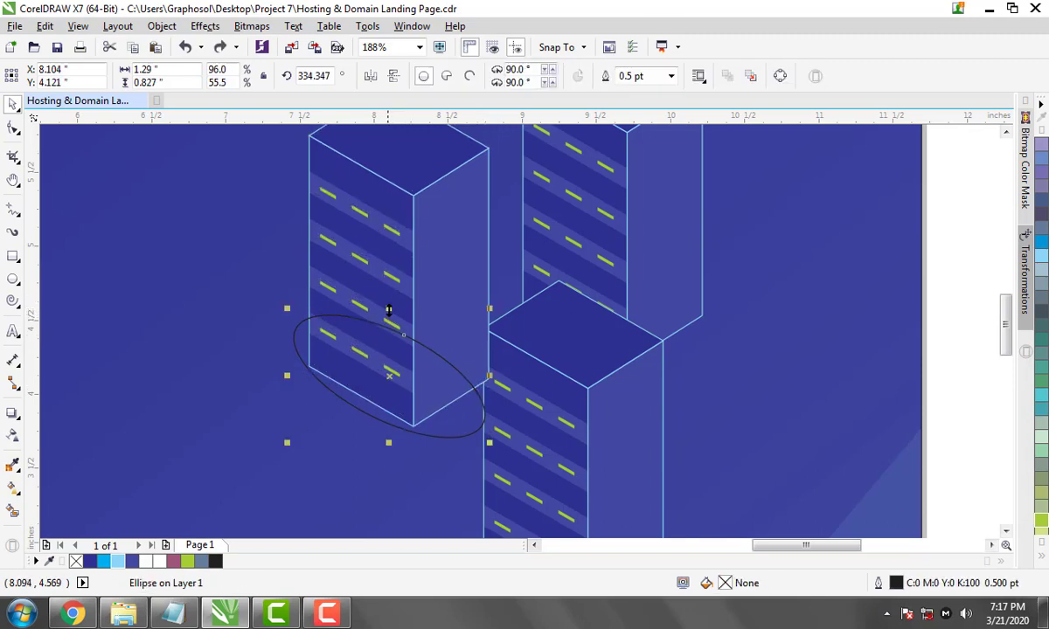
{"action": "left_click_drag", "start_coordinate": [388, 309], "coordinate": [389, 305]}
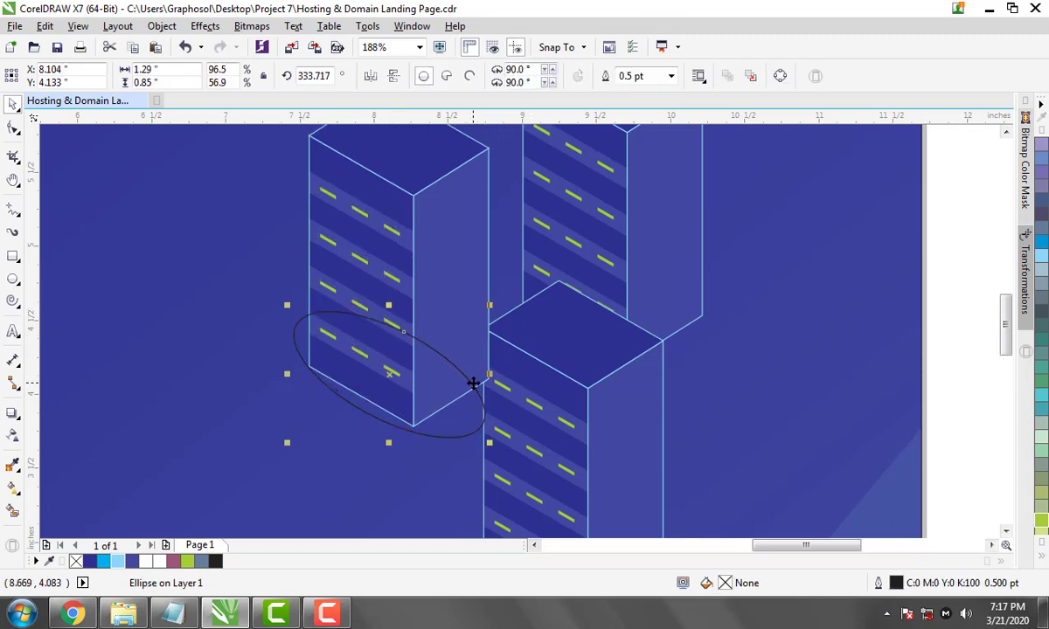
{"action": "left_click_drag", "start_coordinate": [491, 377], "coordinate": [490, 358]}
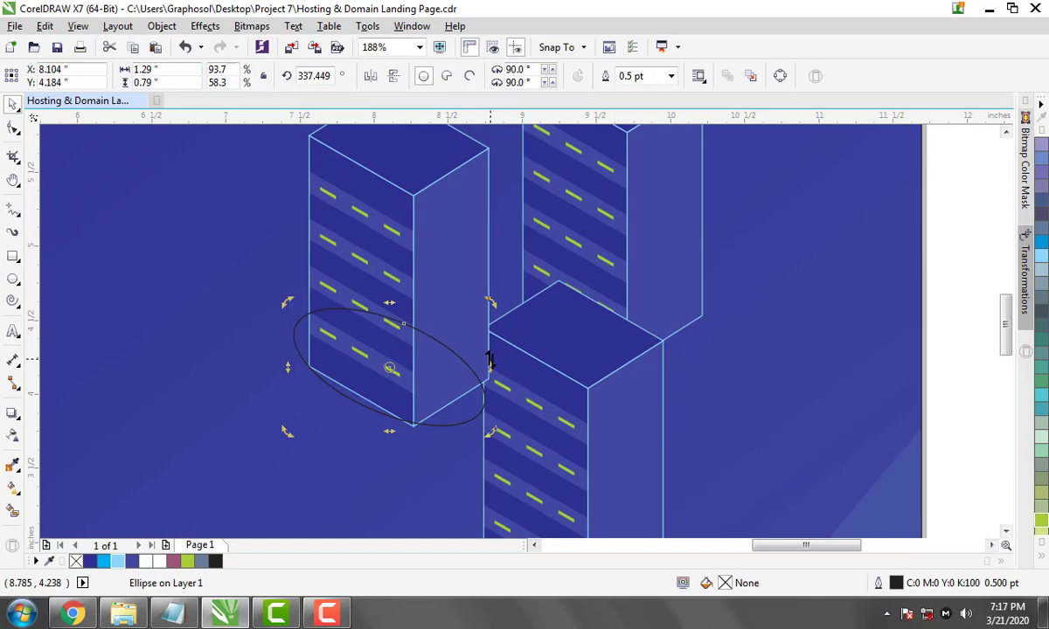
Fill the ellipse Cyan and remove its outline
{"action": "left_click", "coordinate": [118, 562]}
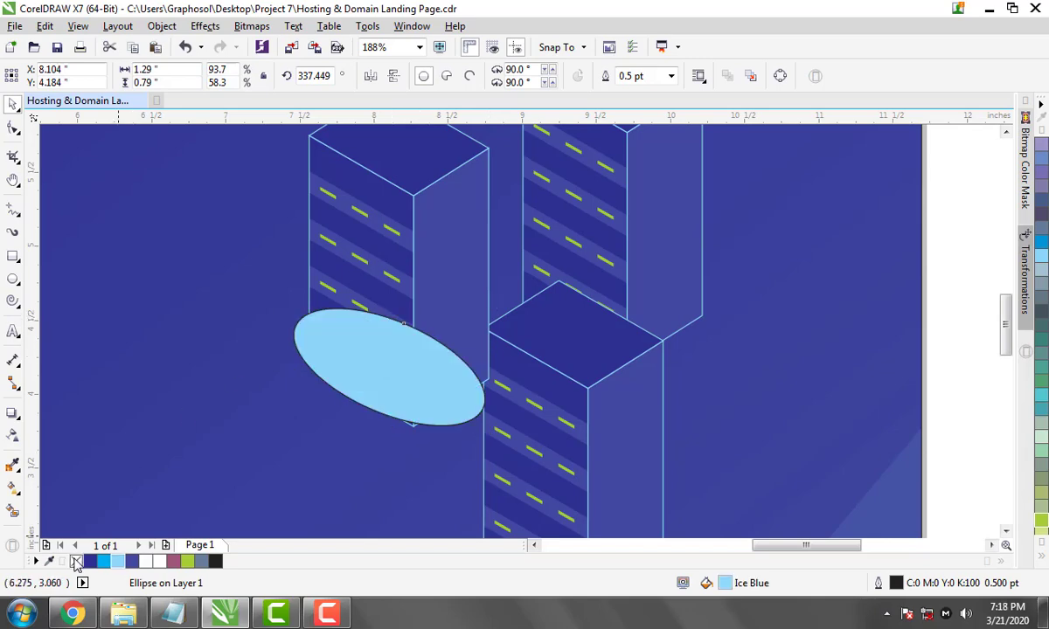
{"action": "right_click", "coordinate": [76, 562]}
{"action": "left_click", "coordinate": [99, 562]}
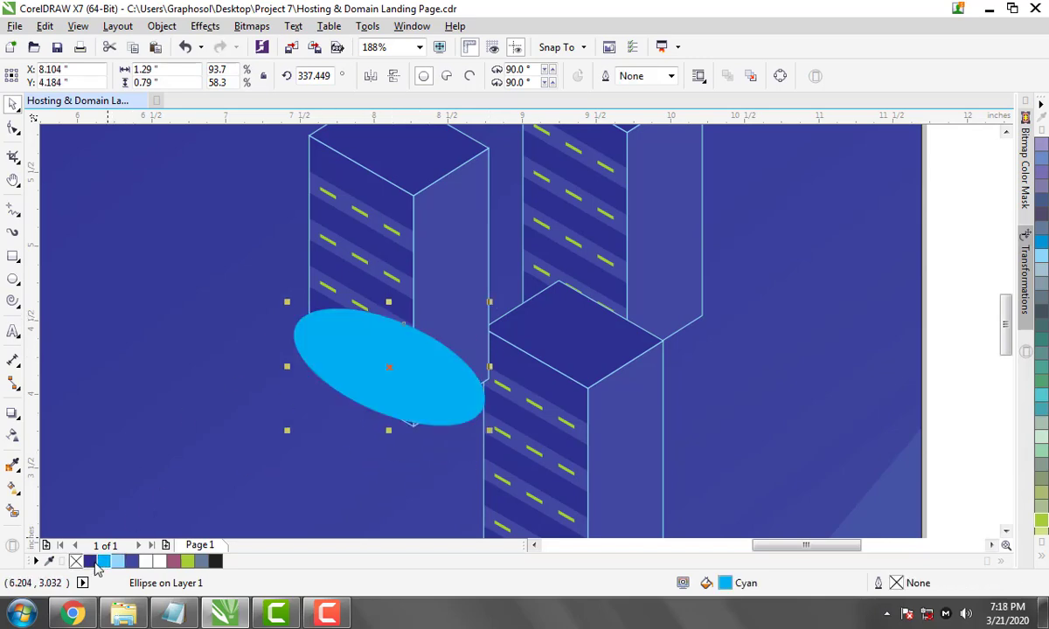
{"action": "left_click", "coordinate": [123, 26]}
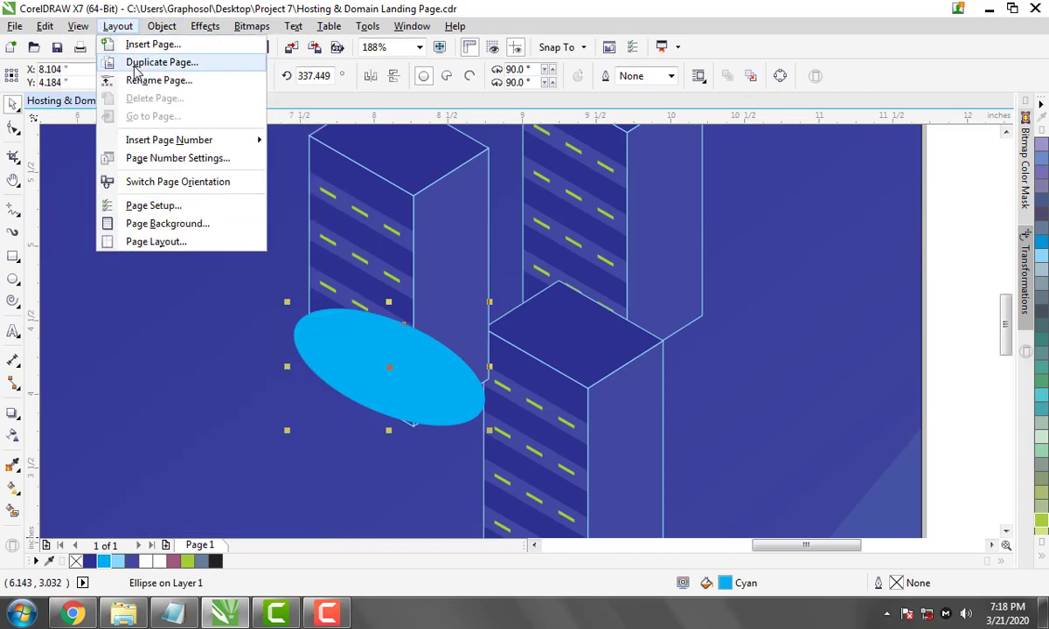
{"action": "mouse_move", "coordinate": [252, 26]}
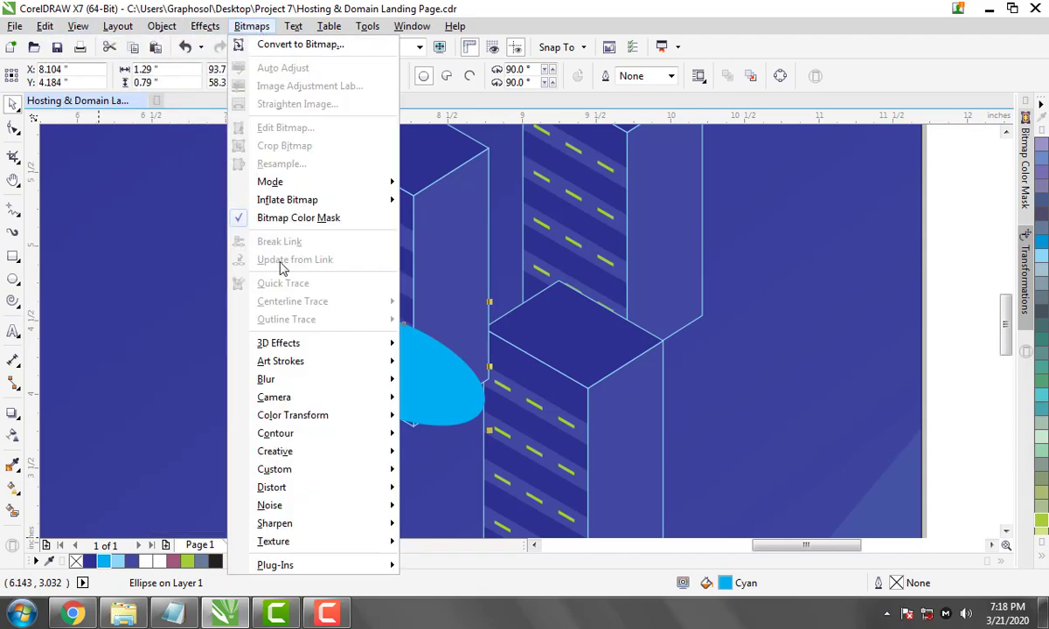
{"action": "left_click", "coordinate": [404, 329]}
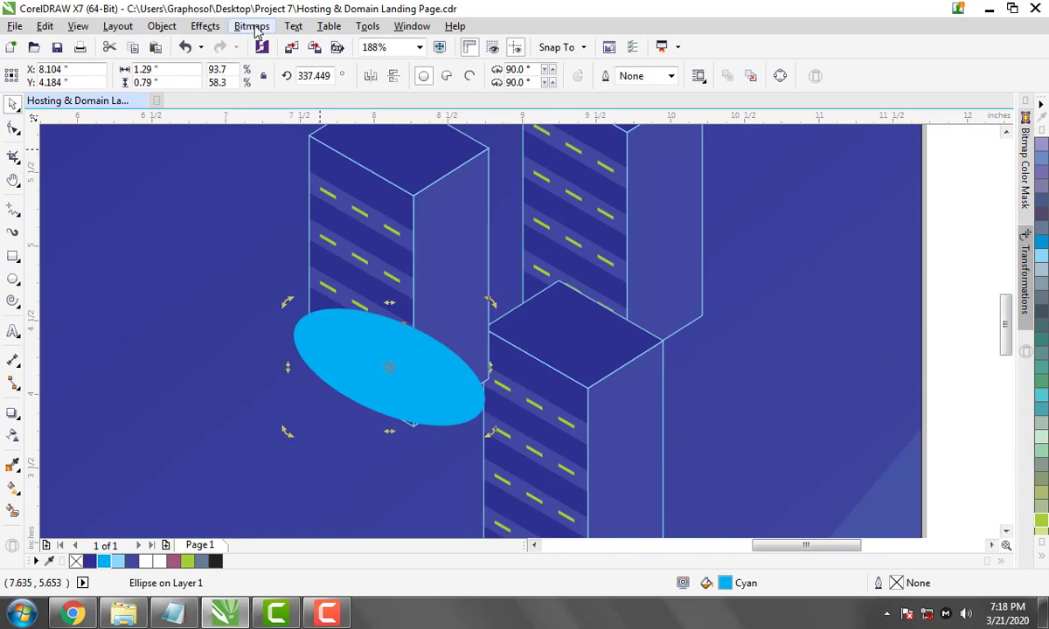
{"action": "left_click", "coordinate": [253, 26]}
Convert the ellipse to a bitmap, Gaussian-blur it into a glow, and send it behind the left tower
{"action": "left_click", "coordinate": [289, 44]}
{"action": "left_click", "coordinate": [472, 391]}
{"action": "left_click", "coordinate": [205, 26]}
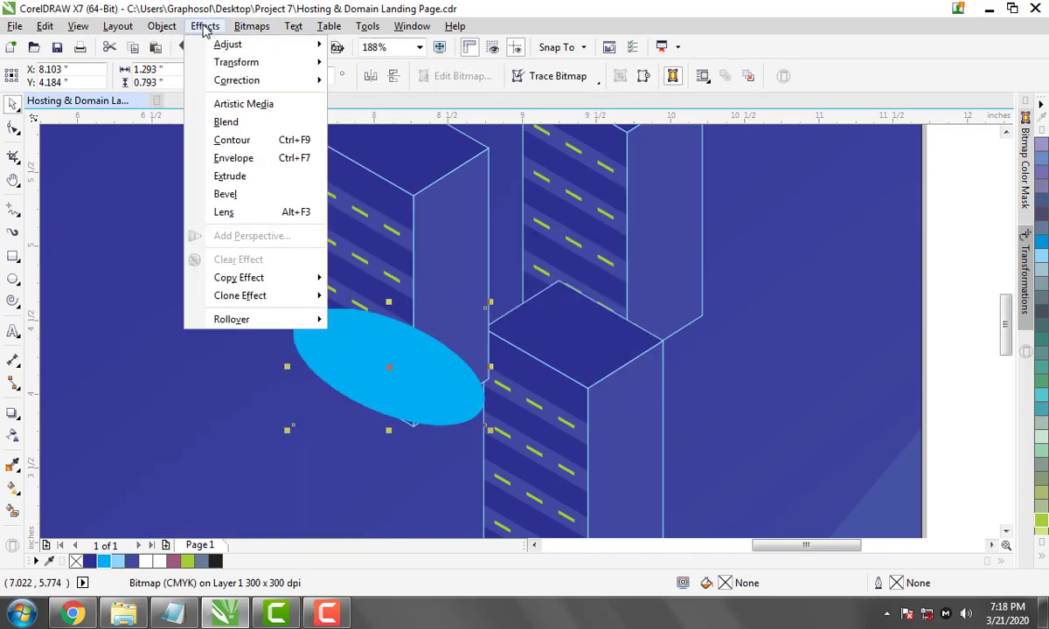
{"action": "left_click", "coordinate": [437, 398]}
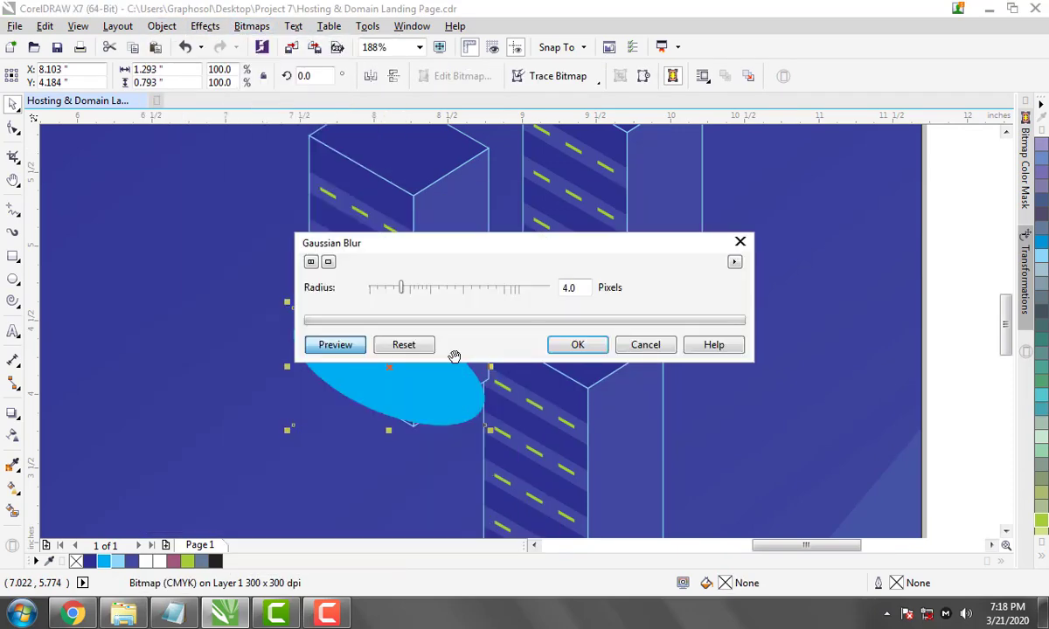
{"action": "left_click", "coordinate": [577, 344]}
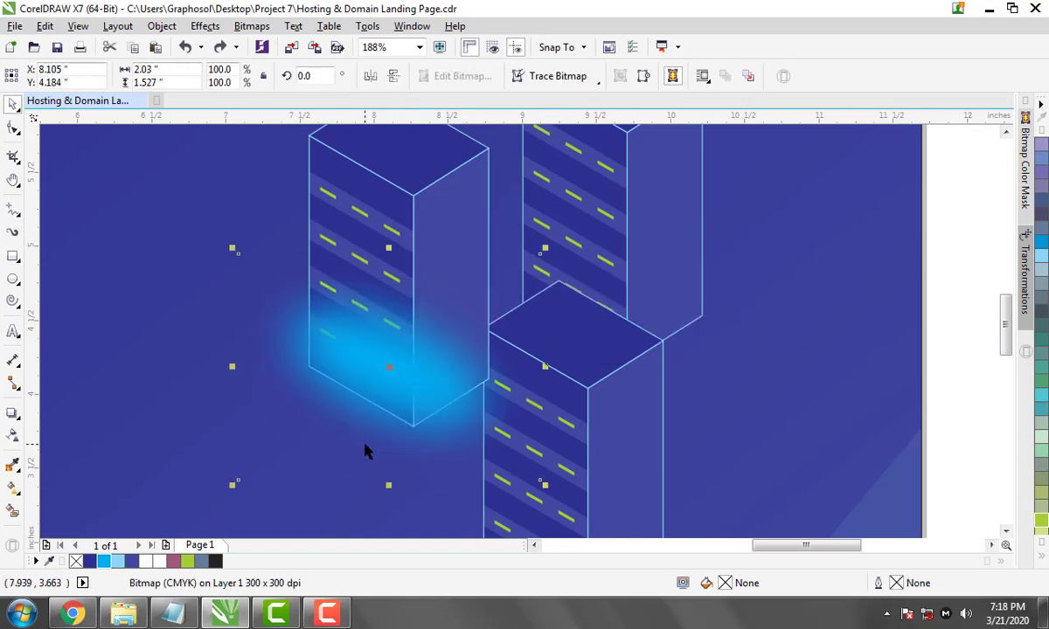
{"action": "key", "text": "ctrl+Page_Down"}
Place glow copies behind the front and back towers
{"action": "scroll", "coordinate": [330, 312], "scroll_direction": "down", "scroll_amount": 2}
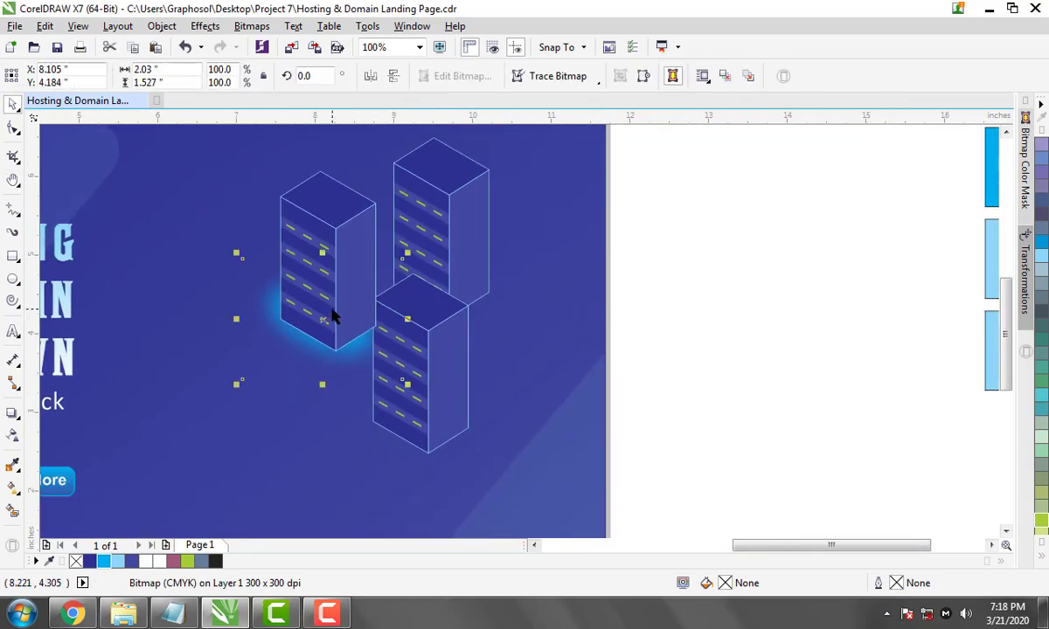
{"action": "left_click", "coordinate": [352, 376]}
{"action": "left_click_drag", "start_coordinate": [351, 376], "coordinate": [455, 450]}
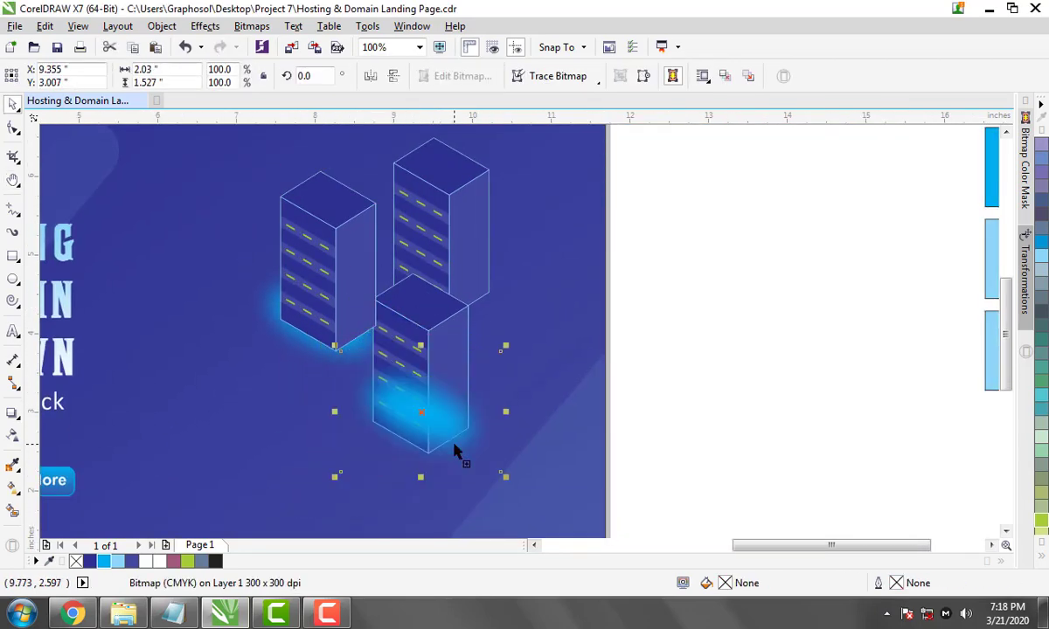
{"action": "key", "text": "ctrl+Page_Down"}
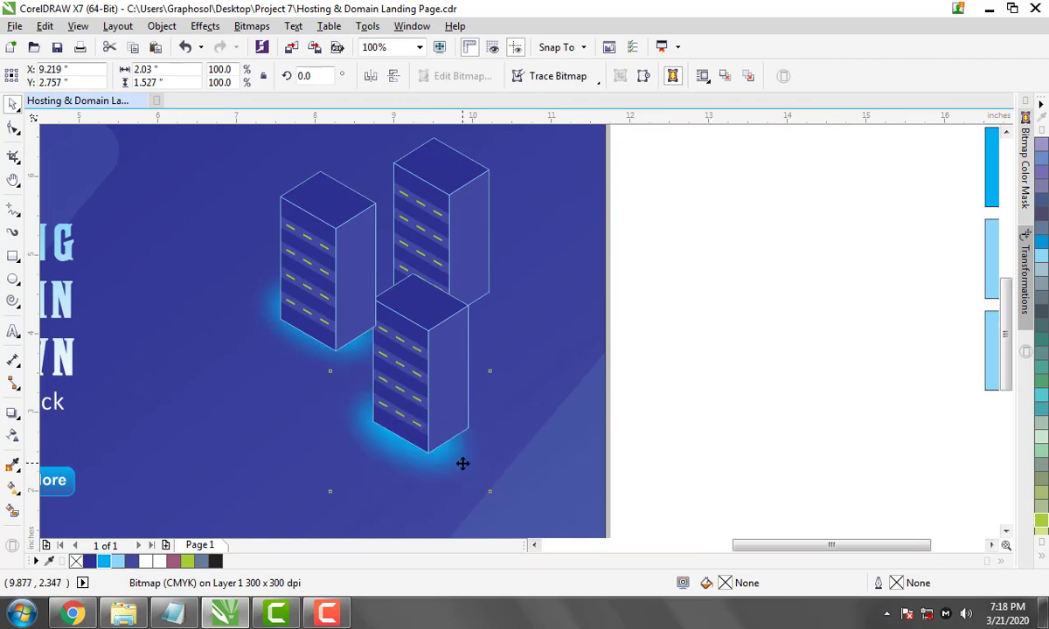
{"action": "mouse_move", "coordinate": [460, 465]}
{"action": "left_mouse_down"}
{"action": "mouse_move", "coordinate": [511, 323]}
{"action": "mouse_move", "coordinate": [477, 322]}
{"action": "left_mouse_up"}
{"action": "key", "text": "ctrl+Page_Down"}
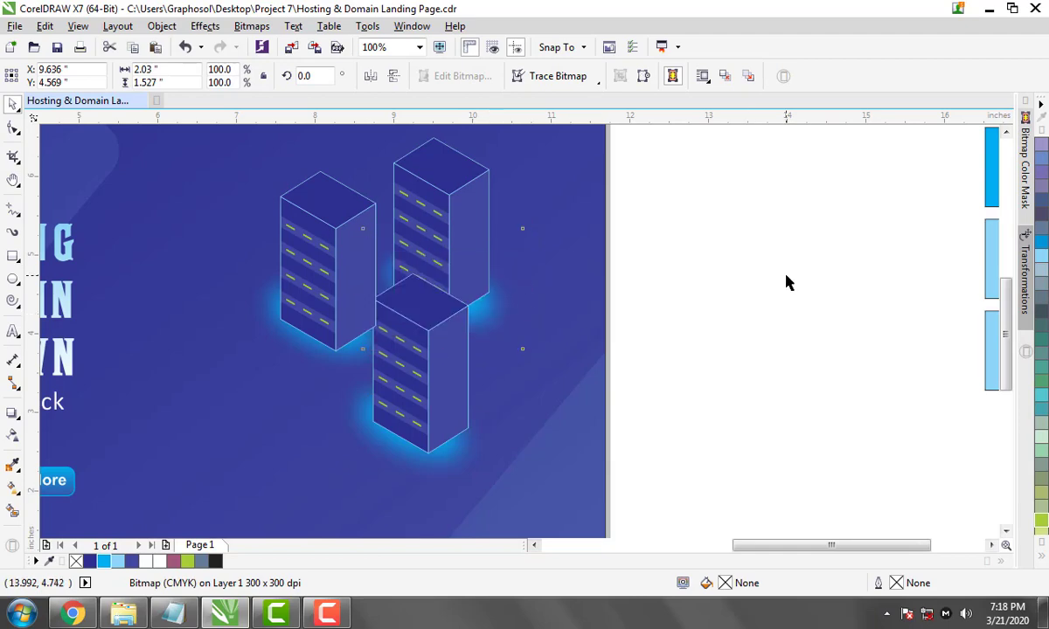
{"action": "key", "text": "h"}
{"action": "left_click_drag", "start_coordinate": [735, 255], "coordinate": [770, 370]}
{"action": "key", "text": "space"}
Place a copy of the back server tower beside the page
{"action": "left_click", "coordinate": [535, 310]}
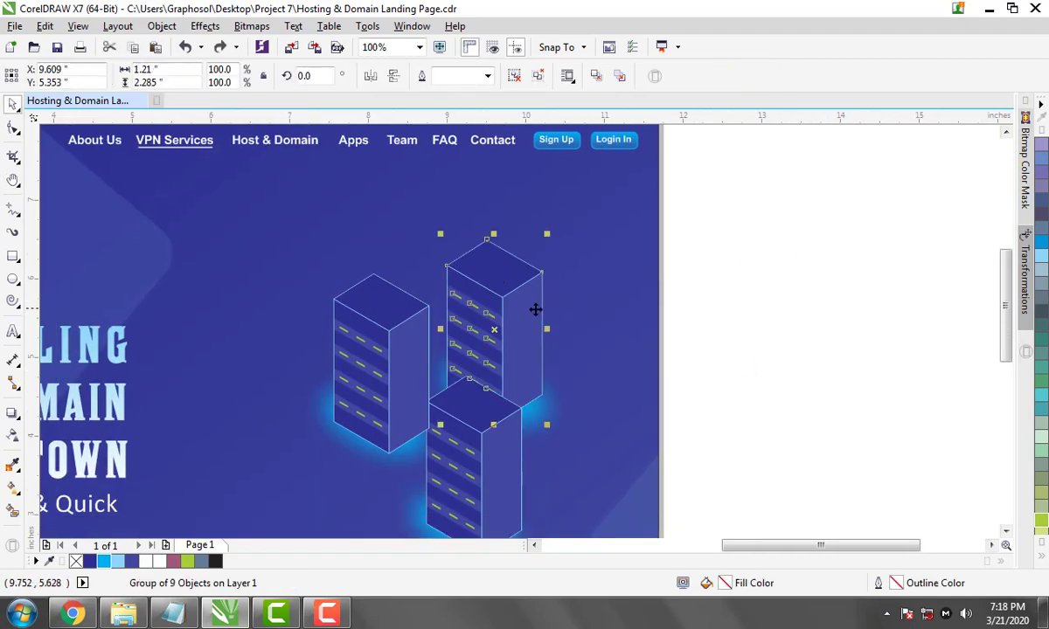
{"action": "left_click_drag", "start_coordinate": [758, 269], "coordinate": [758, 270]}
{"action": "left_click", "coordinate": [798, 290]}
{"action": "left_click", "coordinate": [725, 298]}
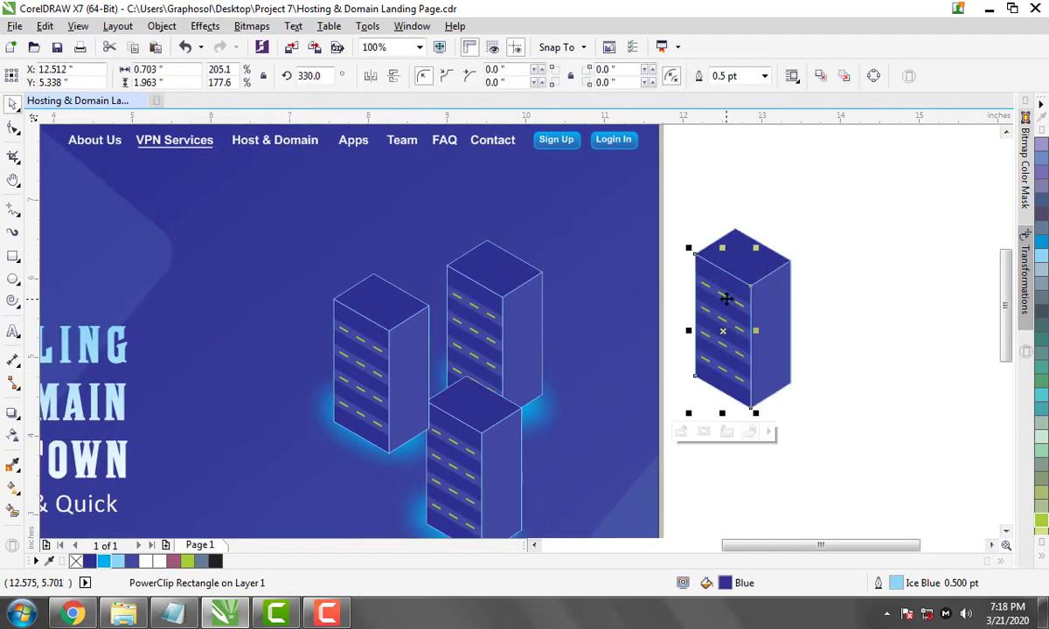
{"action": "key", "text": "Escape"}
{"action": "key", "text": "ctrl+z"}
{"action": "key", "text": "Escape"}
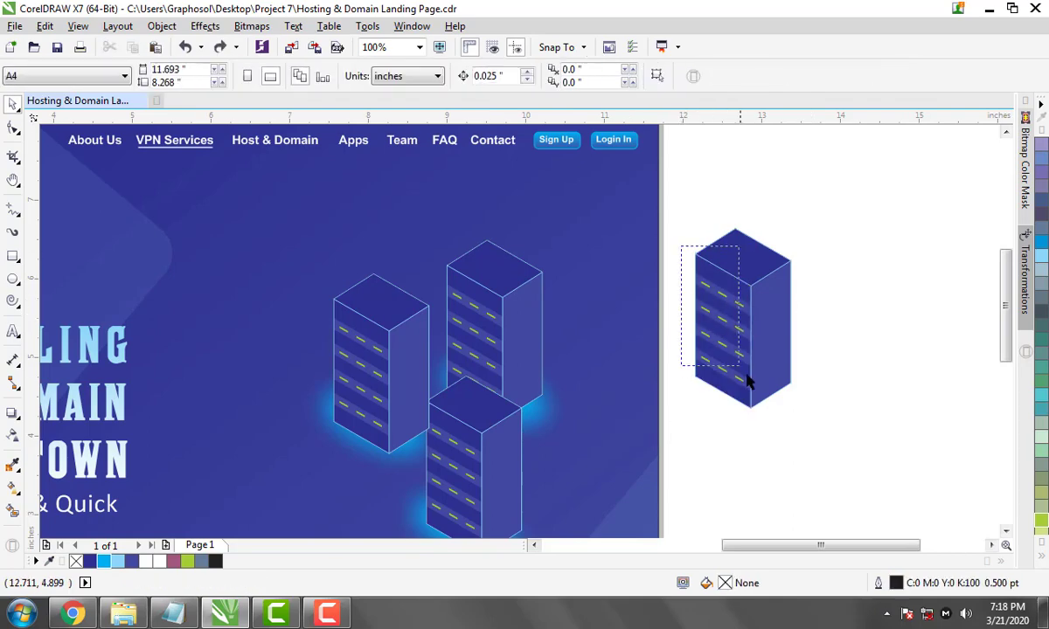
Set the tower copy's Frame Type to None and give it a 1.2 pt outline
{"action": "right_click", "coordinate": [740, 366]}
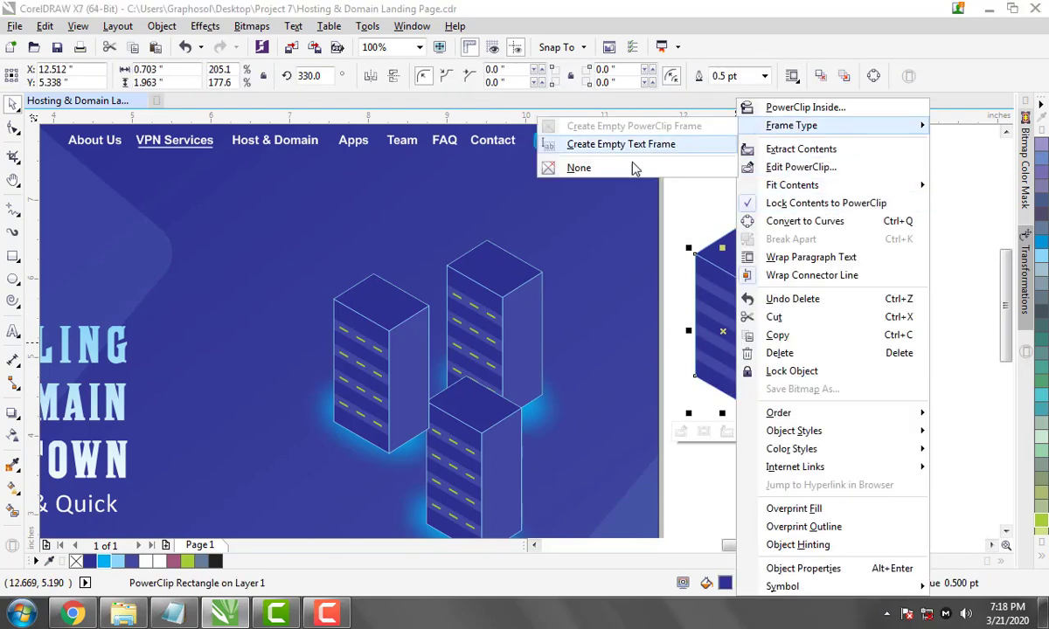
{"action": "left_click", "coordinate": [632, 167]}
{"action": "left_click", "coordinate": [769, 288]}
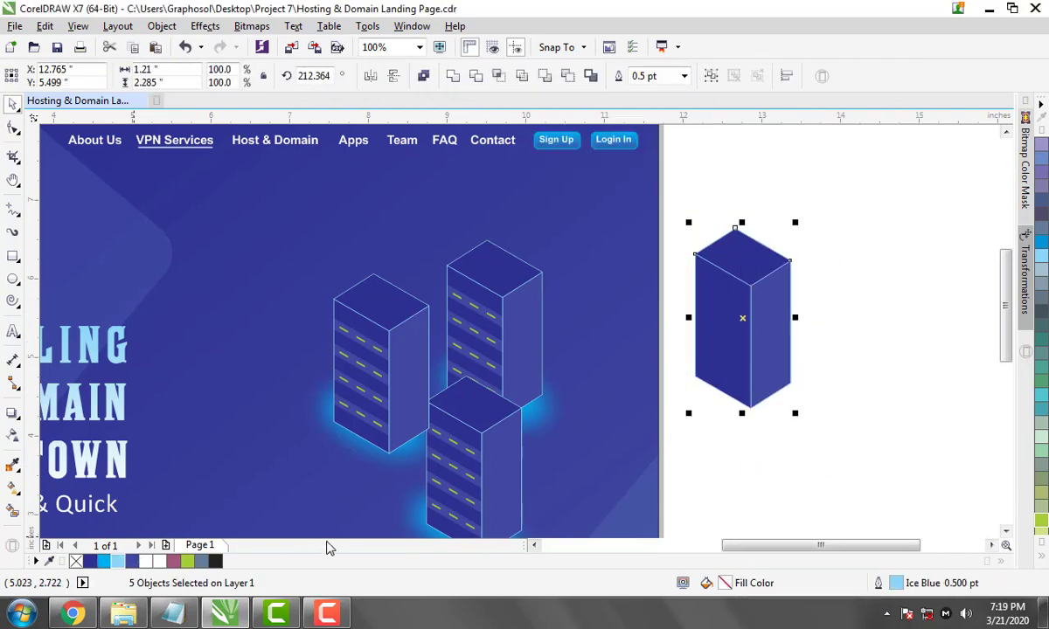
{"action": "key", "text": "F12"}
{"action": "type", "text": "1.2"}
{"action": "key", "text": "Return"}
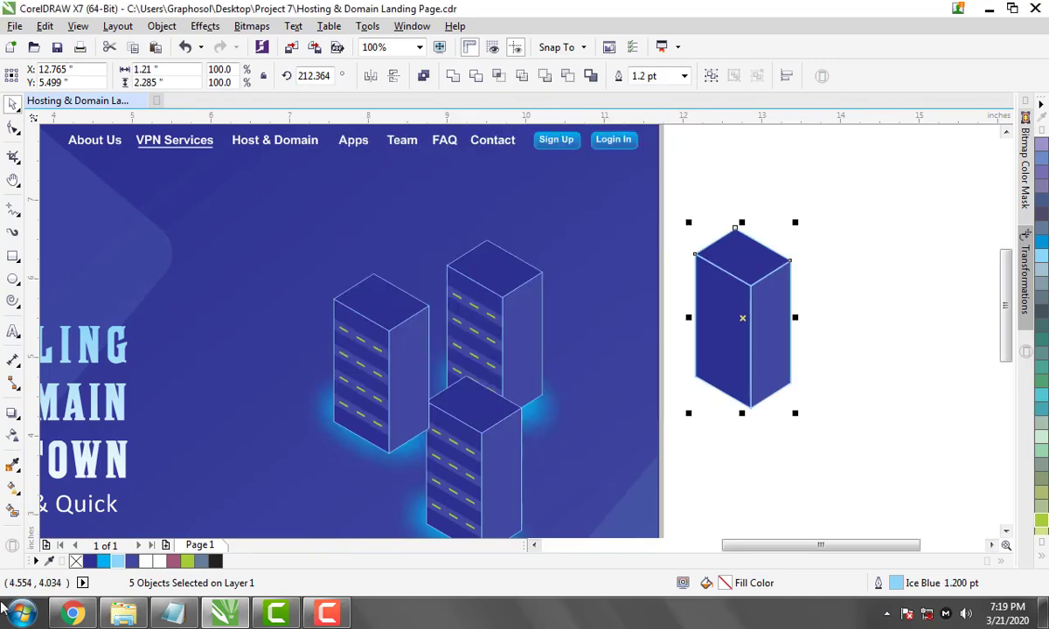
Keep the copy's fill, then group and ungroup it into separate faces
{"action": "left_click", "coordinate": [76, 562]}
{"action": "key", "text": "ctrl+z"}
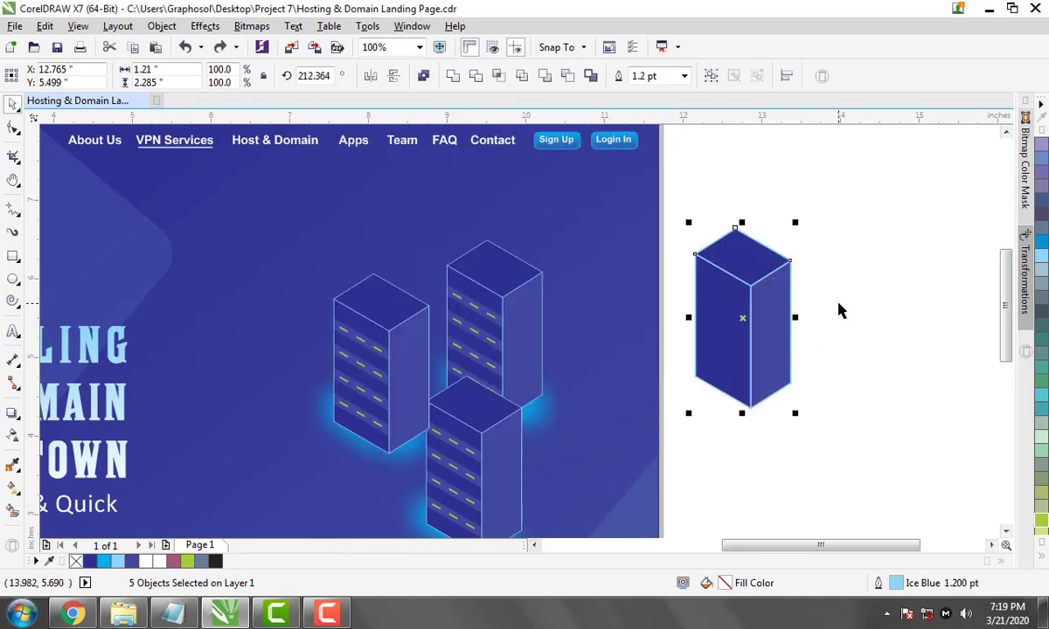
{"action": "key", "text": "ctrl+g"}
{"action": "key", "text": "ctrl+u"}
Nudge the cube's right face, then marquee-select the whole cube
{"action": "scroll", "coordinate": [827, 459], "scroll_direction": "up", "scroll_amount": 2}
{"action": "left_click", "coordinate": [827, 459]}
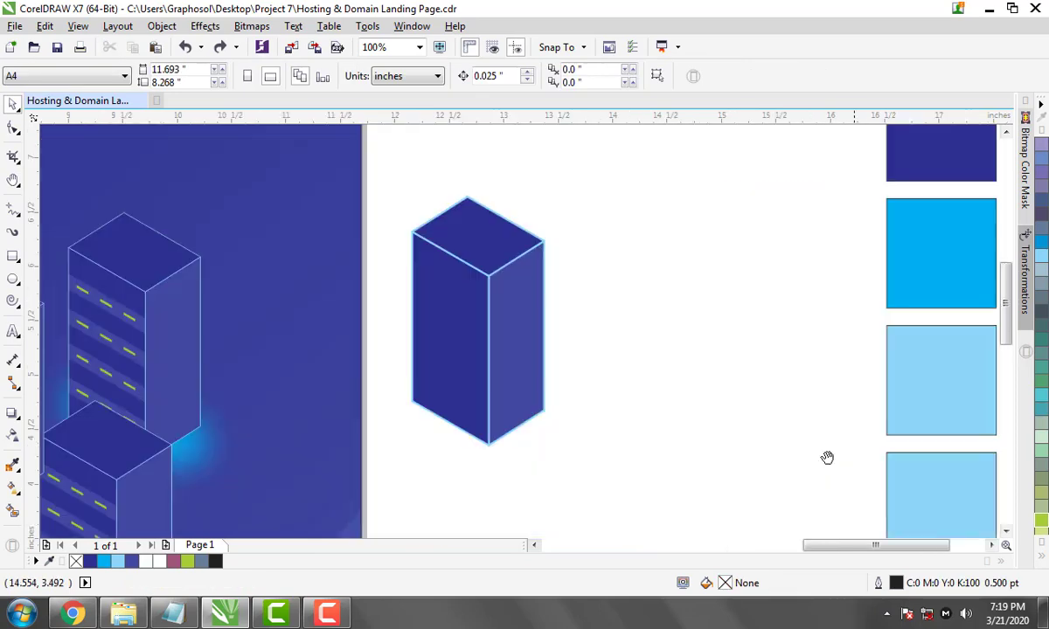
{"action": "mouse_move", "coordinate": [567, 347]}
{"action": "left_mouse_down"}
{"action": "mouse_move", "coordinate": [586, 402]}
{"action": "mouse_move", "coordinate": [569, 350]}
{"action": "left_mouse_up"}
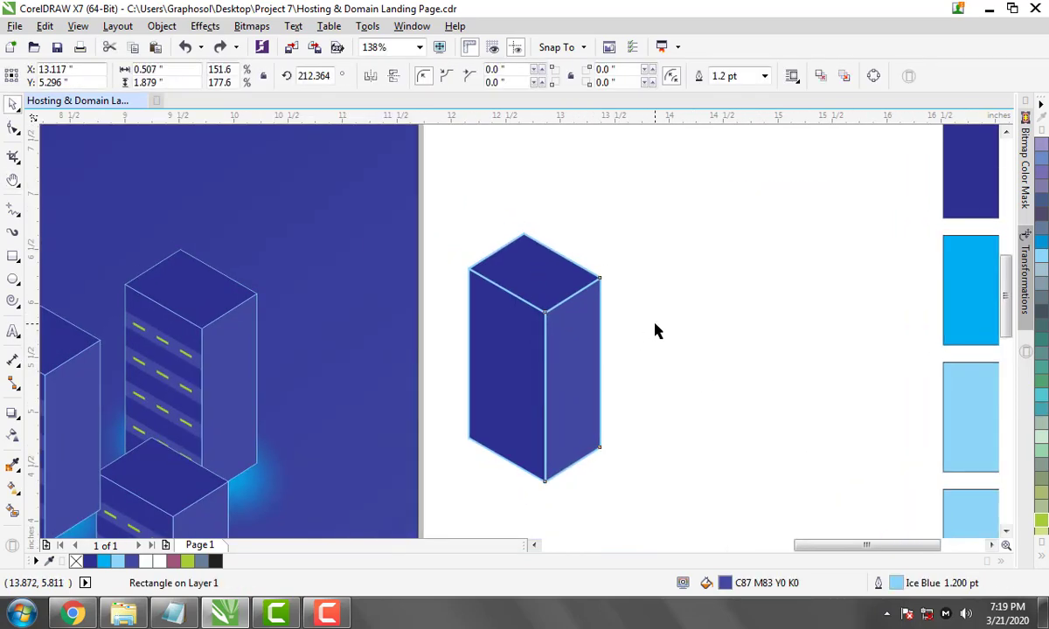
{"action": "left_click", "coordinate": [511, 337]}
{"action": "left_click", "coordinate": [555, 347], "text": "shift"}
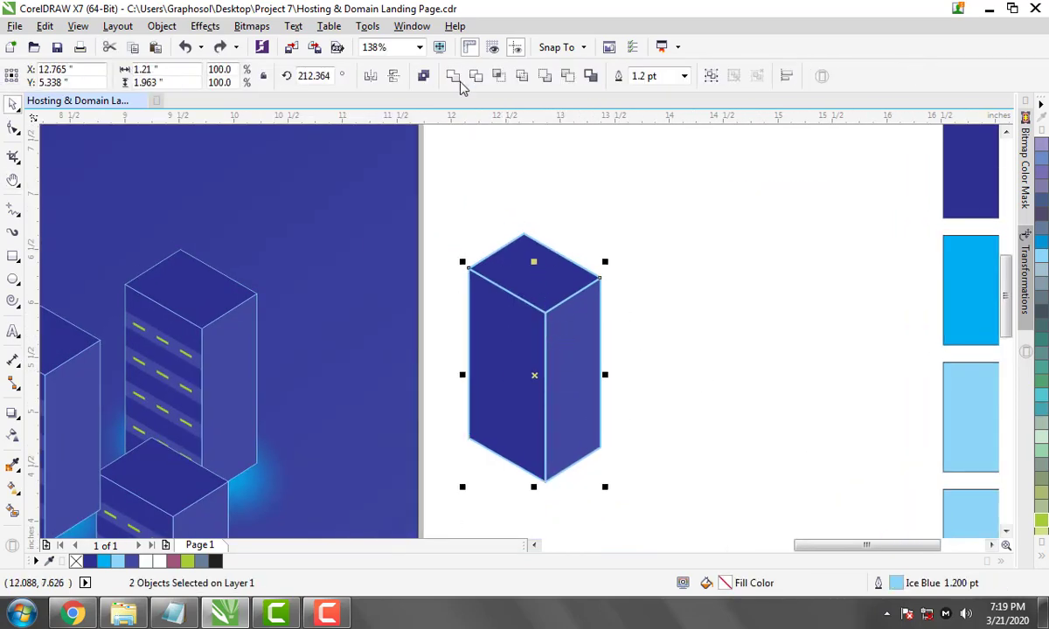
{"action": "left_click", "coordinate": [625, 295]}
{"action": "left_click_drag", "start_coordinate": [642, 178], "coordinate": [455, 535]}
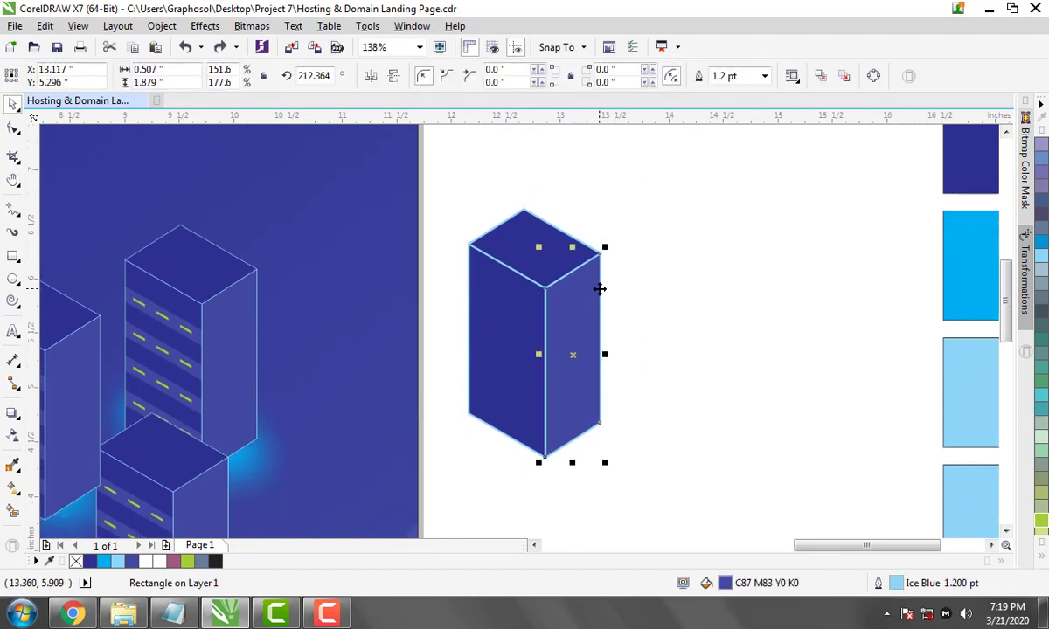
Draw freehand lines along the top face's left edge and the cube's vertical middle edge
{"action": "scroll", "coordinate": [603, 288], "scroll_direction": "up", "scroll_amount": 3}
{"action": "key", "text": "F5"}
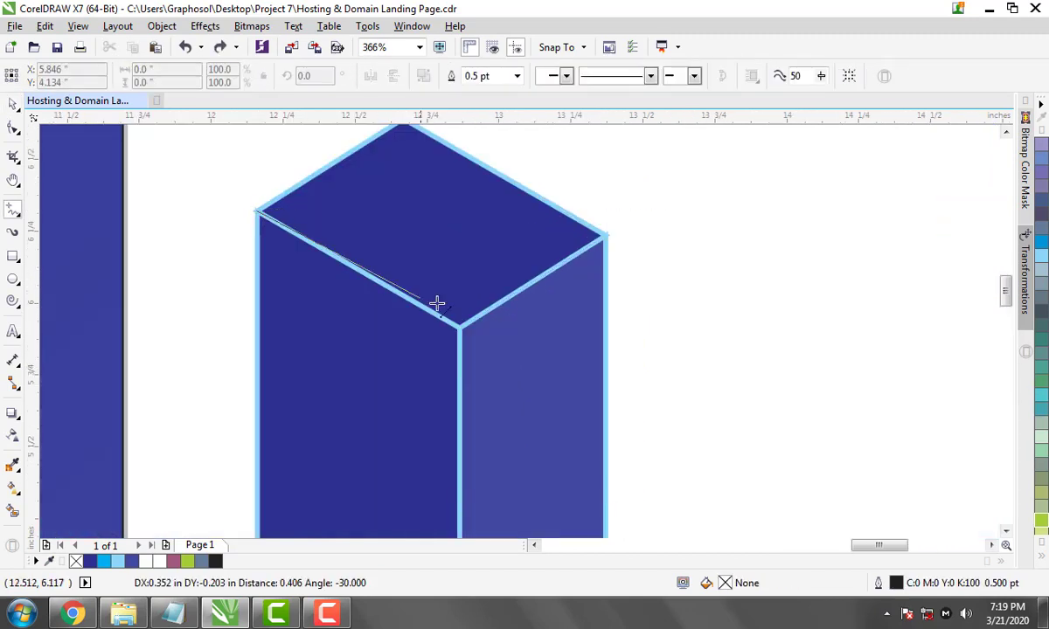
{"action": "left_click", "coordinate": [460, 329]}
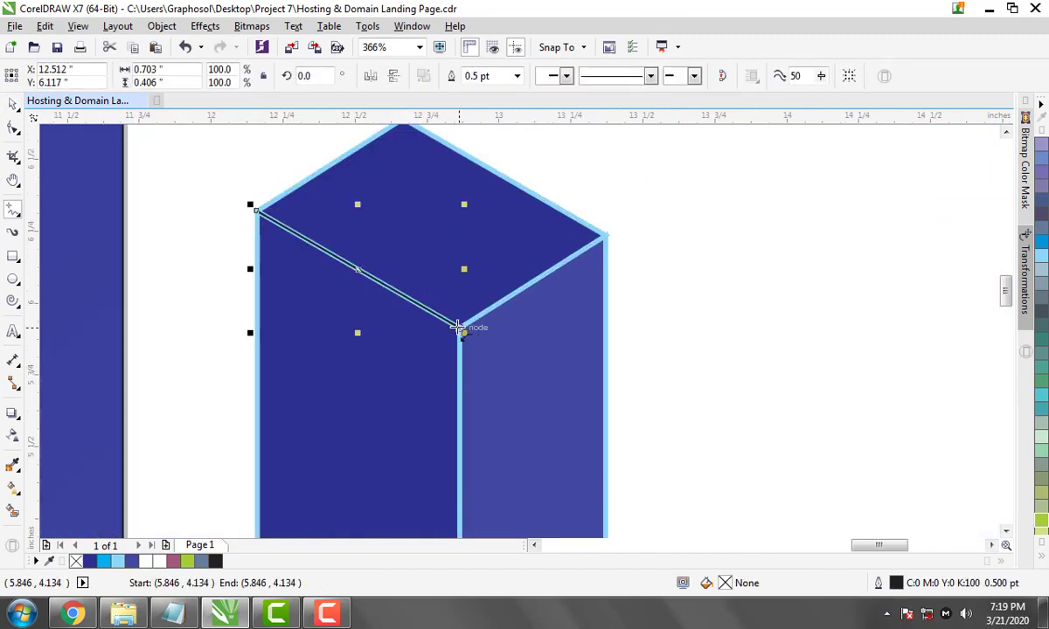
{"action": "left_click", "coordinate": [603, 235]}
{"action": "scroll", "coordinate": [603, 235], "scroll_direction": "down", "scroll_amount": 3}
{"action": "left_click", "coordinate": [516, 225]}
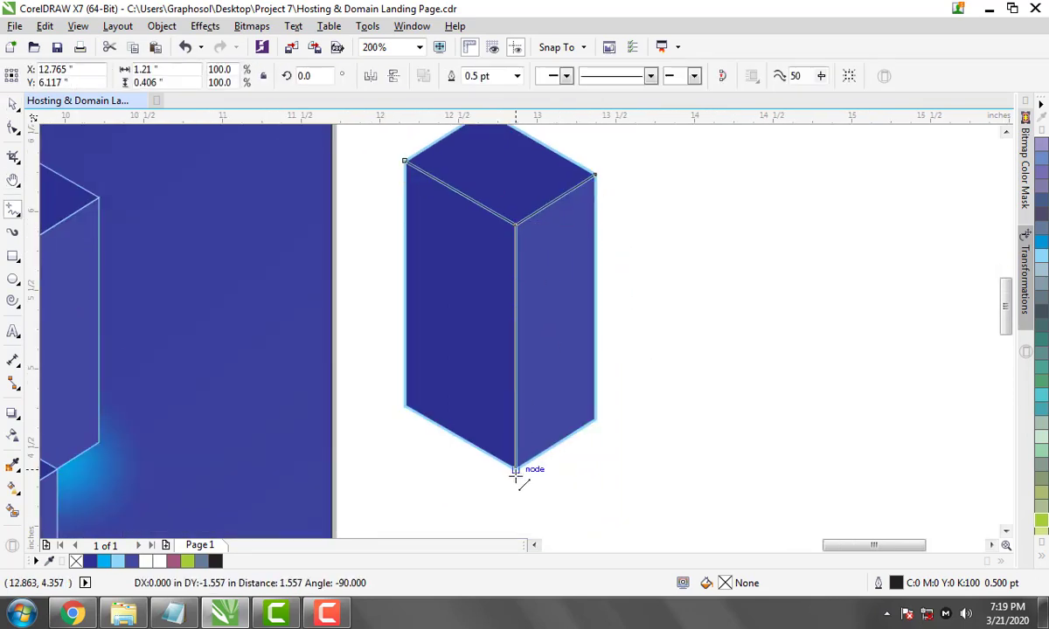
{"action": "left_click", "coordinate": [517, 469]}
{"action": "key", "text": "space"}
Combine the new lines and the cube into one curve
{"action": "scroll", "coordinate": [683, 374], "scroll_direction": "down", "scroll_amount": 2}
{"action": "left_click", "coordinate": [604, 398]}
{"action": "left_click", "coordinate": [529, 306], "text": "shift"}
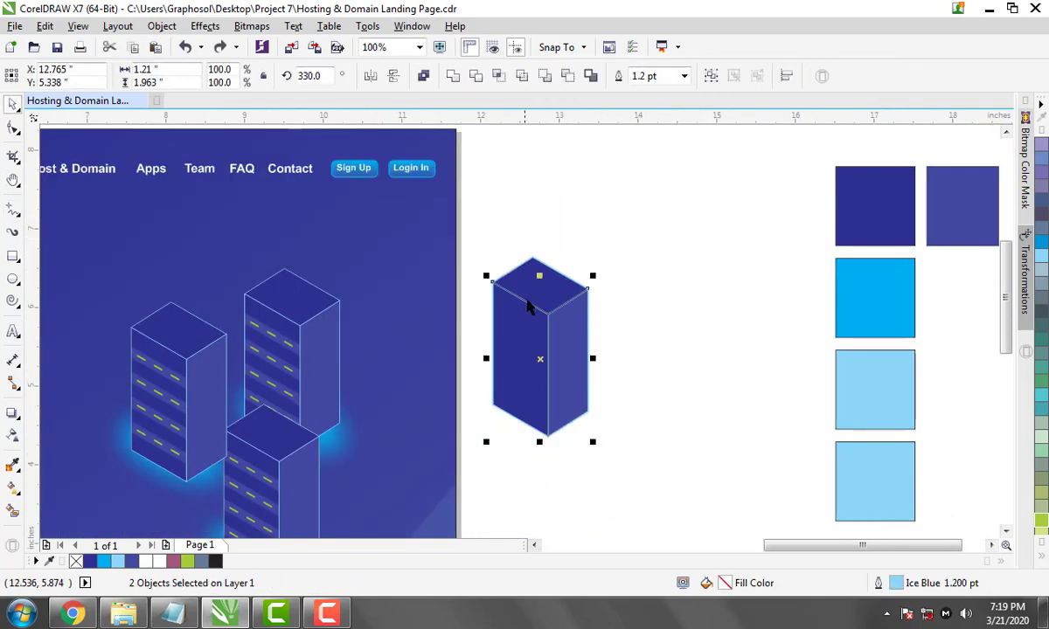
{"action": "left_click", "coordinate": [430, 76]}
{"action": "scroll", "coordinate": [603, 349], "scroll_direction": "up", "scroll_amount": 2}
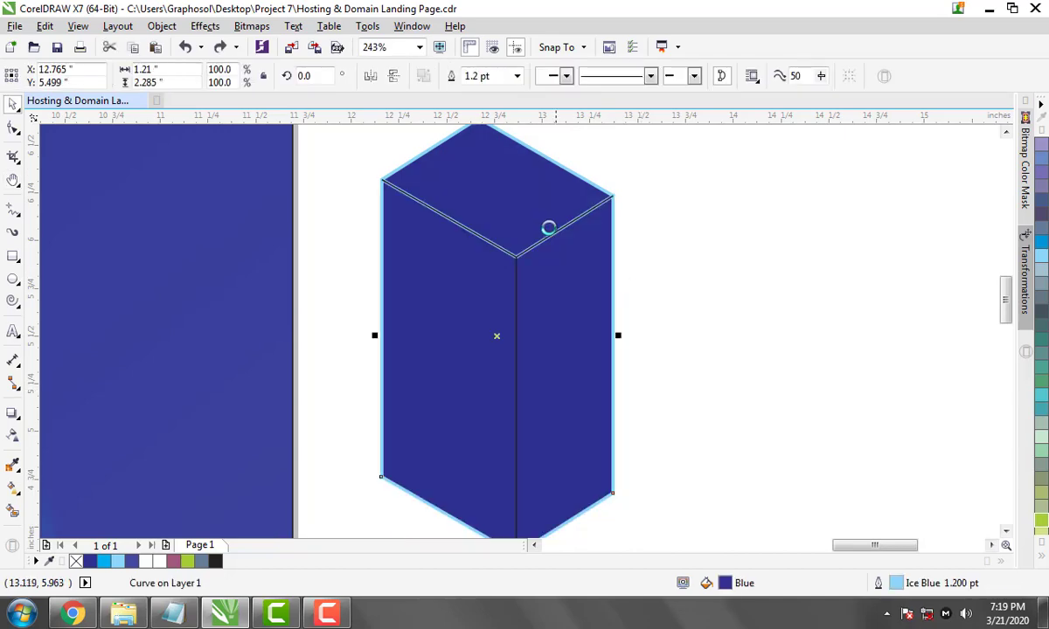
{"action": "key", "text": "ctrl+z"}
{"action": "key", "text": "ctrl+z"}
{"action": "key", "text": "ctrl+z"}
{"action": "key", "text": "ctrl+z"}
{"action": "key", "text": "ctrl+shift+z"}
{"action": "key", "text": "ctrl+shift+z"}
{"action": "key", "text": "ctrl+shift+z"}
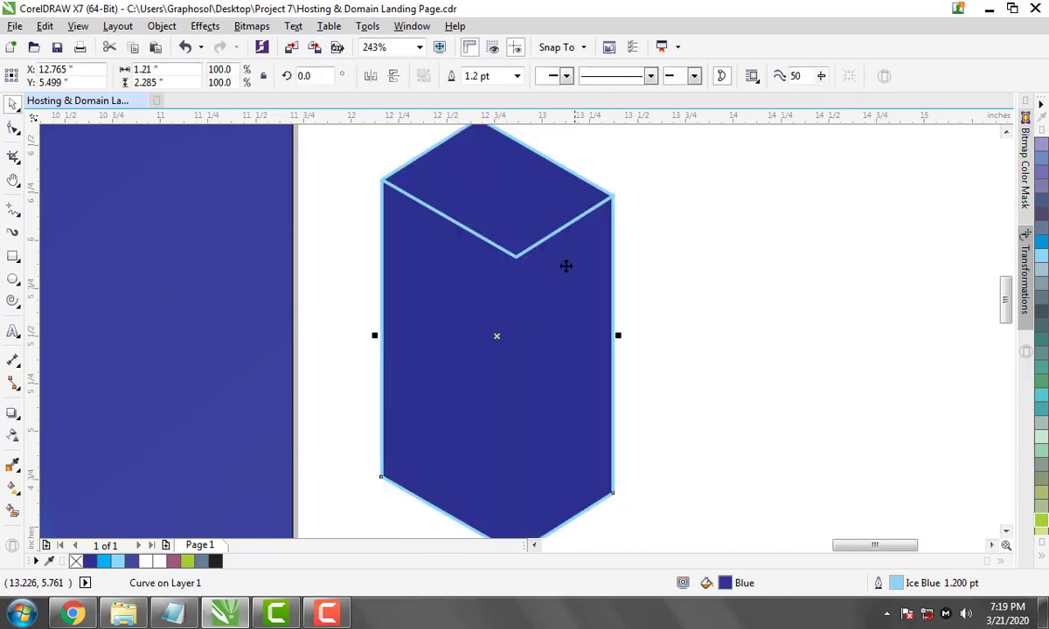
Select the combined shape, trying and cancelling removal of its outline
{"action": "scroll", "coordinate": [566, 265], "scroll_direction": "down", "scroll_amount": 3}
{"action": "left_click_drag", "start_coordinate": [624, 158], "coordinate": [470, 382]}
{"action": "left_click", "coordinate": [588, 380]}
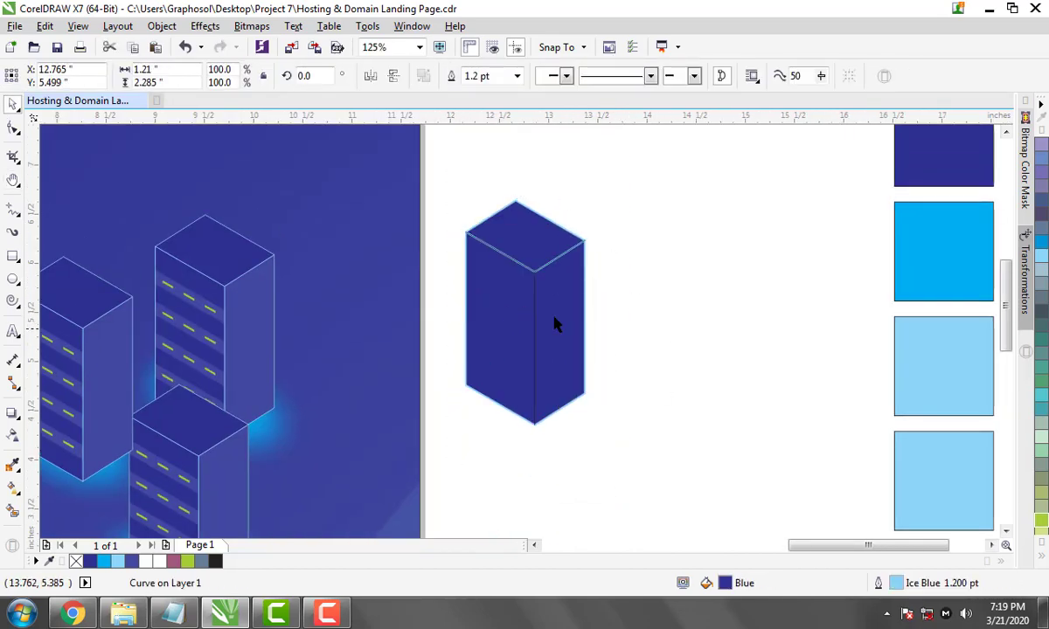
{"action": "left_click", "coordinate": [555, 324]}
{"action": "right_click", "coordinate": [75, 561]}
{"action": "key", "text": "Escape"}
Remove the shape's fill and give it a rounded 2 pt cyan outline
{"action": "key", "text": "ctrl+z"}
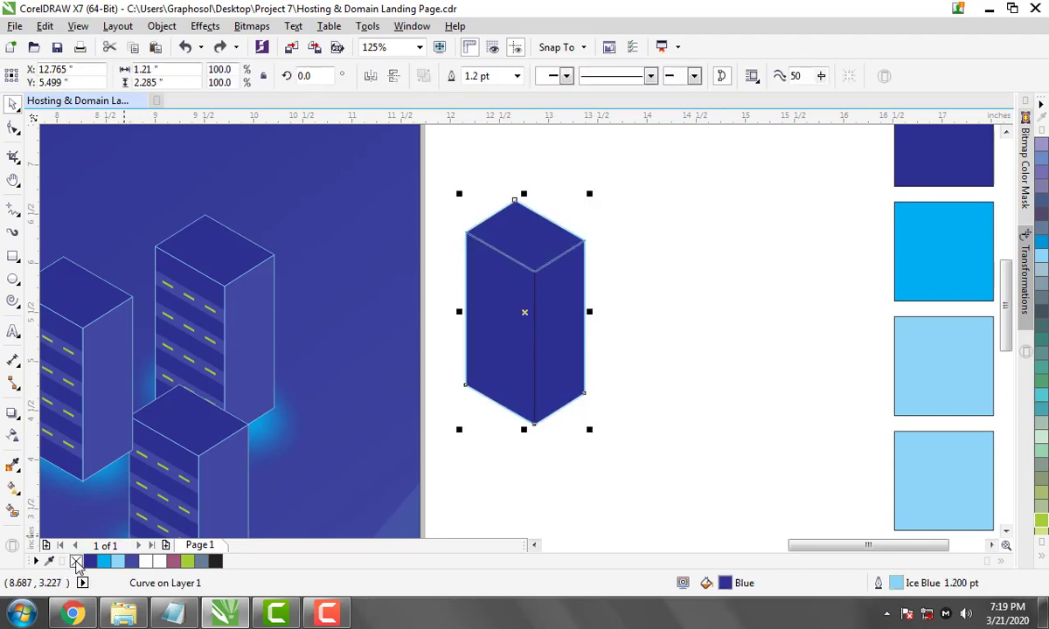
{"action": "left_click", "coordinate": [75, 561]}
{"action": "left_click_drag", "start_coordinate": [613, 163], "coordinate": [440, 486]}
{"action": "key", "text": "F12"}
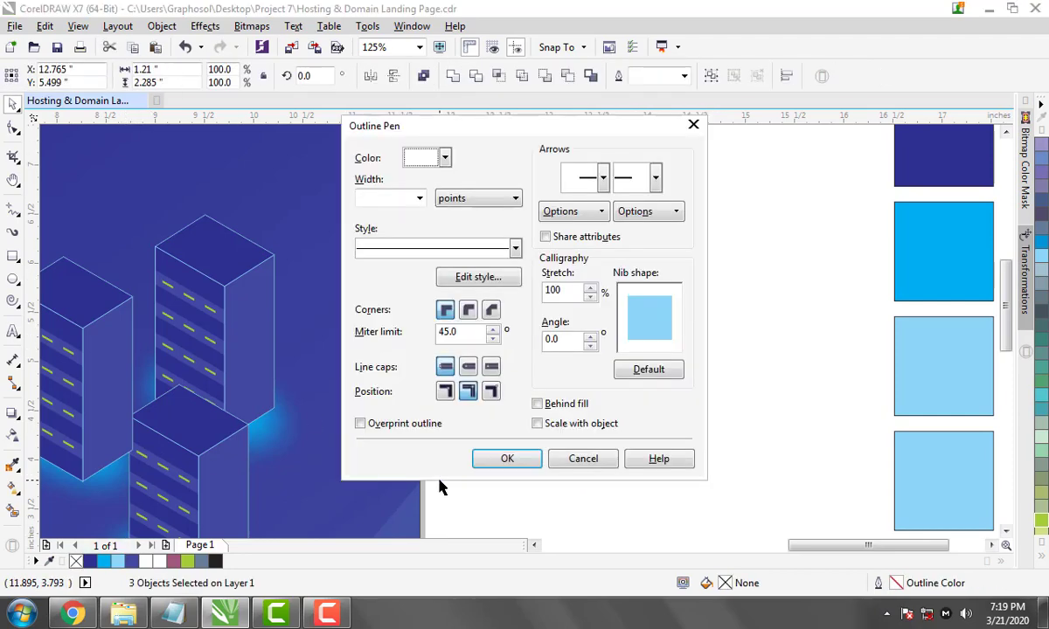
{"action": "type", "text": "2"}
{"action": "key", "text": "Return"}
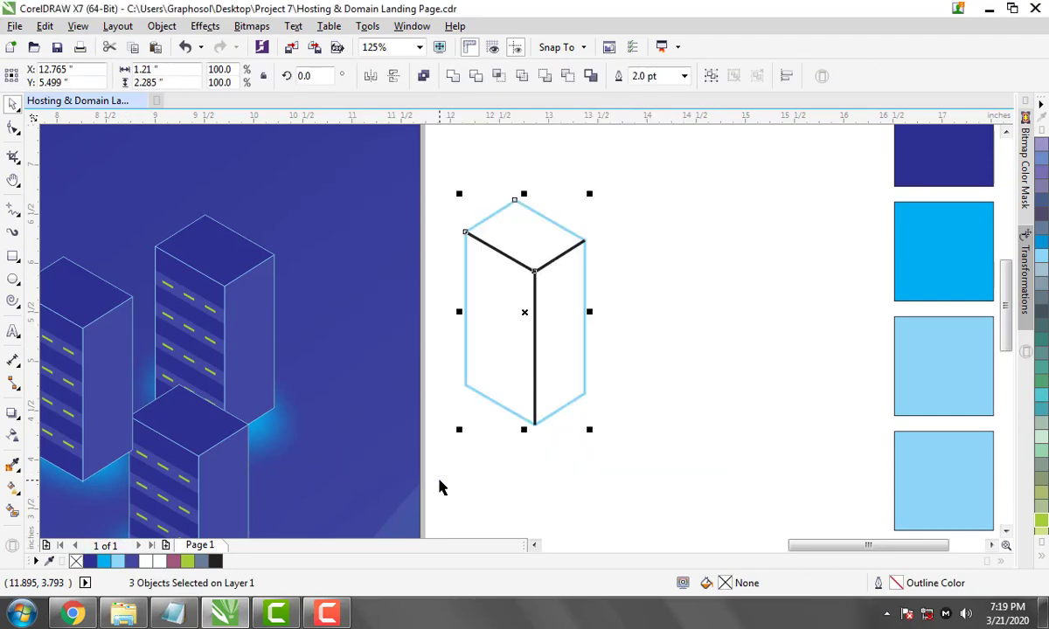
{"action": "right_click", "coordinate": [102, 561]}
{"action": "key", "text": "F12"}
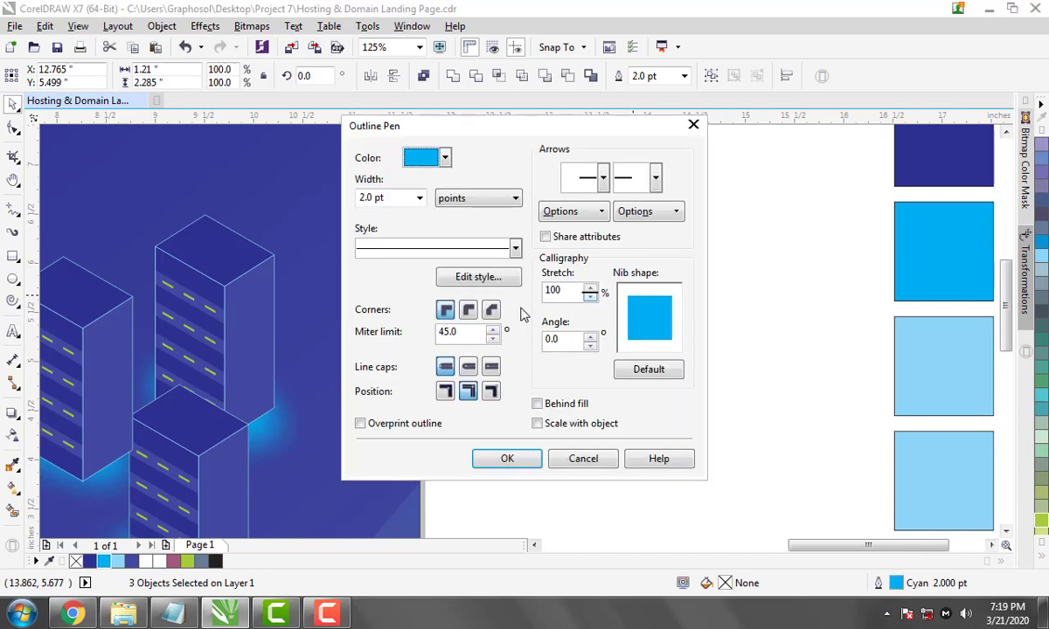
{"action": "left_click", "coordinate": [506, 459]}
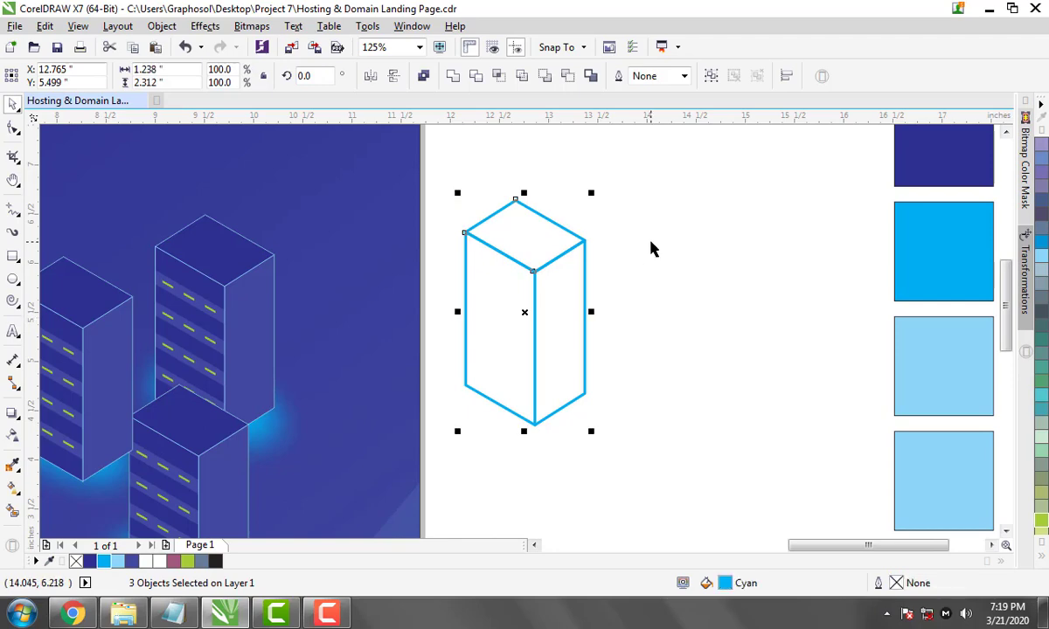
Combine the three box lines into a single curve with Ctrl+L
{"action": "scroll", "coordinate": [538, 175], "scroll_direction": "left", "scroll_amount": 2}
{"action": "key", "text": "ctrl+l"}
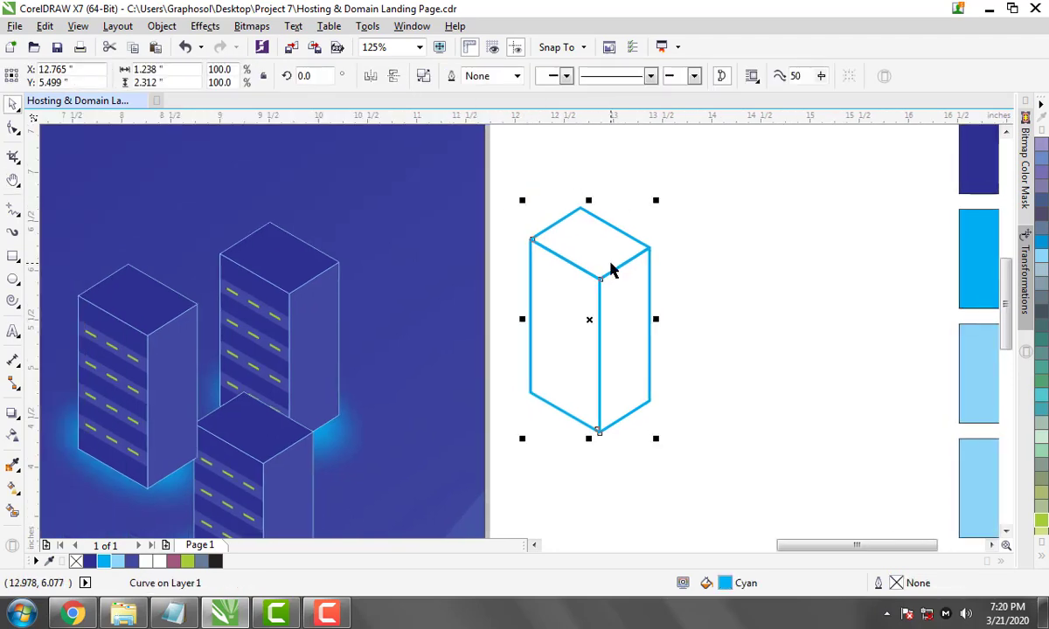
{"action": "left_click", "coordinate": [251, 26]}
{"action": "key", "text": "Escape"}
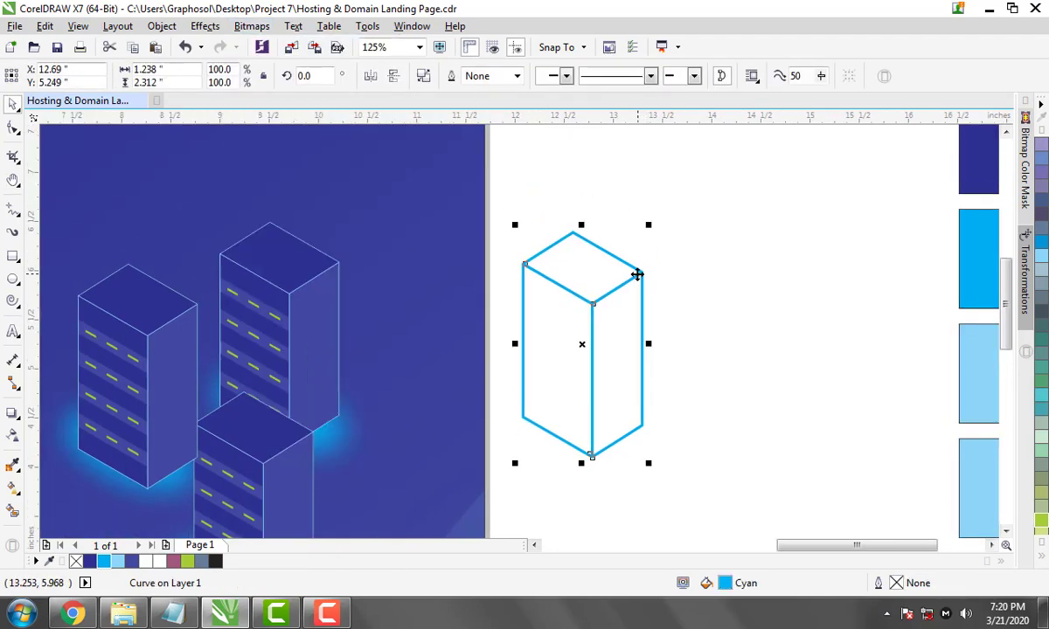
Lay copies of the cyan box outline over the middle, left and front towers
{"action": "scroll", "coordinate": [568, 277], "scroll_direction": "left", "scroll_amount": 2}
{"action": "left_click_drag", "start_coordinate": [652, 262], "coordinate": [342, 276]}
{"action": "left_click", "coordinate": [658, 330]}
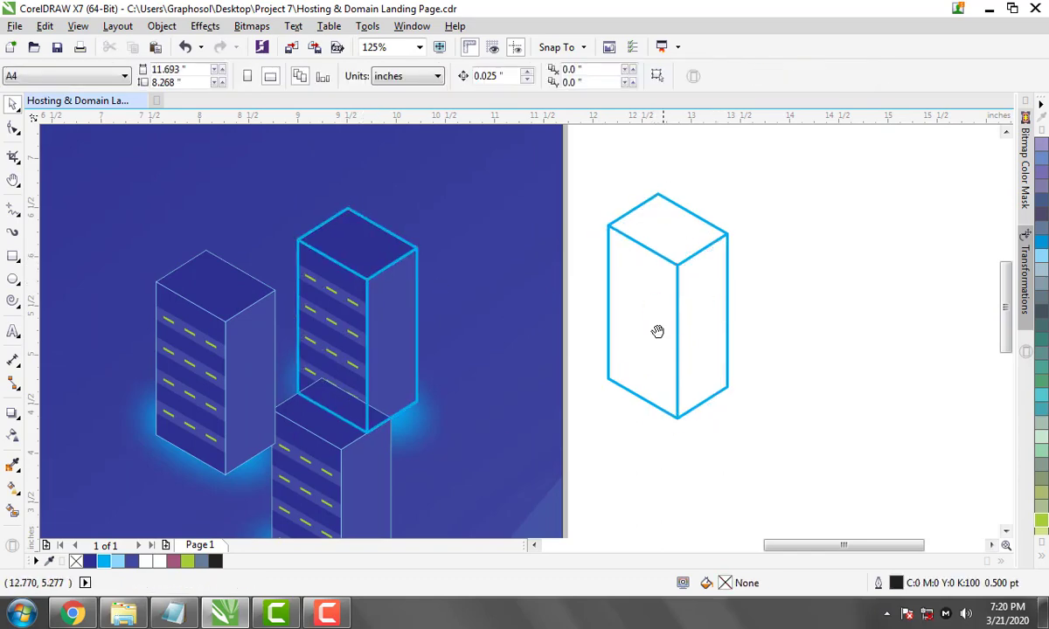
{"action": "scroll", "coordinate": [728, 241], "scroll_direction": "left", "scroll_amount": 2}
{"action": "left_click_drag", "start_coordinate": [732, 289], "coordinate": [258, 321]}
{"action": "scroll", "coordinate": [614, 328], "scroll_direction": "down", "scroll_amount": 1}
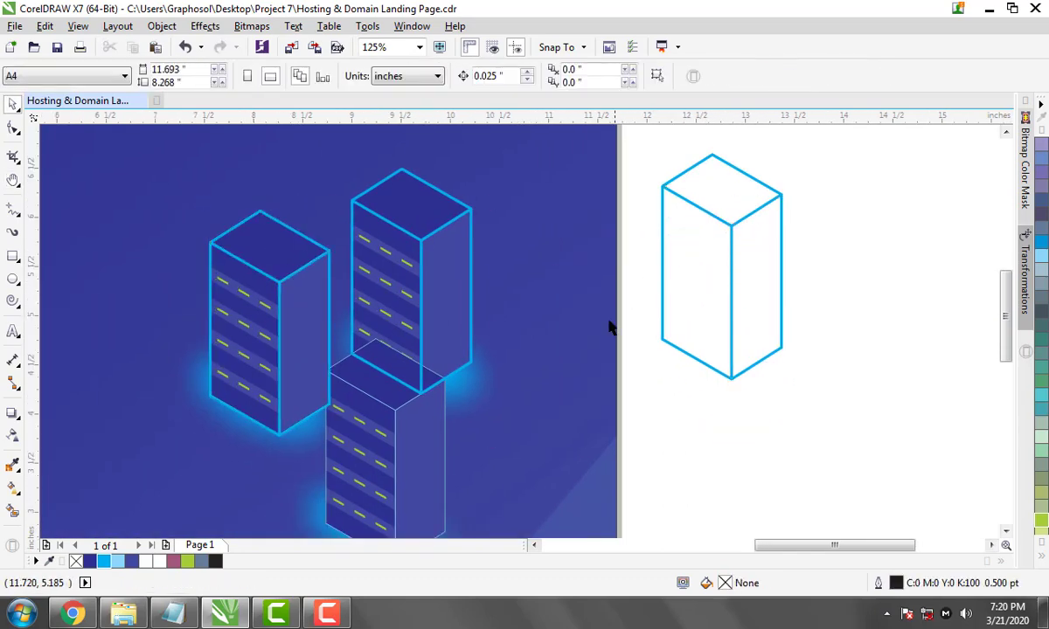
{"action": "left_click_drag", "start_coordinate": [728, 204], "coordinate": [390, 374]}
{"action": "left_click", "coordinate": [753, 316]}
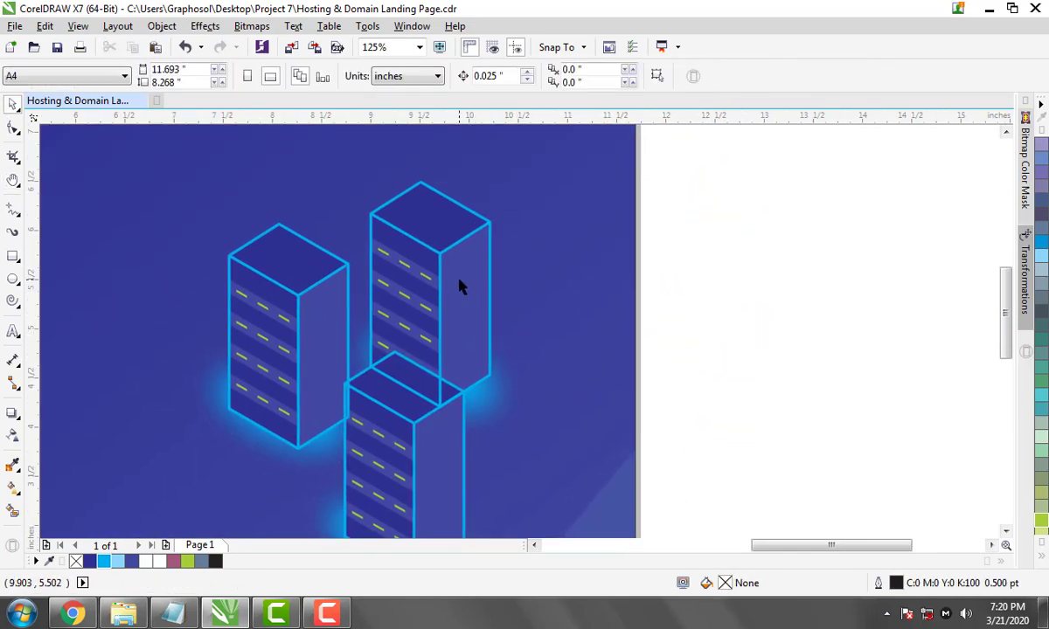
Check the placed outline copies and select the back-right tower's outline
{"action": "scroll", "coordinate": [456, 280], "scroll_direction": "left", "scroll_amount": 1}
{"action": "scroll", "coordinate": [667, 281], "scroll_direction": "down", "scroll_amount": 2}
{"action": "left_click_drag", "start_coordinate": [714, 216], "coordinate": [438, 391]}
{"action": "scroll", "coordinate": [423, 311], "scroll_direction": "down", "scroll_amount": 2}
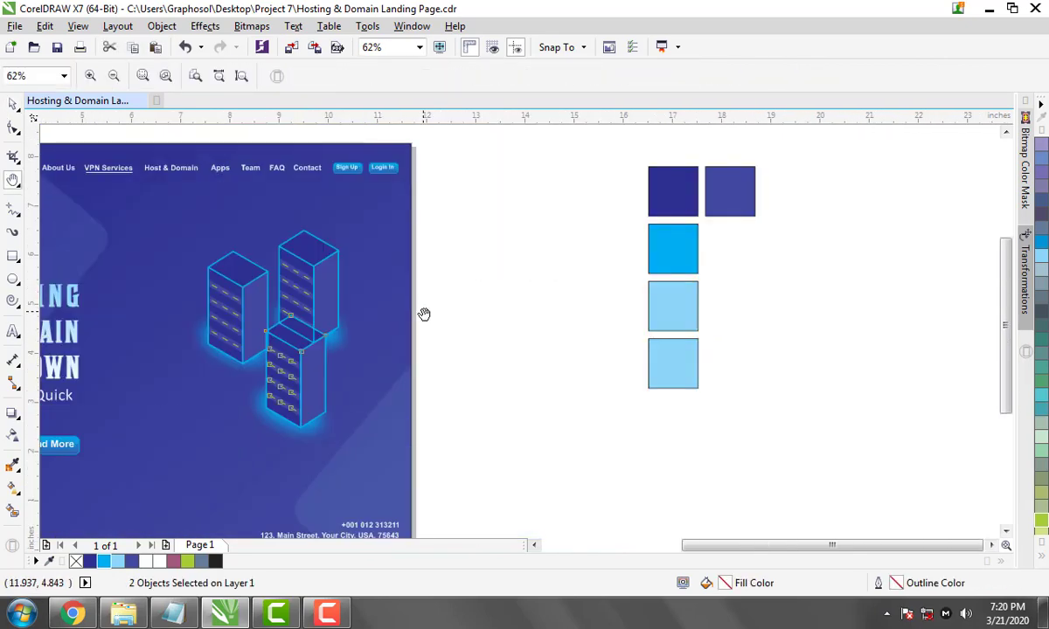
{"action": "scroll", "coordinate": [273, 520], "scroll_direction": "up", "scroll_amount": 1}
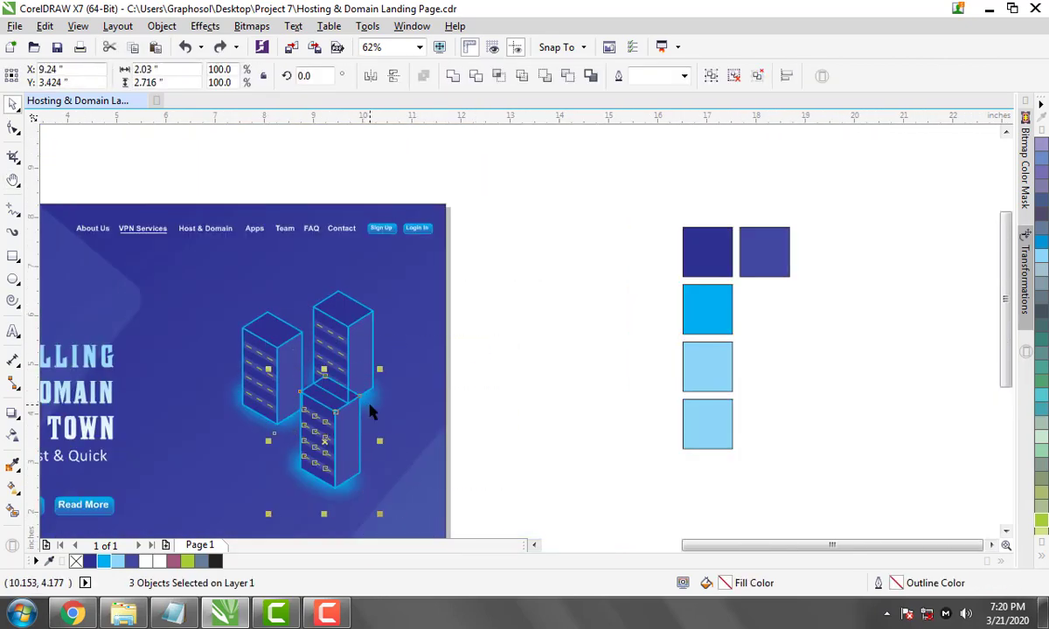
{"action": "key", "text": "Escape"}
{"action": "scroll", "coordinate": [627, 272], "scroll_direction": "down", "scroll_amount": 1}
{"action": "scroll", "coordinate": [621, 347], "scroll_direction": "up", "scroll_amount": 2}
{"action": "scroll", "coordinate": [547, 280], "scroll_direction": "down", "scroll_amount": 1}
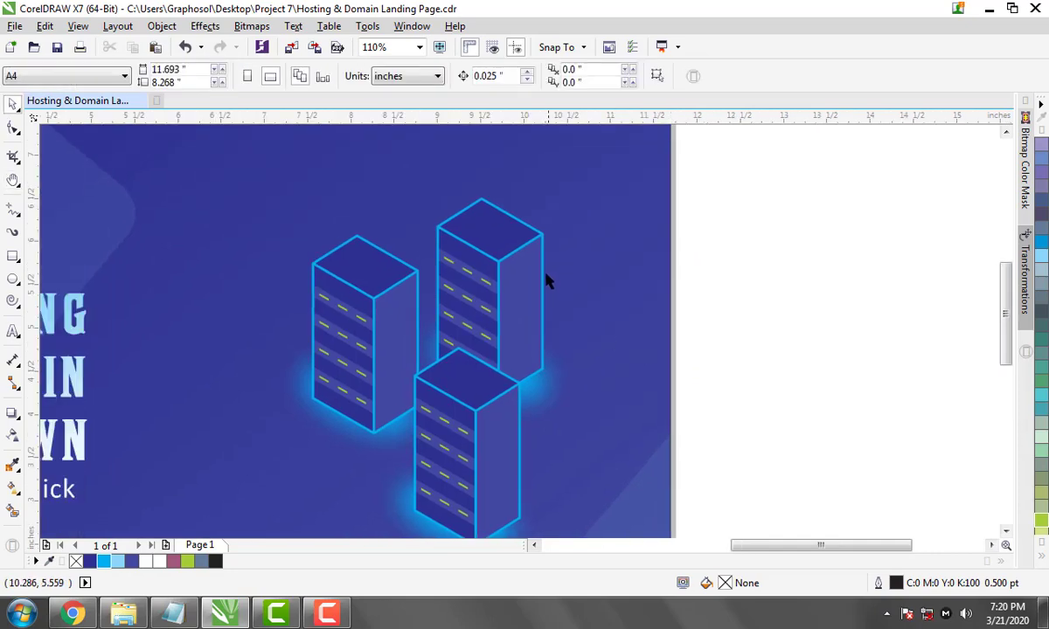
{"action": "left_click", "coordinate": [521, 251]}
Convert the back-right, front and left tower outlines to 300 dpi bitmaps
{"action": "left_click", "coordinate": [251, 25]}
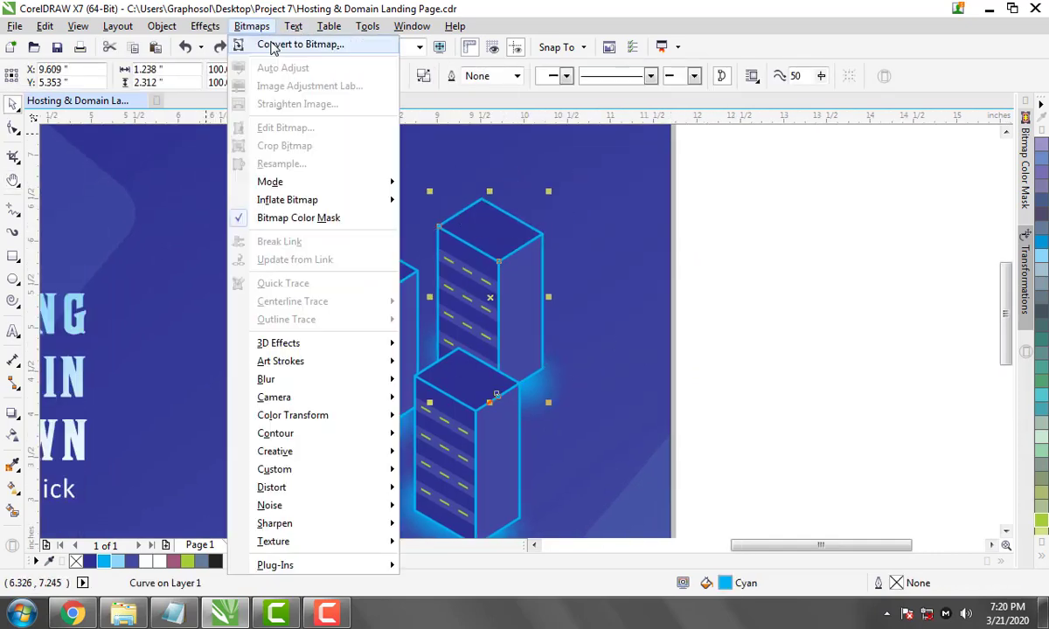
{"action": "left_click", "coordinate": [288, 45]}
{"action": "left_click", "coordinate": [479, 390]}
{"action": "left_click", "coordinate": [488, 443]}
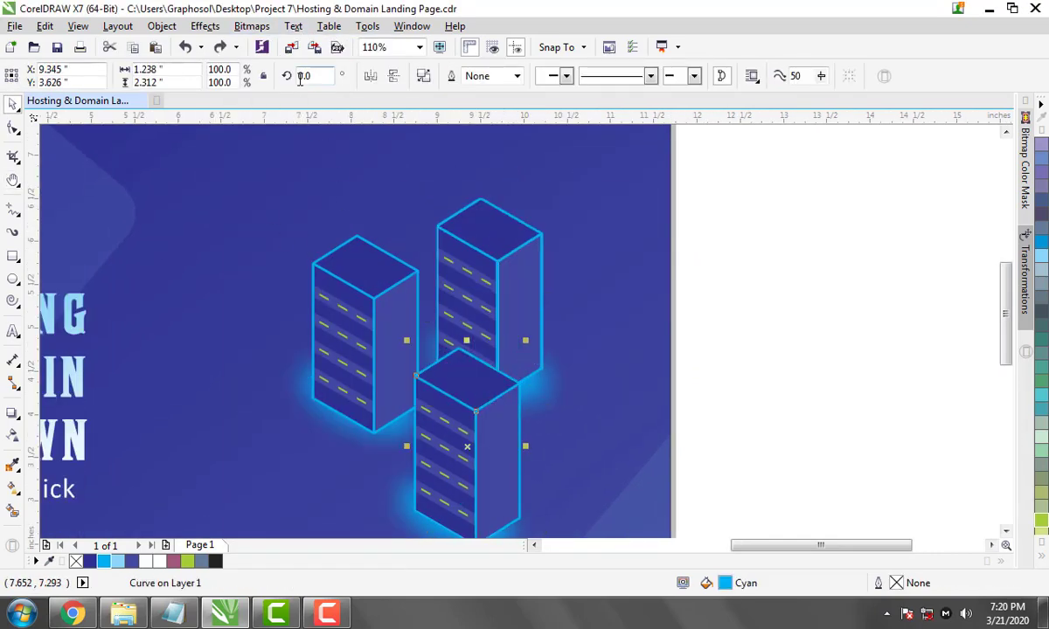
{"action": "left_click", "coordinate": [251, 25]}
{"action": "left_click", "coordinate": [280, 44]}
{"action": "left_click", "coordinate": [472, 389]}
{"action": "left_click", "coordinate": [395, 278]}
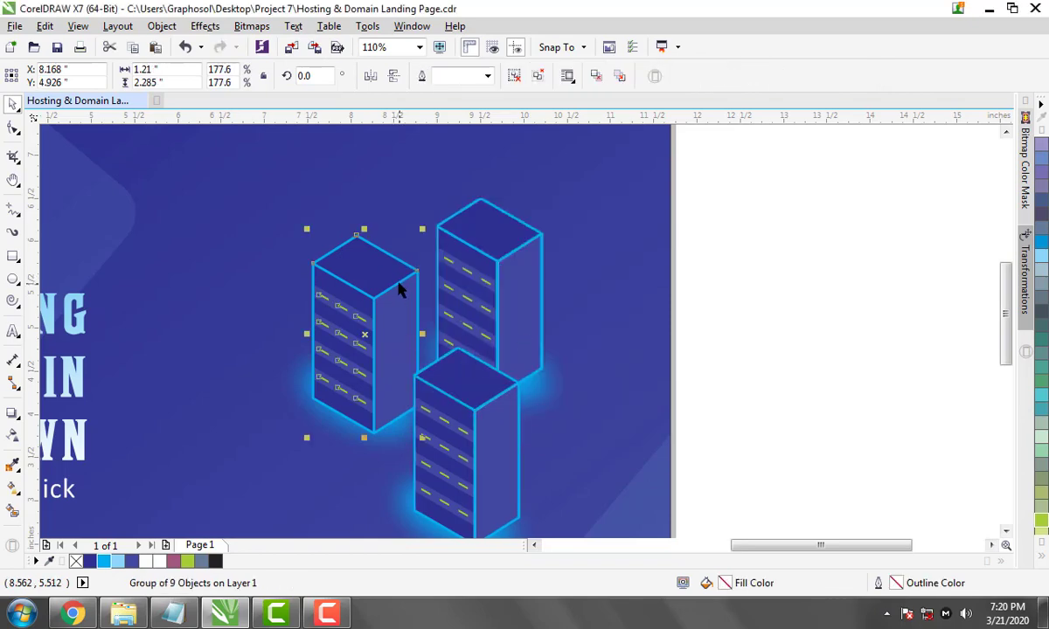
{"action": "left_click", "coordinate": [395, 277], "text": "ctrl"}
{"action": "left_click", "coordinate": [472, 391]}
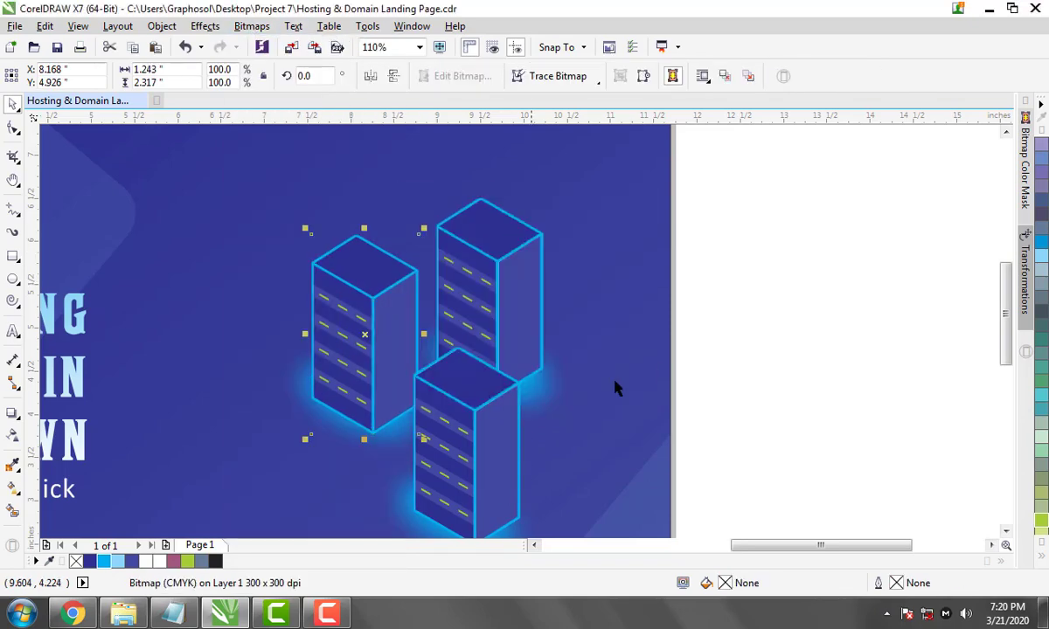
Apply a 20-pixel Gaussian Blur to the left tower's outline
{"action": "left_click", "coordinate": [205, 26]}
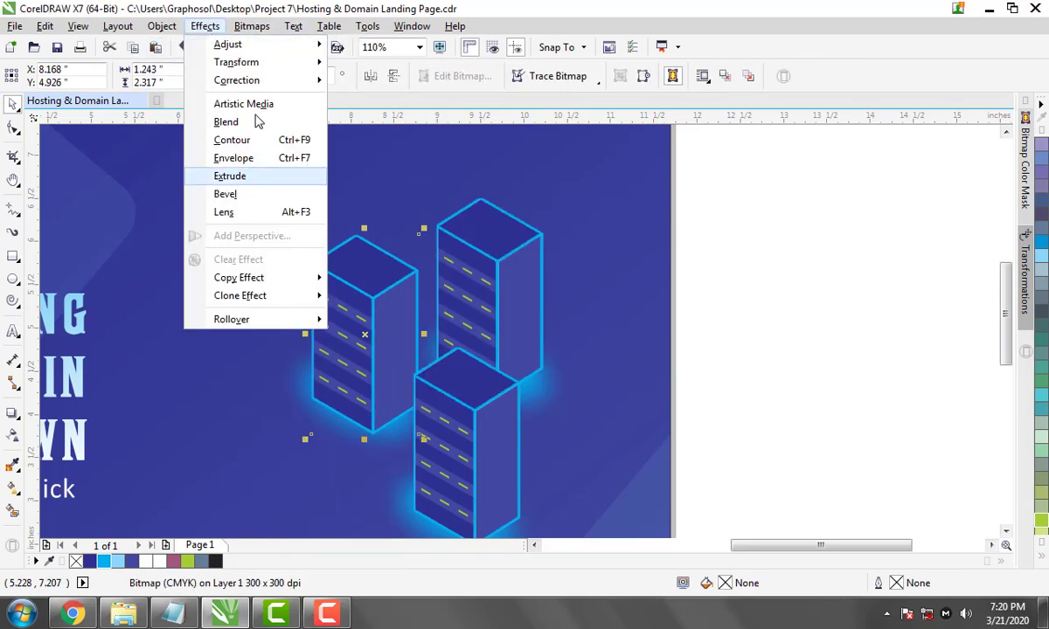
{"action": "left_click", "coordinate": [437, 398]}
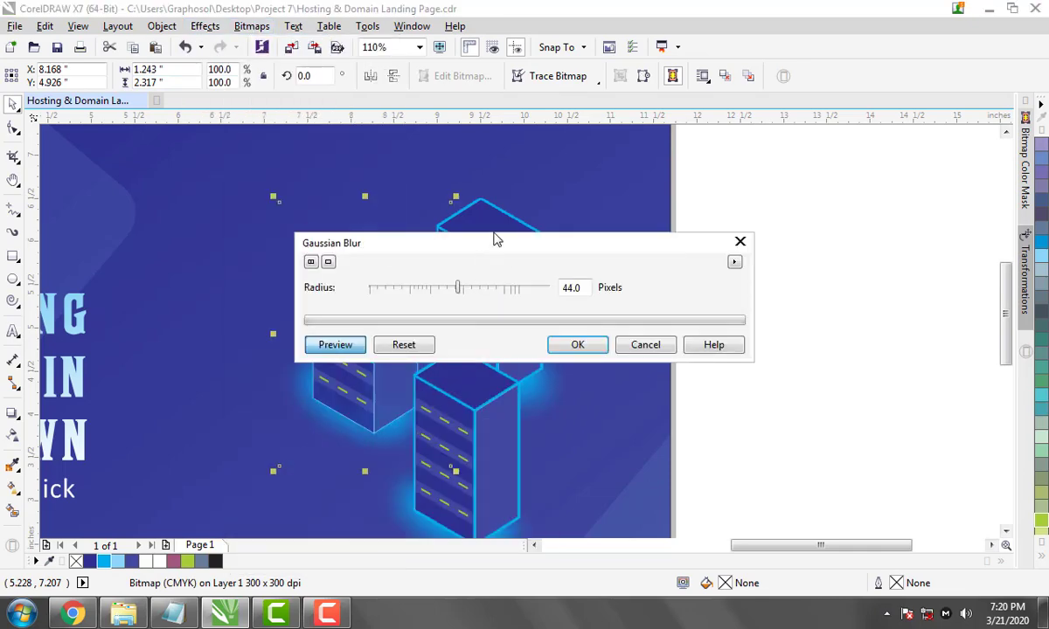
{"action": "left_click_drag", "start_coordinate": [492, 243], "coordinate": [788, 257]}
{"action": "left_click_drag", "start_coordinate": [754, 301], "coordinate": [728, 305]}
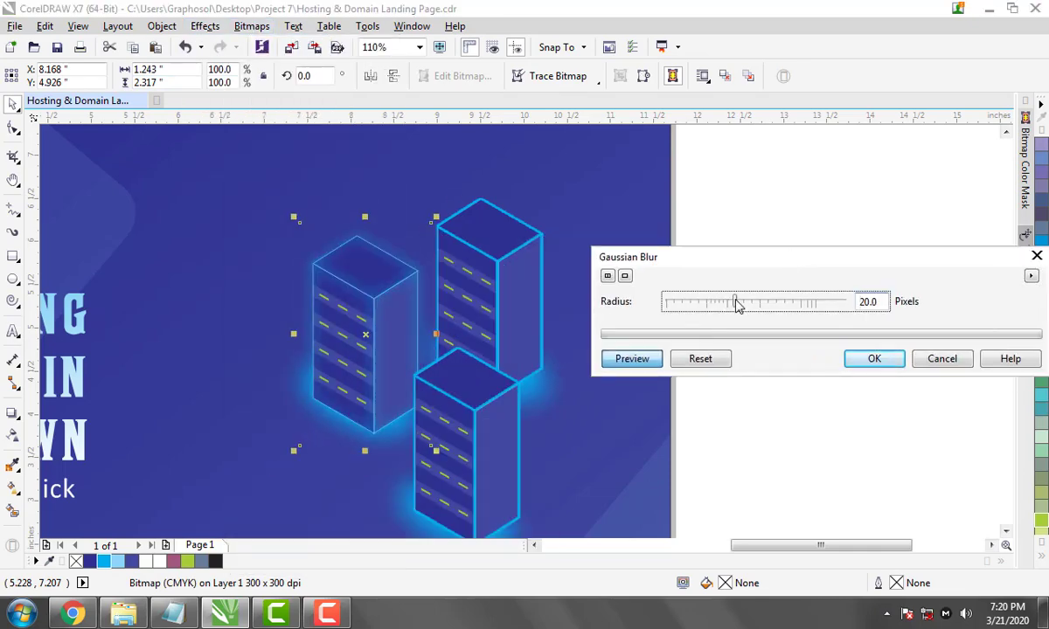
{"action": "key", "text": "Return"}
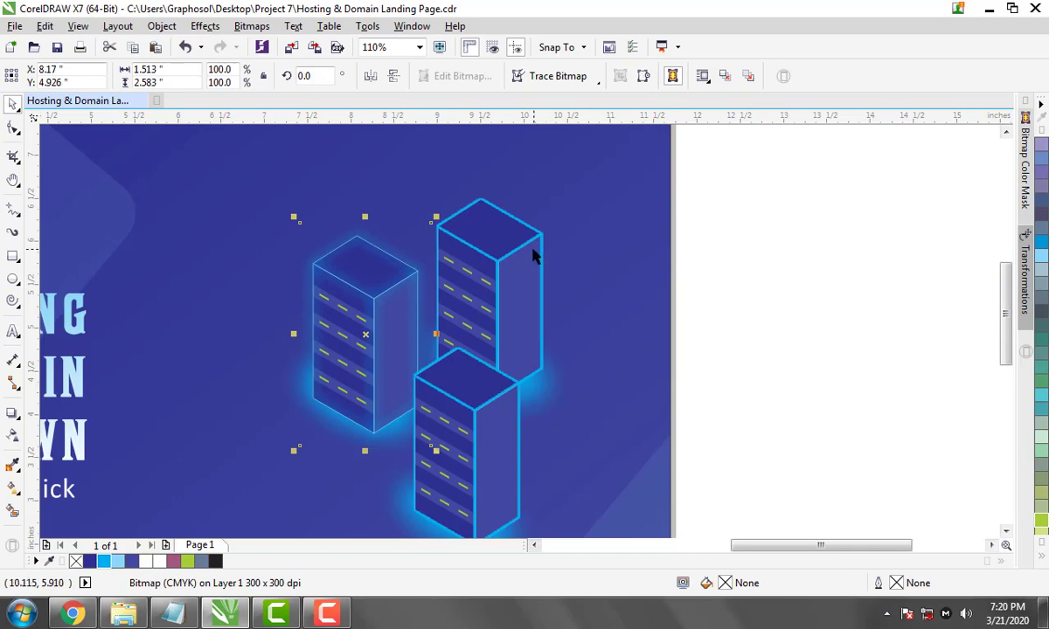
Apply the same Gaussian Blur to the back-right and front tower outlines
{"action": "left_click", "coordinate": [524, 253]}
{"action": "left_click", "coordinate": [251, 26]}
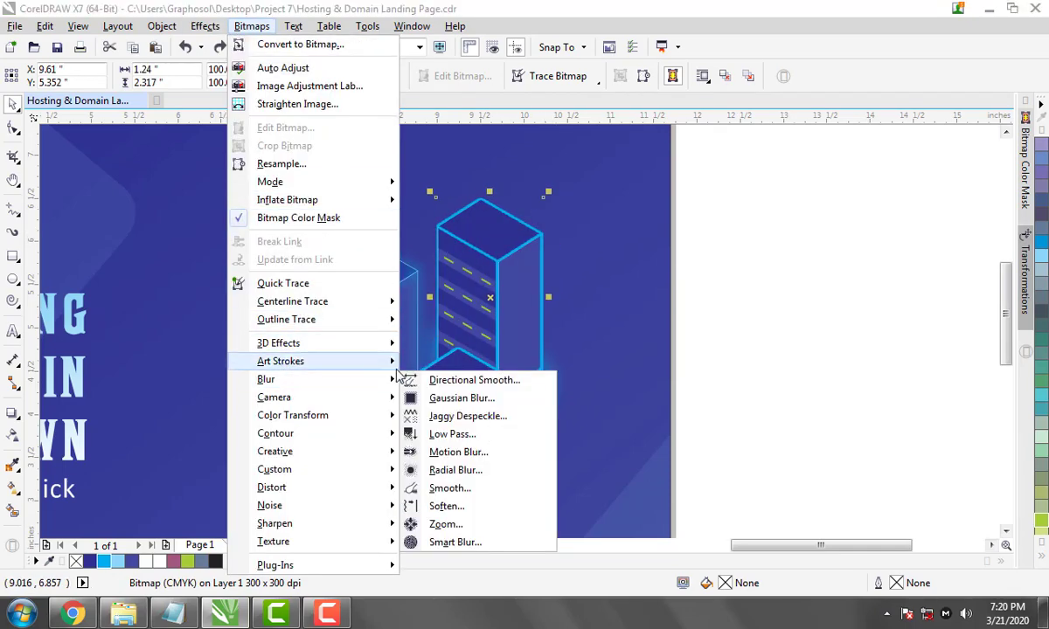
{"action": "left_click", "coordinate": [455, 397]}
{"action": "left_click", "coordinate": [577, 345]}
{"action": "left_click", "coordinate": [513, 433]}
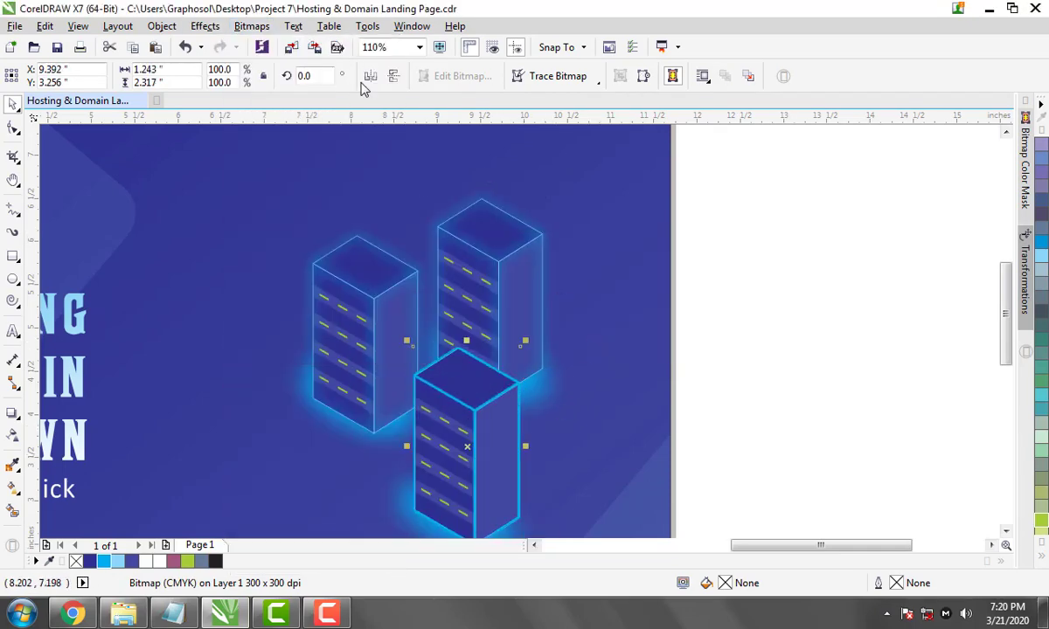
{"action": "left_click", "coordinate": [251, 26]}
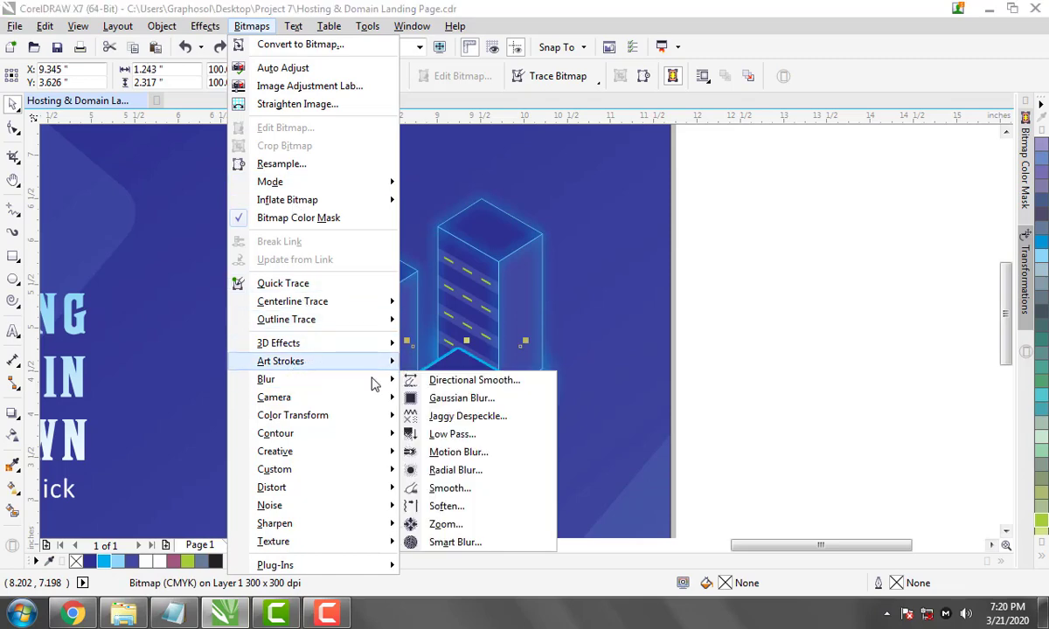
{"action": "left_click", "coordinate": [456, 396]}
{"action": "left_click", "coordinate": [568, 345]}
{"action": "scroll", "coordinate": [735, 262], "scroll_direction": "down", "scroll_amount": 2}
Unlock the page background object
{"action": "scroll", "coordinate": [734, 262], "scroll_direction": "down", "scroll_amount": 3}
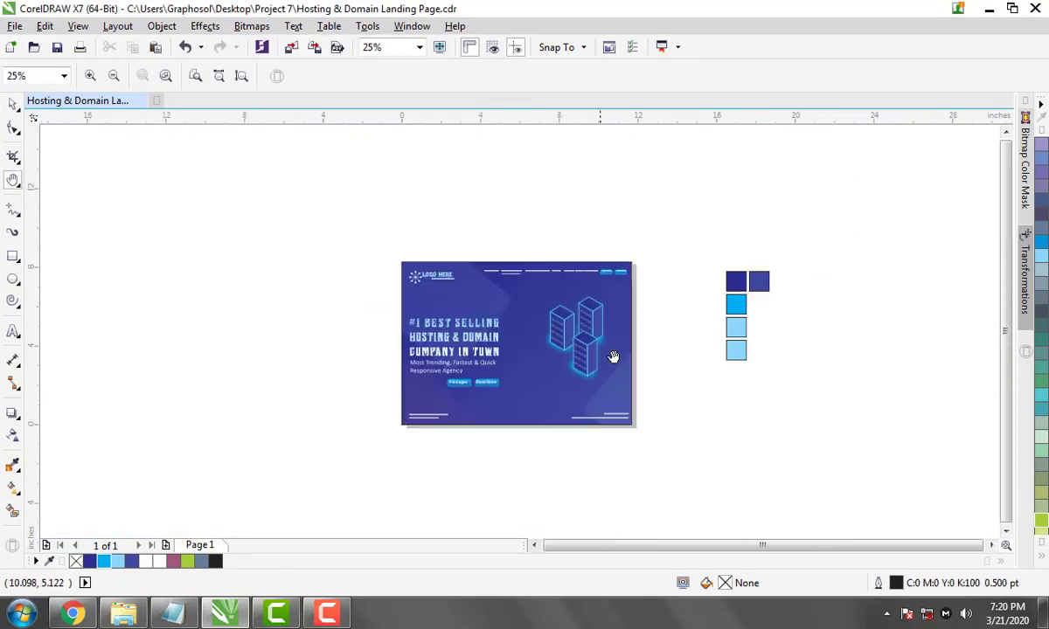
{"action": "right_click", "coordinate": [643, 332]}
{"action": "left_click", "coordinate": [662, 342]}
{"action": "right_click", "coordinate": [628, 339]}
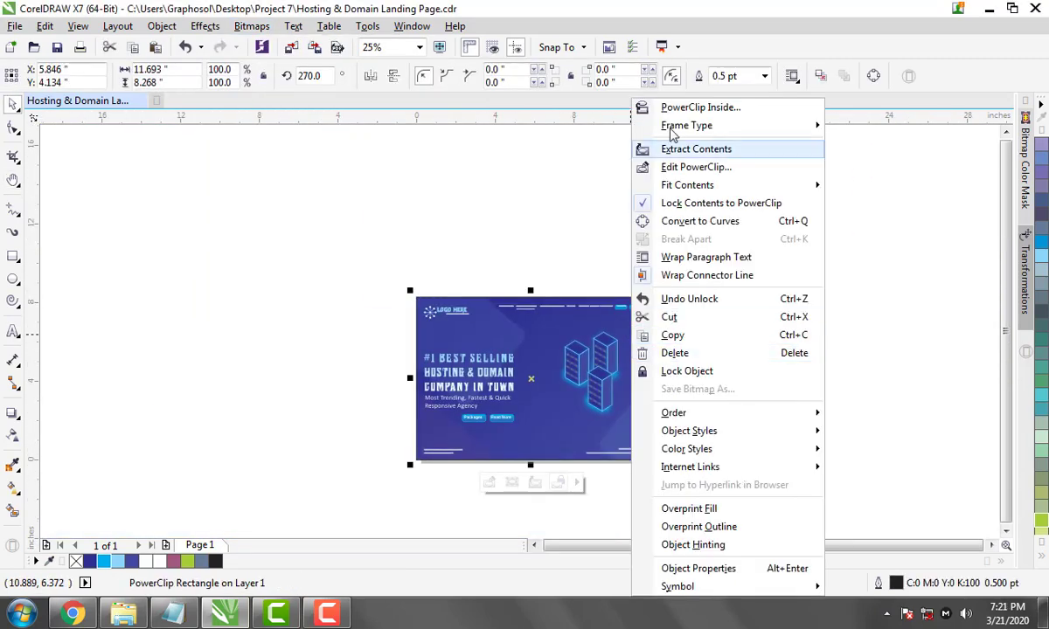
{"action": "key", "text": "Escape"}
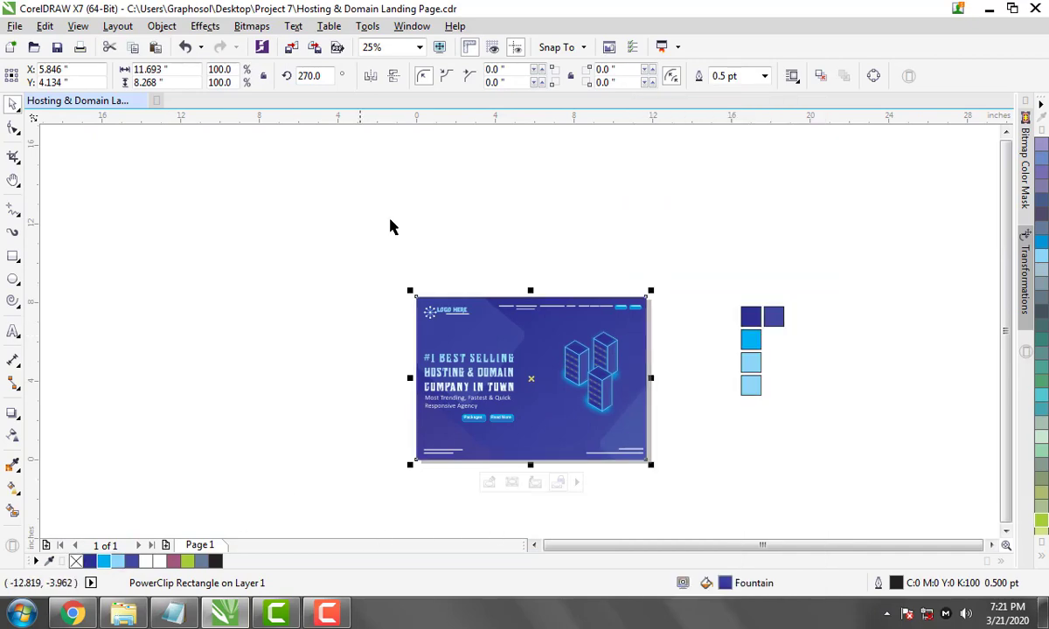
Delete the colour swatch squares beside the page and preview the design full screen
{"action": "left_click_drag", "start_coordinate": [389, 227], "coordinate": [839, 444]}
{"action": "key", "text": "Delete"}
{"action": "left_click_drag", "start_coordinate": [354, 480], "coordinate": [302, 514]}
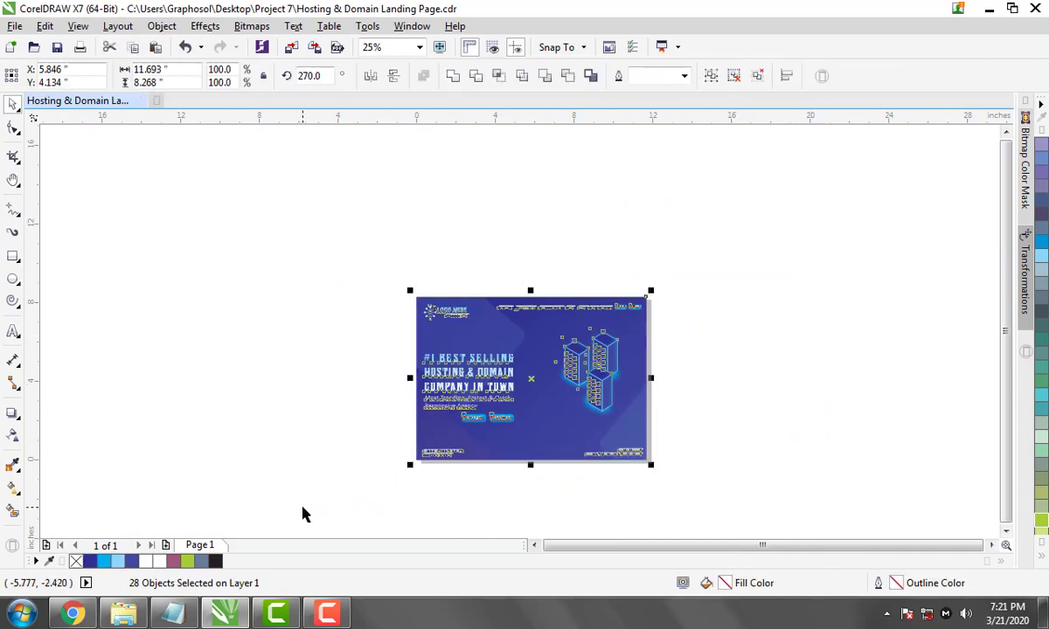
{"action": "key", "text": "shift+F2"}
{"action": "key", "text": "F9"}
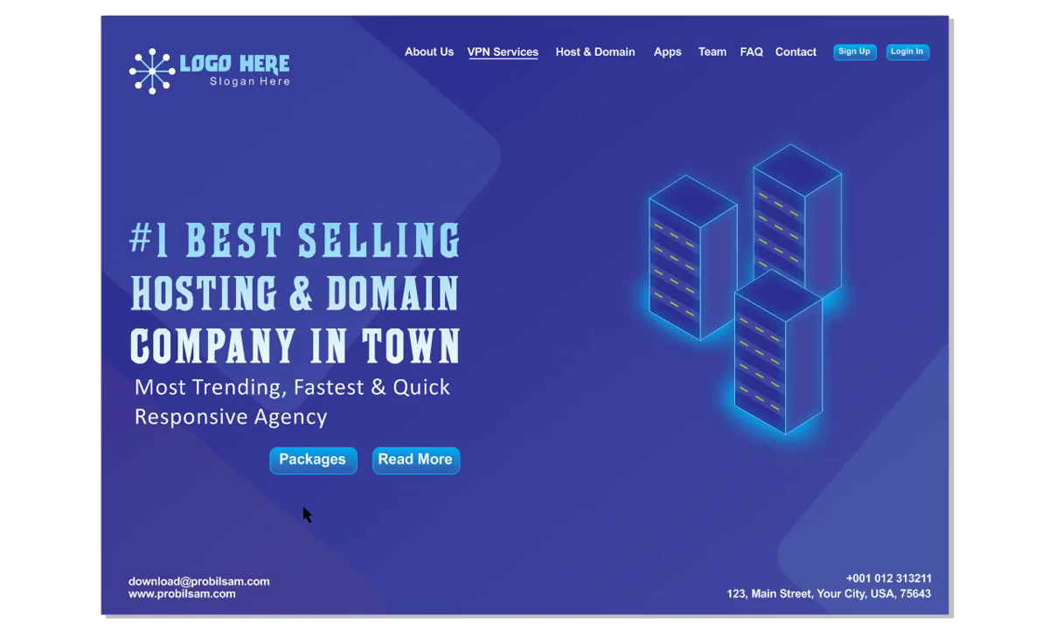
{"action": "left_click", "coordinate": [991, 318]}
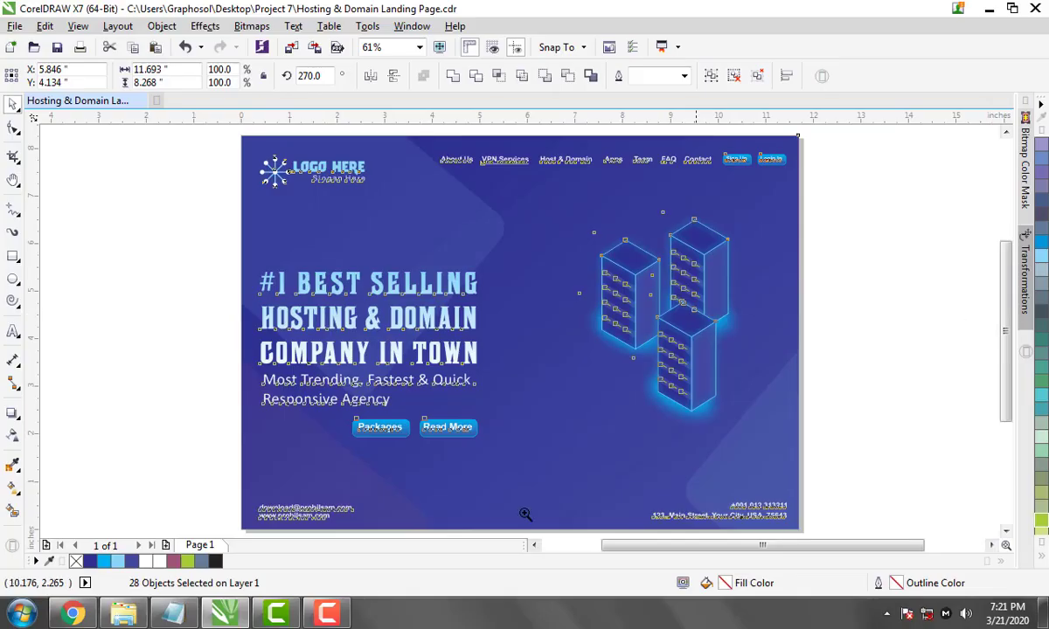